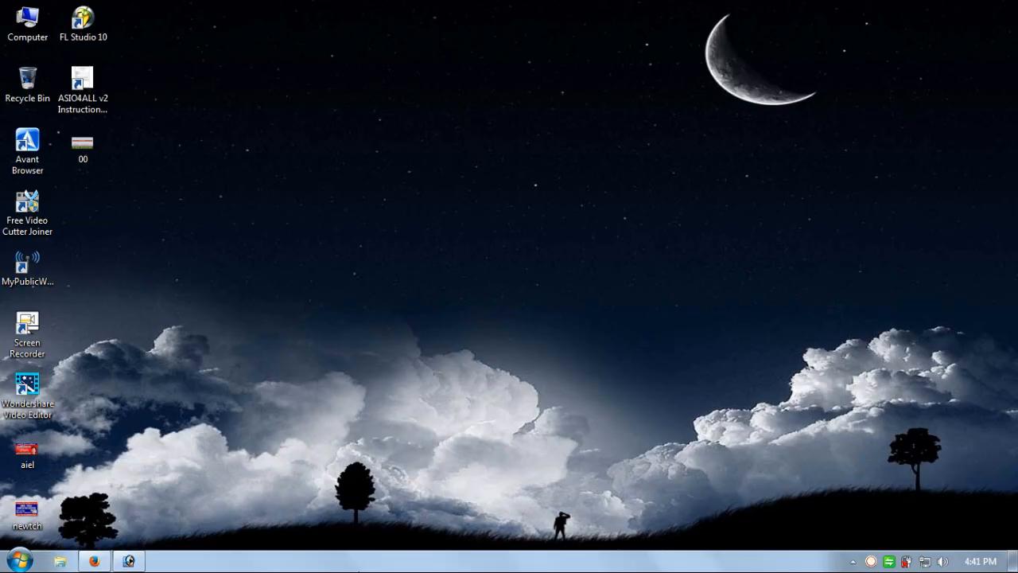
Open Microsoft Office Excel 2007 and enter the headers S.No., Date and Details in cells A5 to C5.
left_click(19, 561)
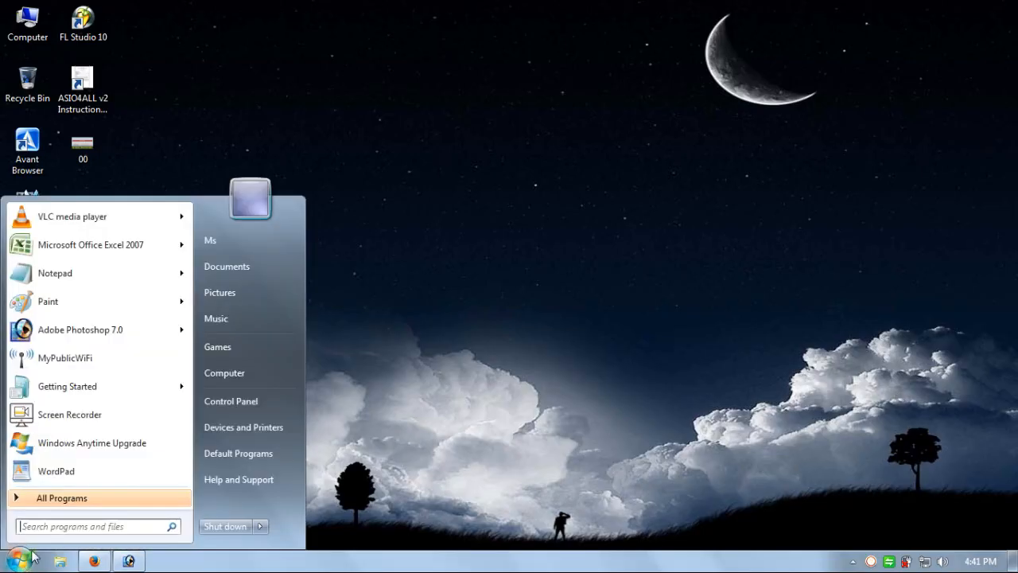
left_click(109, 242)
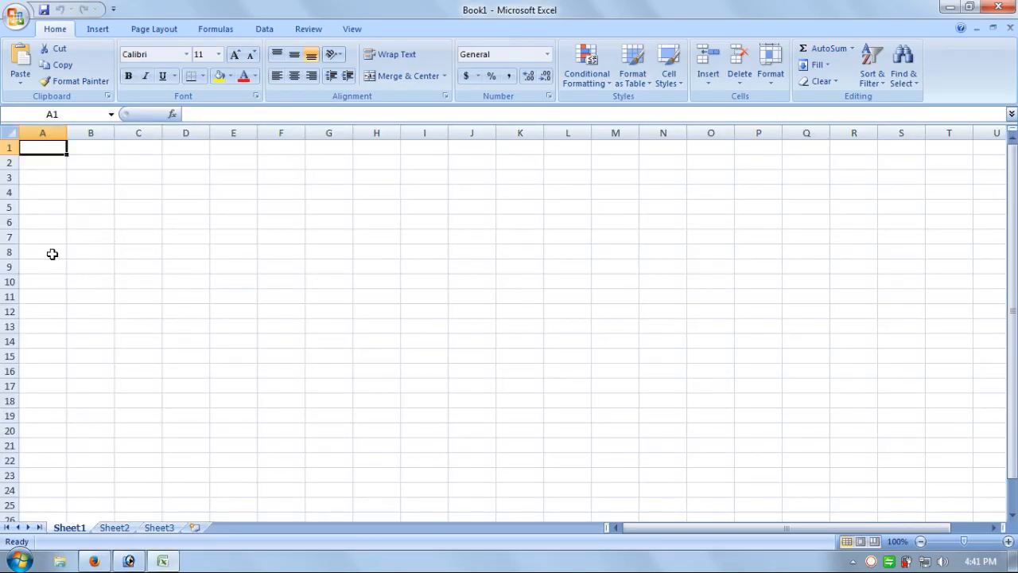
left_click(42, 212)
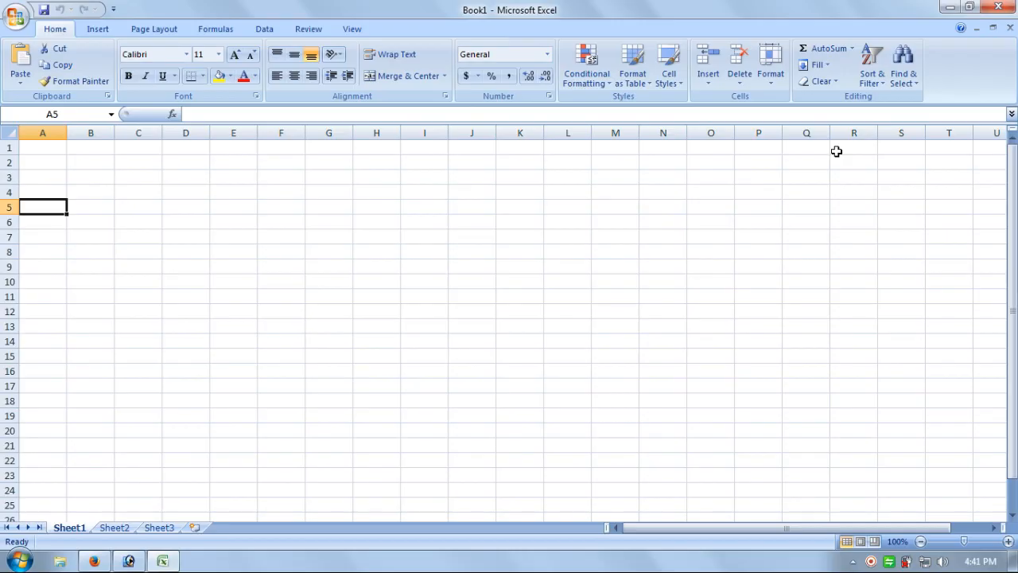
type("S.No.")
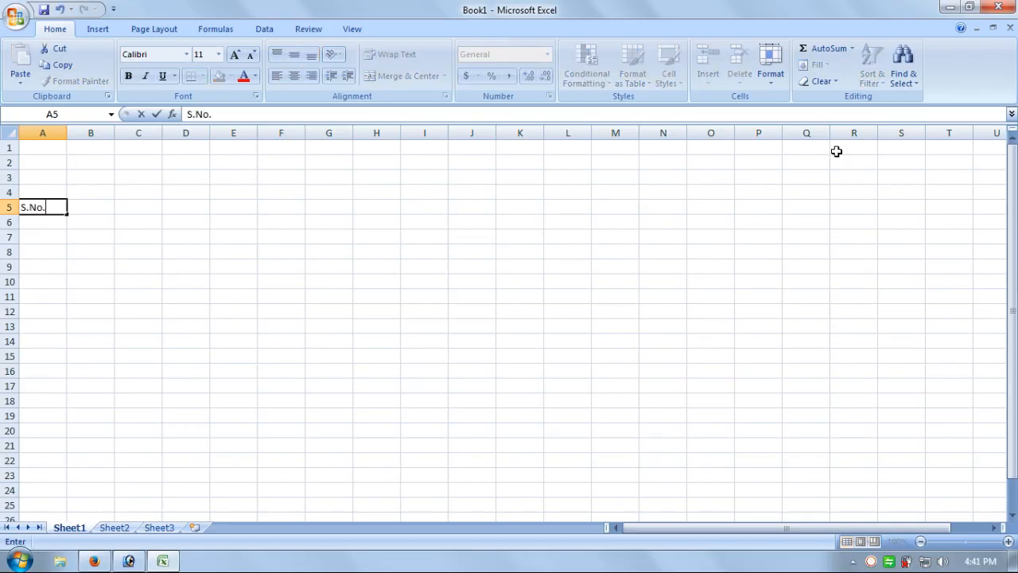
key("Tab")
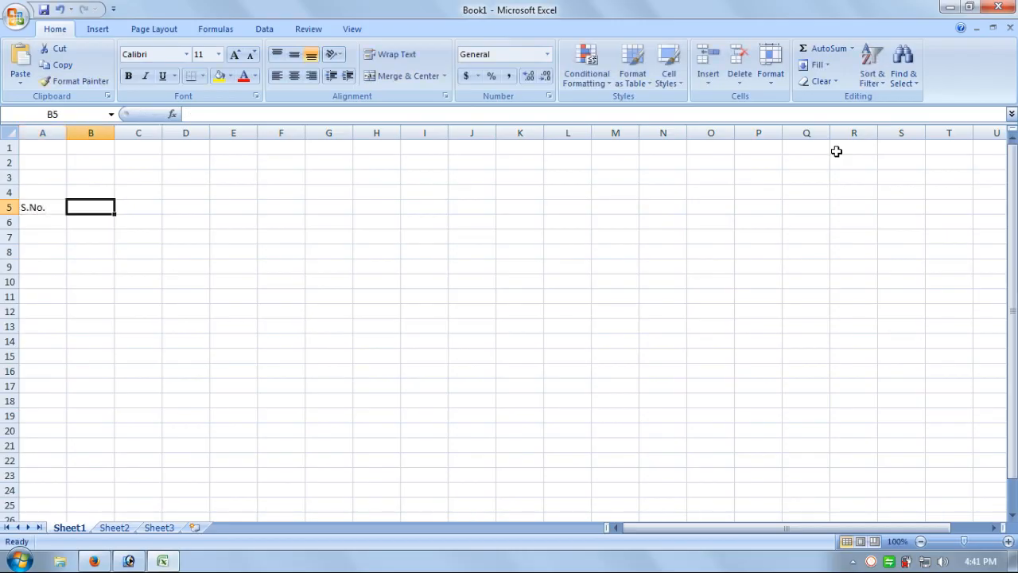
type("Date")
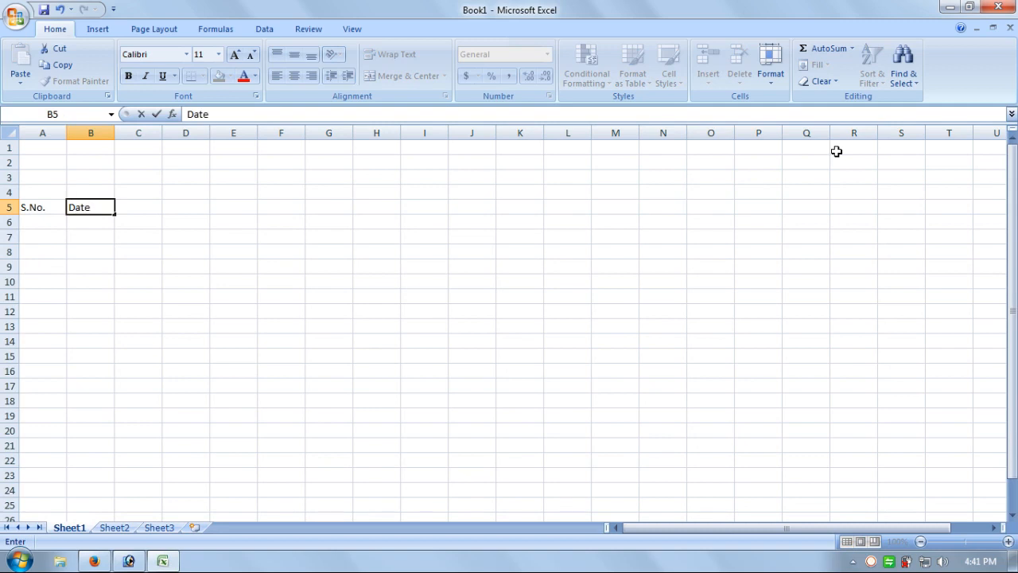
key("Tab")
type("Deta")
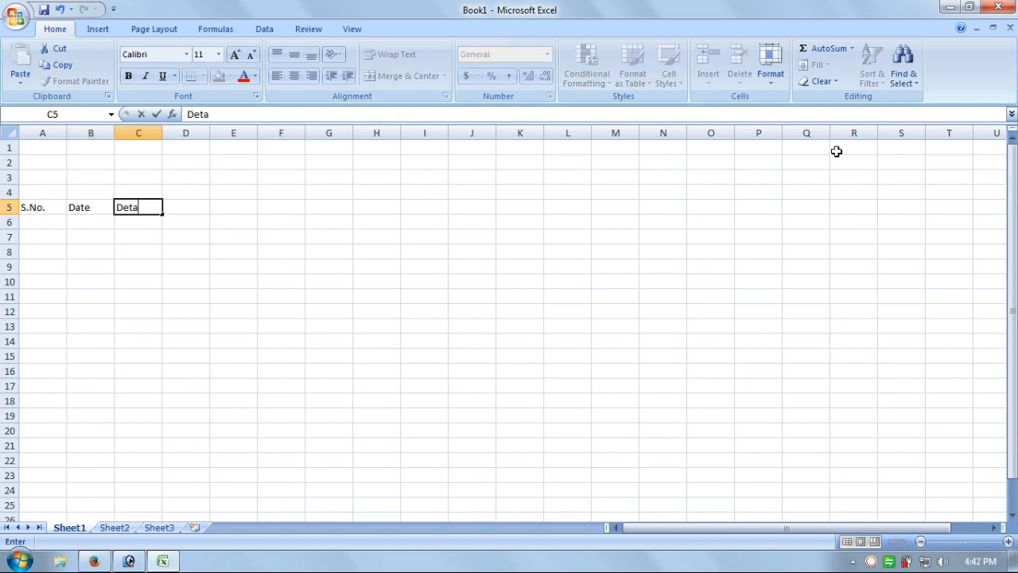
type("ils")
key("Tab")
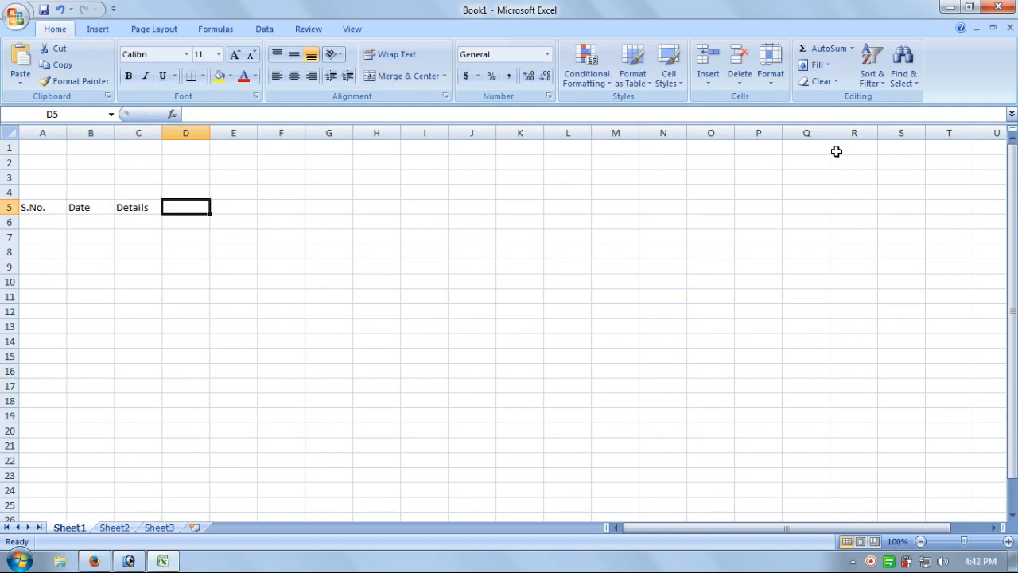
Add the headers In Code in D5 and Out Code in E5.
type("In C")
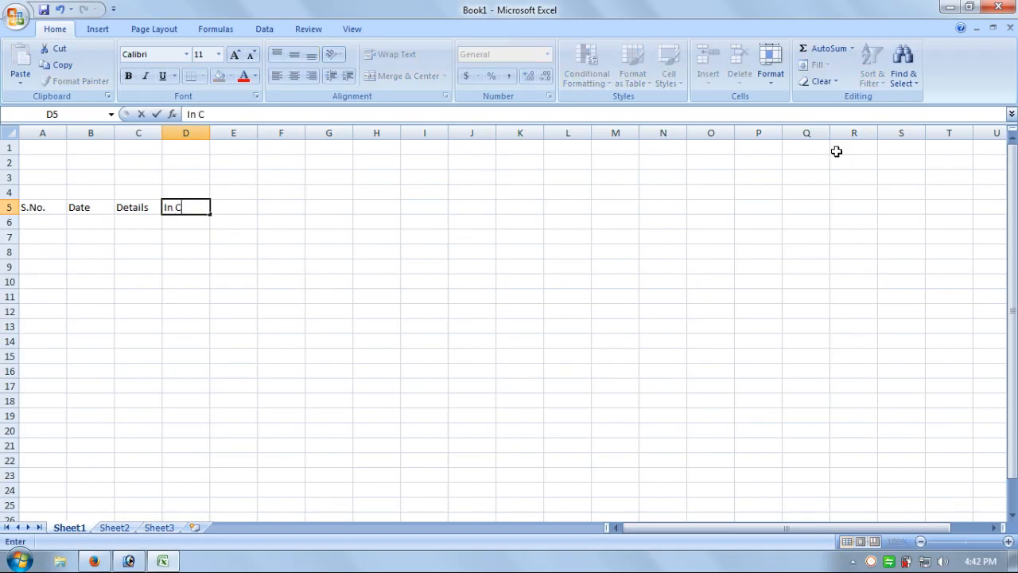
type("ode")
key("Tab")
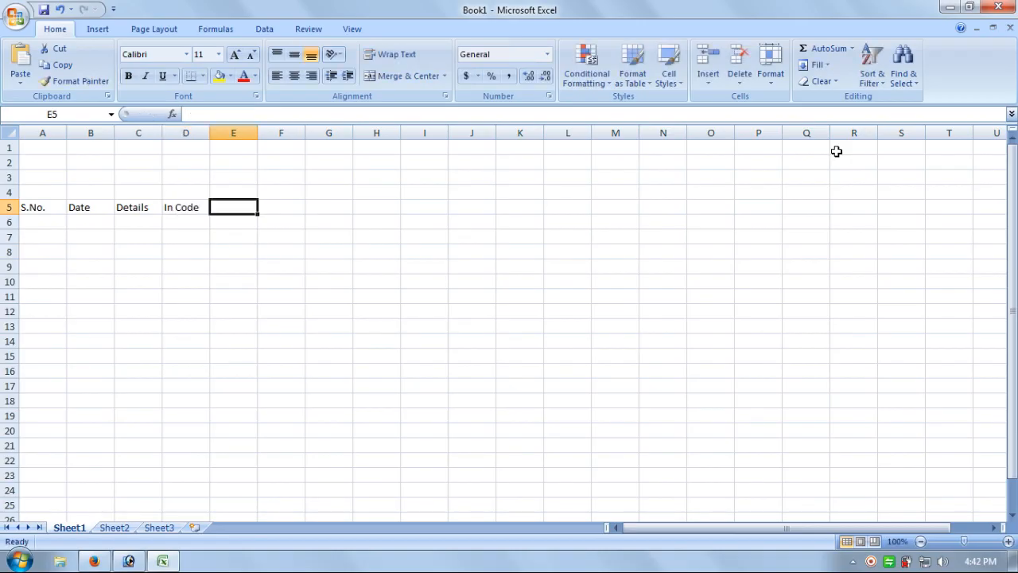
type("Oun")
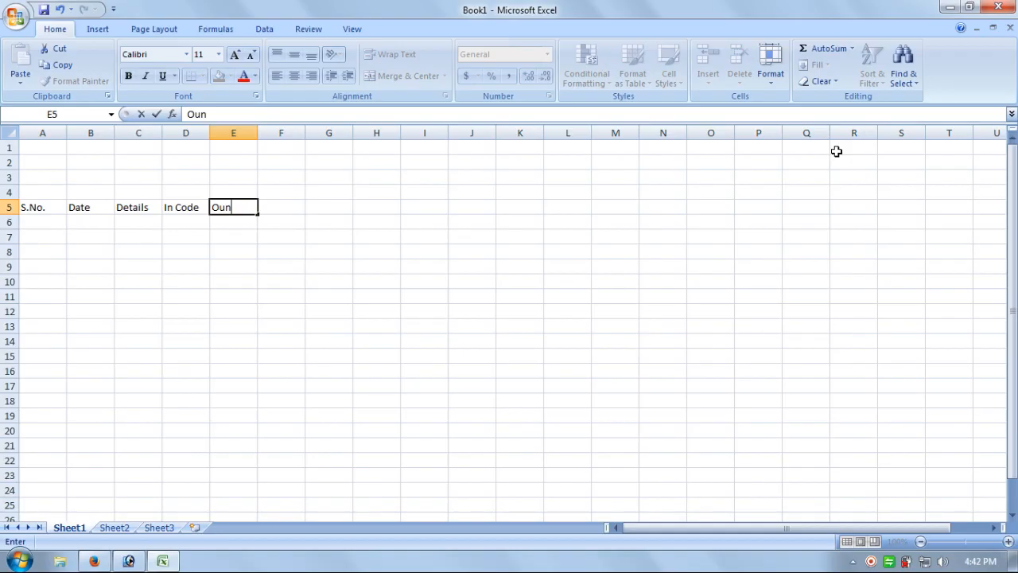
key("BackSpace")
type("t Code")
key("Tab")
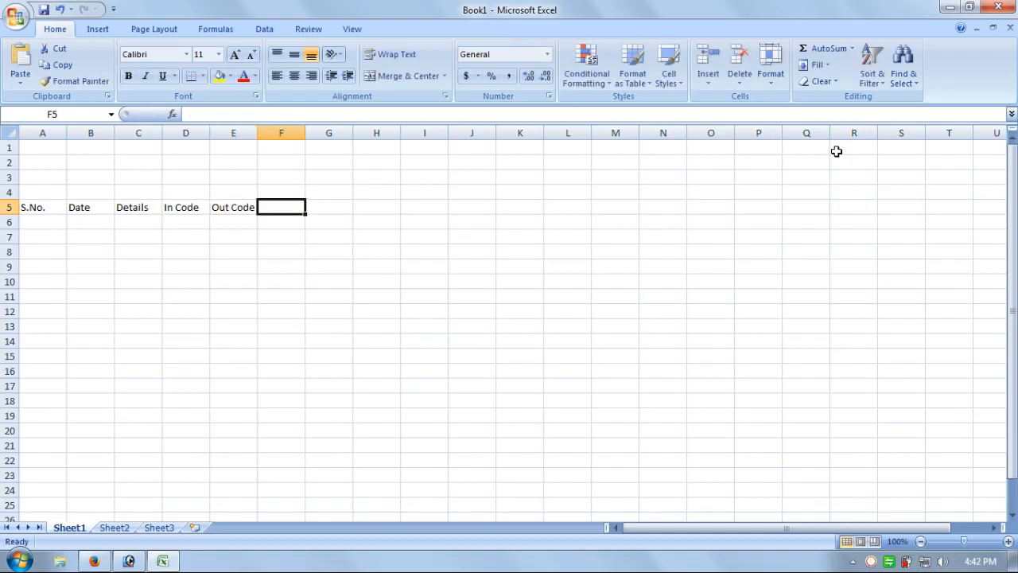
Add the headers Quantity In in F5 and Quantity Out in G5.
type("Quanti")
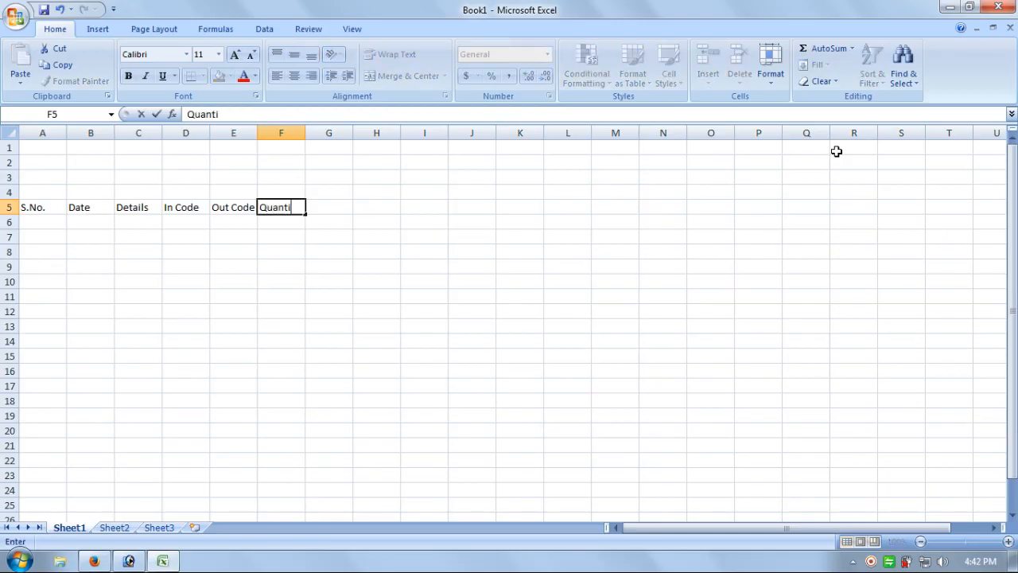
type("ty In")
key("Tab")
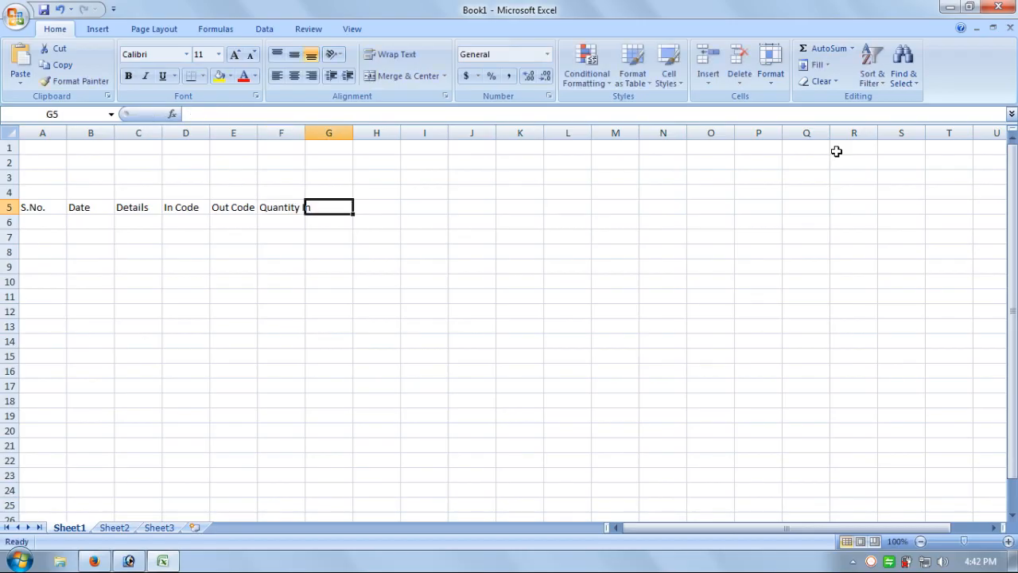
type("Quant")
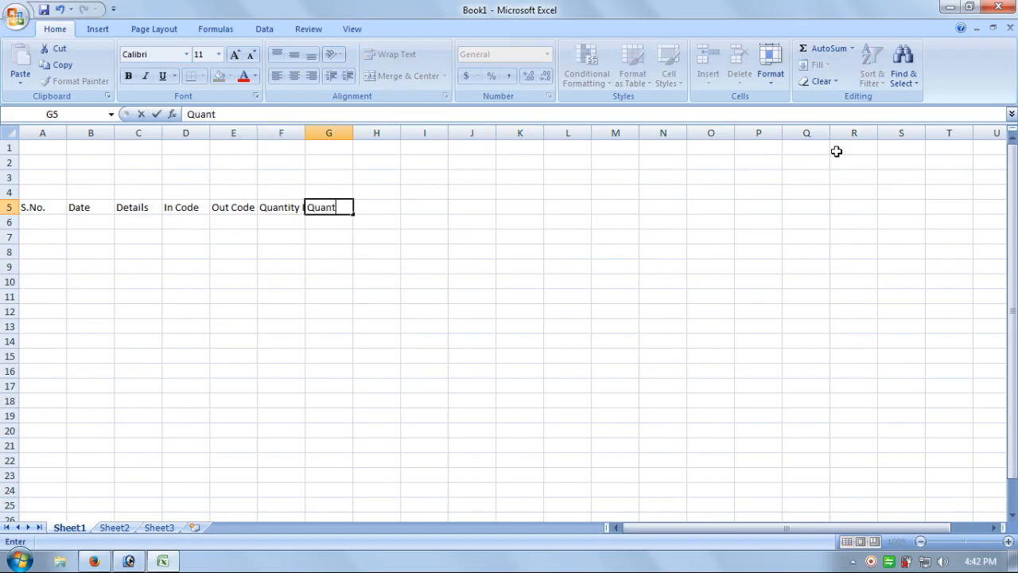
type("ity Out")
key("Tab")
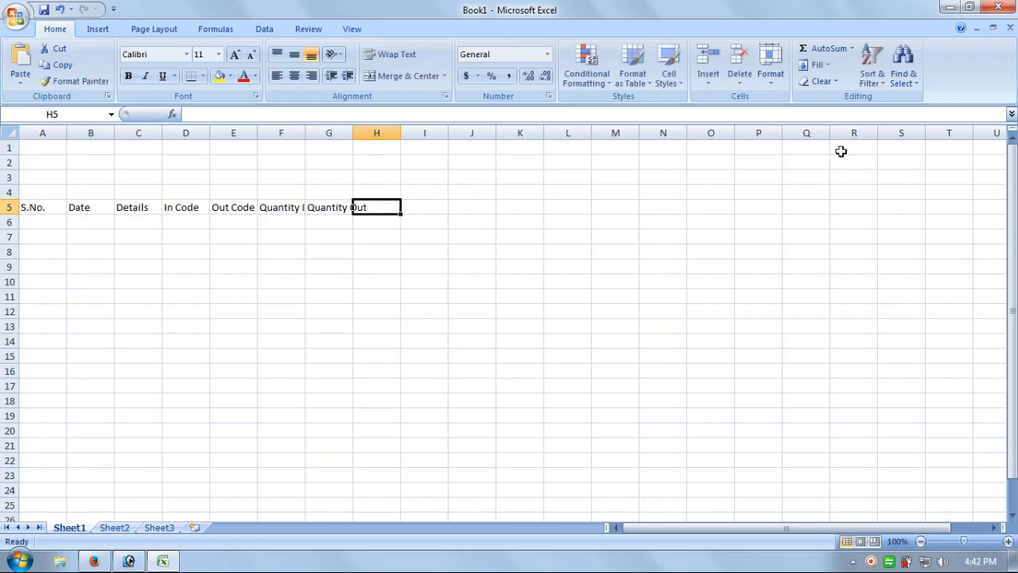
AutoFit the widths of columns A to G to the header texts in A5:G5.
left_click(489, 271)
left_click(328, 211)
left_click_drag(328, 212, 16, 215)
key("ctrl+b")
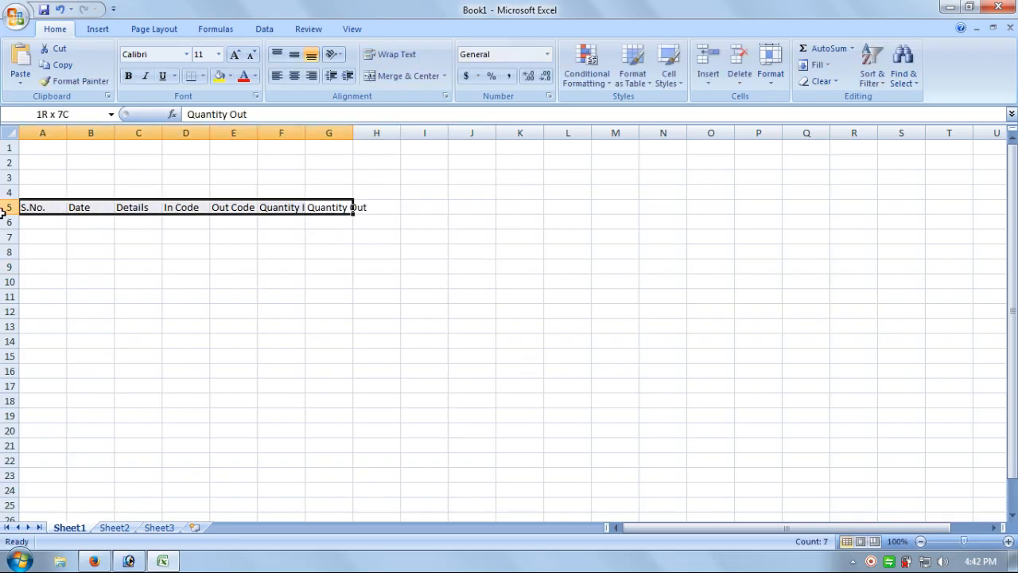
left_click(1009, 541)
left_click(1009, 542)
left_click(1009, 542)
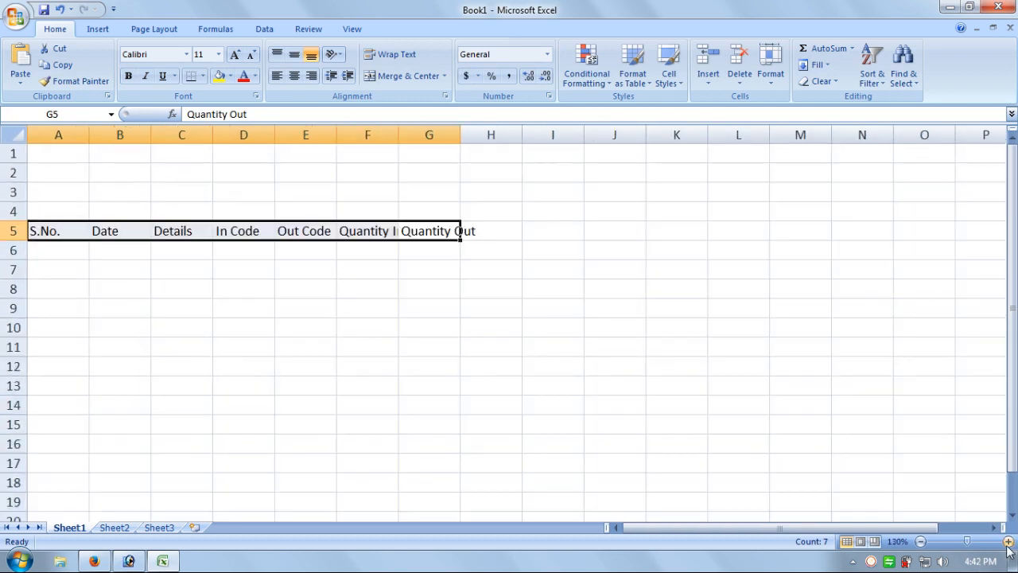
left_click(1009, 541)
left_click(477, 406)
left_click_drag(63, 248, 484, 240)
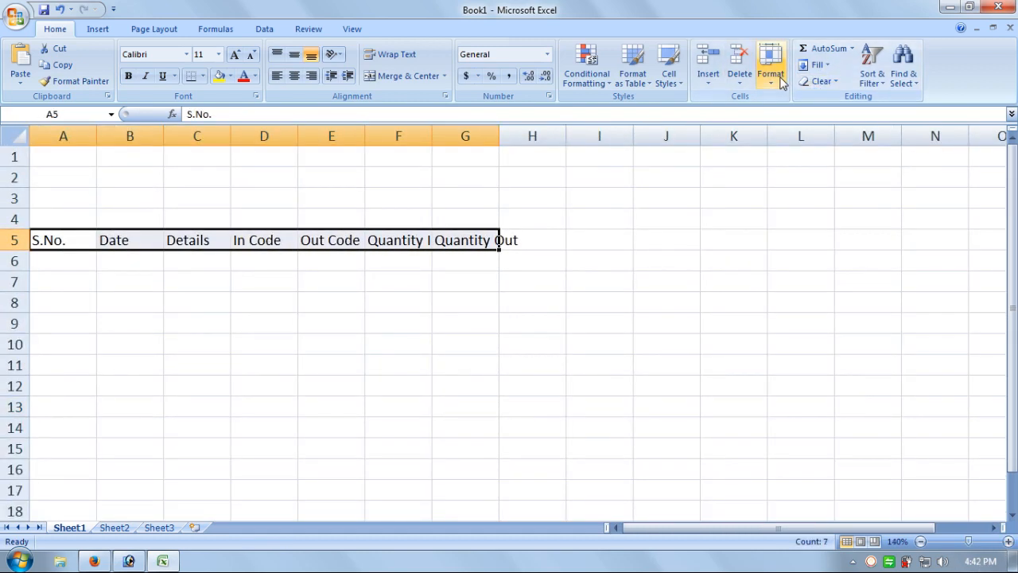
left_click(770, 76)
left_click(815, 167)
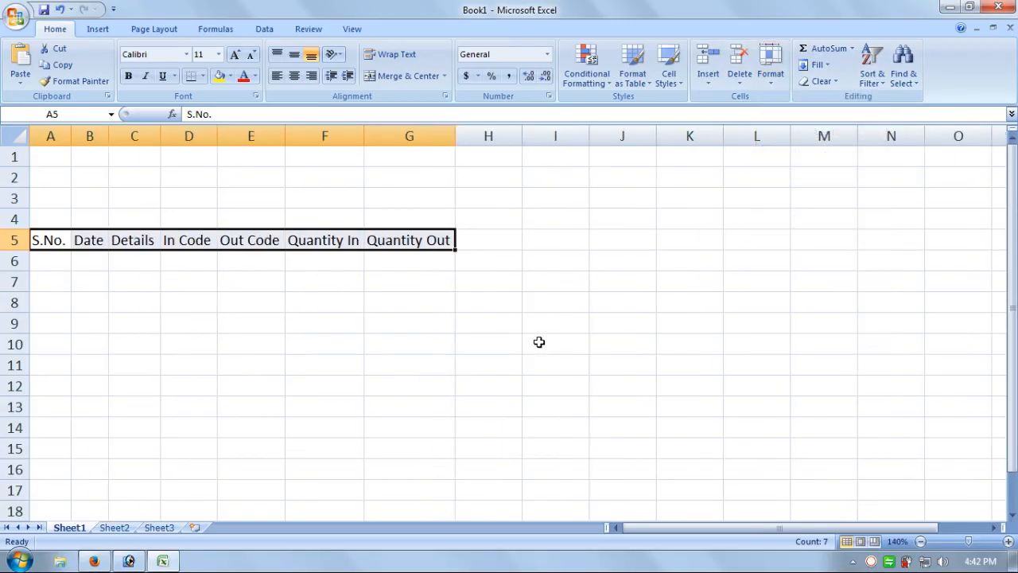
left_click(501, 344)
Enter serial numbers 1 to 5 from A6 downward and fill the series down to 15 in A20.
left_click(59, 260)
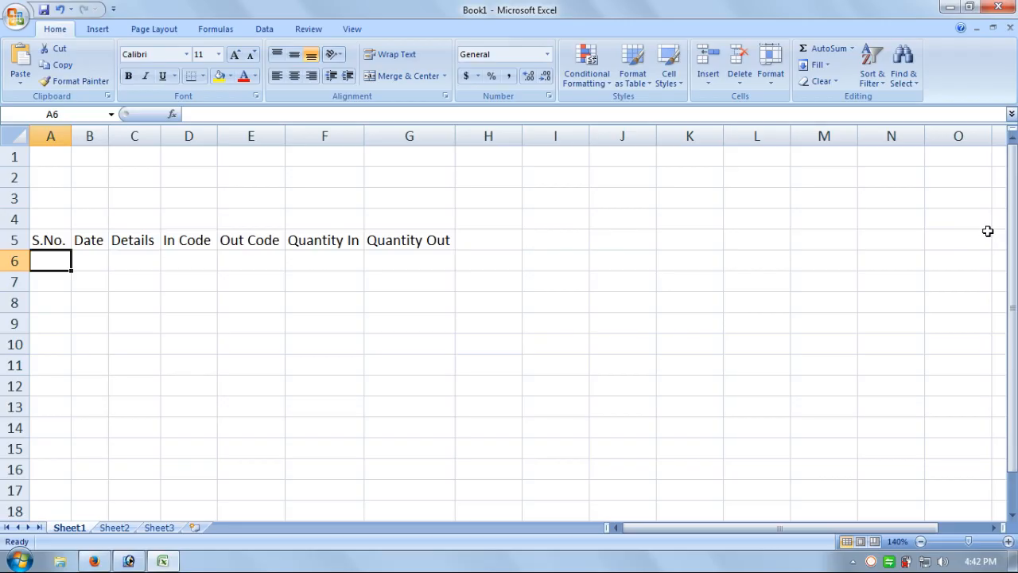
type("1 2")
key("Return")
type("3")
key("Return")
type("4")
key("Return")
type("5")
key("Return")
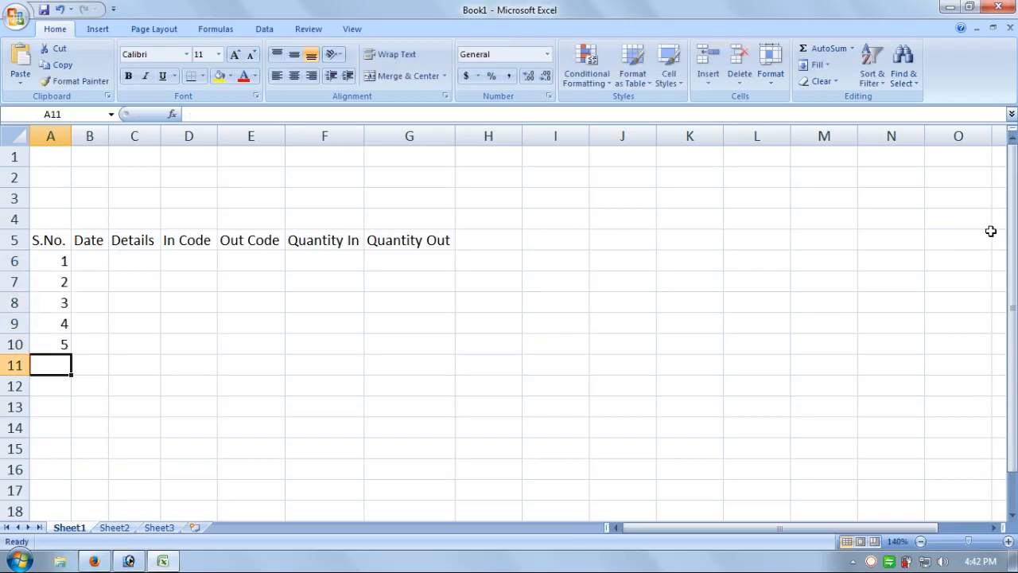
left_click_drag(49, 262, 75, 497)
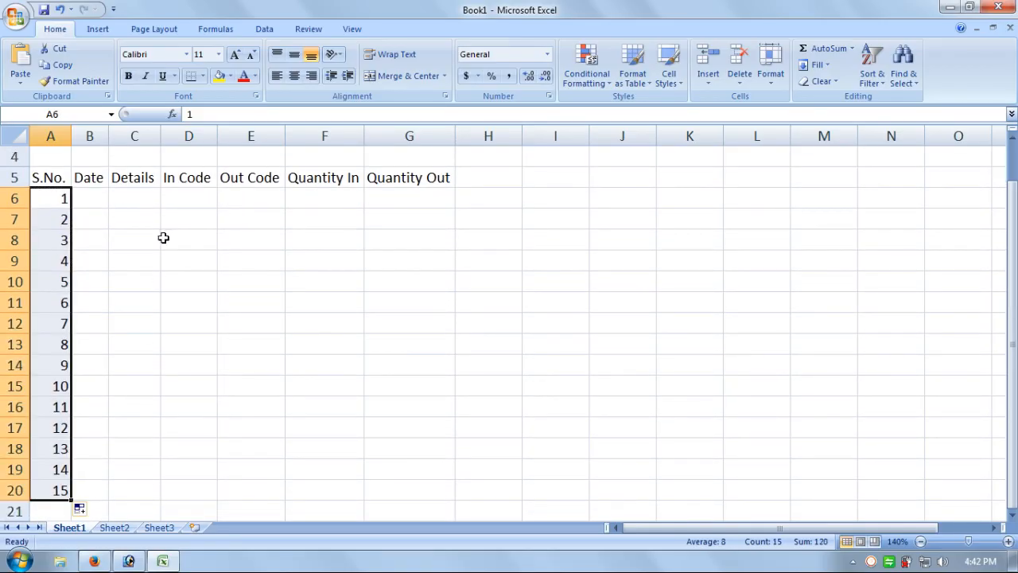
left_click(164, 238)
Widen the Date column and enter the date 1-Apr-2047 in B6.
left_click_drag(108, 136, 149, 136)
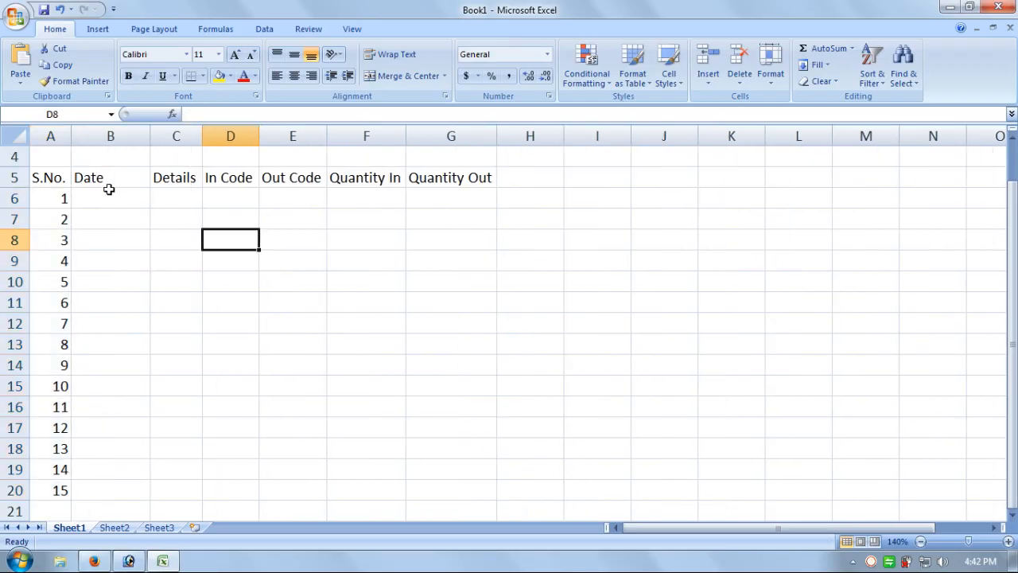
left_click(109, 191)
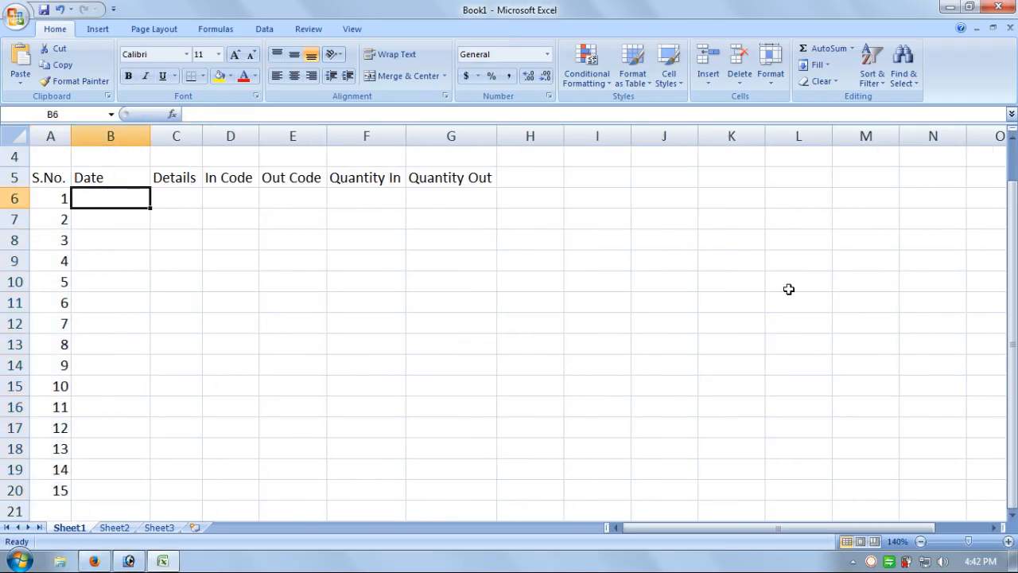
type("1-A")
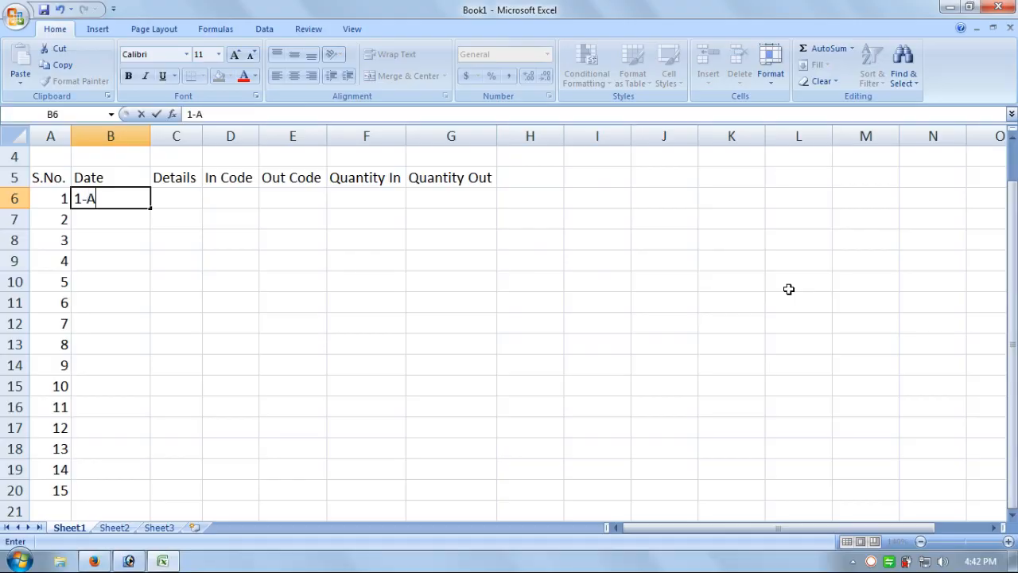
type("pr-2047")
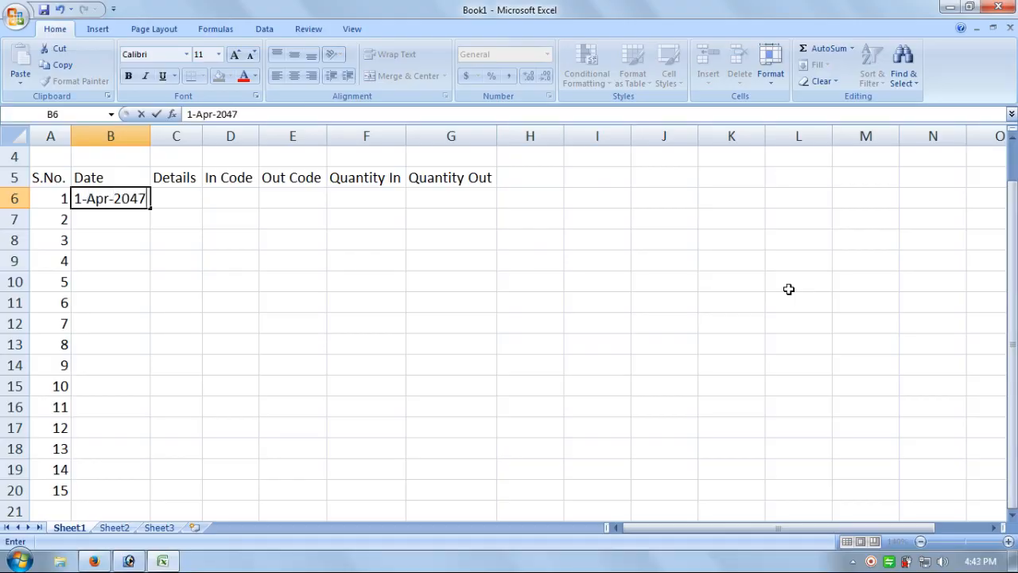
key("Tab")
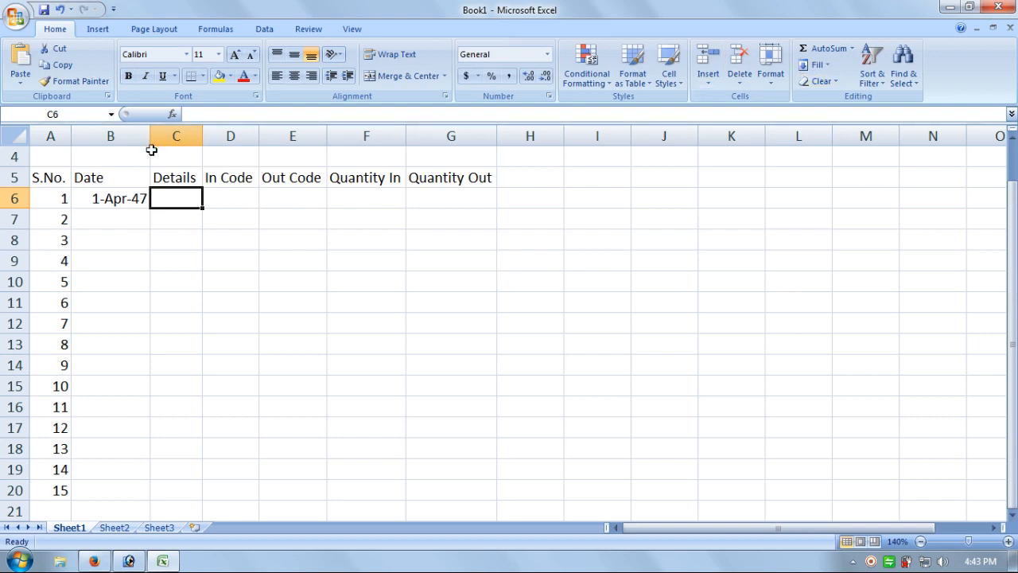
Widen the Details column and fill in the first record with "Purchase from nehru Place" in C6 and In Code NP in D6.
left_click_drag(204, 138, 329, 139)
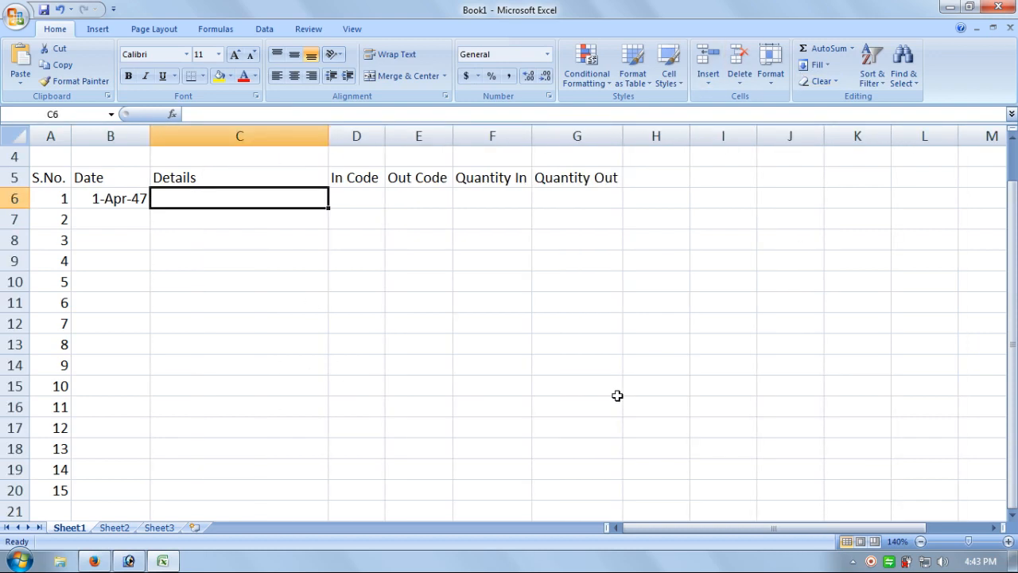
type("P")
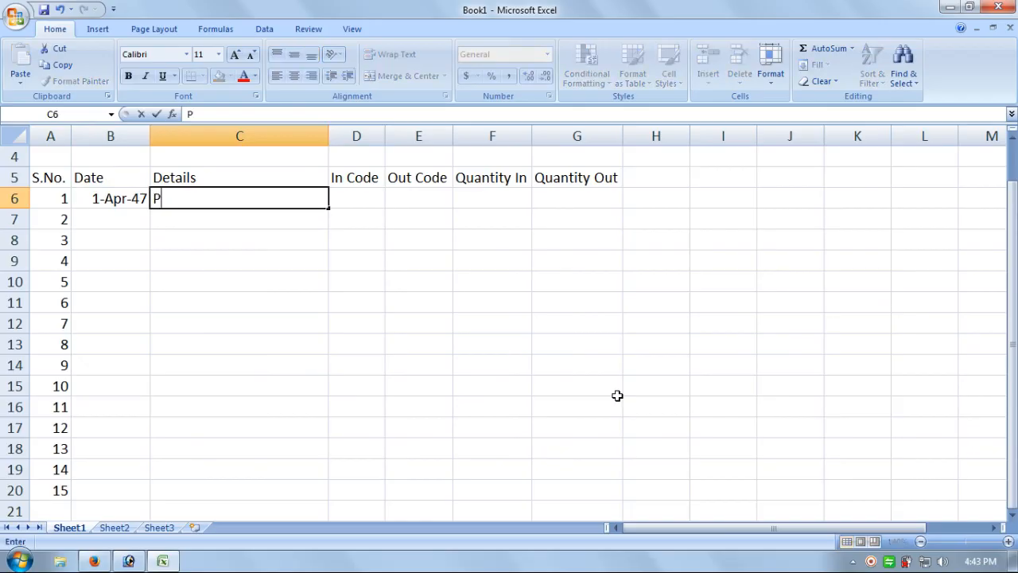
type("urchase ")
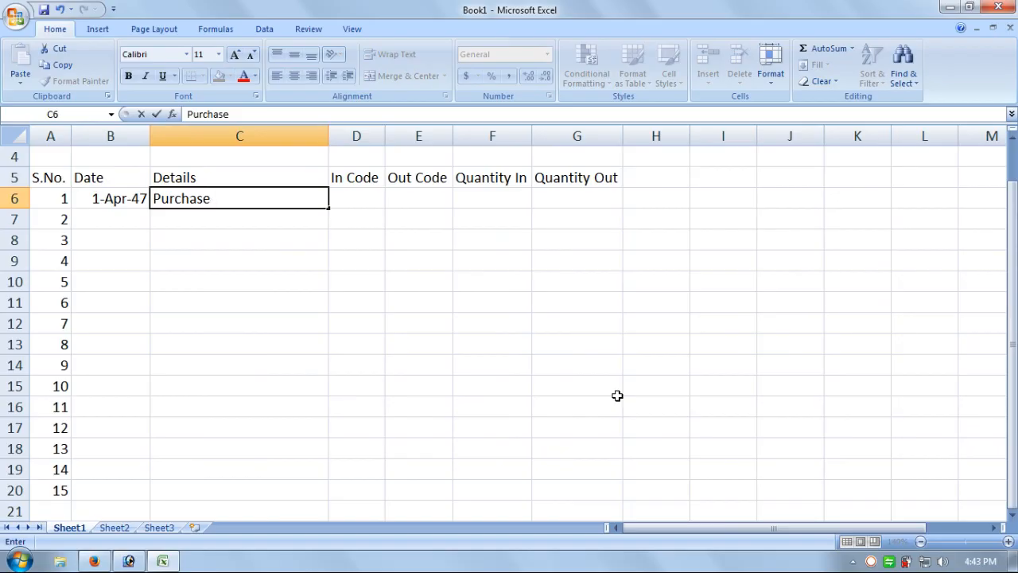
type("from nehru Place")
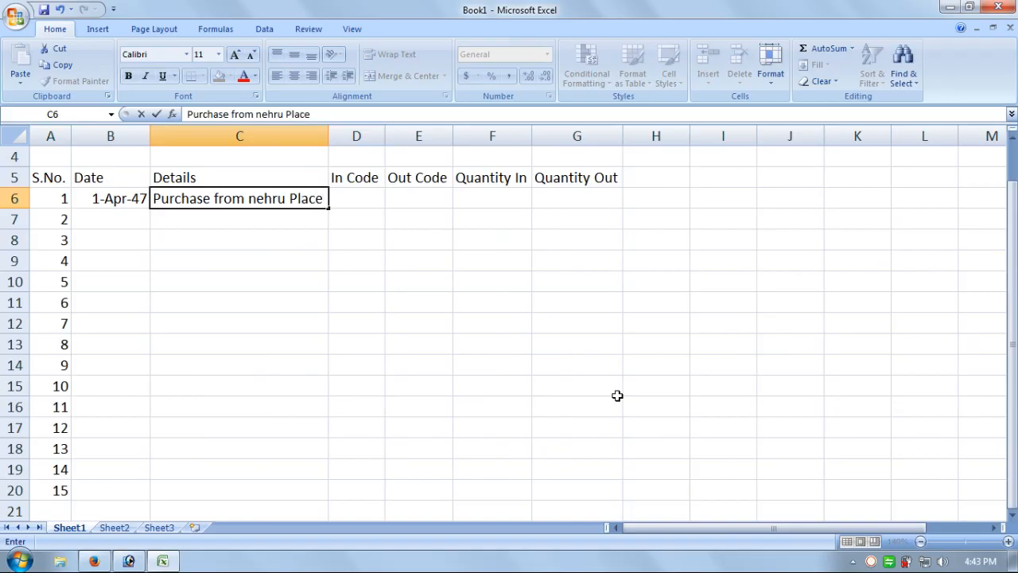
key("Tab")
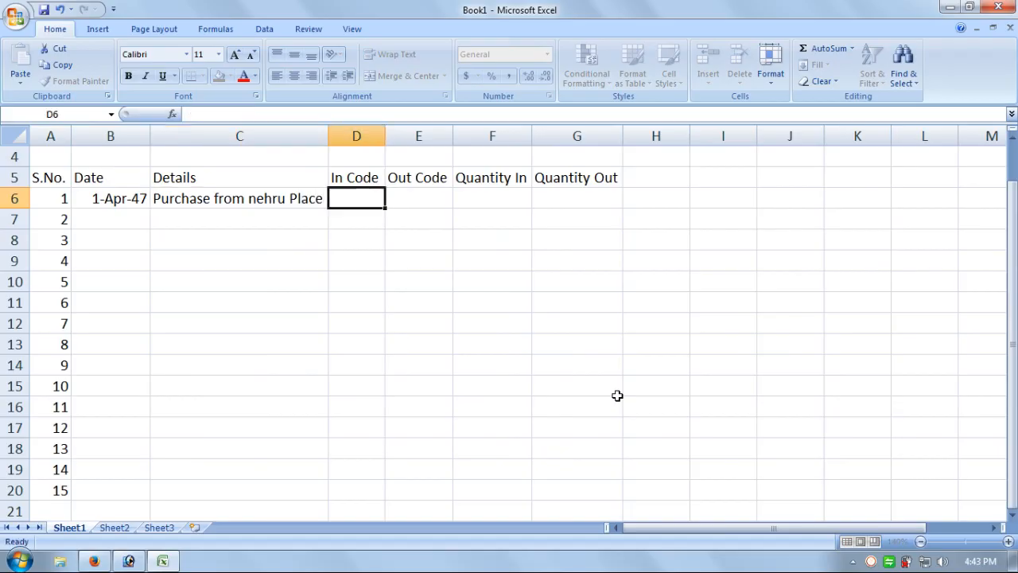
type("NP")
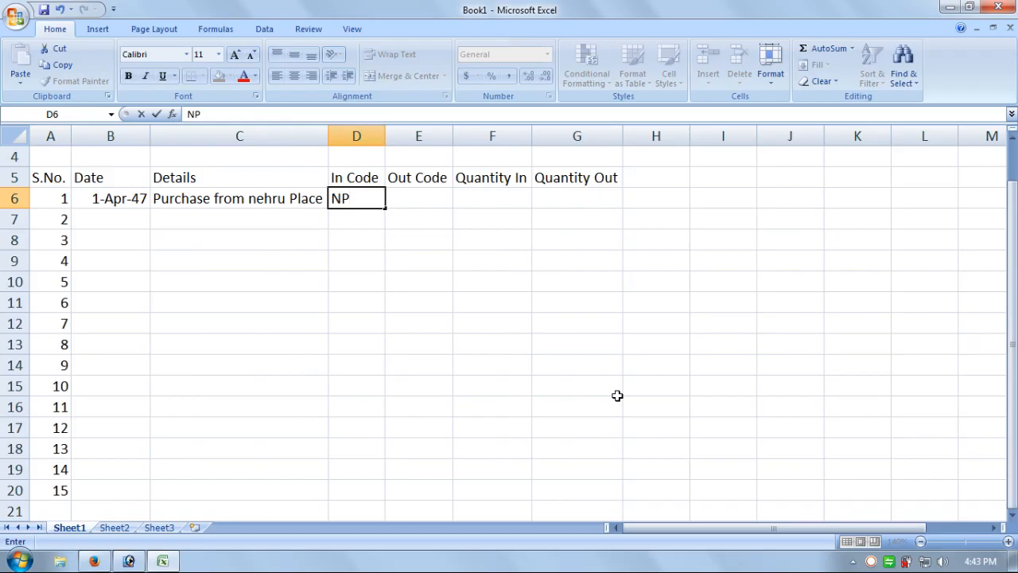
key("Tab")
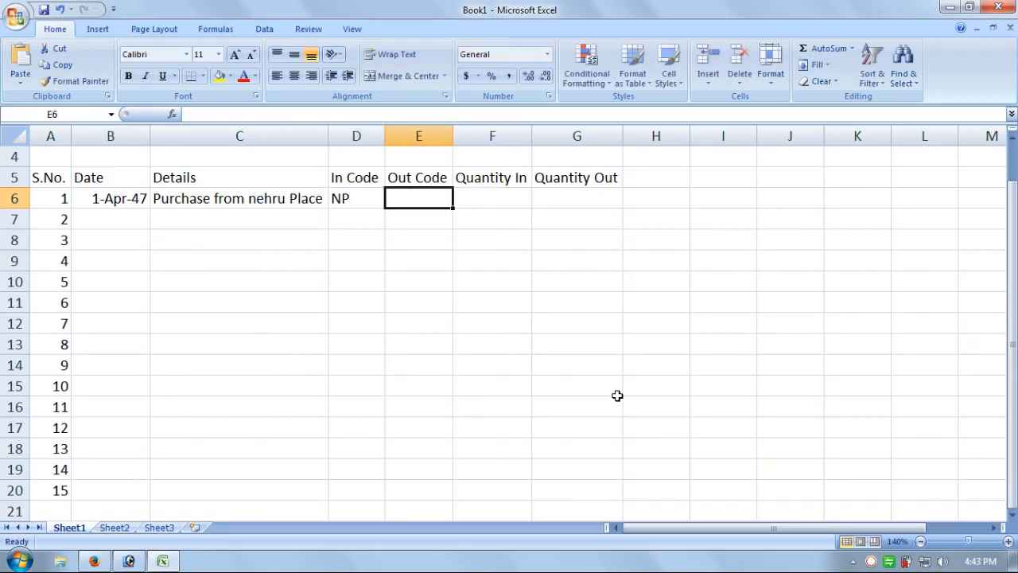
Enter 50 as the Quantity In of the first record in F6.
key("Tab")
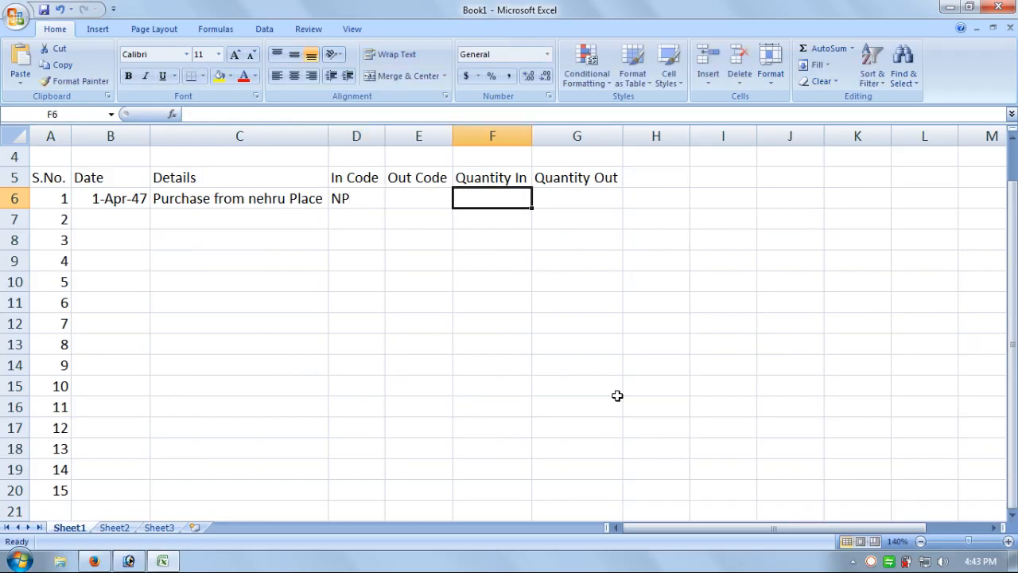
type("50")
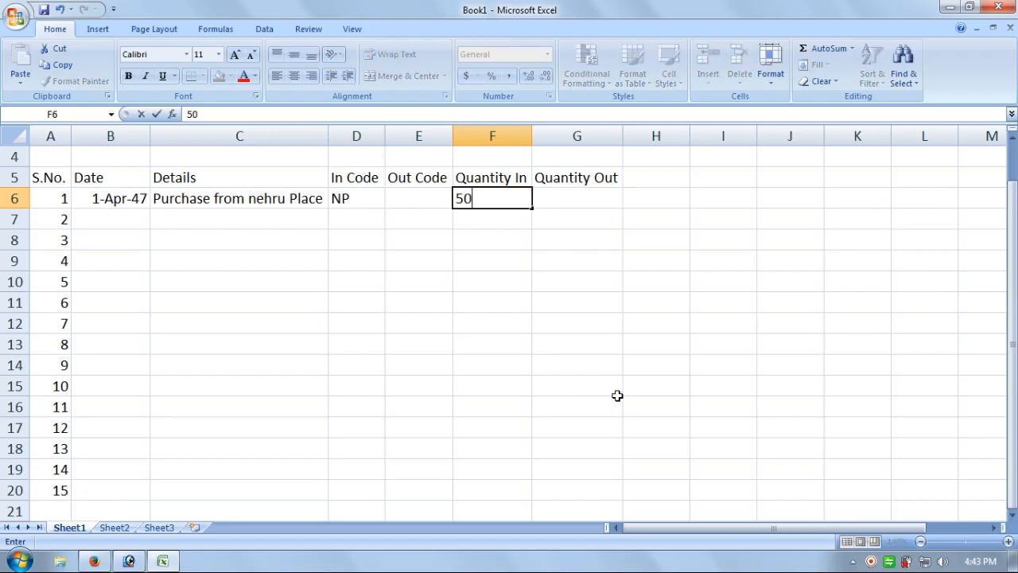
key("Left")
Review the date, details, In Code and Quantity In entries of the first record in row 6.
key("Left")
key("Left")
key("Left")
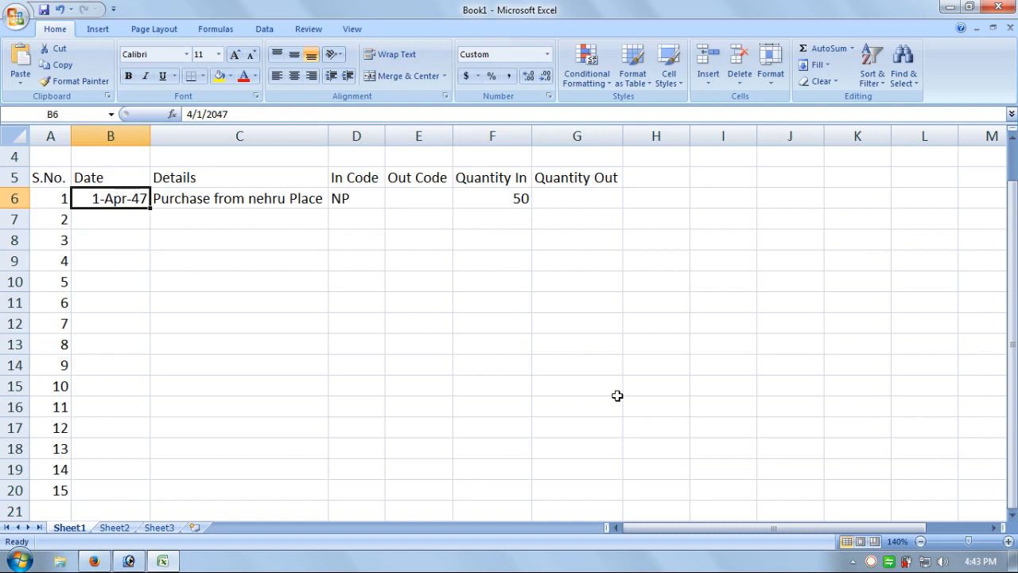
key("Right")
key("Right")
key("Left")
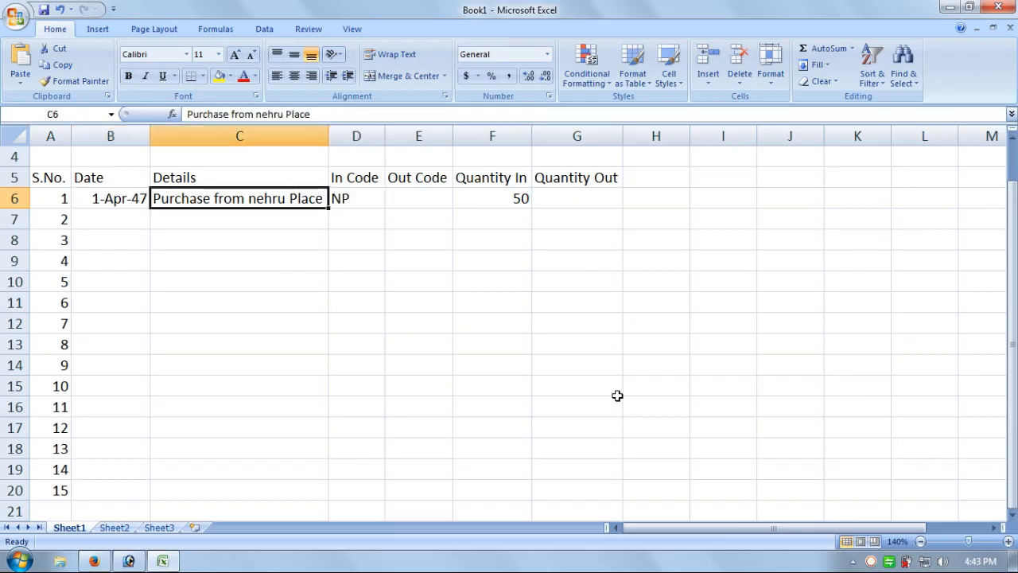
key("Right")
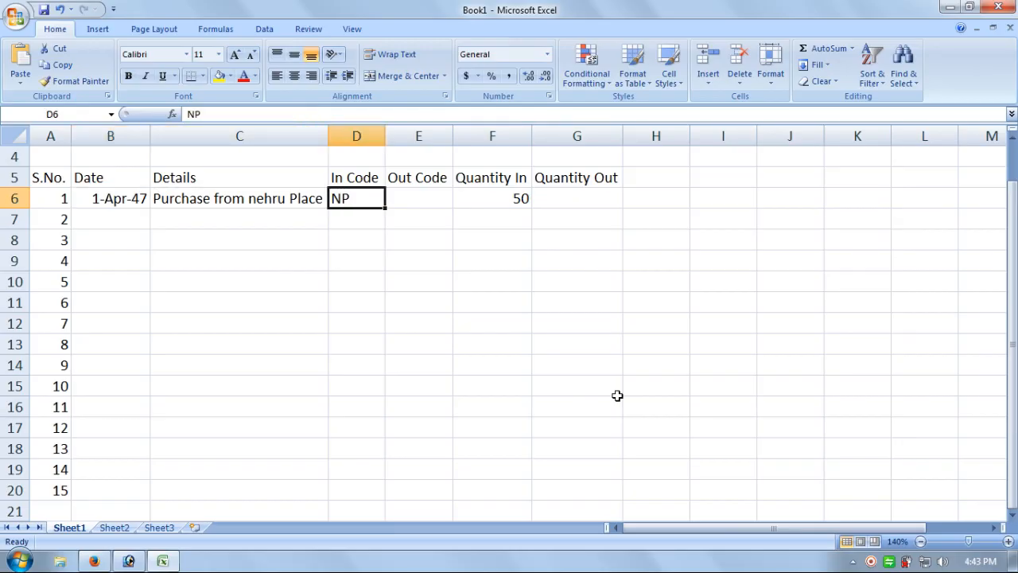
key("Right")
key("Right")
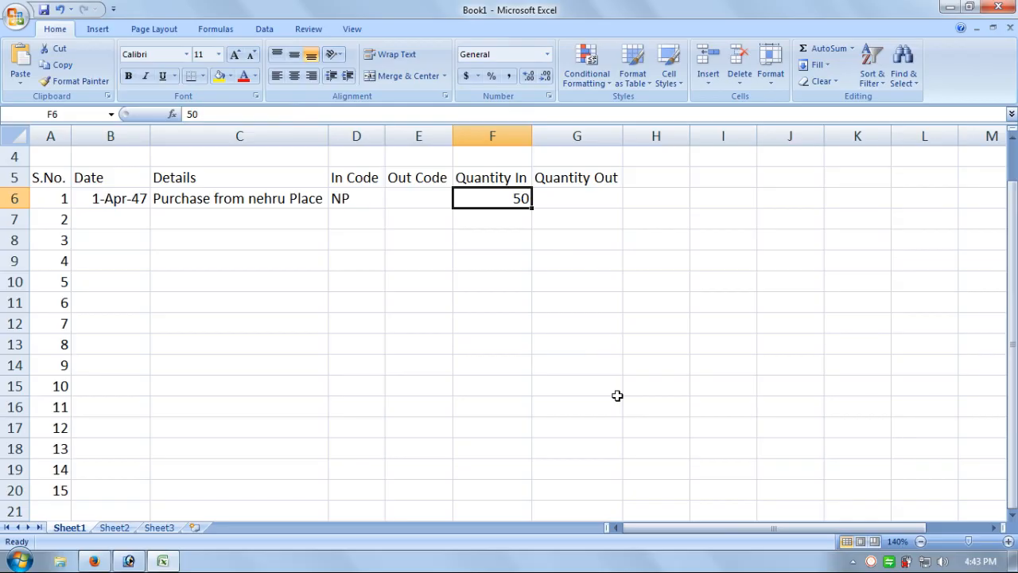
Fill the date from B6 down into B7 for the second record.
key("Down")
key("Left")
key("Left")
key("Left")
key("Left")
key("Left")
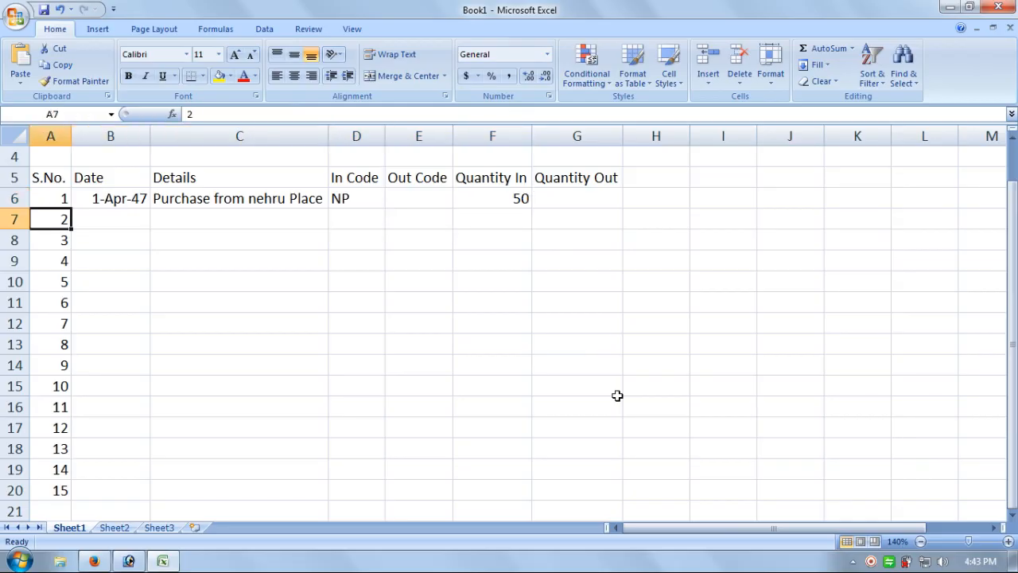
key("Right")
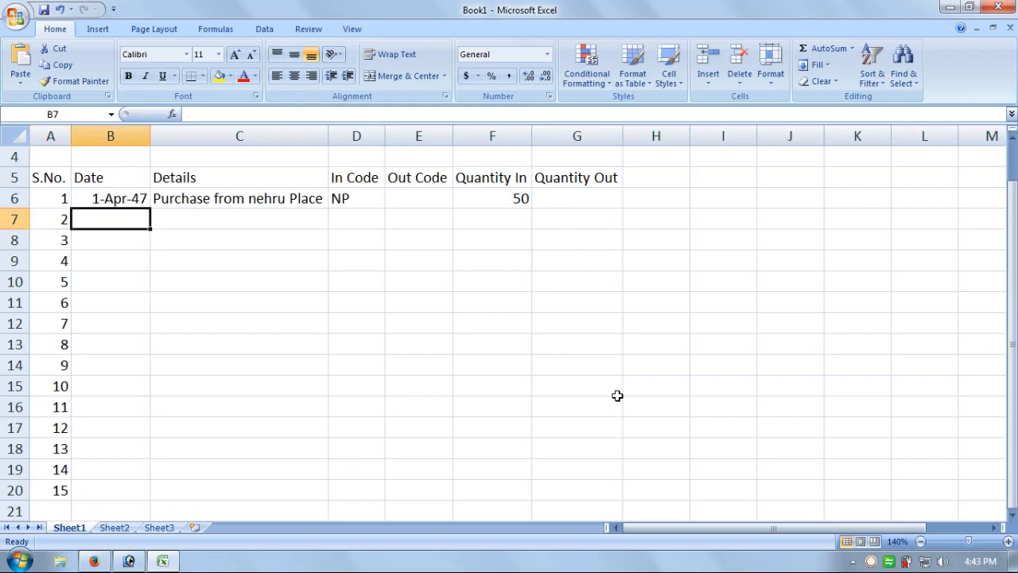
key("ctrl+d")
Enter "Sell In Snapdeal" as the details of the second record in C7.
key("Right")
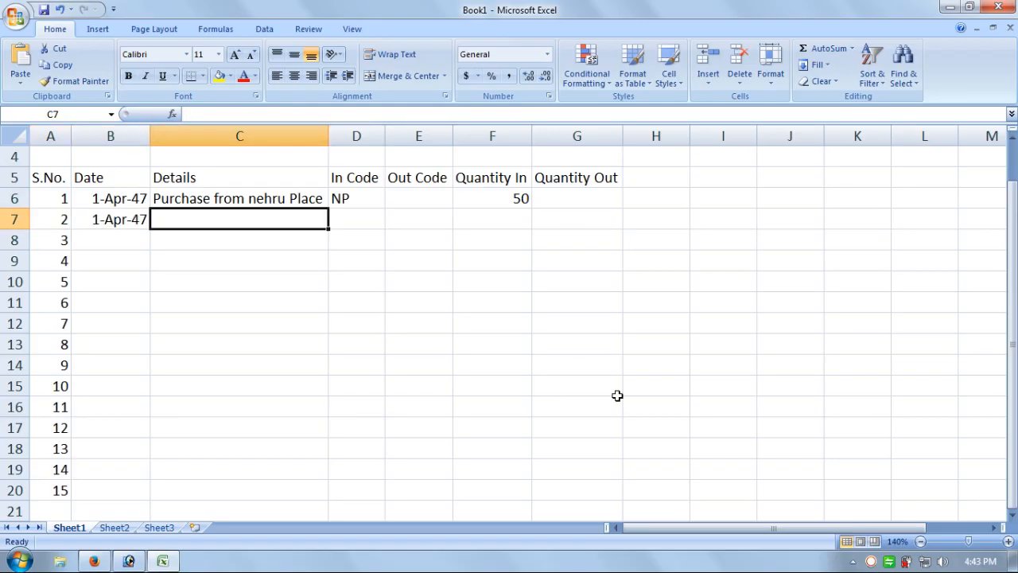
type("Se")
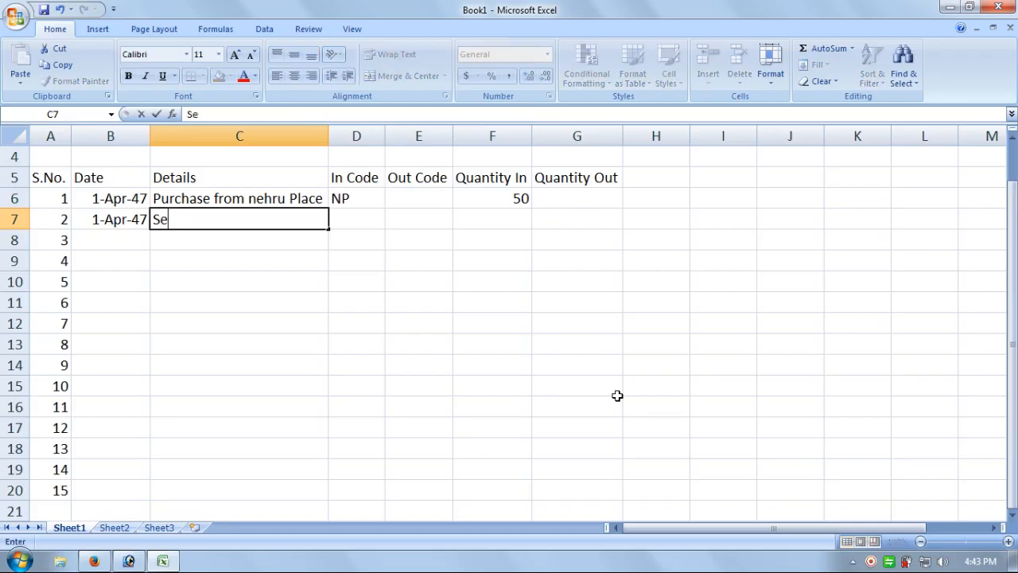
type("ll In Snap")
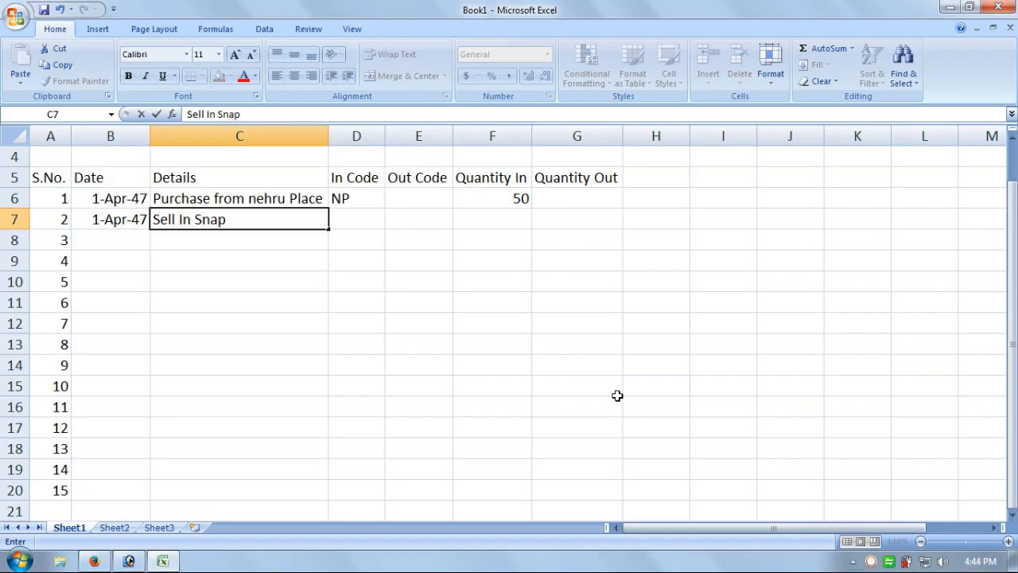
type("deal")
key("Tab")
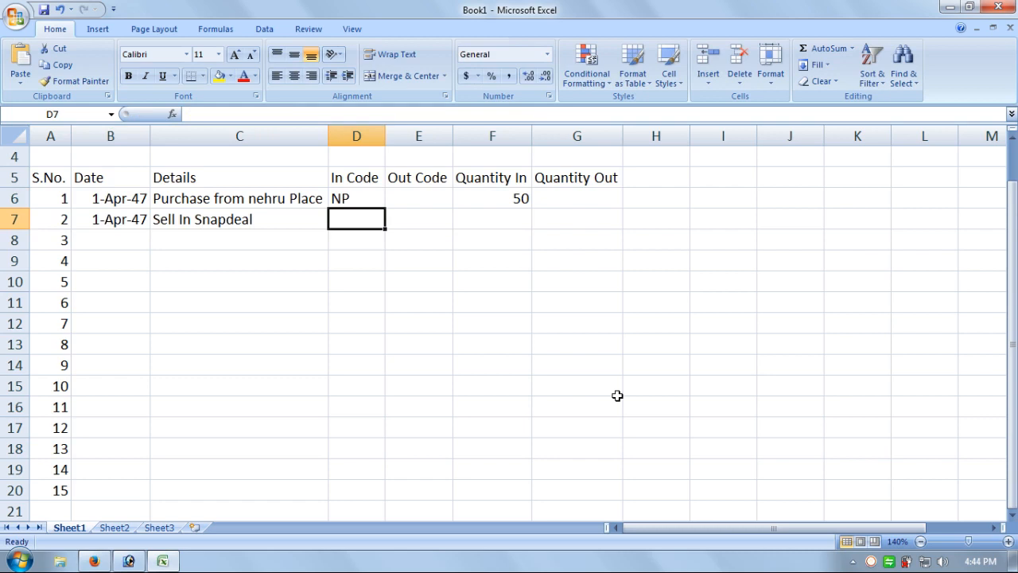
Enter Out Code SD in E7 and Quantity Out 20 in G7.
key("Tab")
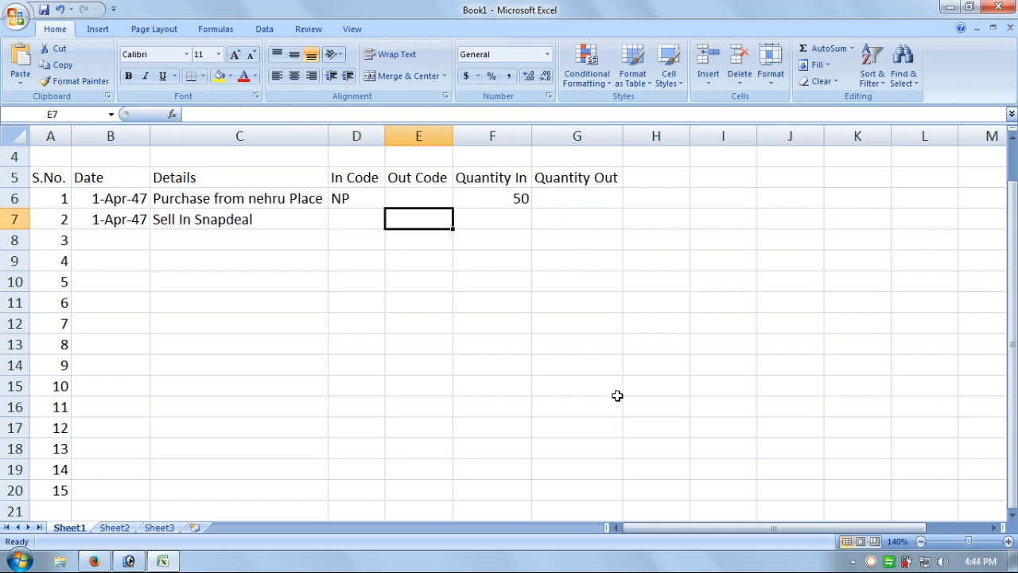
type("SD")
key("Tab")
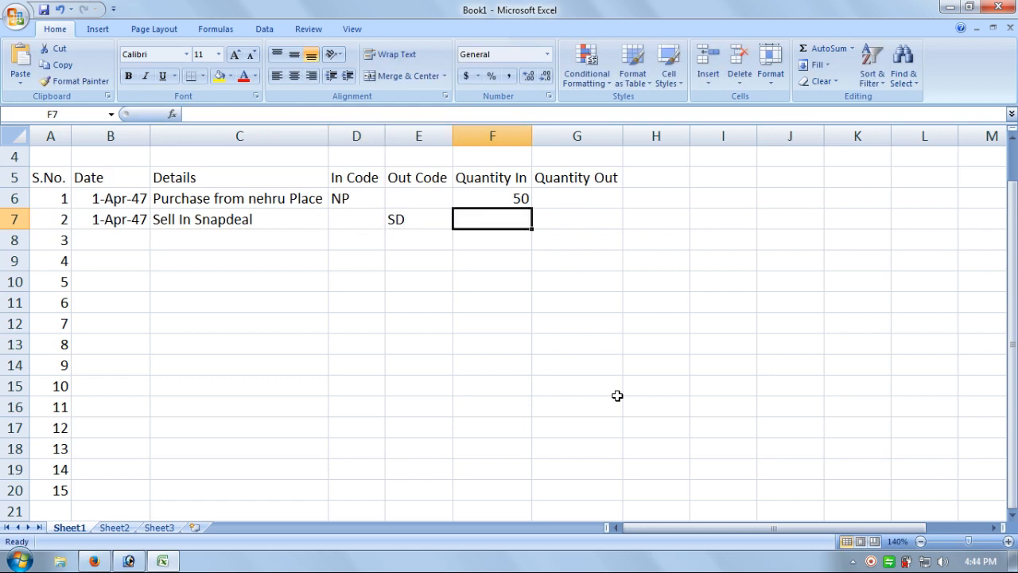
key("Tab")
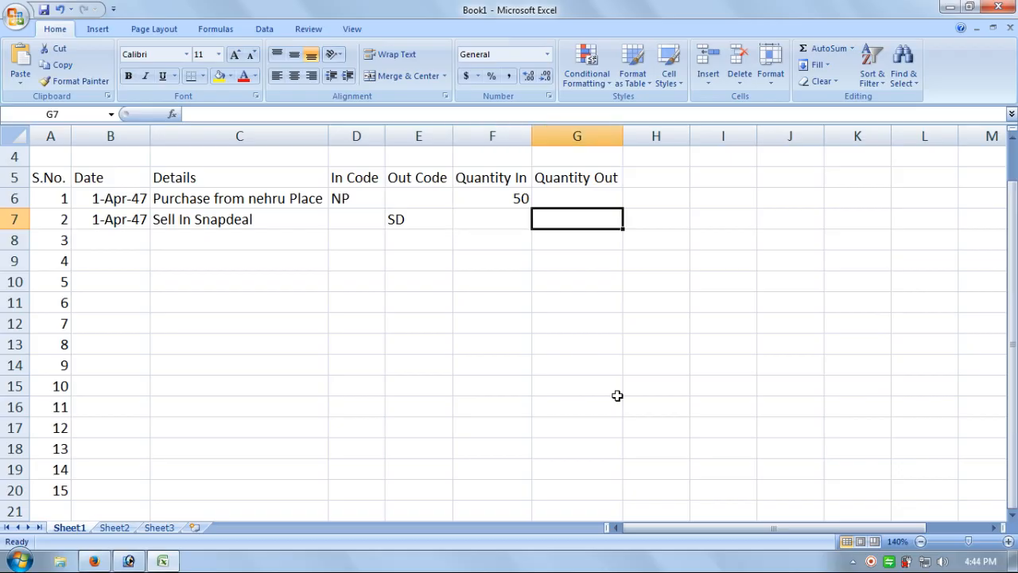
type("20")
key("Return")
Enter the date 2-Apr-2017 for the third record in B8.
key("Left")
key("Left")
key("Left")
key("Left")
key("Left")
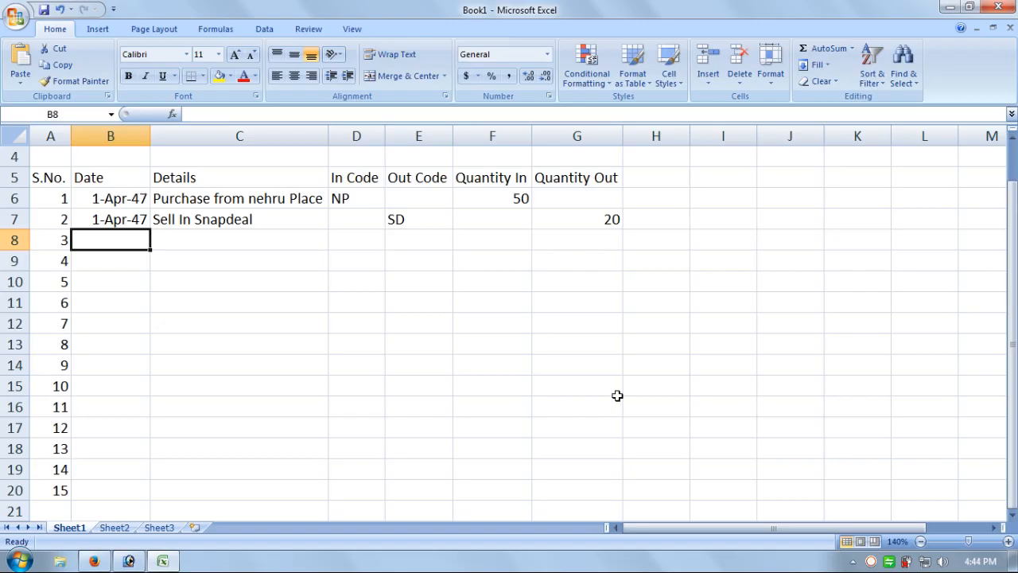
type("2")
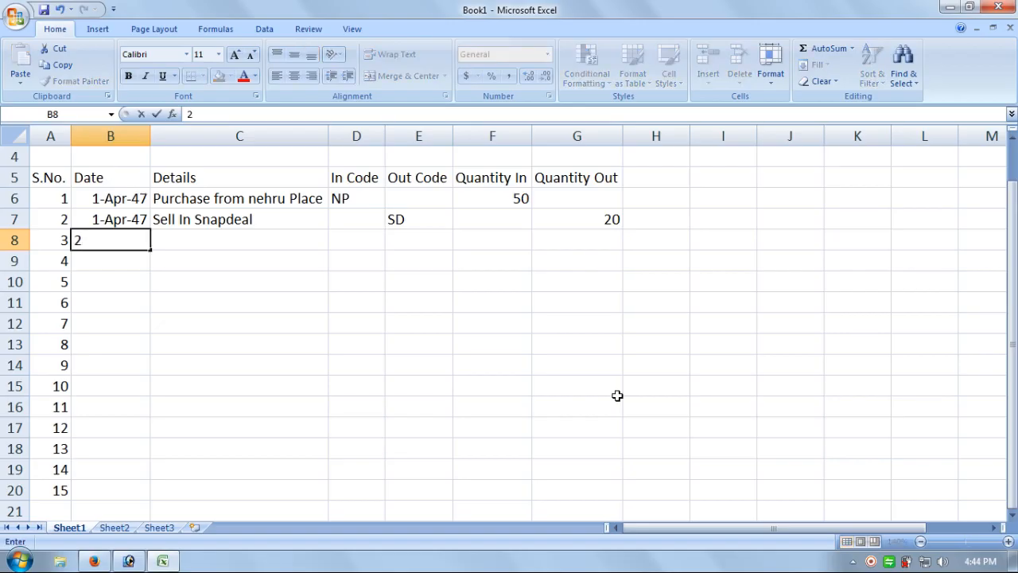
type("-Apr-2017")
key("Tab")
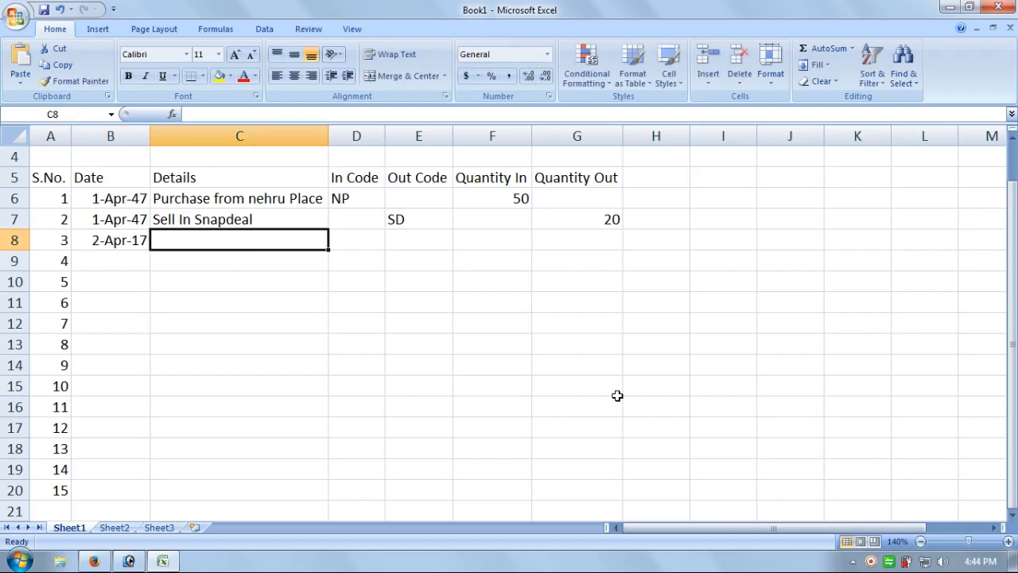
Correct the year of the second record's date in B7 to 2017.
key("Left")
key("Up")
key("F2")
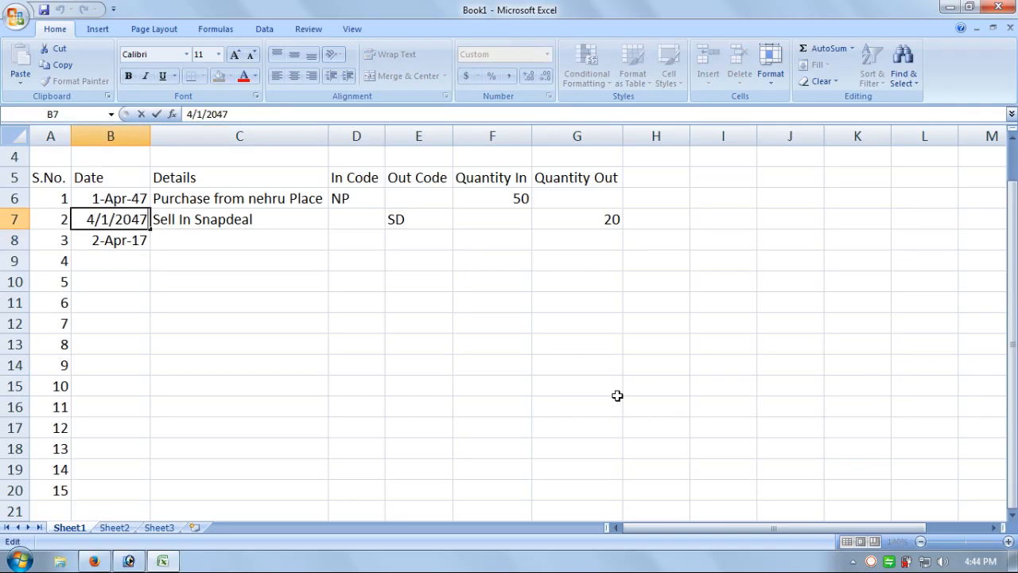
key("BackSpace")
key("BackSpace")
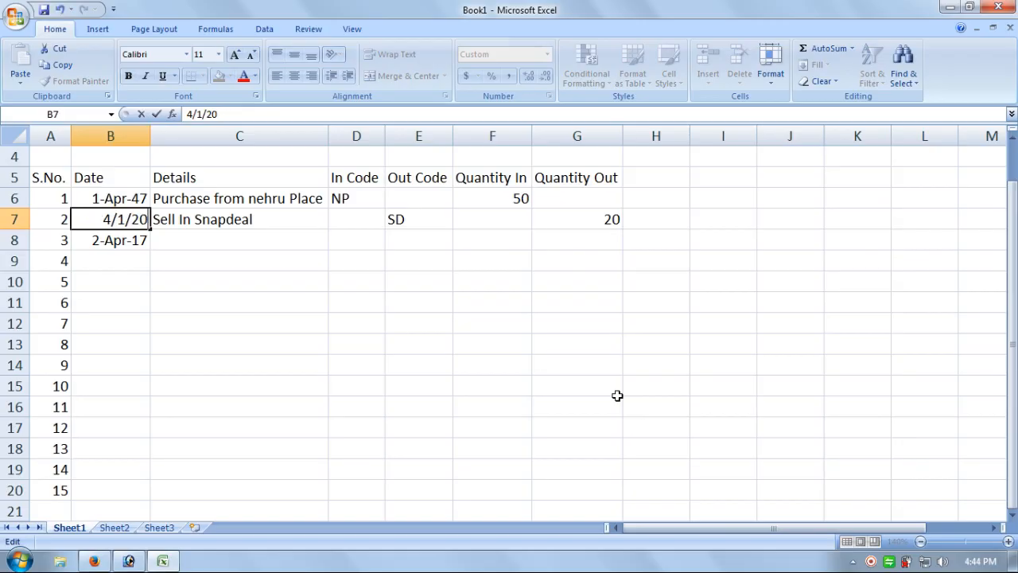
type("17")
key("Return")
Correct the year of the first record's date in B6 to 2017.
key("Up")
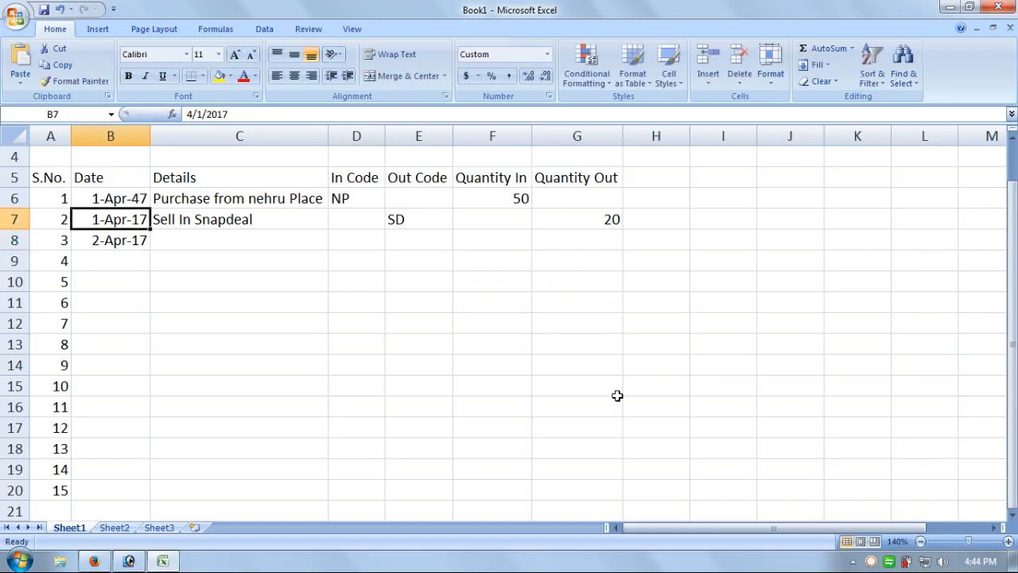
key("Up")
key("F2")
key("shift+Left")
key("shift+Left")
key("shift+Left")
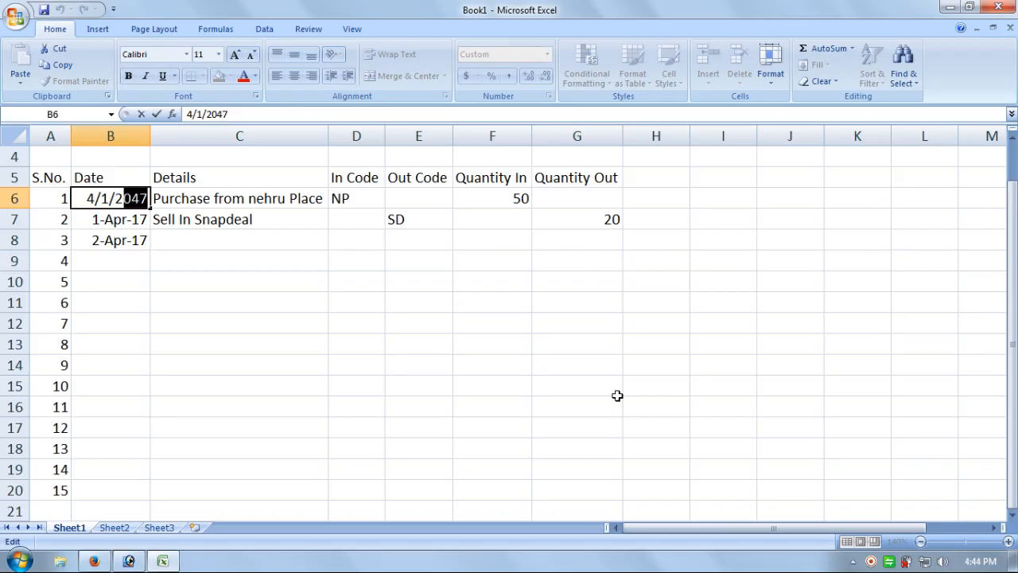
key("shift+Right")
type("17")
key("Return")
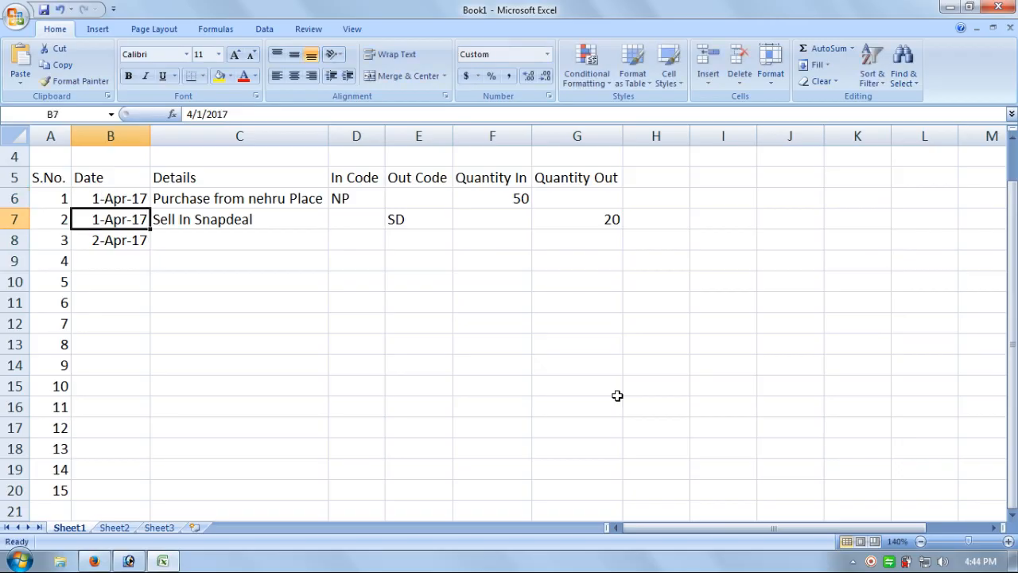
Fill the details from C7 down into C8 and edit the copied text to "Sell In ShopClues".
key("Down")
key("Right")
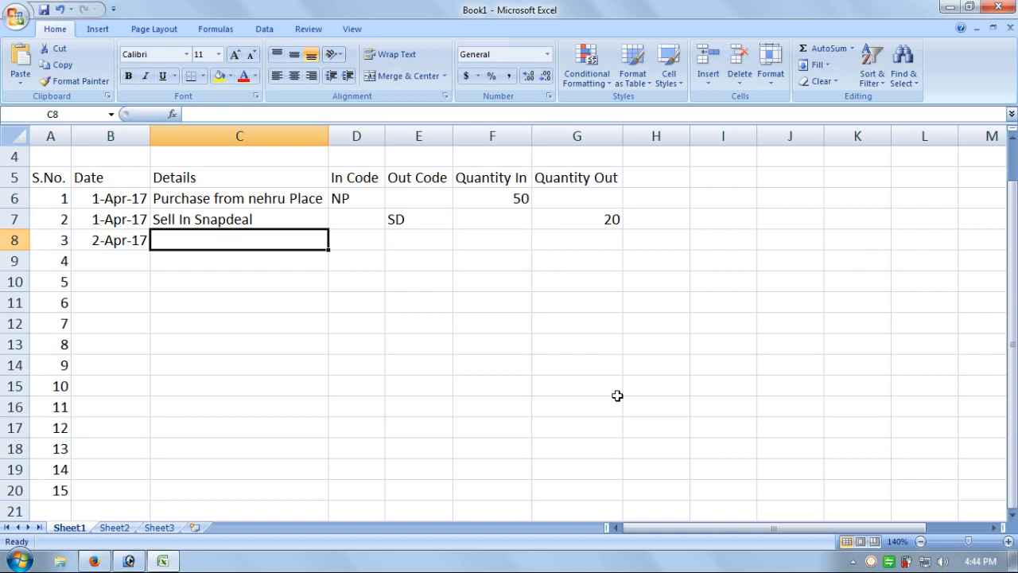
key("ctrl+d")
key("F2")
key("ctrl+shift+Left")
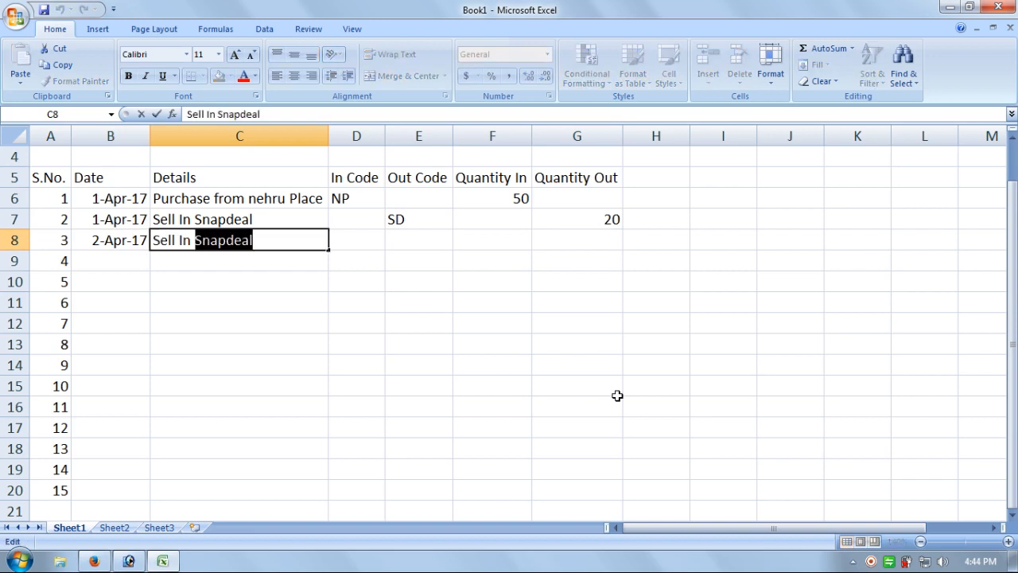
key("shift+Right")
type("o")
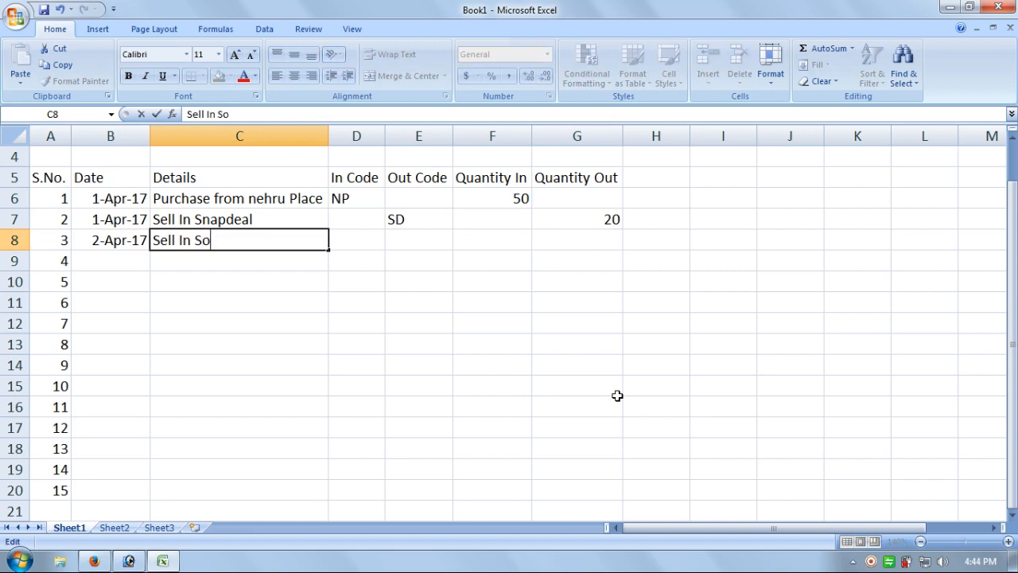
key("BackSpace")
type("hopClues")
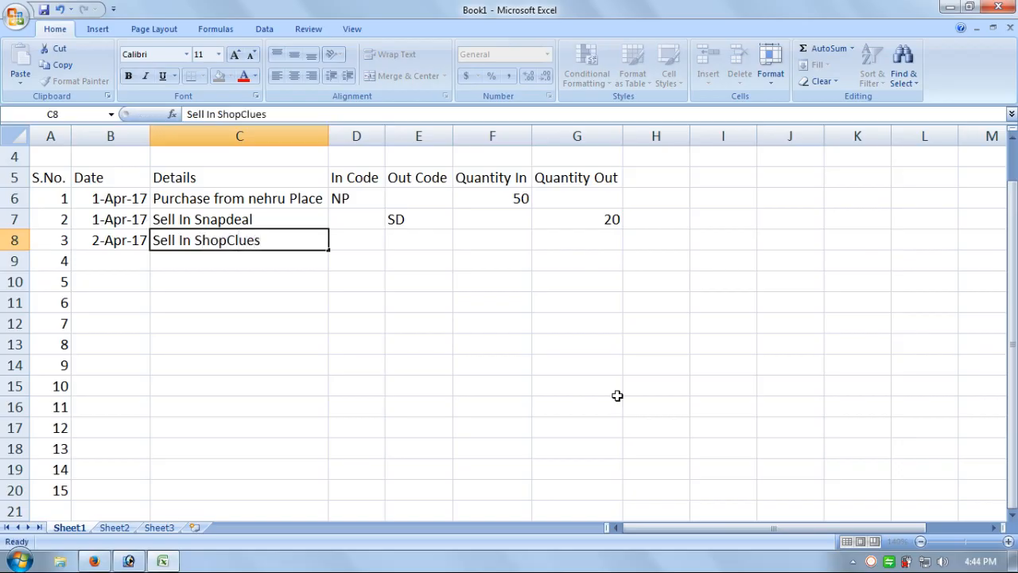
key("Return")
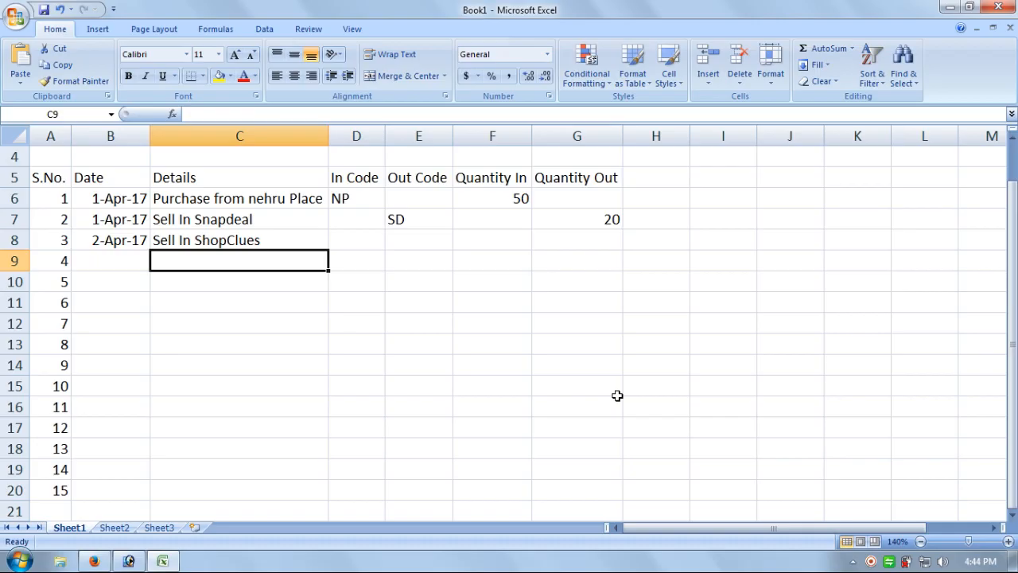
Enter Out Code SC for the third record in E8.
key("Up")
key("Right")
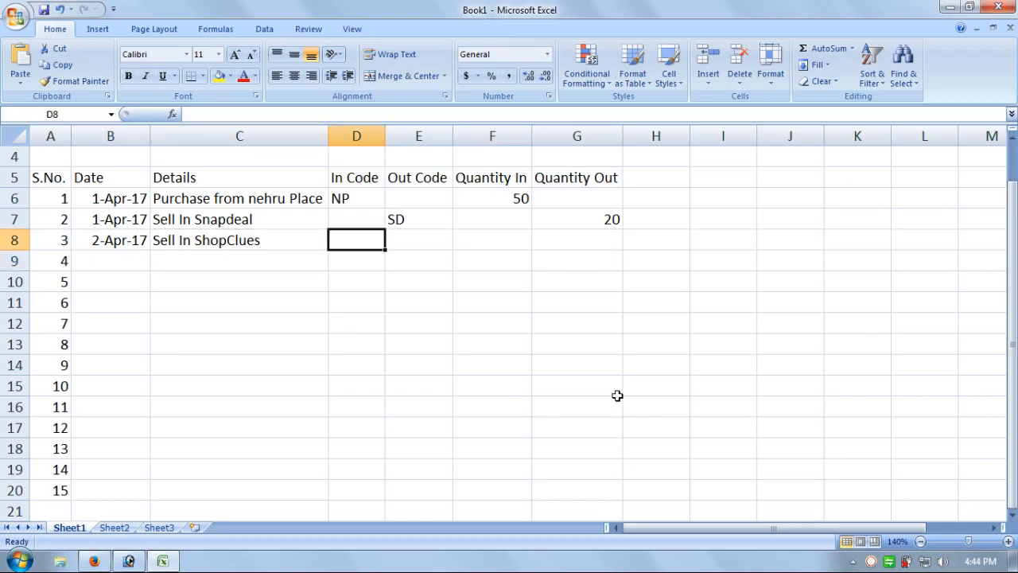
key("Right")
type("SC")
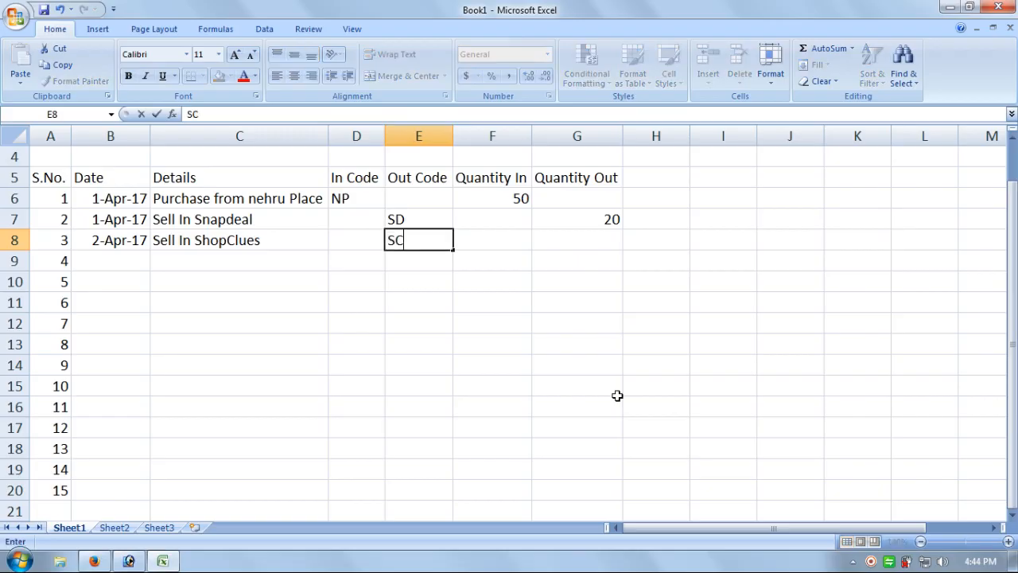
key("Tab")
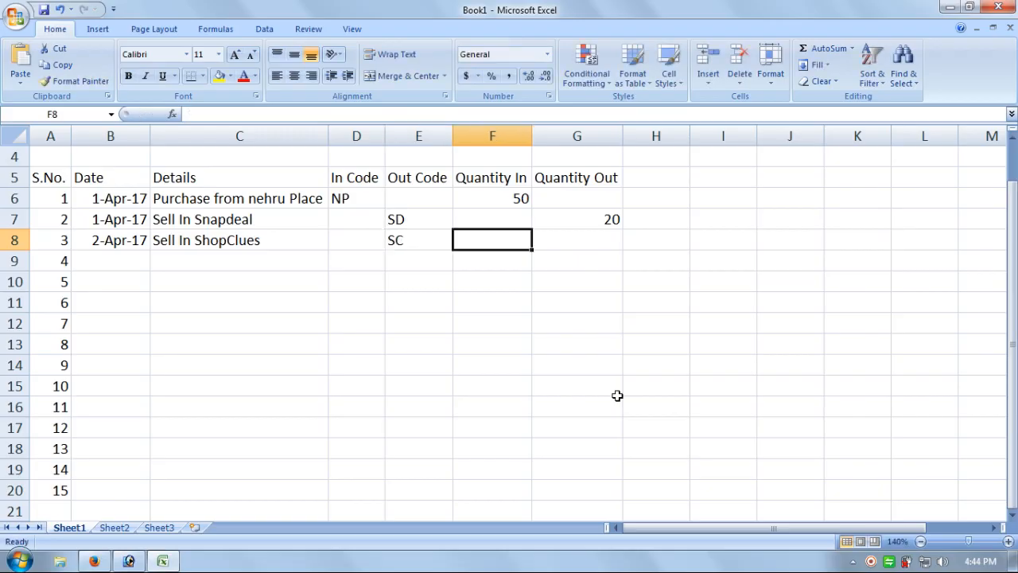
type("10")
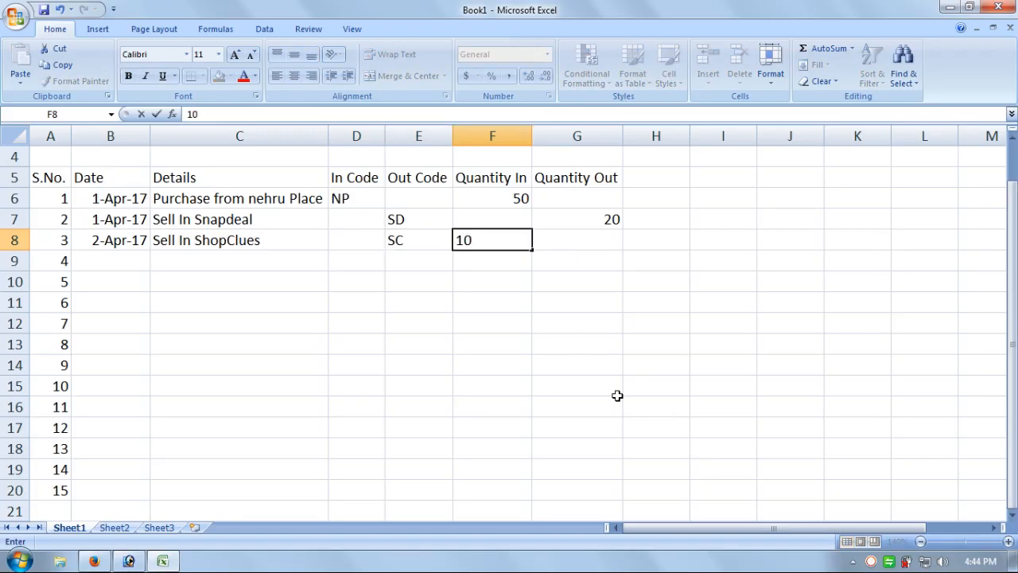
key("Return")
key("Up")
key("BackSpace")
type("0")
key("Tab")
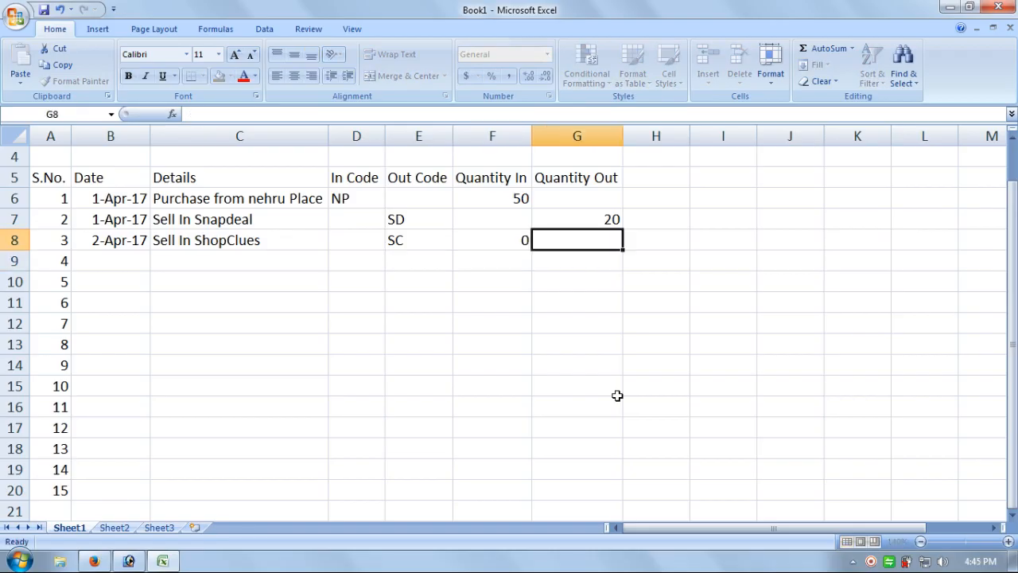
Enter 10 as the third record's Quantity Out in G8 and clear its Quantity In cell F8.
type("10")
key("Left")
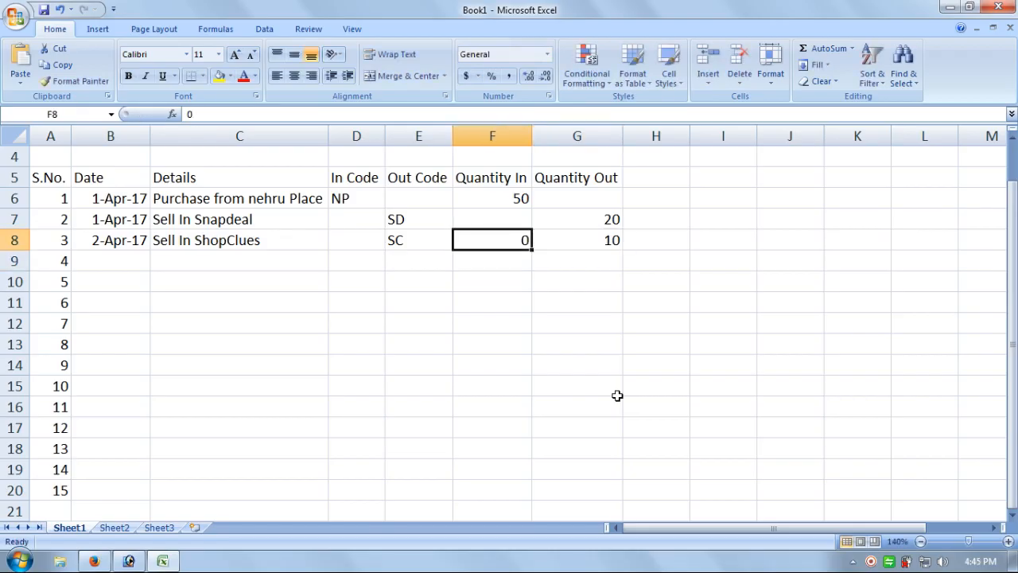
key("Delete")
Enter the fourth record's date as 3-Apr-2017 in B9.
key("Down")
key("Left")
key("Left")
key("Left")
key("Left")
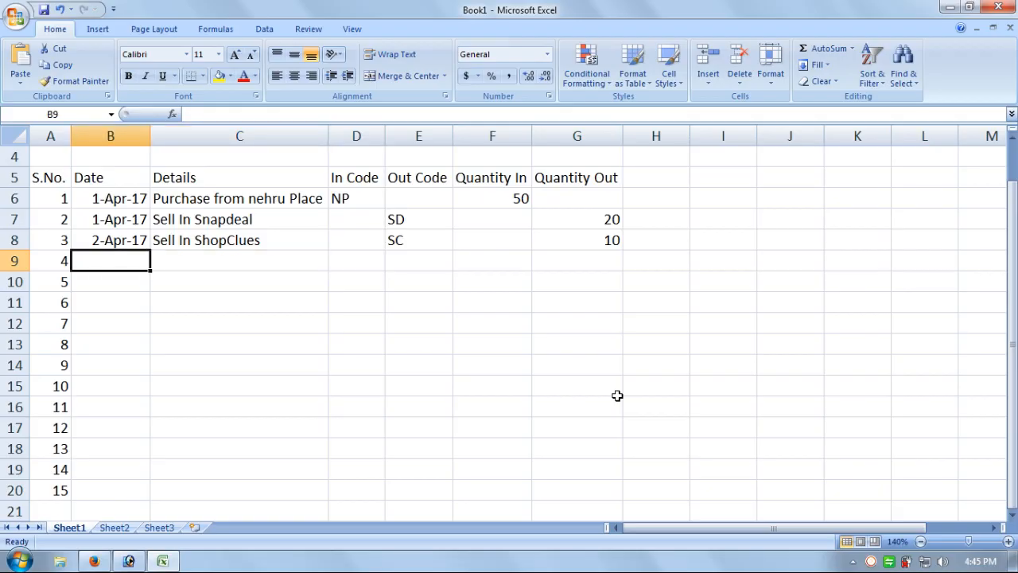
type("3-Ap")
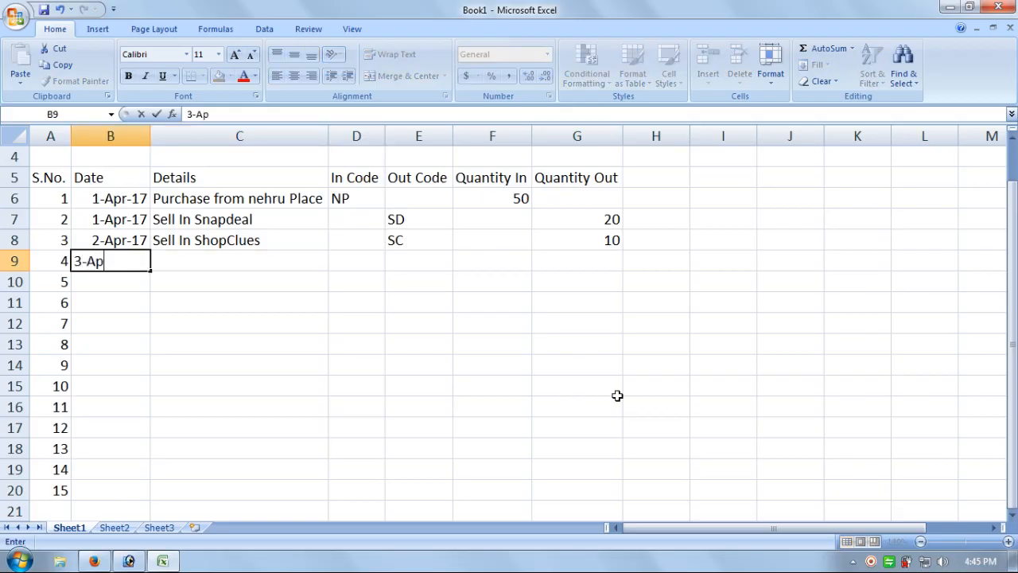
type("r-2017")
key("Tab")
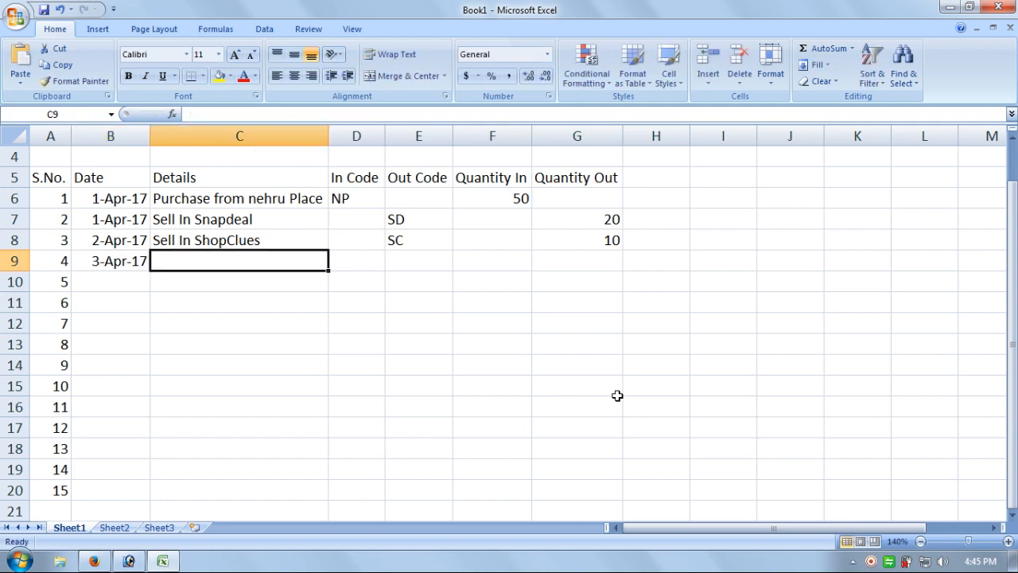
Copy the purchase details from C6 into the fourth record's Details cell C9.
key("Up")
key("Up")
key("Up")
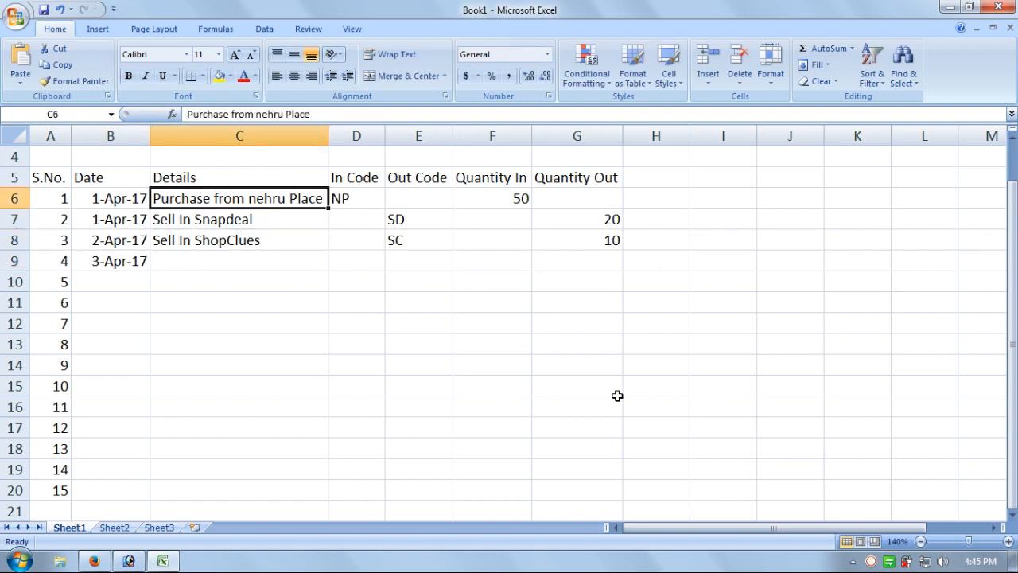
key("ctrl+c")
key("Down")
key("Down")
key("Down")
key("ctrl+v")
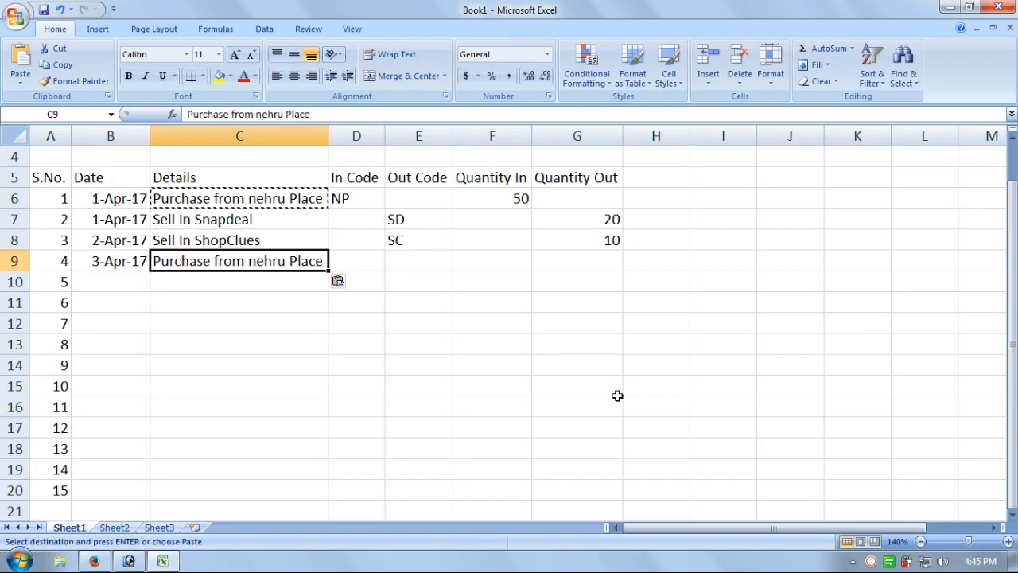
Edit the copied details in C9 to read "Purchase from Azad Market".
key("F2")
key("ctrl+shift+Left")
key("ctrl+shift+Left")
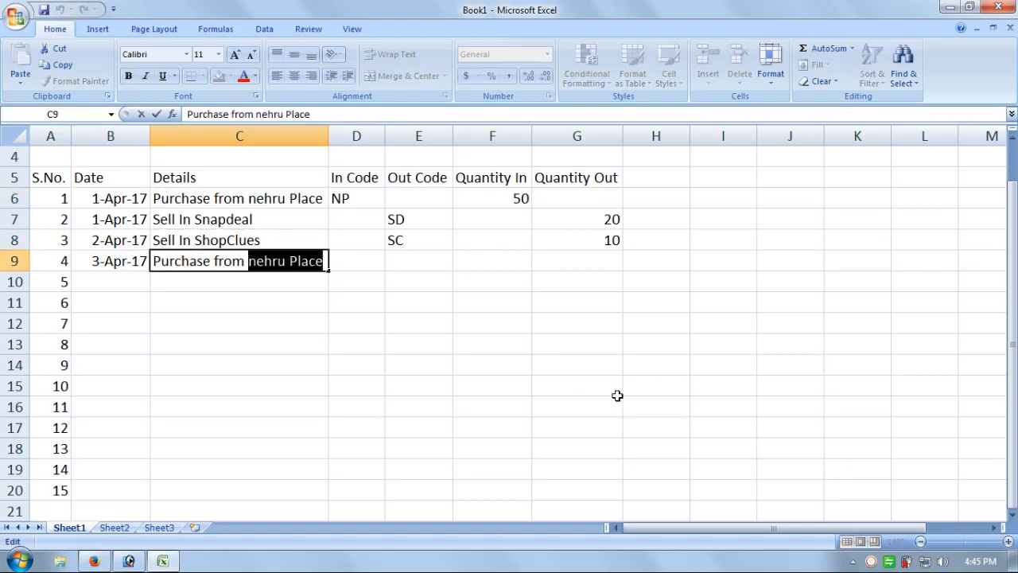
type("A")
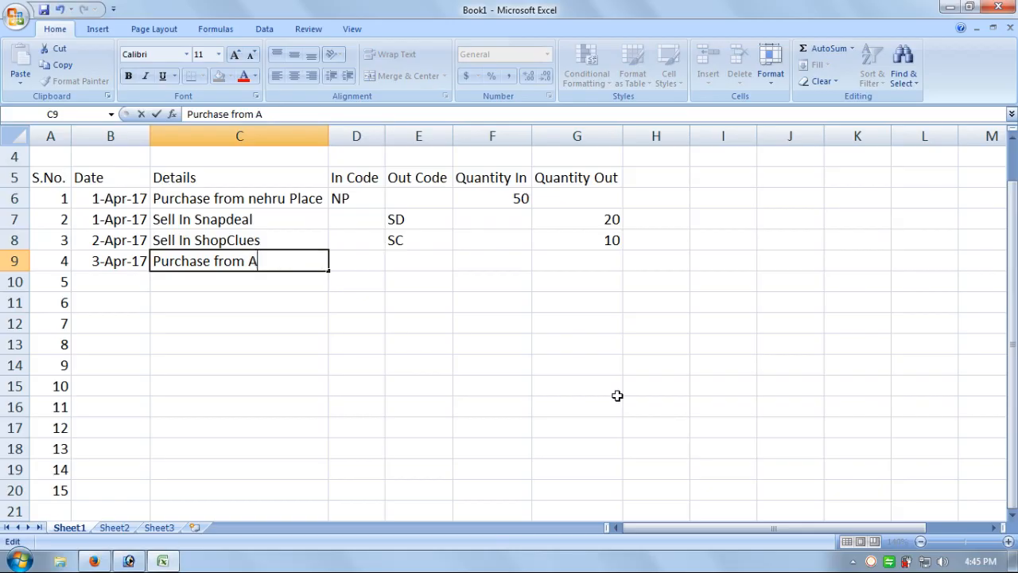
type("zad Mar")
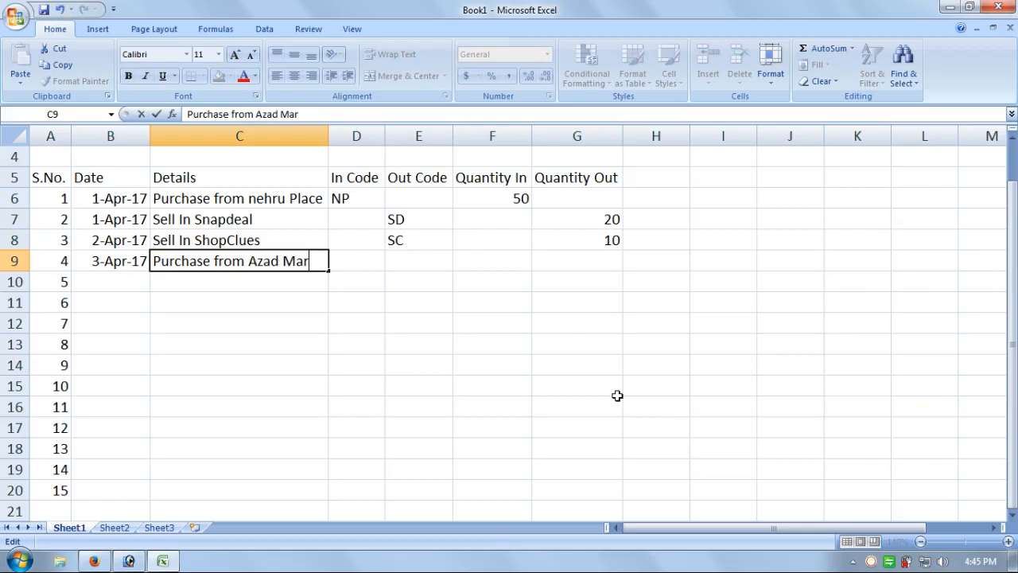
type("ket")
key("Return")
key("Up")
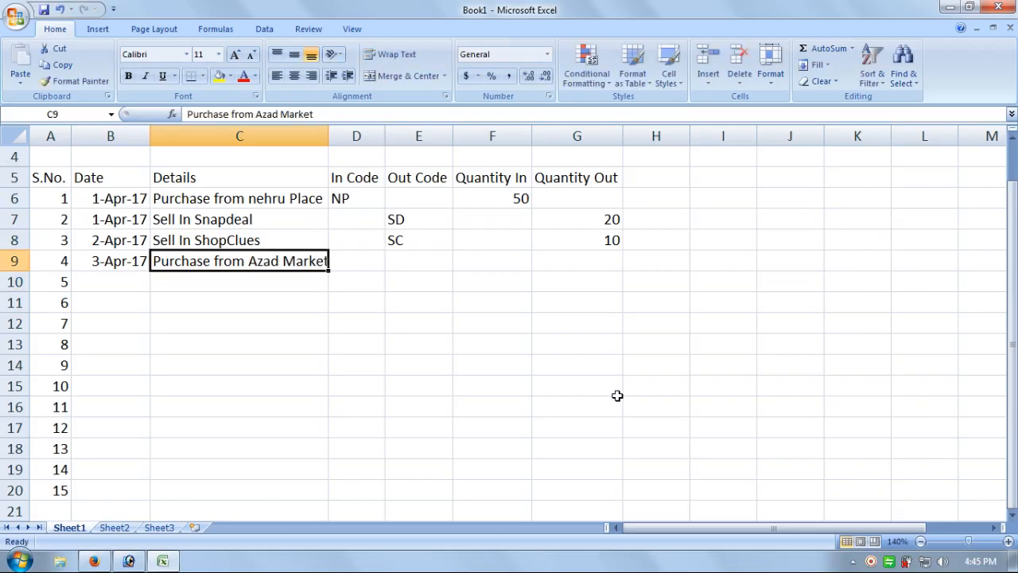
Capitalise the place name in C6 so the details read "Purchase from Nehru Place".
key("Up")
key("Up")
key("Up")
key("F2")
key("ctrl+Left")
key("ctrl+Left")
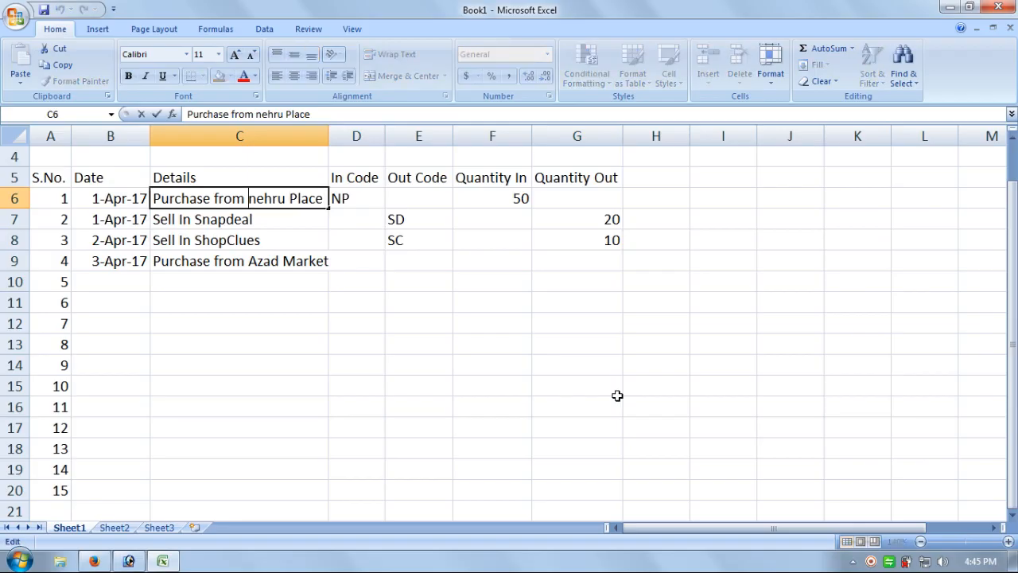
key("Delete")
type("N")
key("Return")
Enter In Code AM in D9 and Quantity In 100 in F9 for the fourth record.
key("Down")
key("Down")
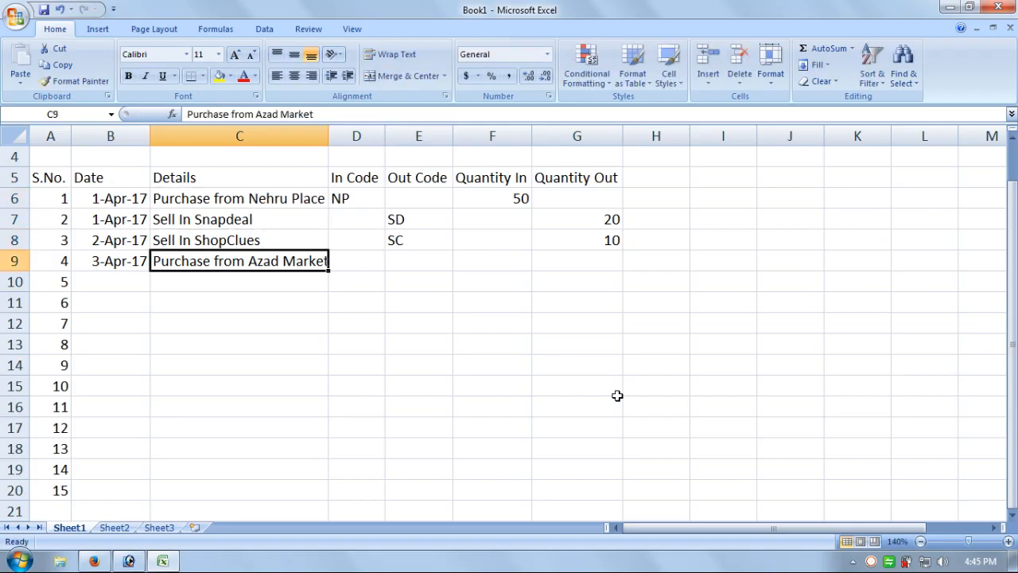
key("Right")
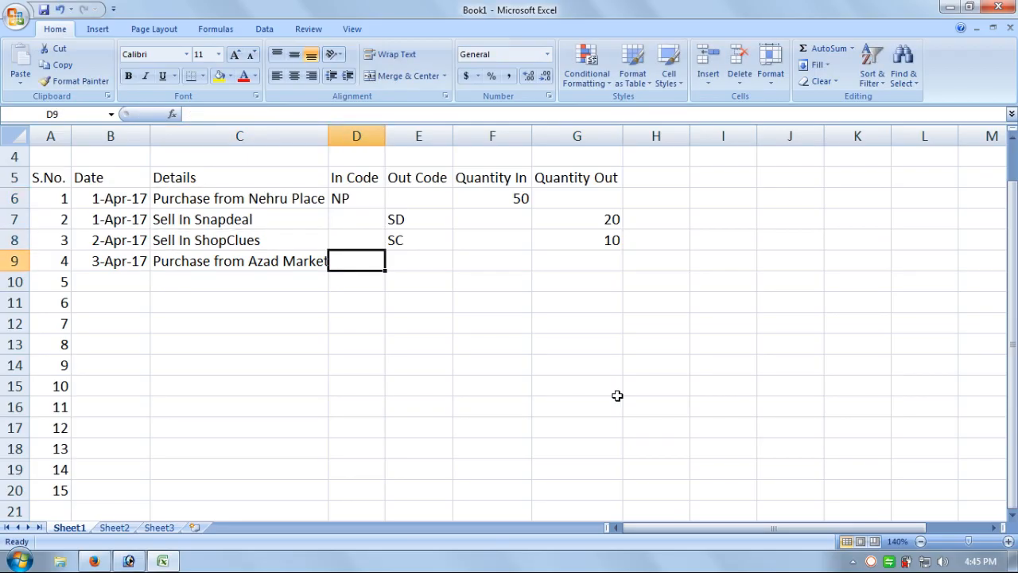
key("Right")
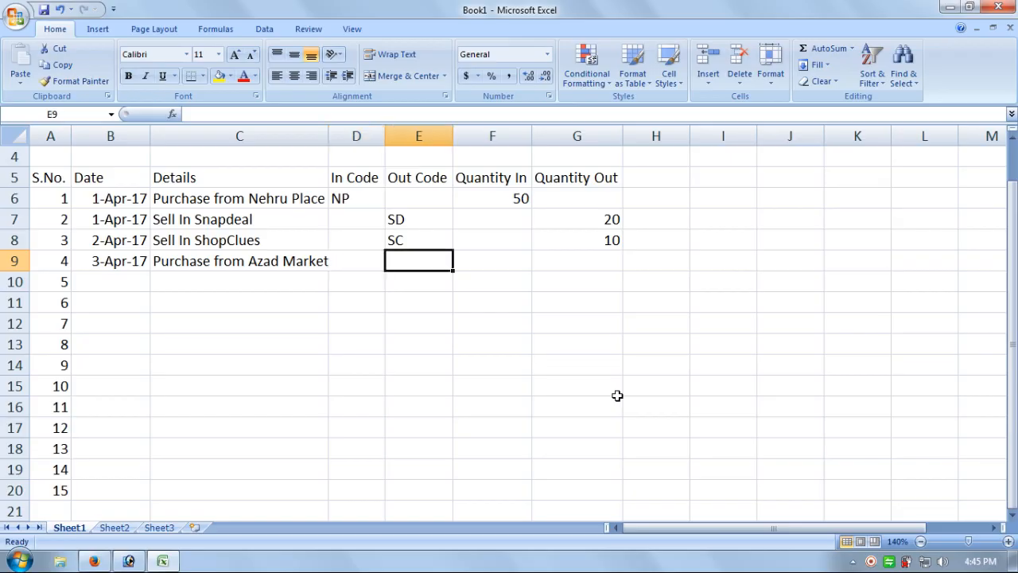
key("Left")
type("AM")
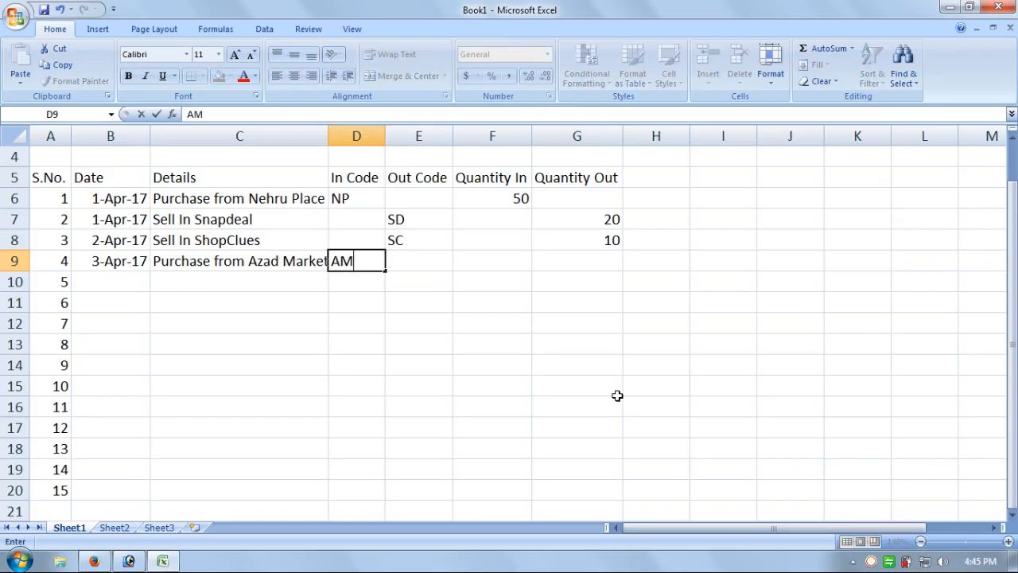
key("Right")
key("Right")
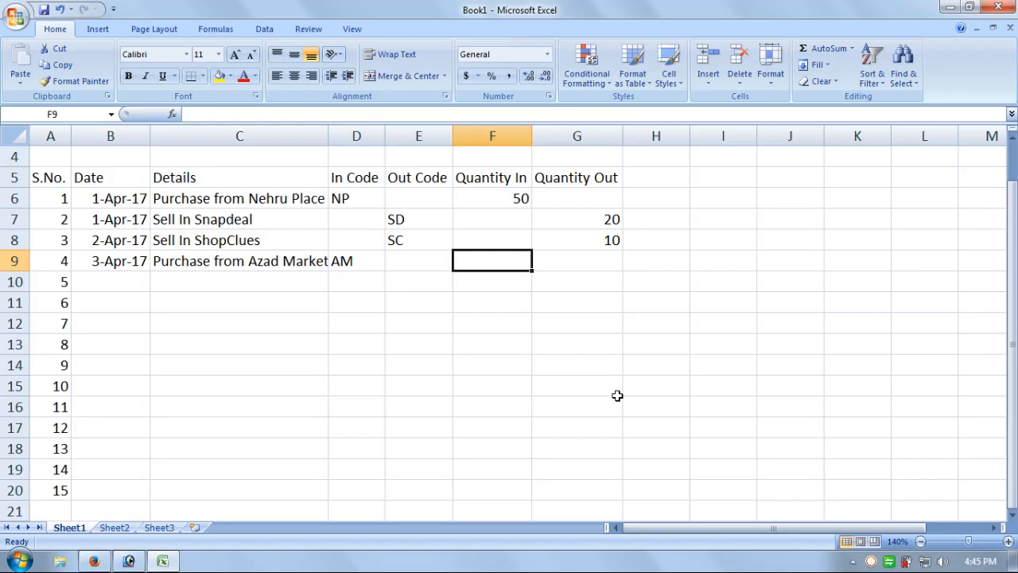
type("100")
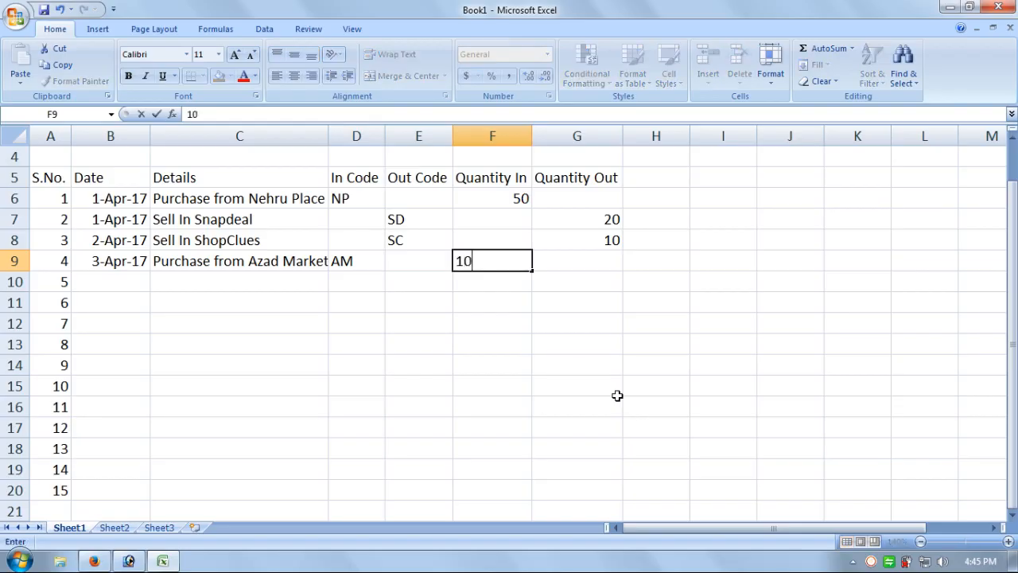
key("Return")
Fill the date from B9 down into the fifth record's Date cell B10.
key("Left")
key("Left")
key("Left")
key("Left")
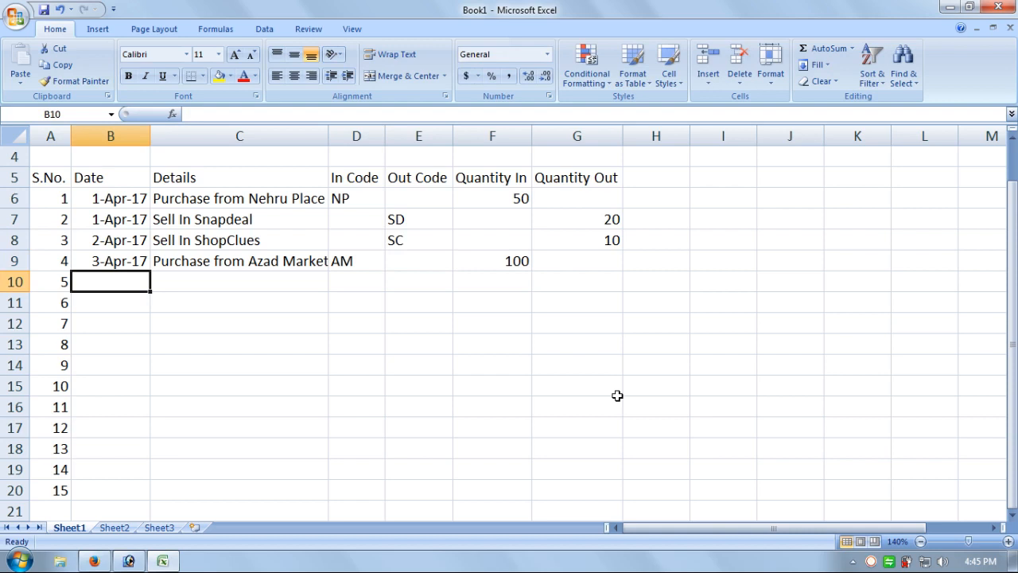
key("ctrl+d")
key("Return")
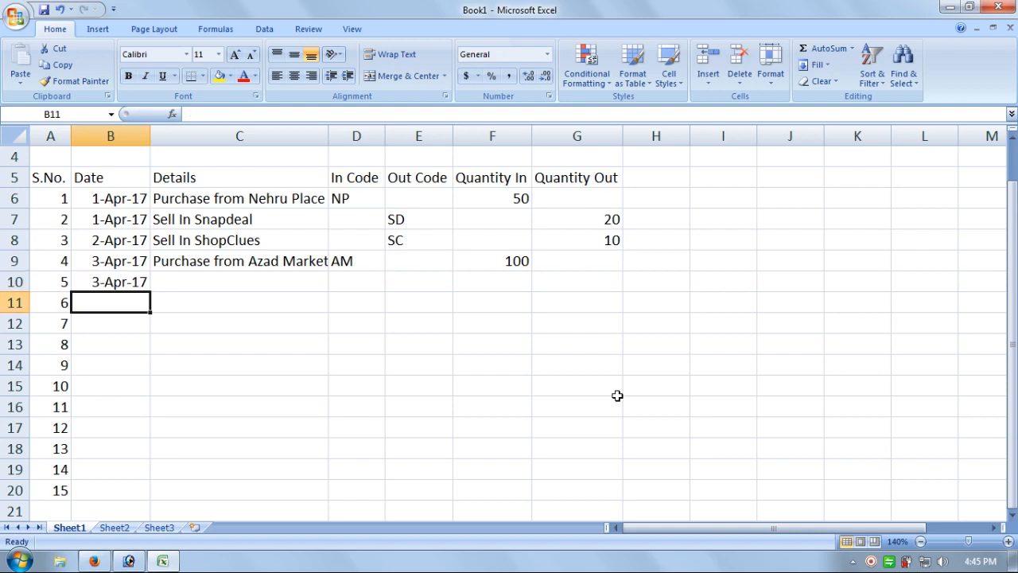
Enter the date 4-Apr-2017 in B11 and fill it down through B13.
type("4-")
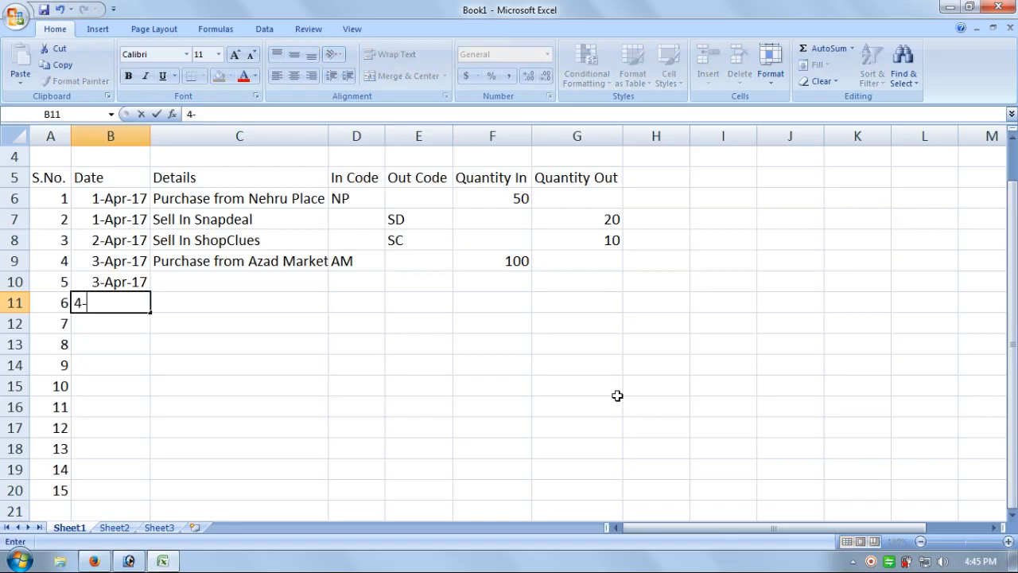
type("Apr-2017")
key("Return")
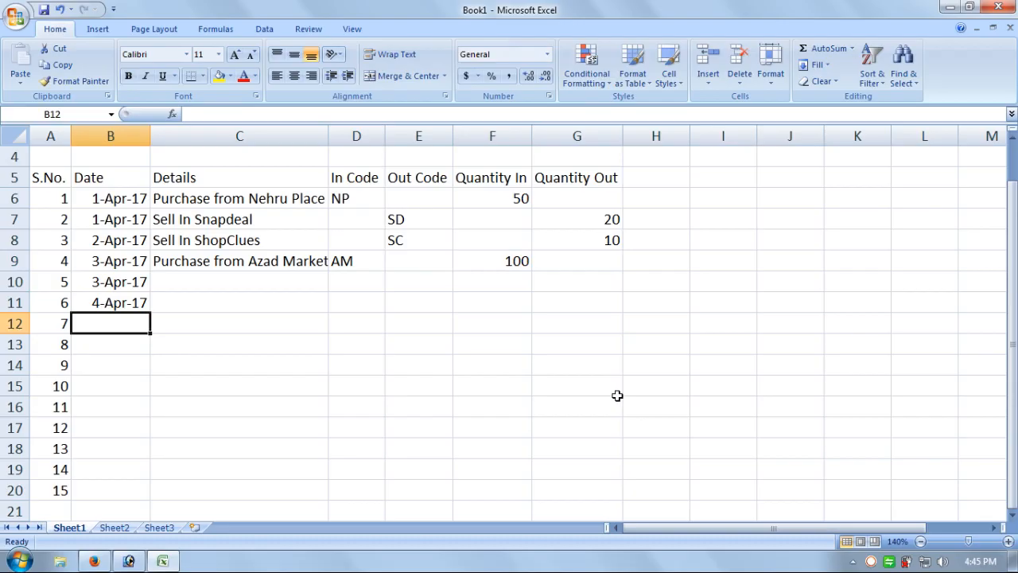
key("Up")
key("shift+Down")
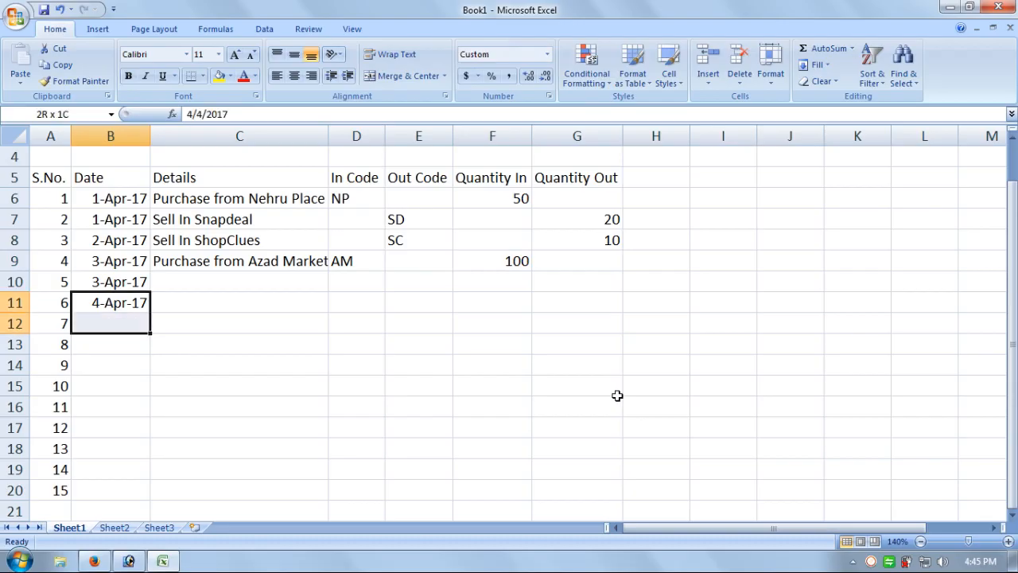
key("shift+Down")
key("shift+Down")
key("shift+Up")
key("ctrl+d")
key("Down")
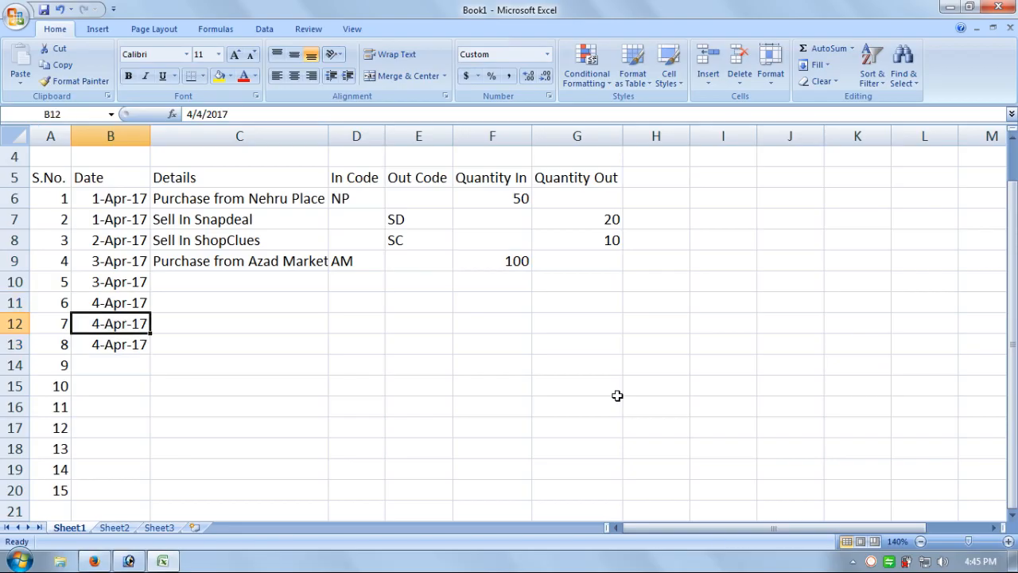
Fill the date from B13 down into B14 and change its day to 5, giving 4/5/2017.
key("Down")
key("Down")
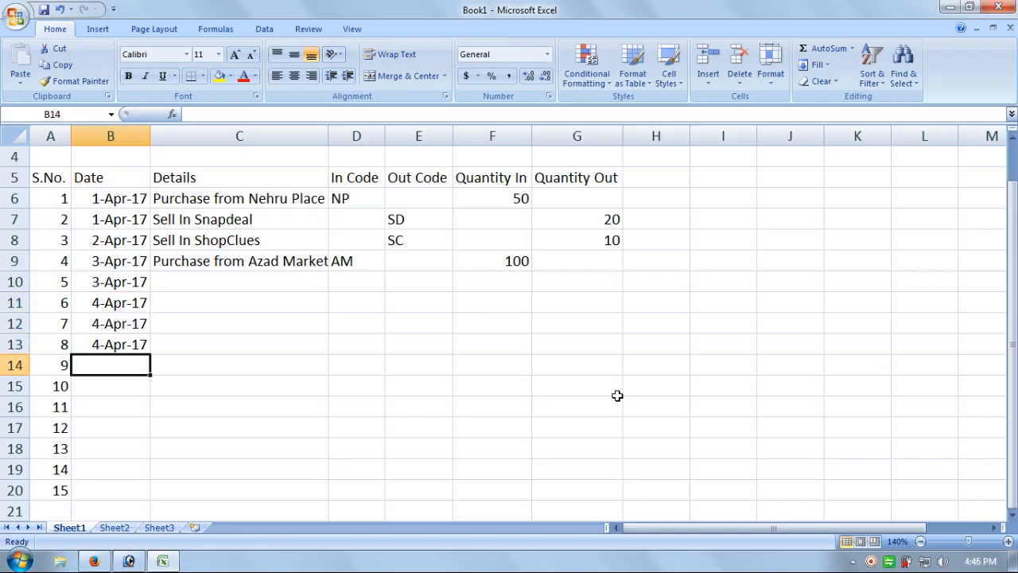
key("ctrl+d")
key("F2")
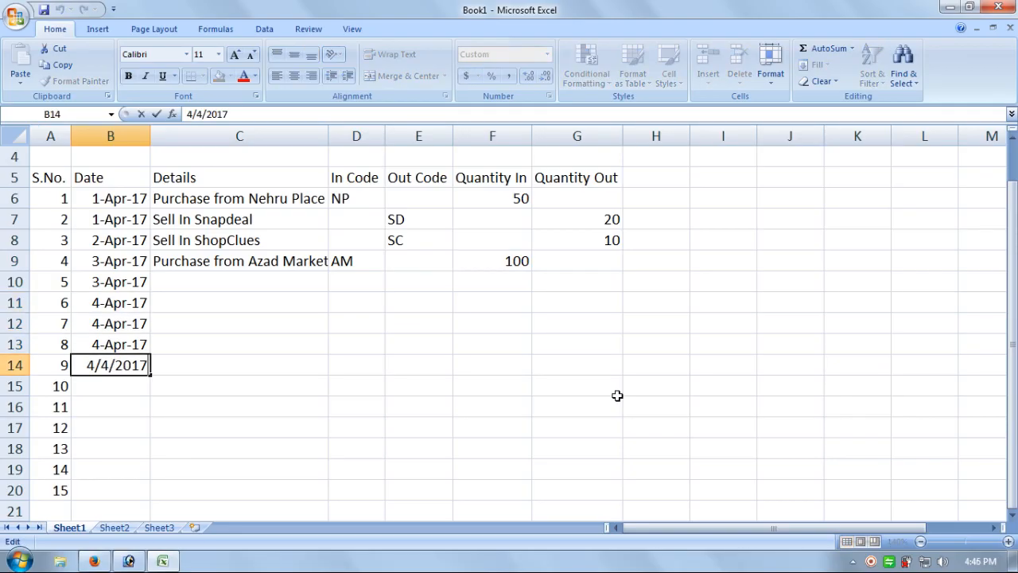
key("Left")
key("Left")
key("Left")
key("BackSpace")
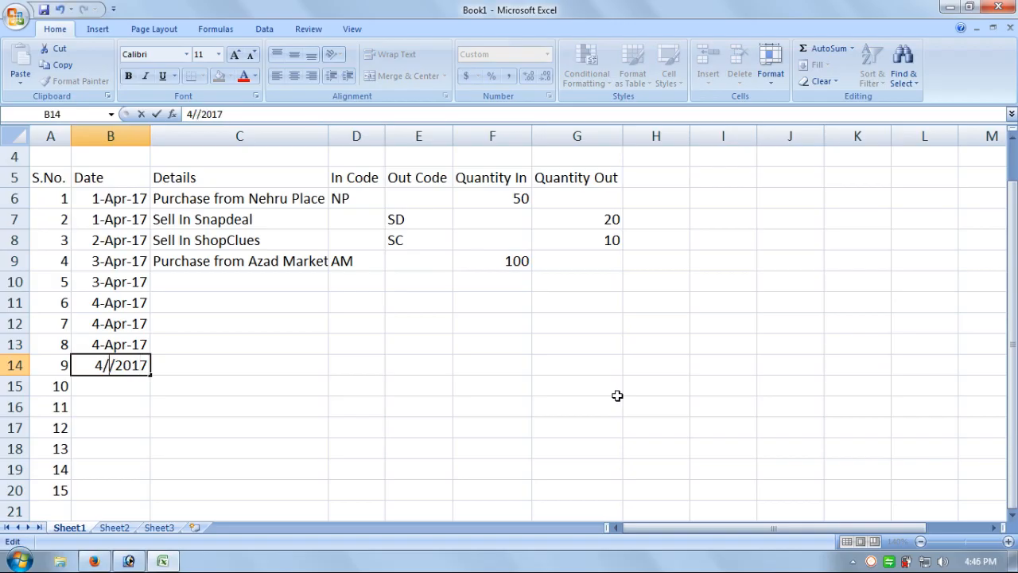
type("5")
key("Return")
key("Up")
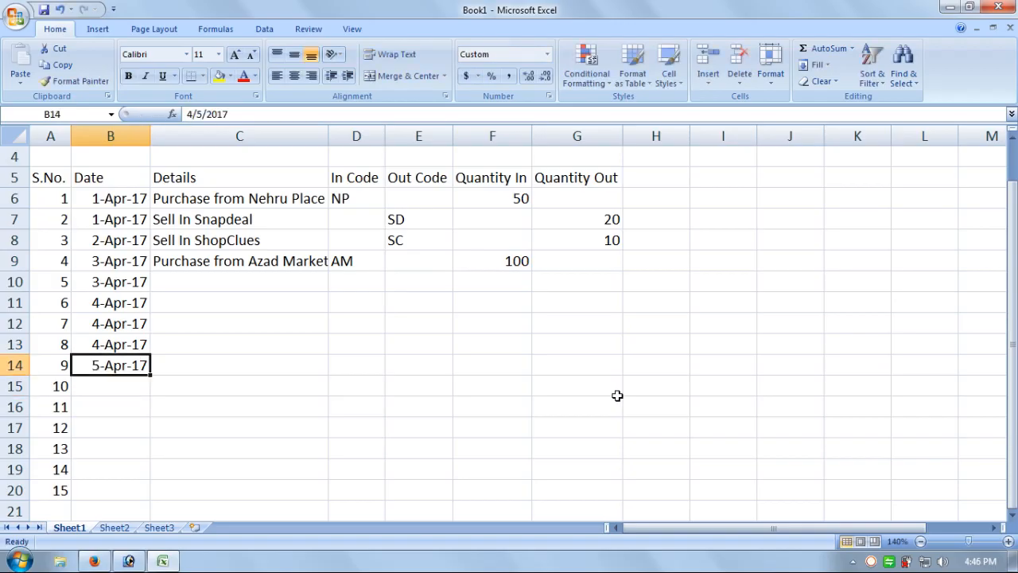
Fill the date from B14 down into B15 and change its day to 6, giving 4/6/2017.
key("Down")
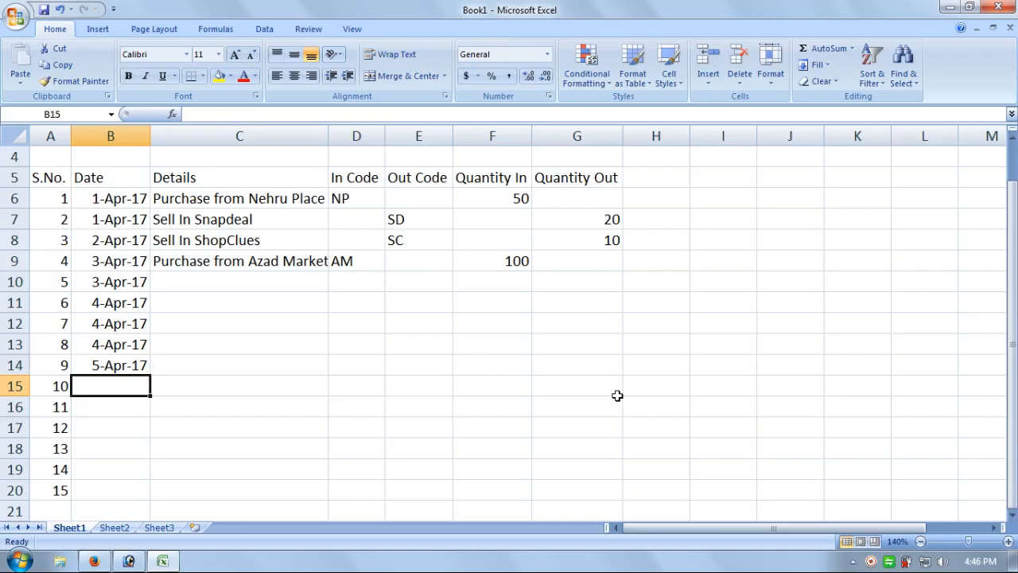
key("ctrl+d")
key("F2")
key("Left")
key("Left")
key("Left")
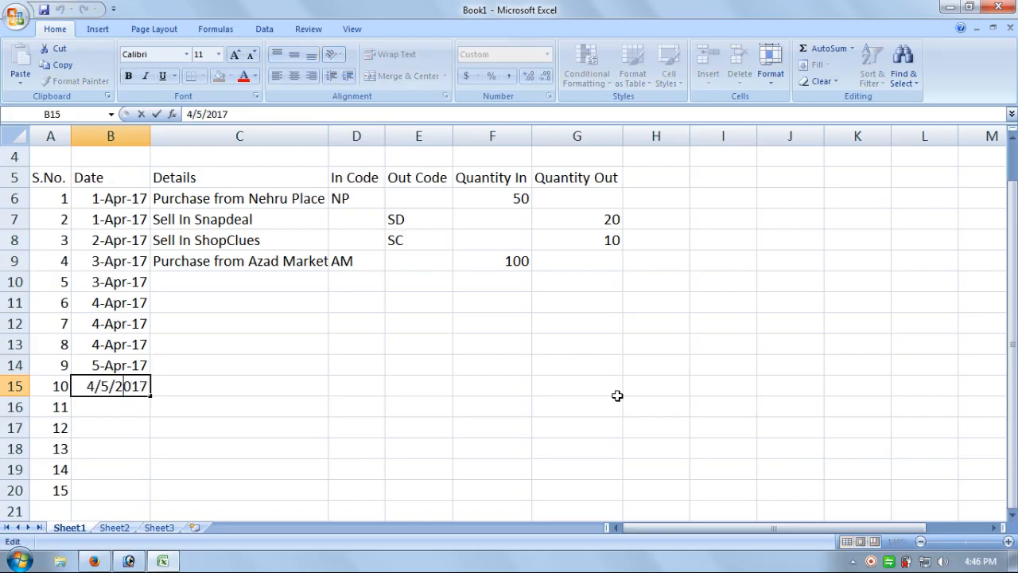
key("Left")
key("BackSpace")
type("6")
key("Return")
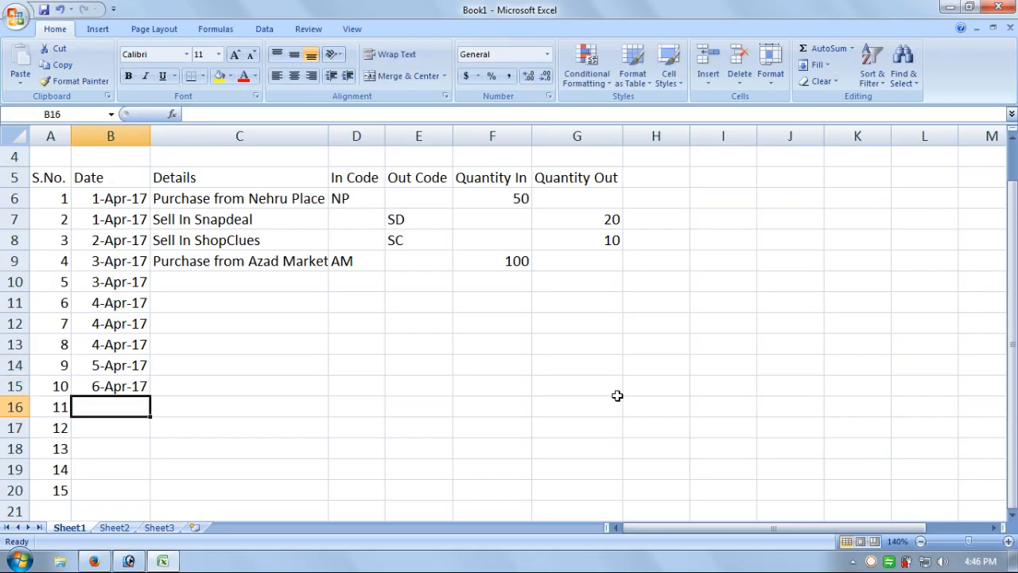
Fill the tenth record's date from B15 down into B16.
key("Up")
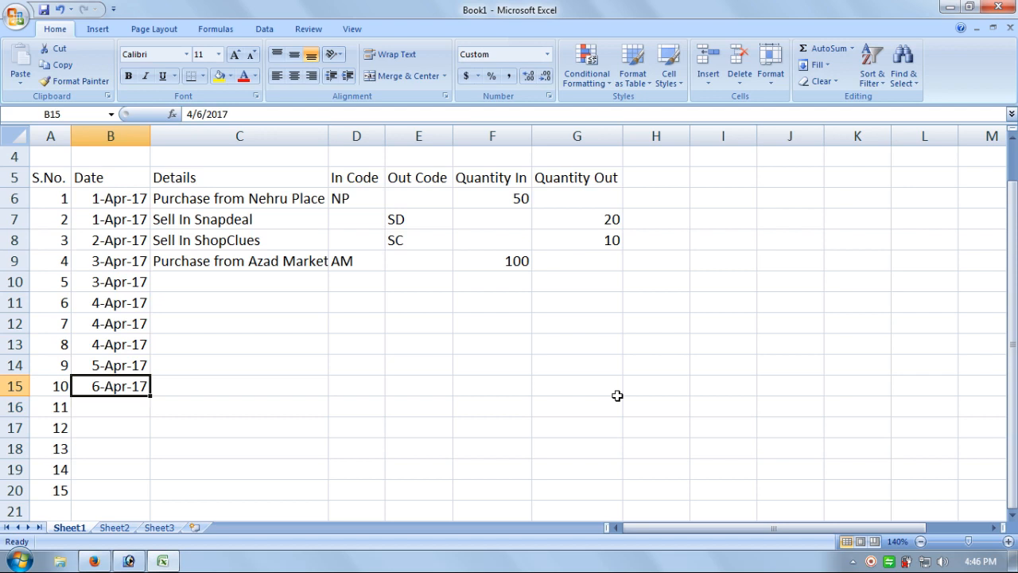
key("Down")
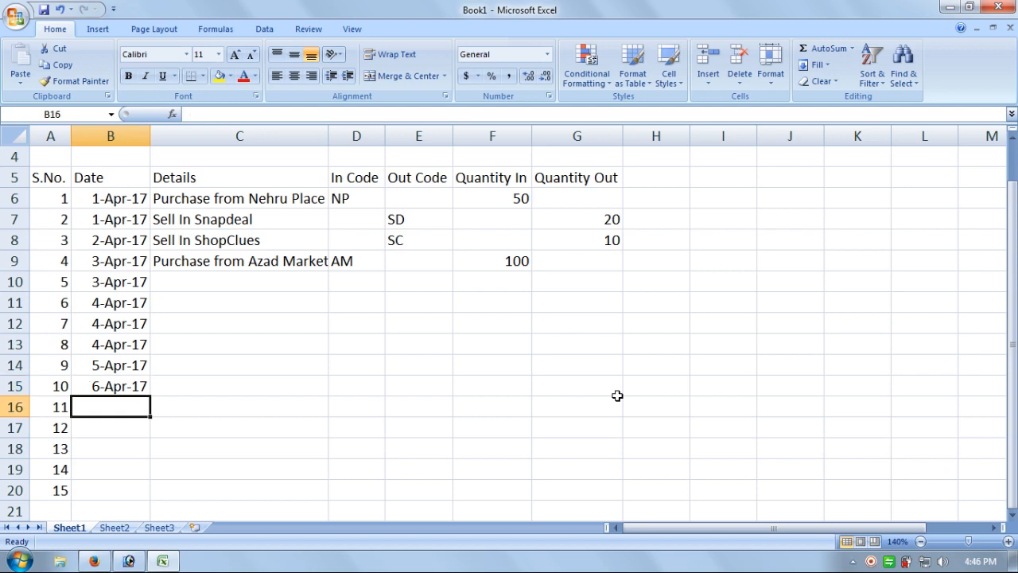
key("shift+Up")
key("ctrl+d")
key("Down")
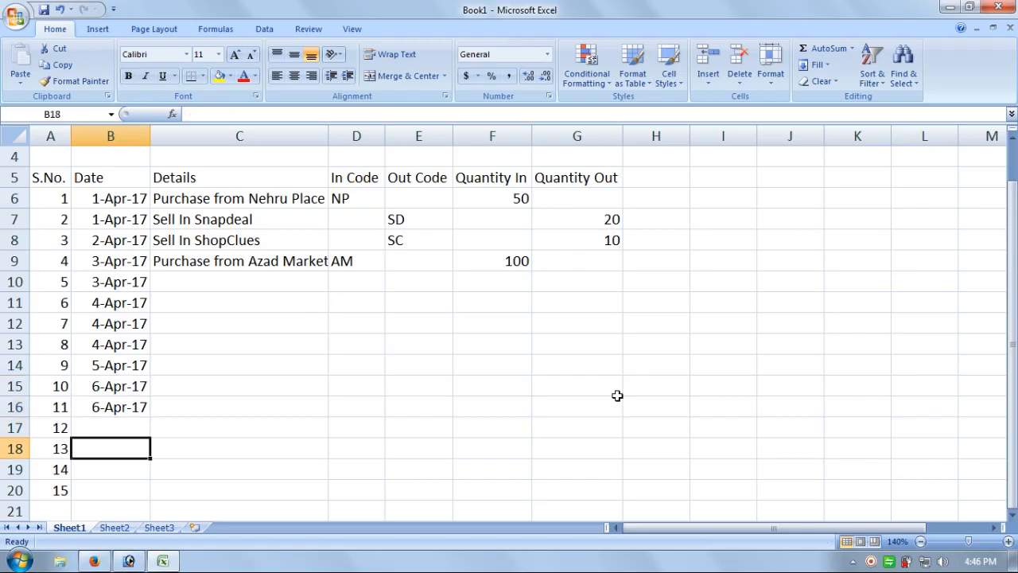
Fill the date from B16 down into B17 and change its day to 7, giving 4/7/2017.
key("ctrl+d")
key("F2")
key("Left")
key("Left")
key("Left")
key("Left")
key("Left")
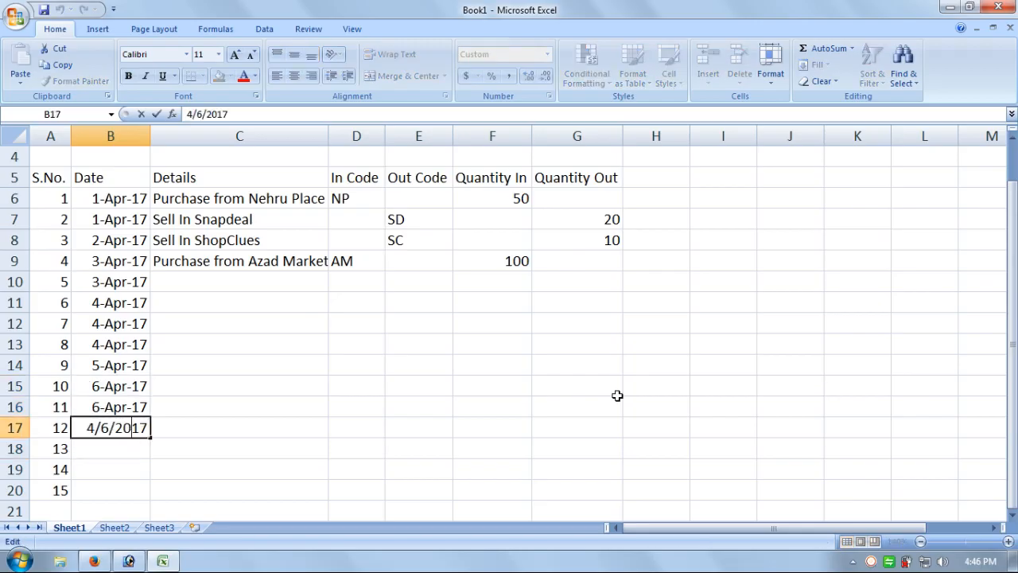
key("BackSpace")
type("7")
key("Return")
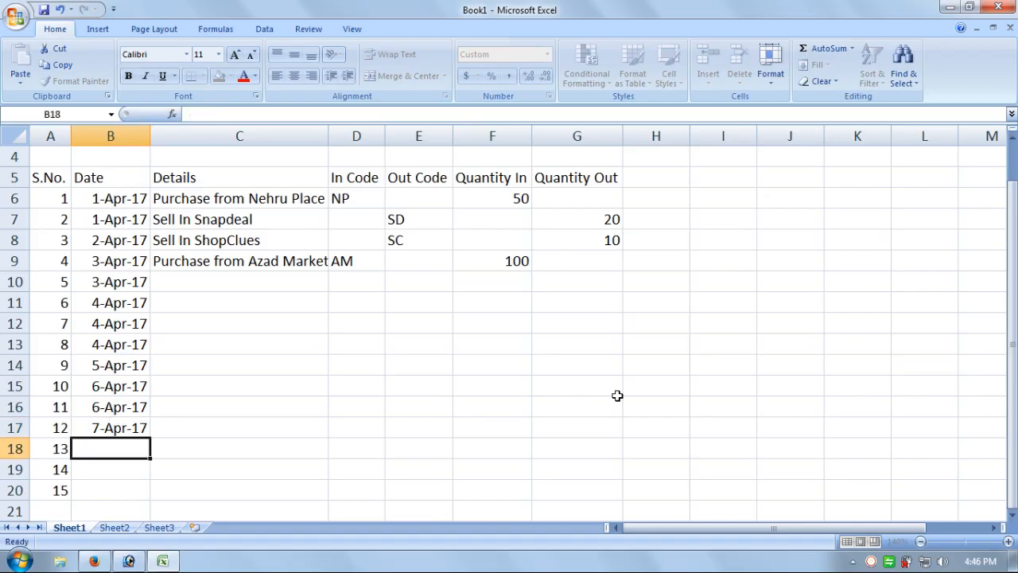
key("Up")
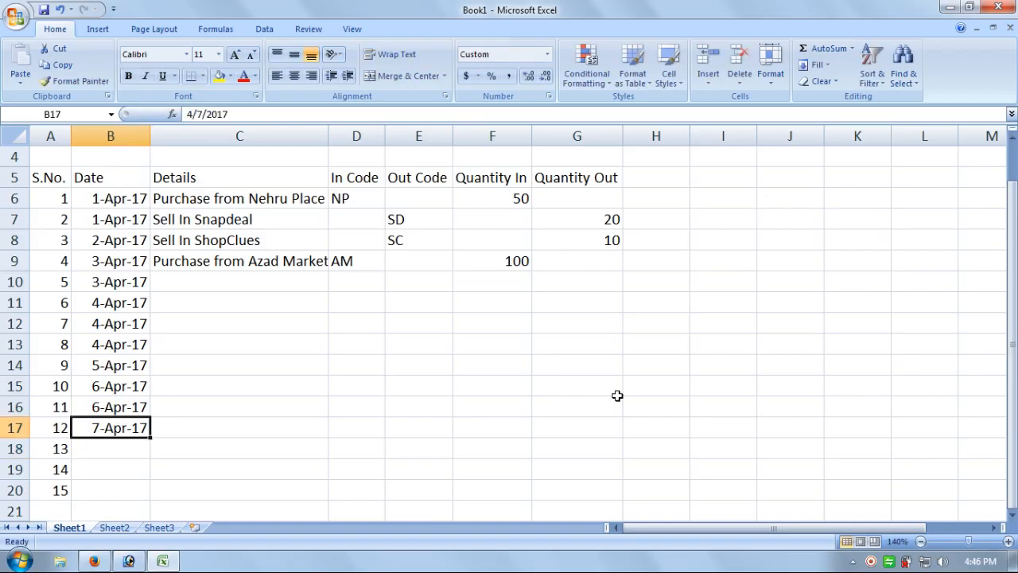
Fill the date from B17 down through B19.
key("shift+Down")
key("shift+Down")
key("ctrl+d")
Fill the date from B19 down into B20 and change its day to 8, giving 4/8/2017.
key("Down")
key("Down")
key("Down")
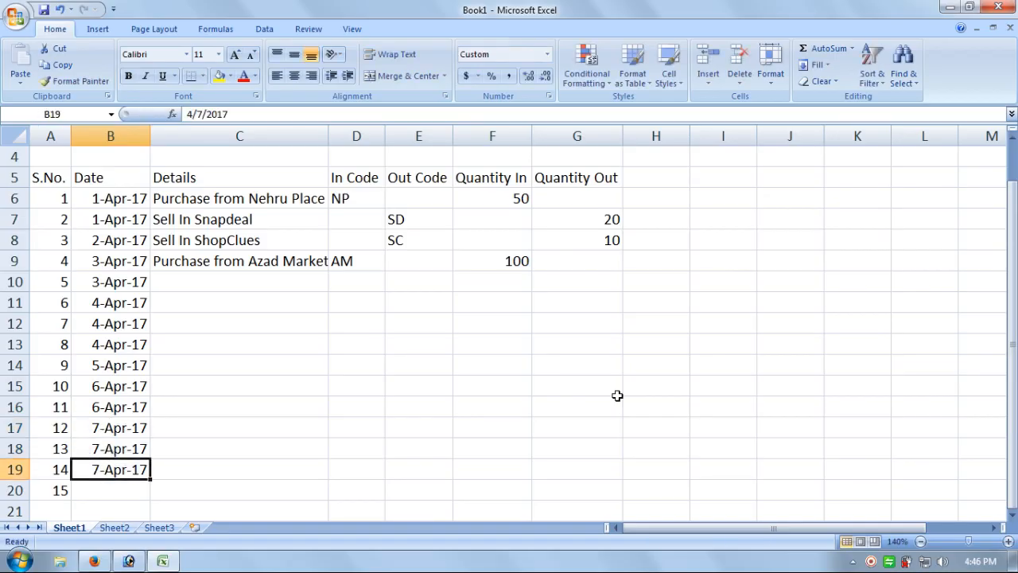
key("ctrl+d")
key("F2")
key("Left")
key("Left")
key("Left")
key("Left")
key("Left")
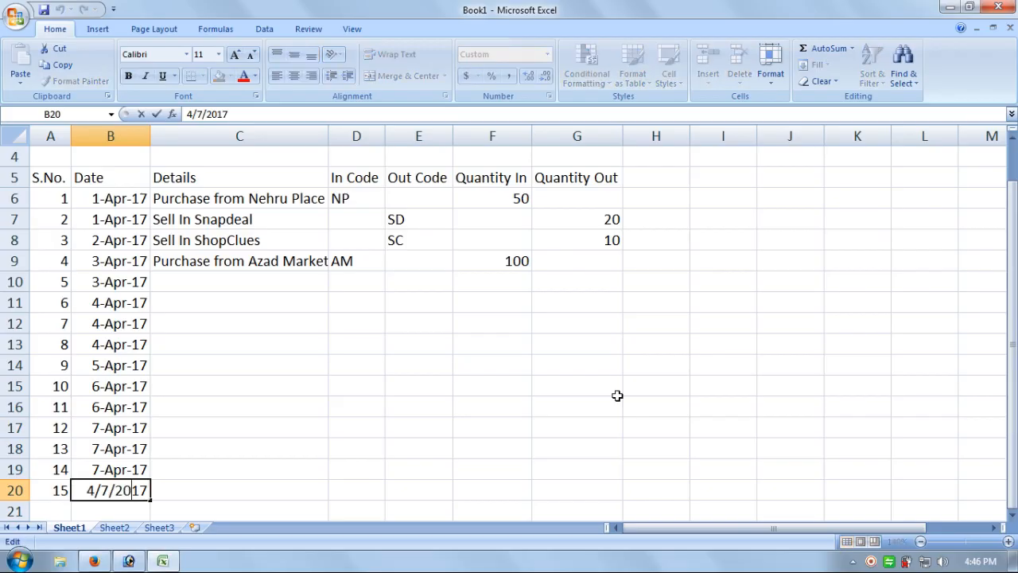
key("BackSpace")
type("8")
key("Return")
Copy the ShopClues sale details from C8 into C10 and change the text to "Sell In Ebay".
key("Up")
key("Right")
key("Up")
key("Up")
key("Up")
key("Up")
key("Up")
key("Up")
key("Up")
key("Up")
key("Up")
key("Up")
key("Up")
key("Up")
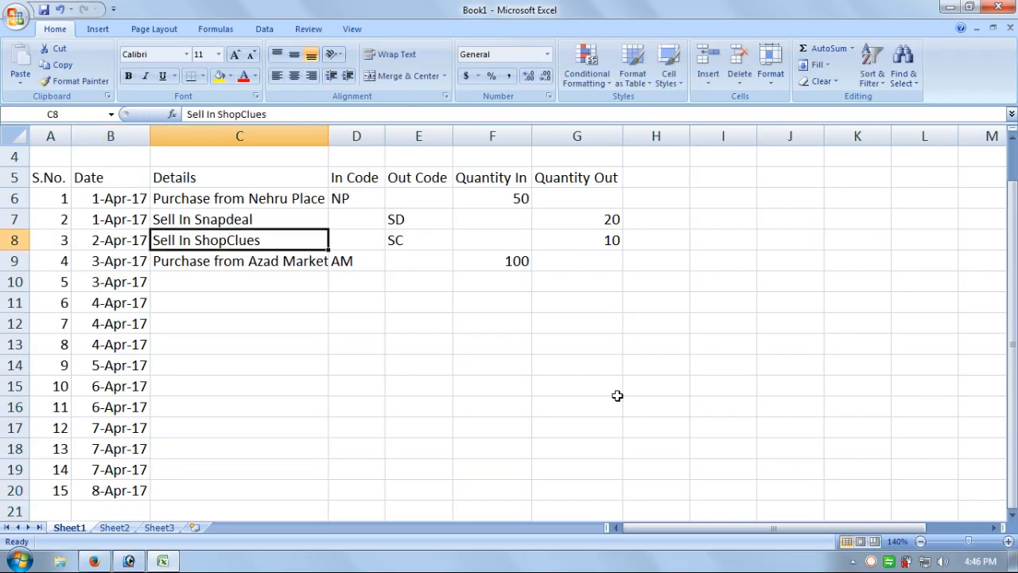
key("Down")
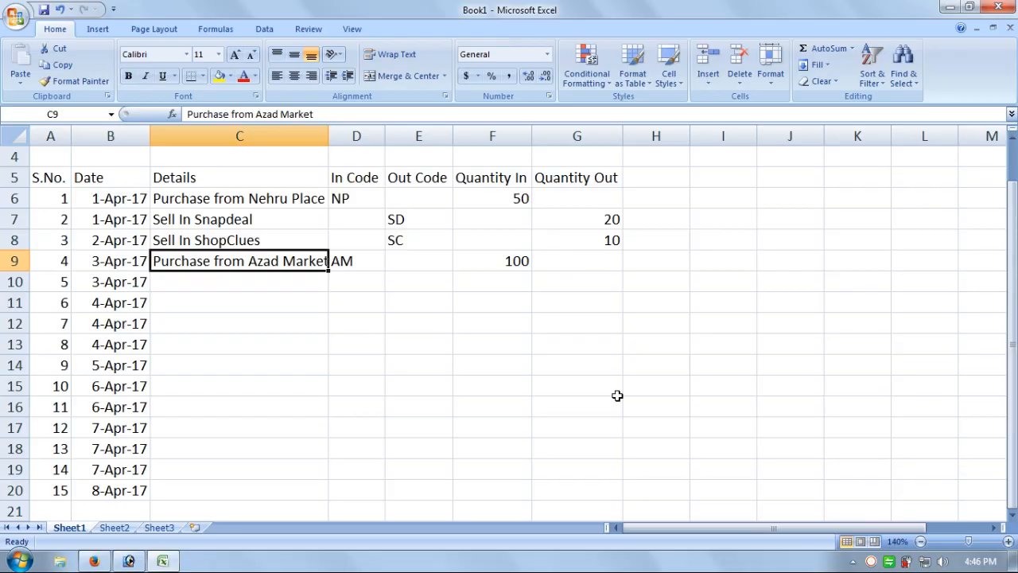
key("Up")
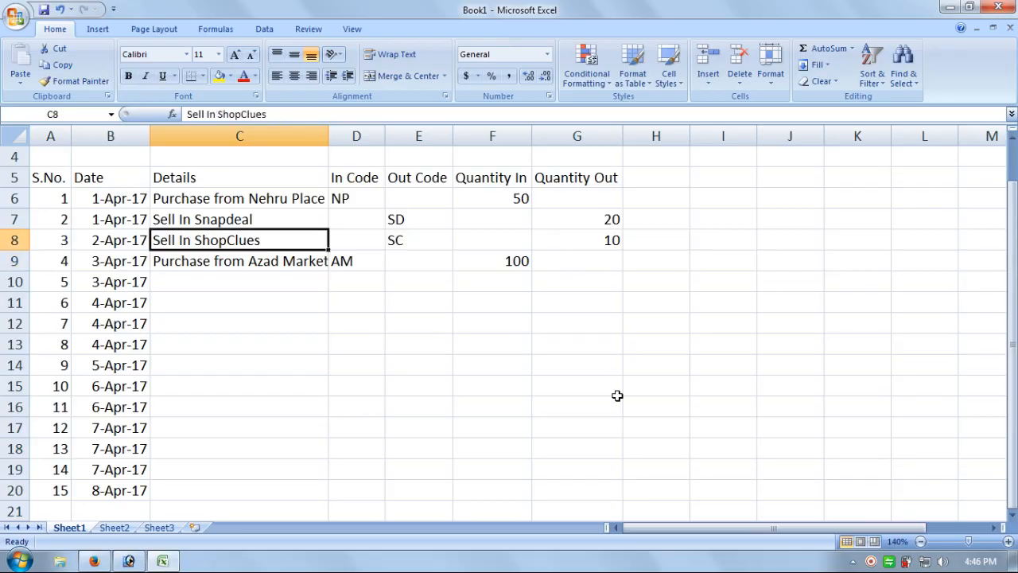
key("ctrl+c")
key("Down")
key("Down")
key("ctrl+v")
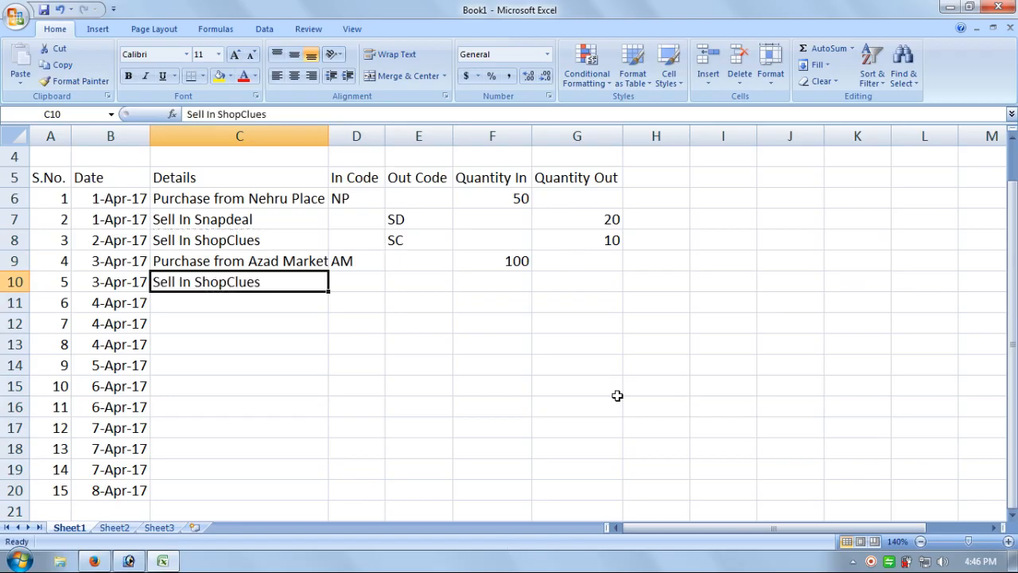
key("F2")
key("ctrl+shift+Left")
type("Ebay")
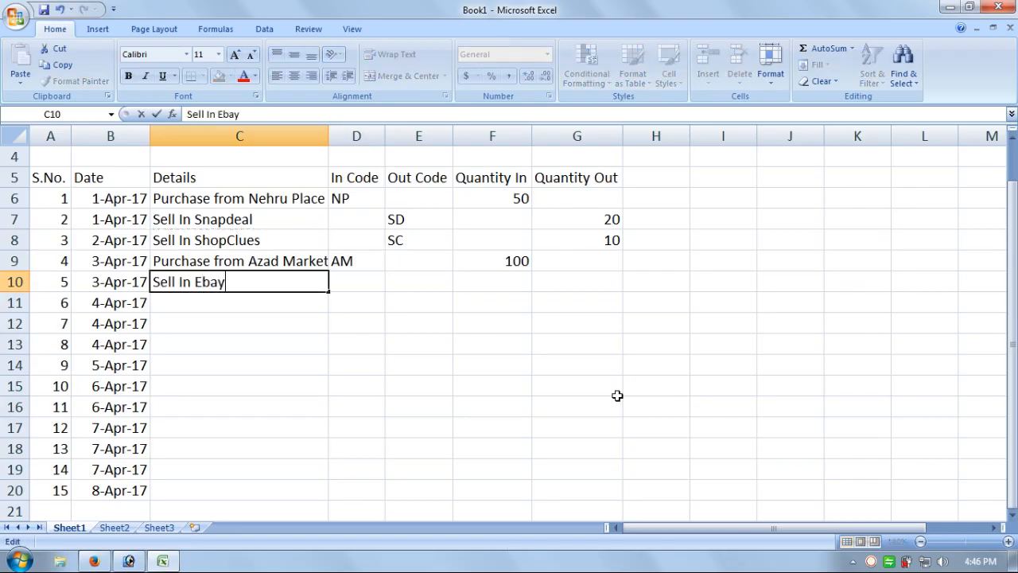
key("Return")
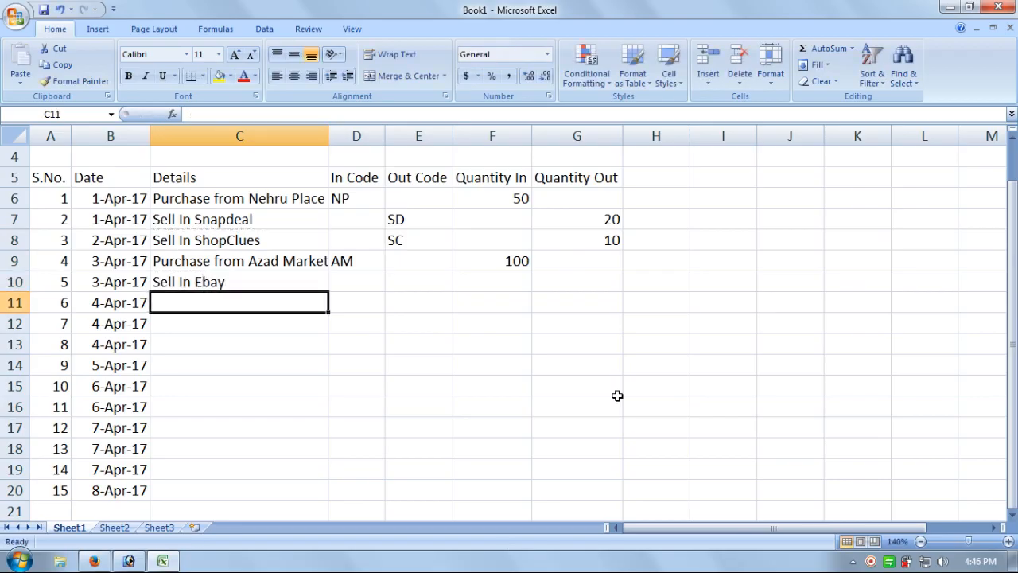
Copy the Azad Market purchase details from C9 into C11 and change the text to "Purchase from Gaffar Market".
key("Up")
key("Up")
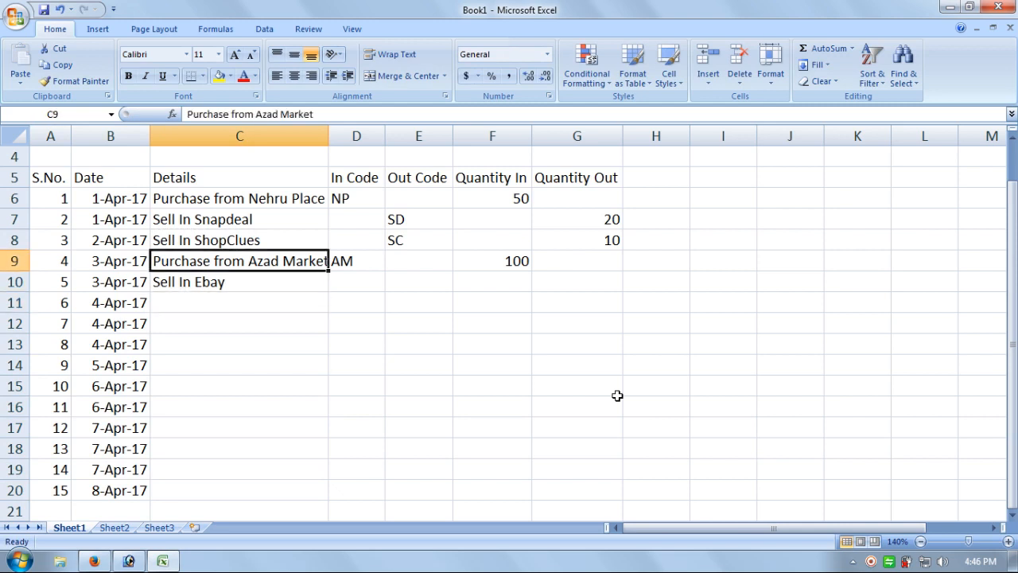
key("ctrl+c")
key("Down")
key("Down")
key("ctrl+v")
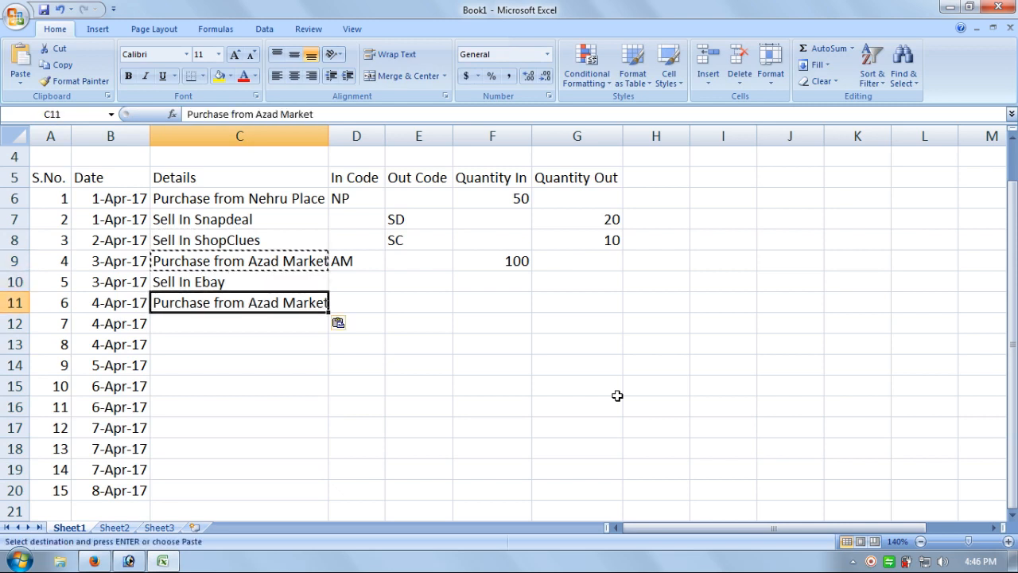
key("F2")
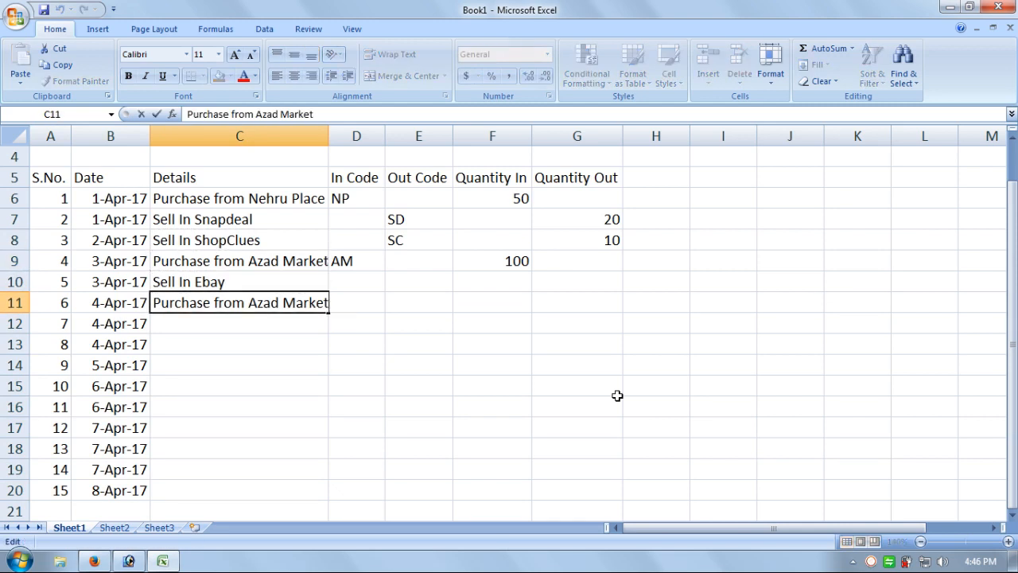
key("ctrl+shift+Left")
key("ctrl+shift+Left")
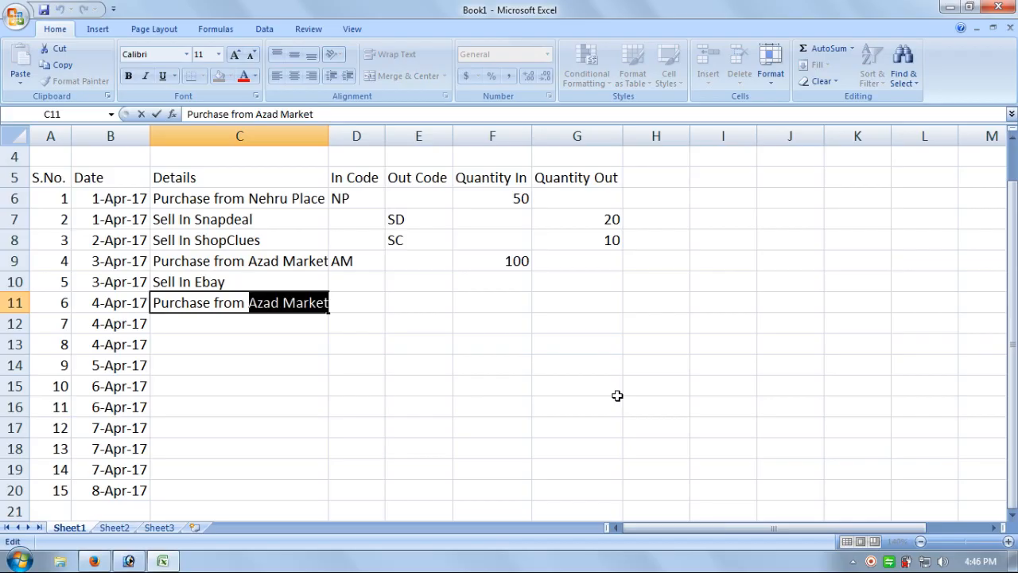
type("Gaf")
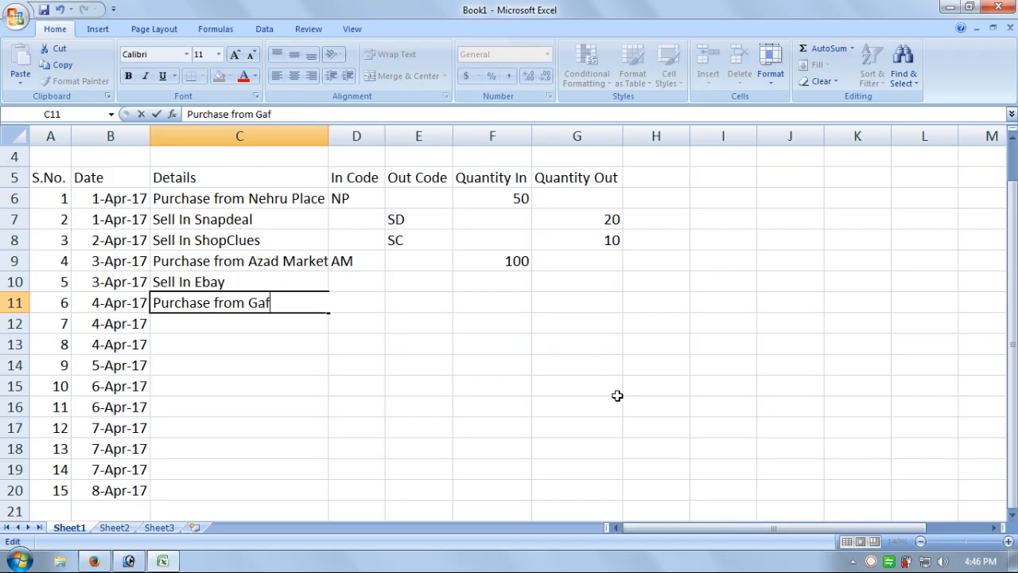
type("far Market")
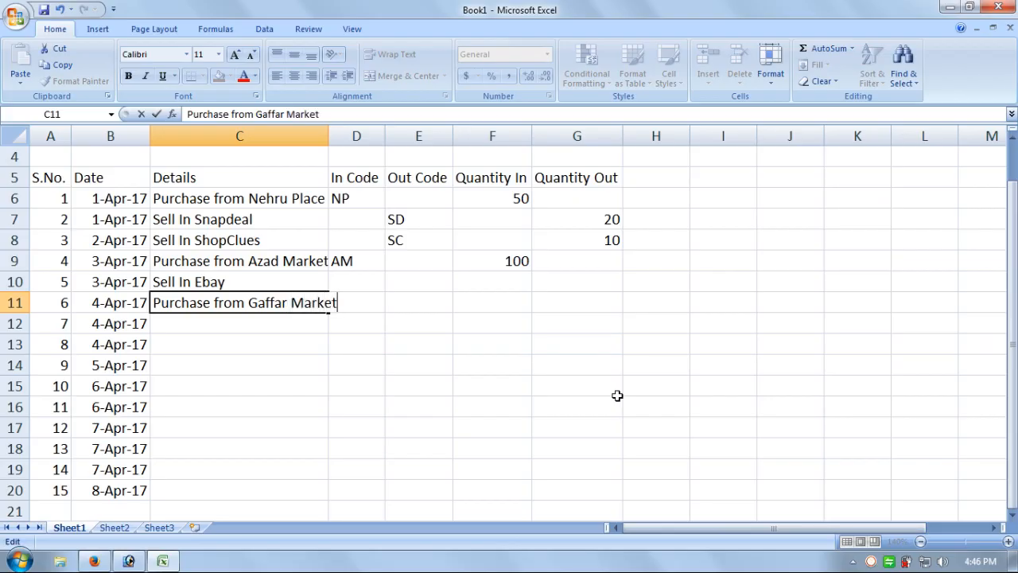
key("Return")
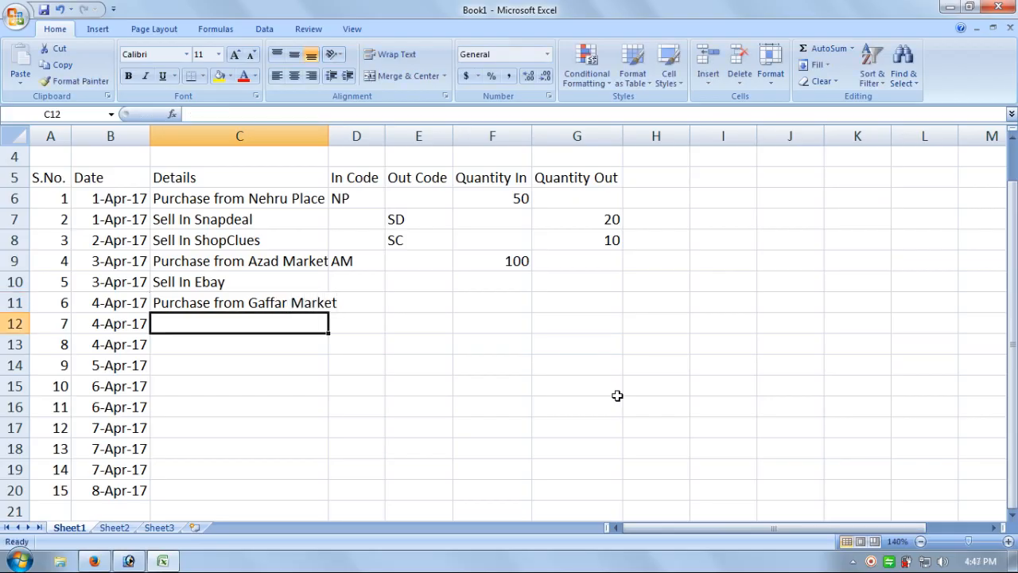
Copy the Ebay sale details from C10 into C12 and change the text to "Sell In Snapdeal".
key("Up")
key("Up")
key("ctrl+c")
key("Down")
key("Down")
key("Return")
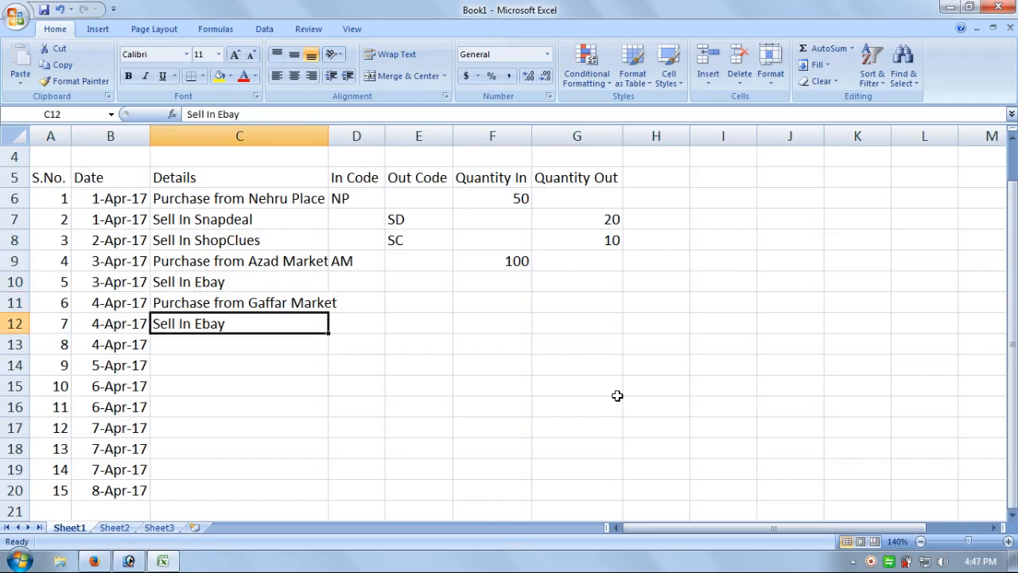
key("F2")
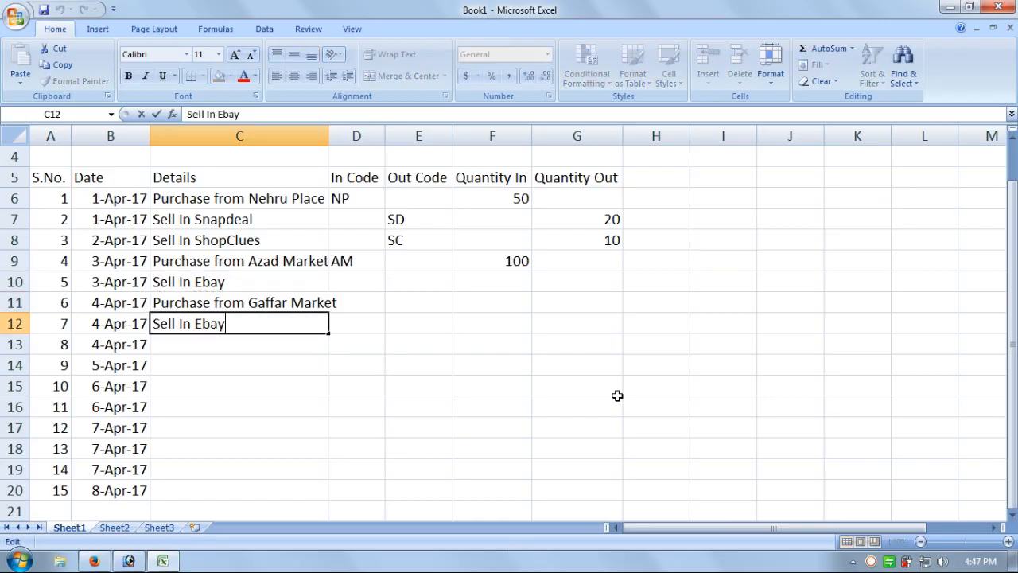
key("ctrl+shift+Left")
type("Snap")
key("Return")
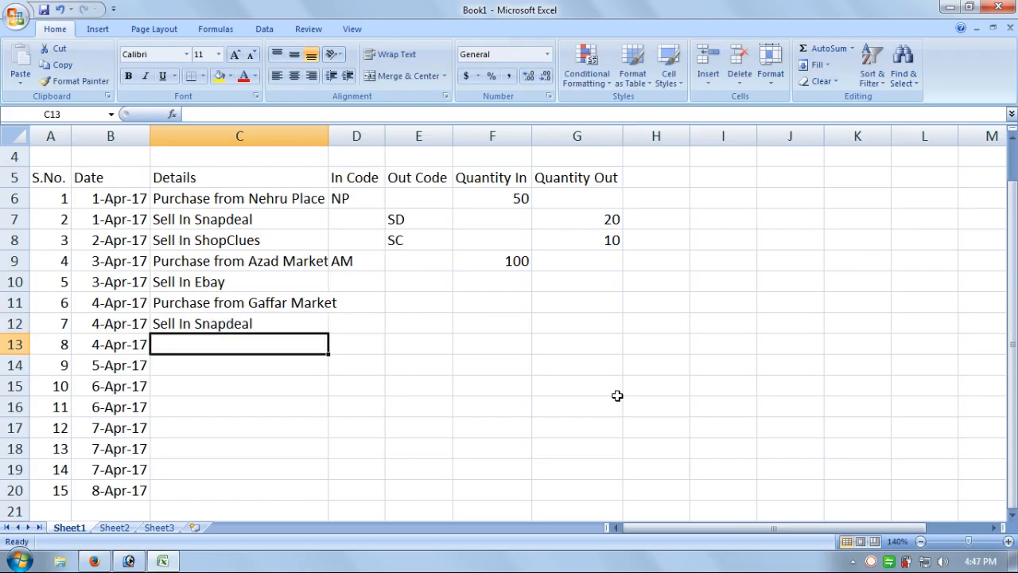
Fill the details "Sell In Snapdeal" from C12 down into C13.
key("Up")
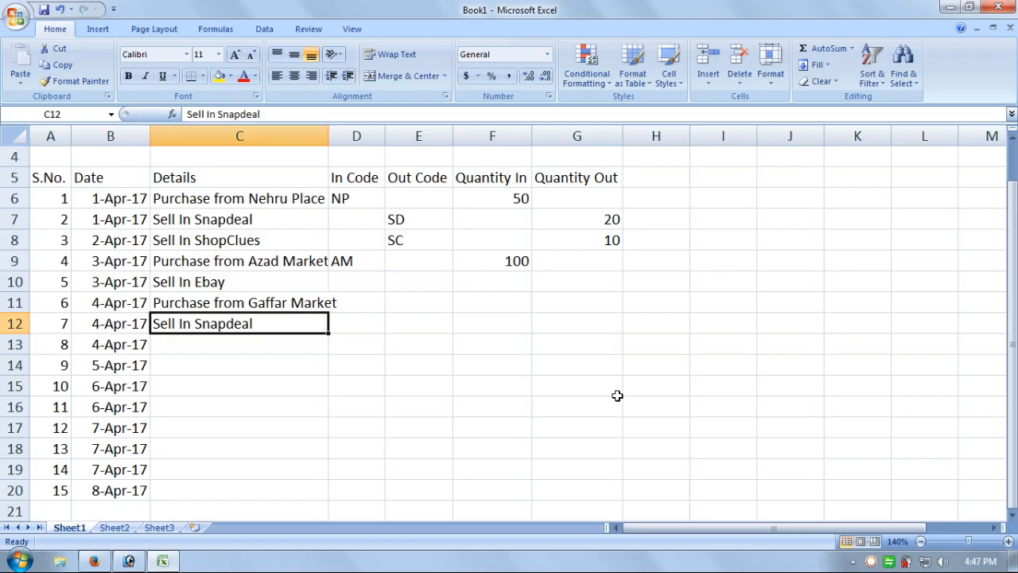
key("shift+Down")
key("ctrl+d")
key("Down")
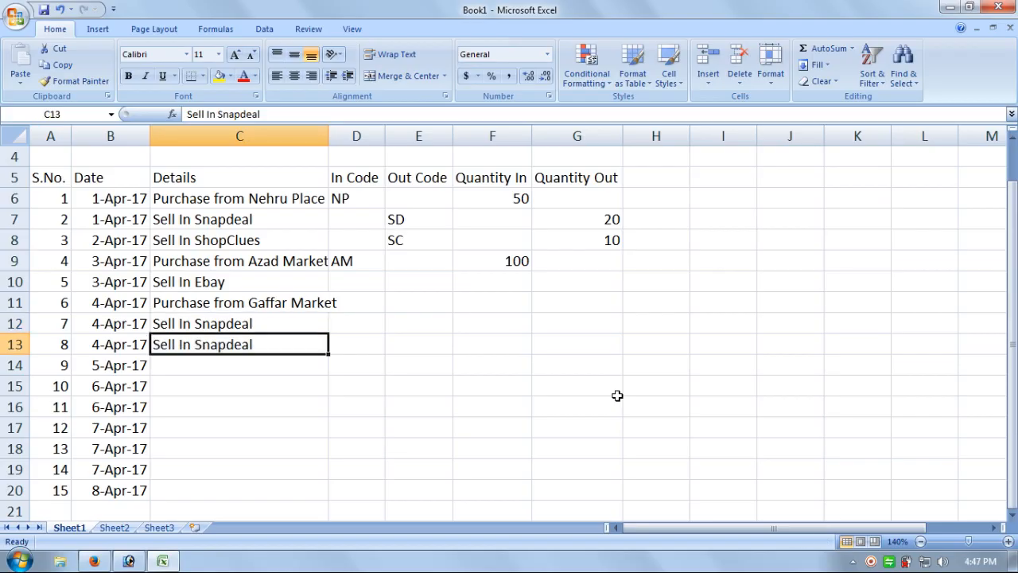
Copy the details "Sell In ShopClues" from C8 into C14 for the ninth record.
key("Down")
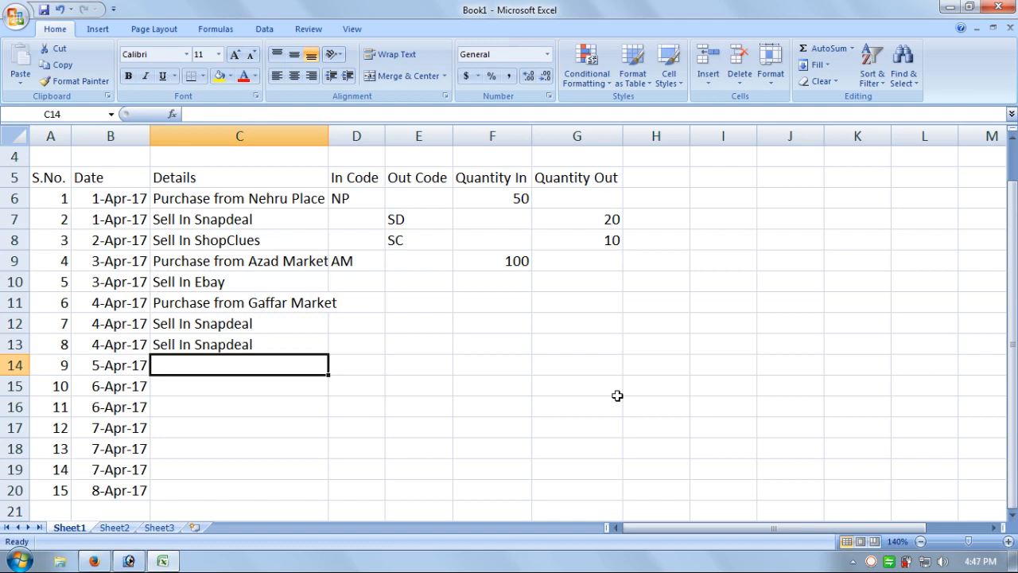
key("Up")
key("Up")
key("Up")
key("Up")
key("Up")
key("Up")
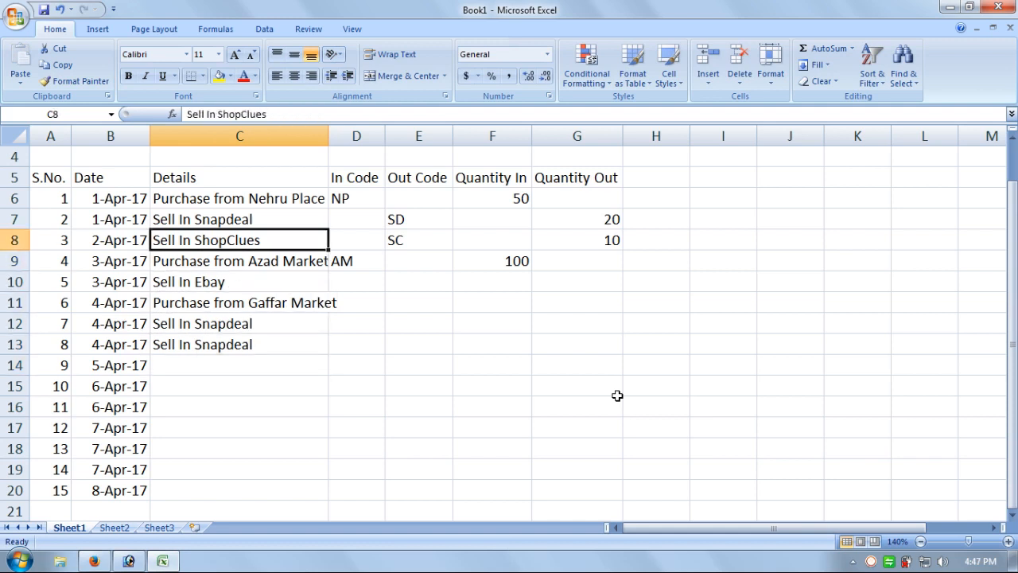
key("ctrl+c")
key("Down")
key("Down")
key("Down")
key("Down")
key("Down")
key("Down")
key("Return")
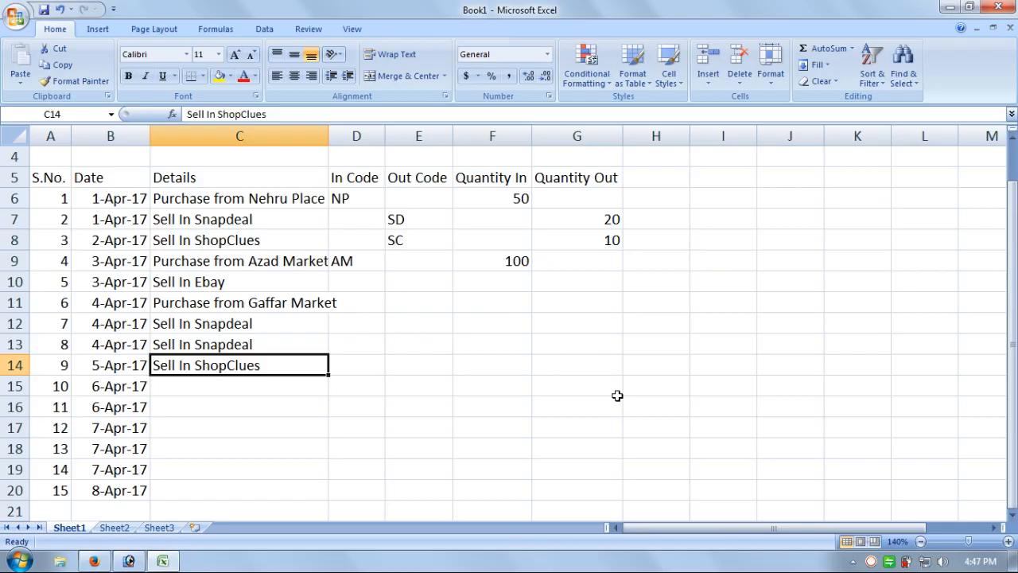
Copy the details "Purchase from Nehru Place" from C6 into C15 for the tenth record.
key("Up")
key("Up")
key("Up")
key("Up")
key("Up")
key("Up")
key("Up")
key("Up")
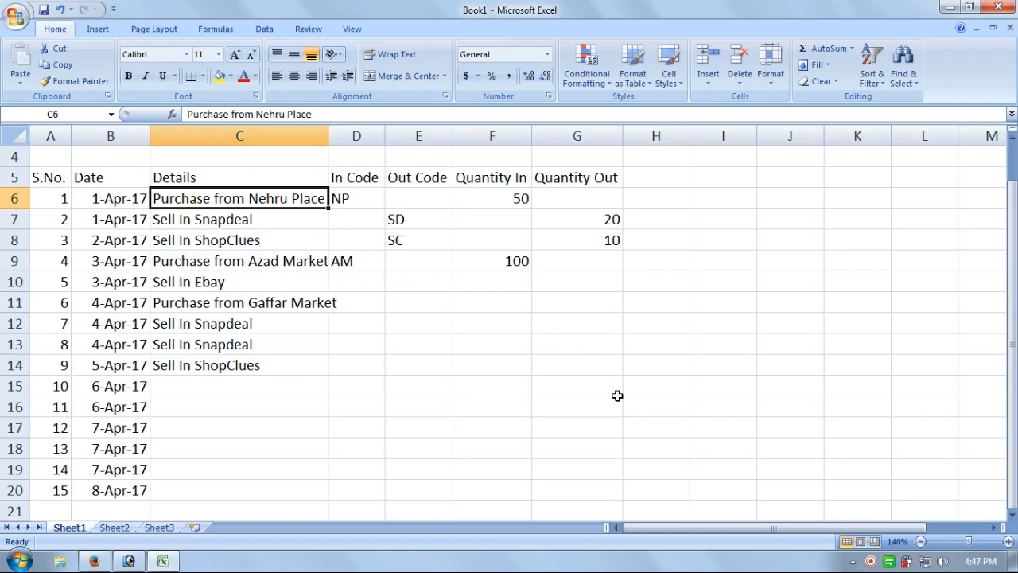
key("ctrl+c")
key("Down")
key("Down")
key("Down")
key("Down")
key("Down")
key("Down")
key("Down")
key("Down")
key("Down")
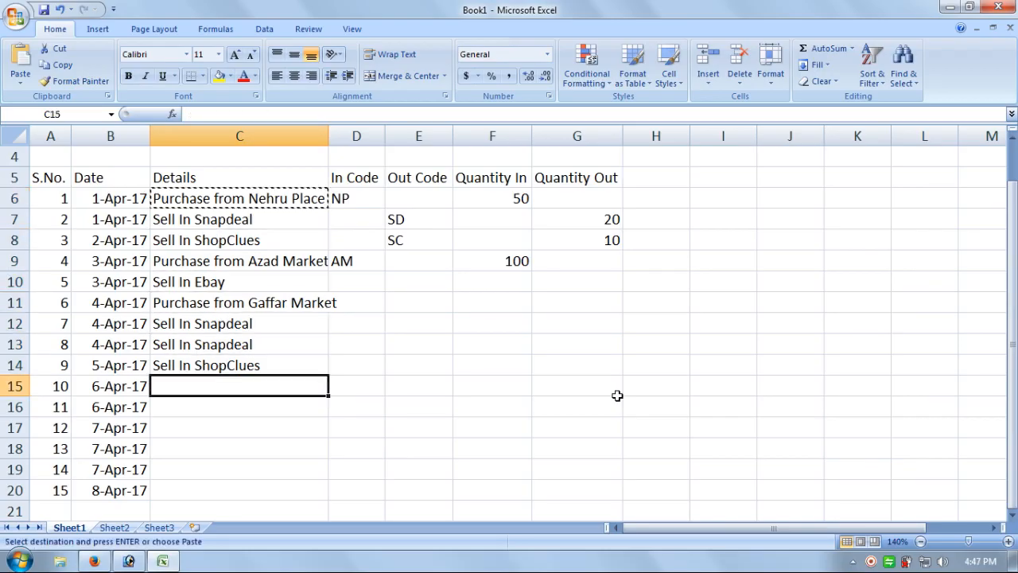
key("Return")
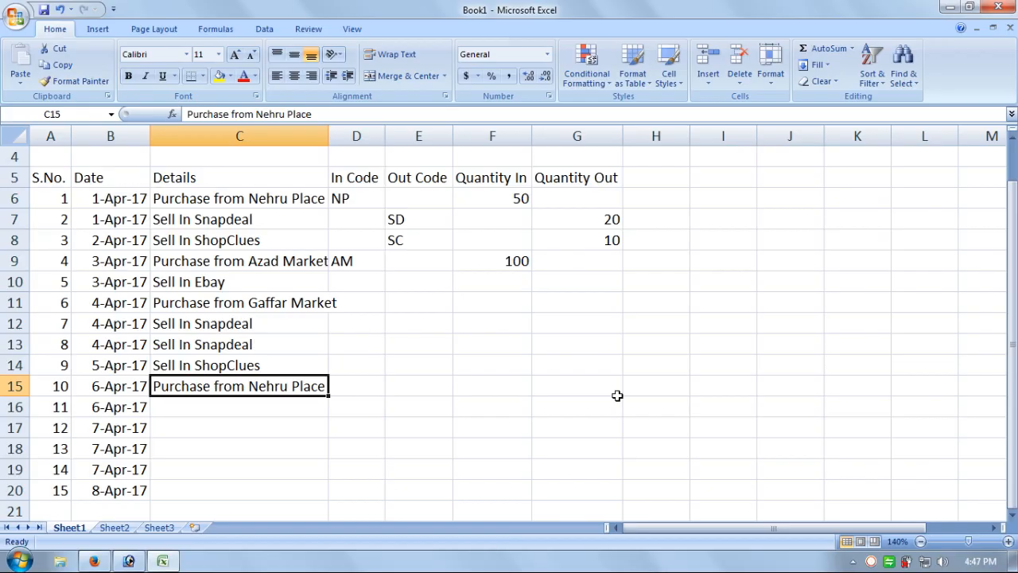
Copy the details "Sell In ShopClues" from C14 into C16 for the eleventh record.
key("Up")
key("ctrl+c")
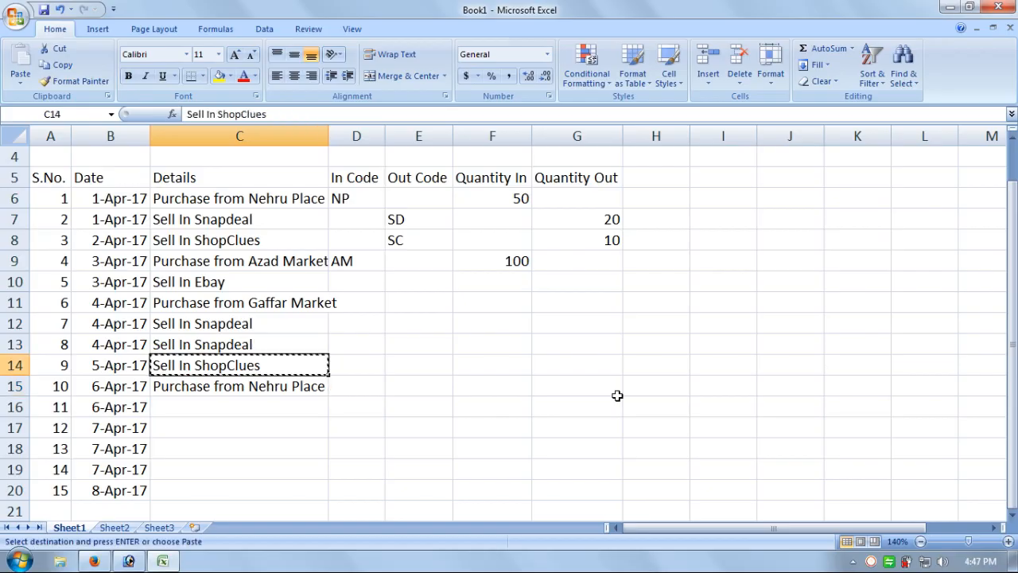
key("Down")
key("Down")
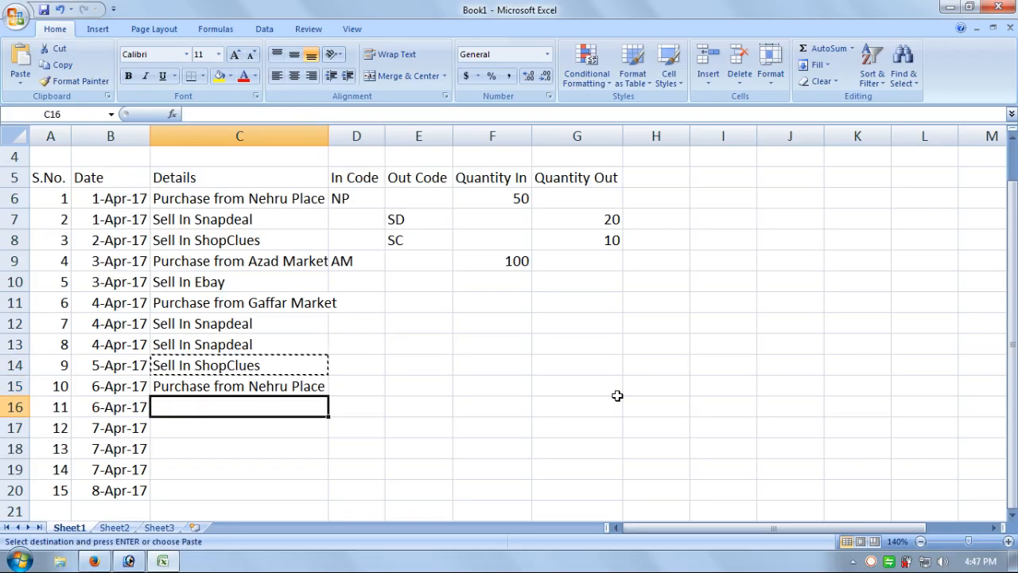
key("Return")
Copy the details "Sell In Snapdeal" from C13 into C17 for the twelfth record.
key("Up")
key("Up")
key("Up")
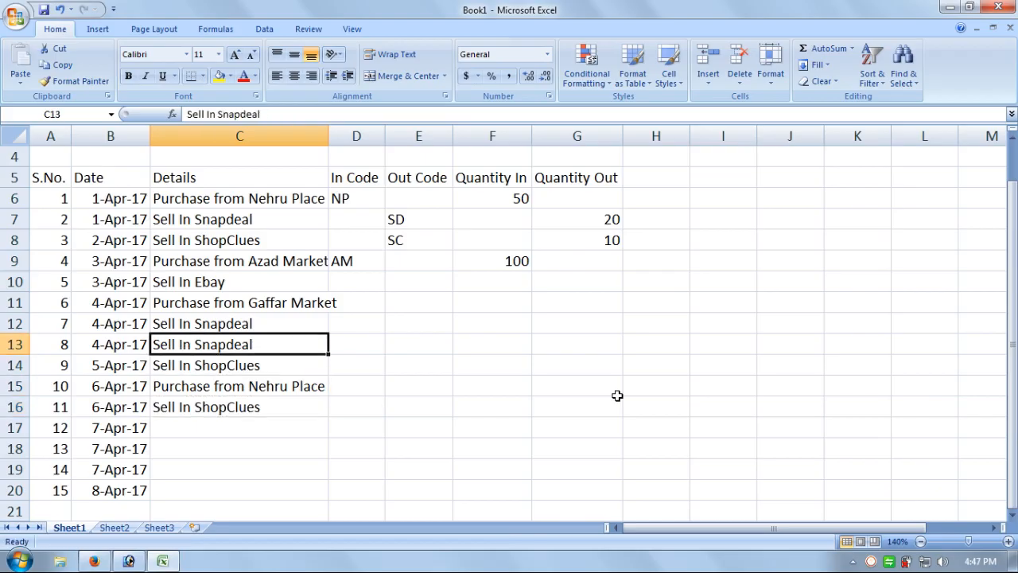
key("ctrl+c")
key("Down")
key("Down")
key("Down")
key("Down")
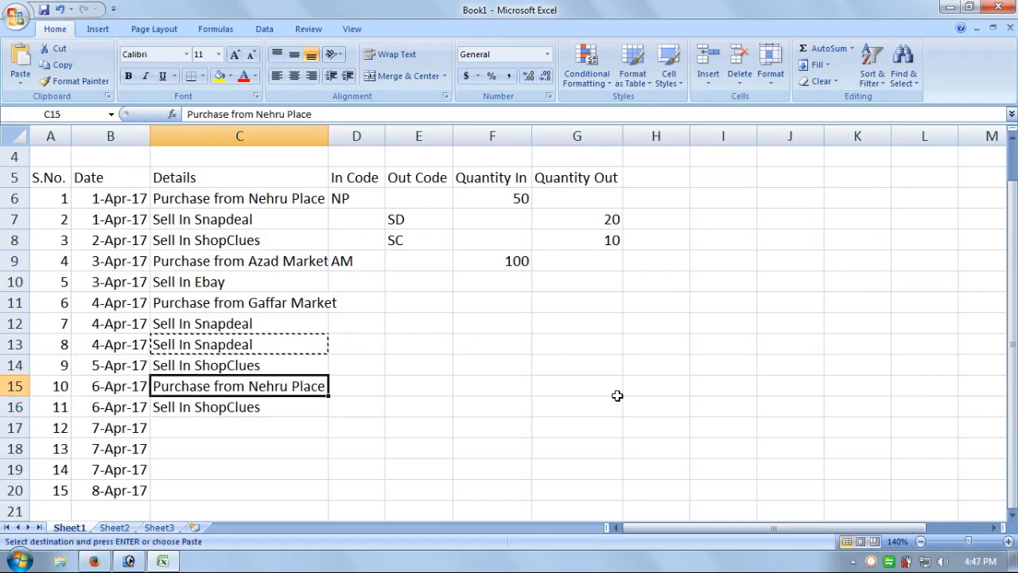
key("Return")
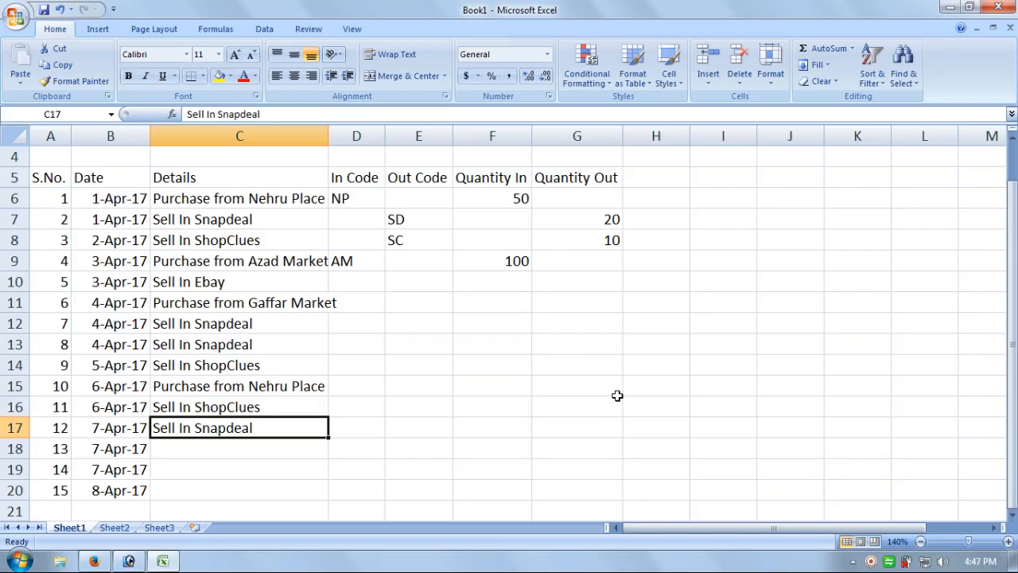
Copy the details "Sell In ShopClues" from C16 into C18 for the thirteenth record.
key("Up")
key("ctrl+c")
key("Down")
key("Down")
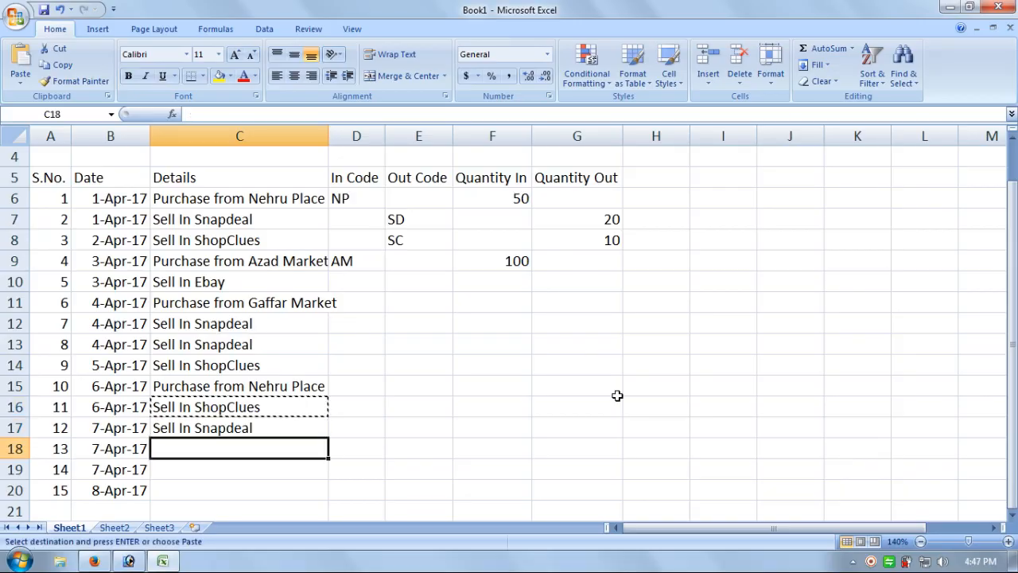
key("Return")
Copy the details "Purchase from Azad Market" from C9 into C19 for the fourteenth record.
key("Up")
key("Up")
key("Up")
key("Up")
key("Up")
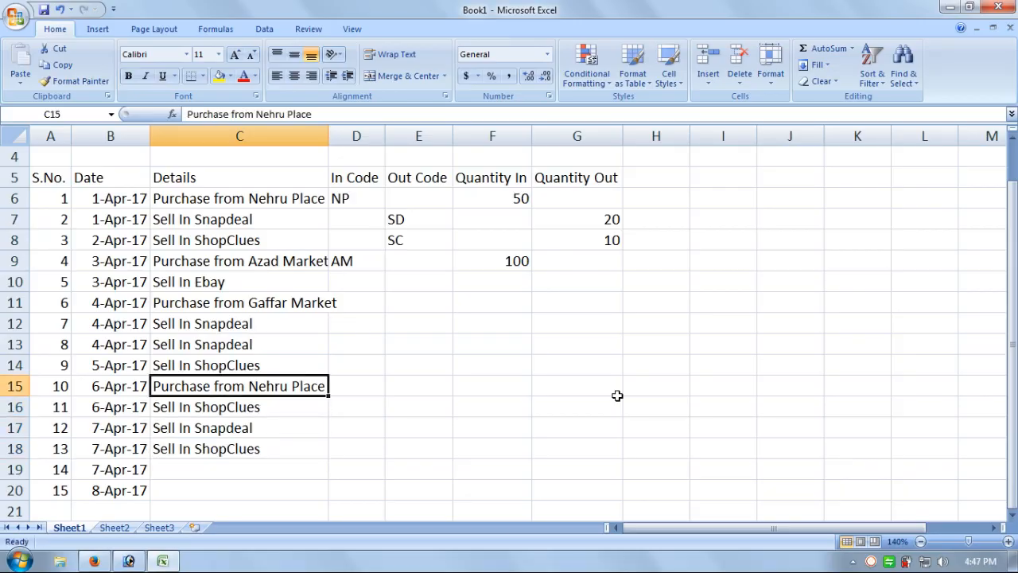
key("ctrl+Up")
key("Down")
key("Down")
key("Down")
key("Down")
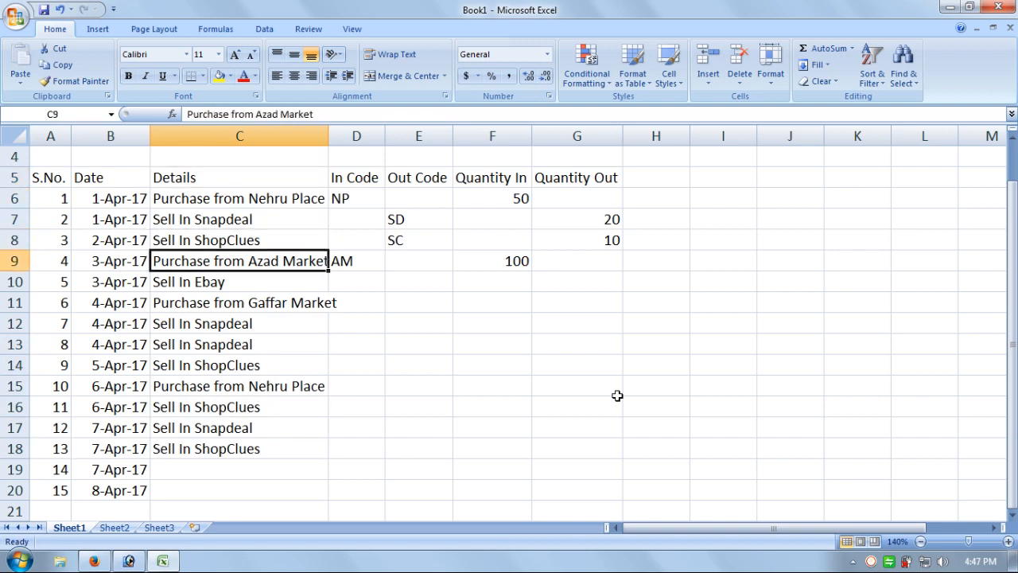
key("ctrl+c")
key("Down")
key("Down")
key("Down")
key("Down")
key("Down")
key("Down")
key("Down")
key("Down")
key("Down")
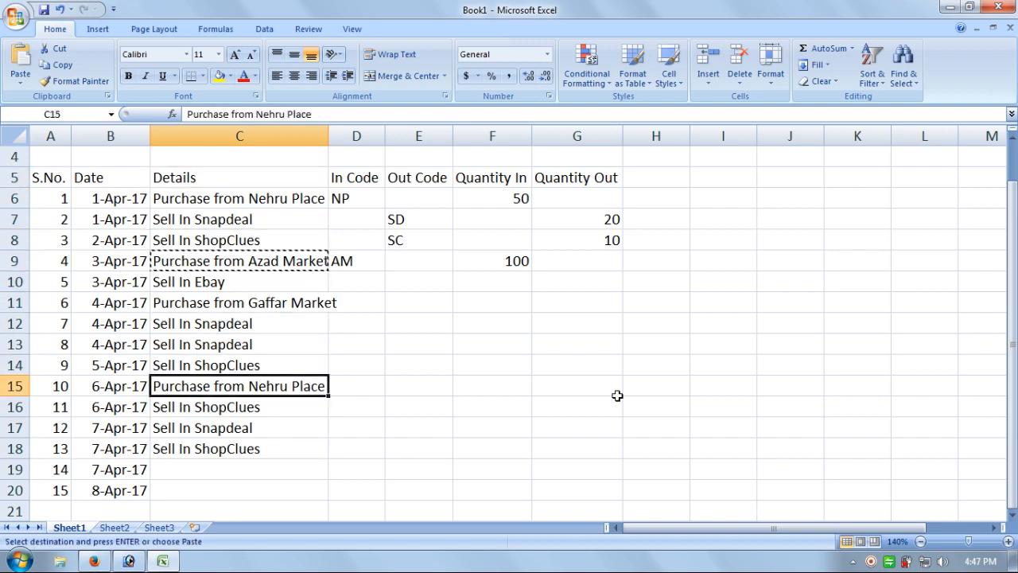
key("Down")
key("Return")
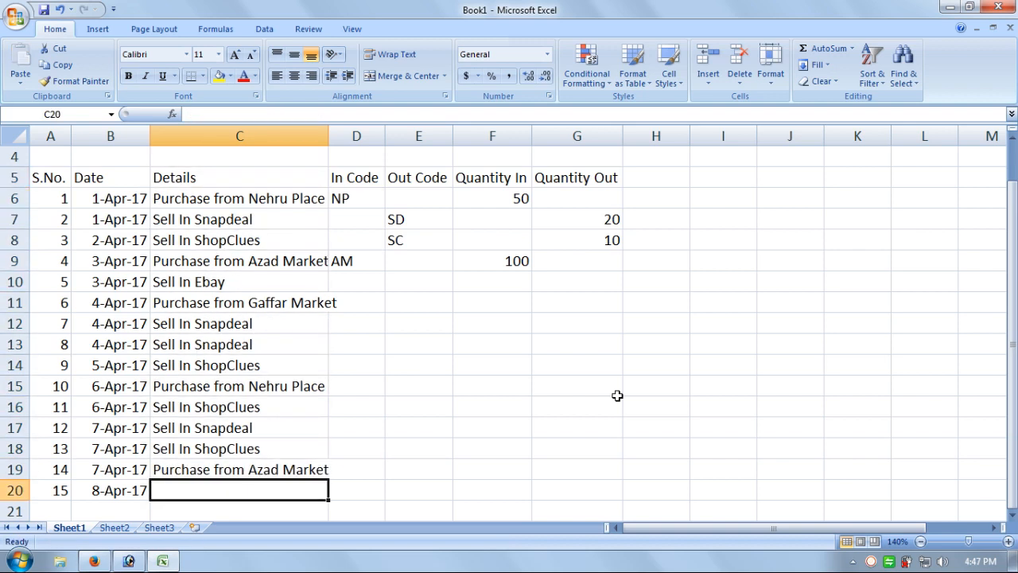
Copy the details "Sell In Ebay" from C10 into C20 for the fifteenth record.
key("Up")
key("Up")
key("Up")
key("Up")
key("Up")
key("Up")
key("Up")
key("Up")
key("Up")
key("Up")
key("Up")
key("Up")
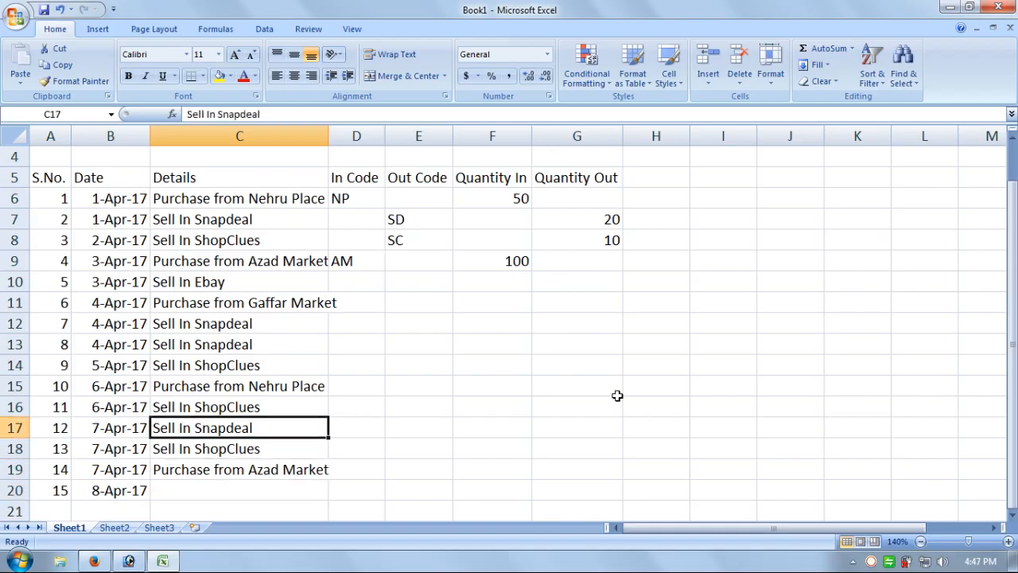
key("Down")
key("Down")
key("ctrl+c")
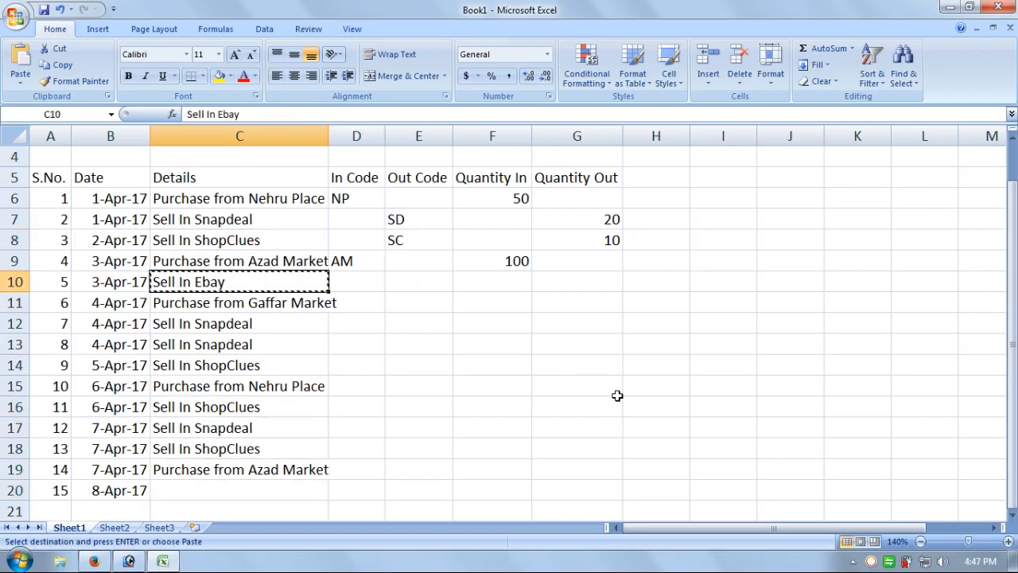
key("Down")
key("Down")
key("Down")
key("Down")
key("Down")
key("Down")
key("Down")
key("Down")
key("Down")
key("Down")
key("Down")
key("Up")
key("ctrl+v")
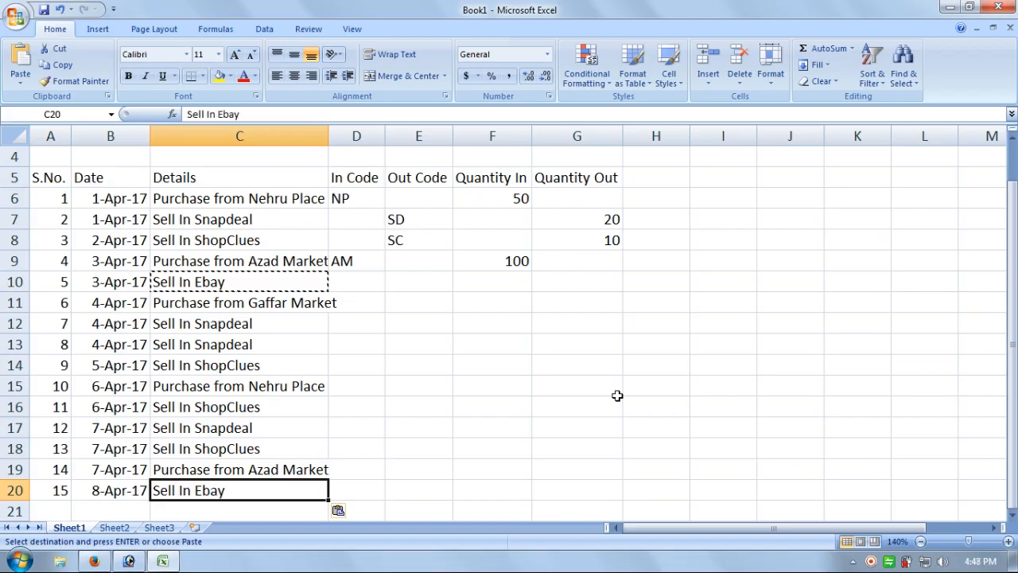
Enter the in code GM in D11 for the Gaffar Market purchase.
key("Up")
key("Up")
key("Up")
key("Up")
key("Up")
key("Up")
key("Up")
key("Up")
key("Up")
key("Up")
key("Up")
key("Right")
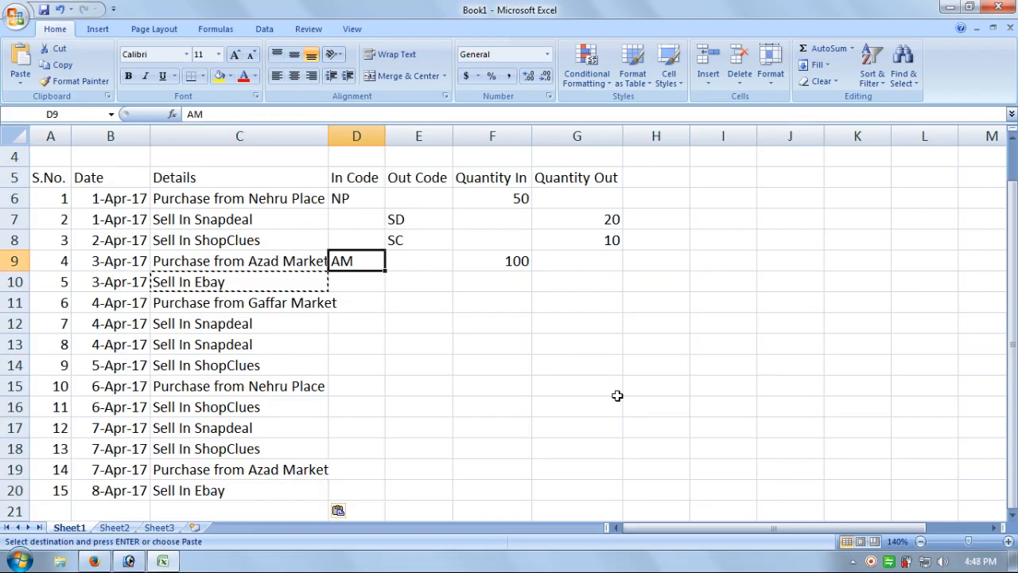
key("Down")
key("Down")
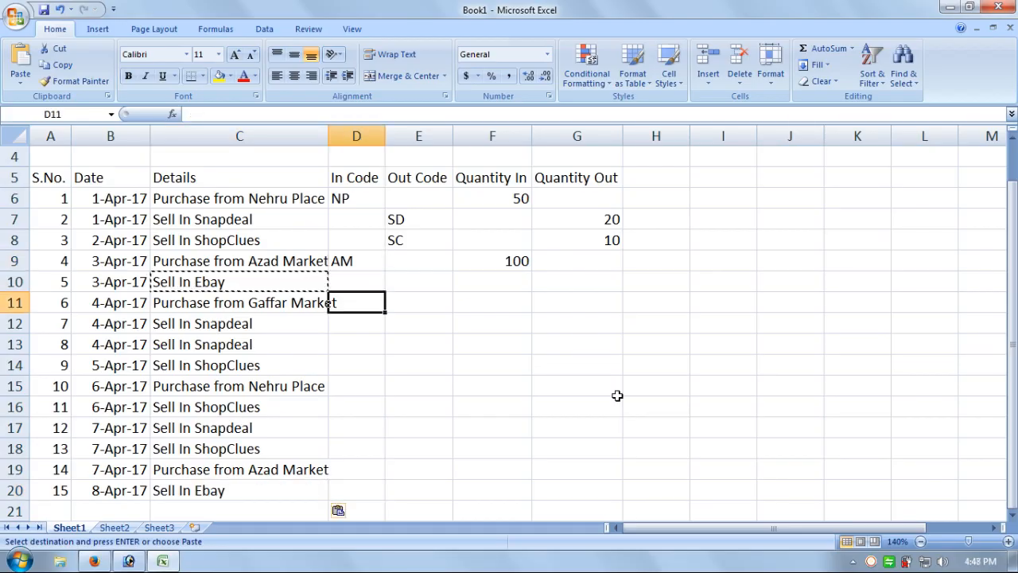
type("GM")
key("Return")
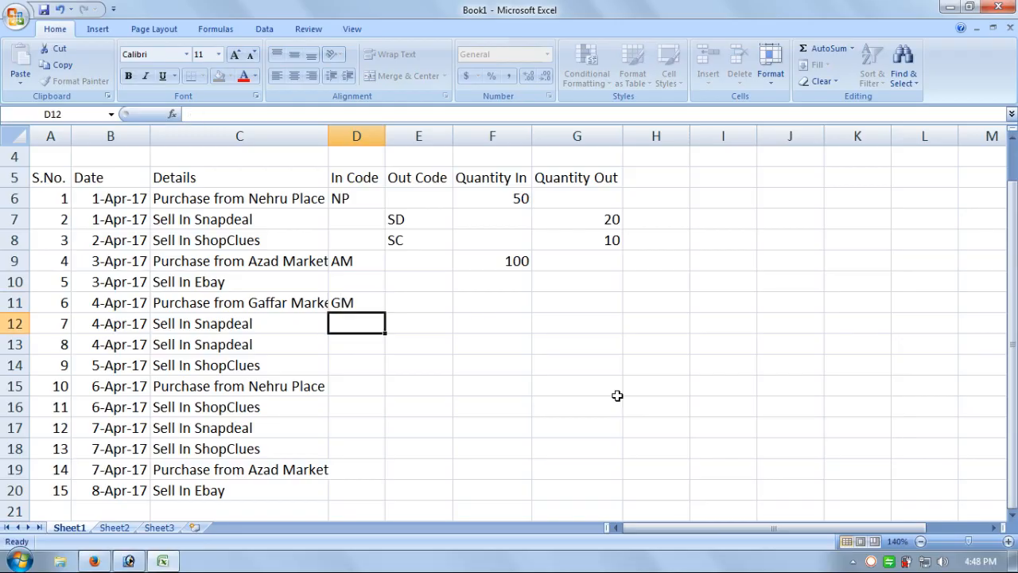
Enter the in code NP in D15 for the tenth record's Nehru Place purchase.
key("Down")
key("Down")
key("Down")
type("NP")
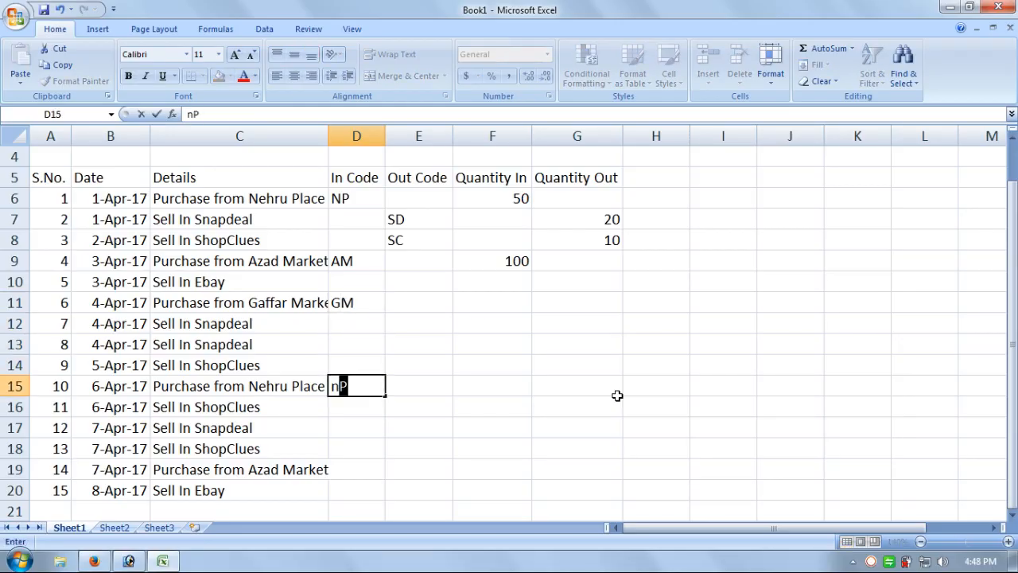
key("Return")
Enter the in code AM in D19 for the fourteenth record's Azad Market purchase.
key("Down")
key("Down")
key("Down")
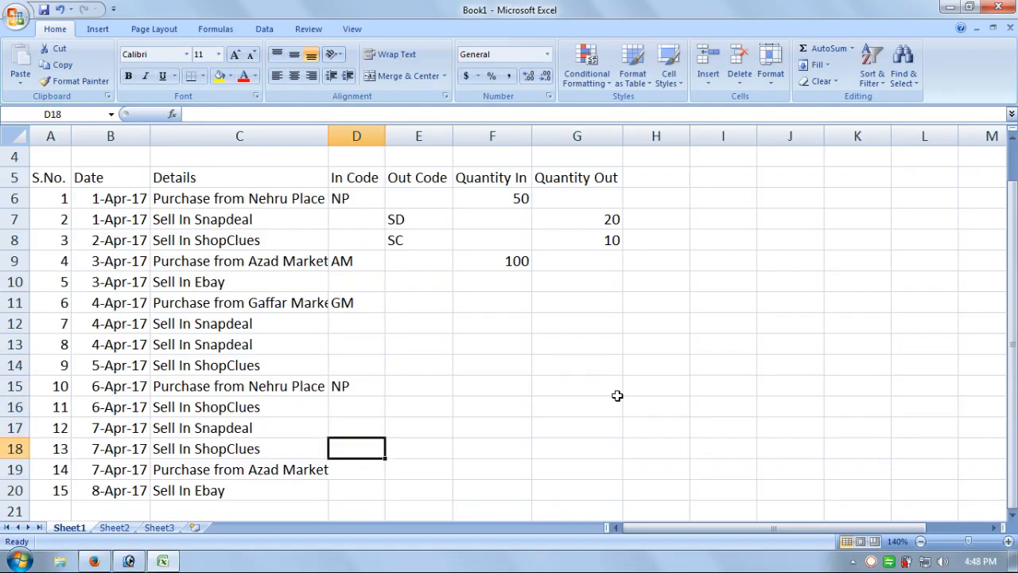
type("AM")
key("Return")
key("Up")
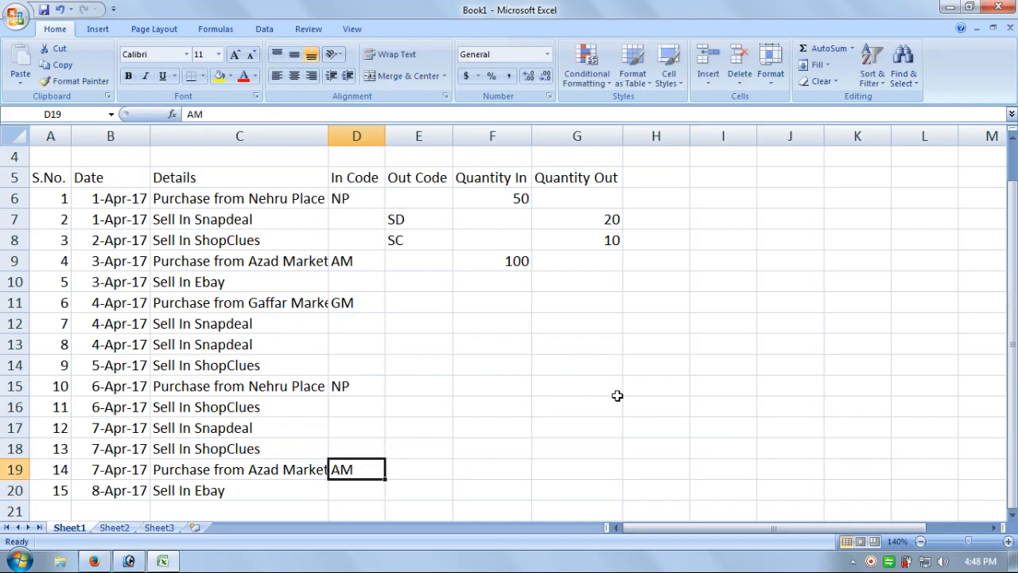
Enter the out code EB in E10 for the fifth record's Ebay sale.
key("Right")
key("Up")
key("Up")
key("Up")
key("Up")
key("Up")
key("Up")
key("Up")
key("Up")
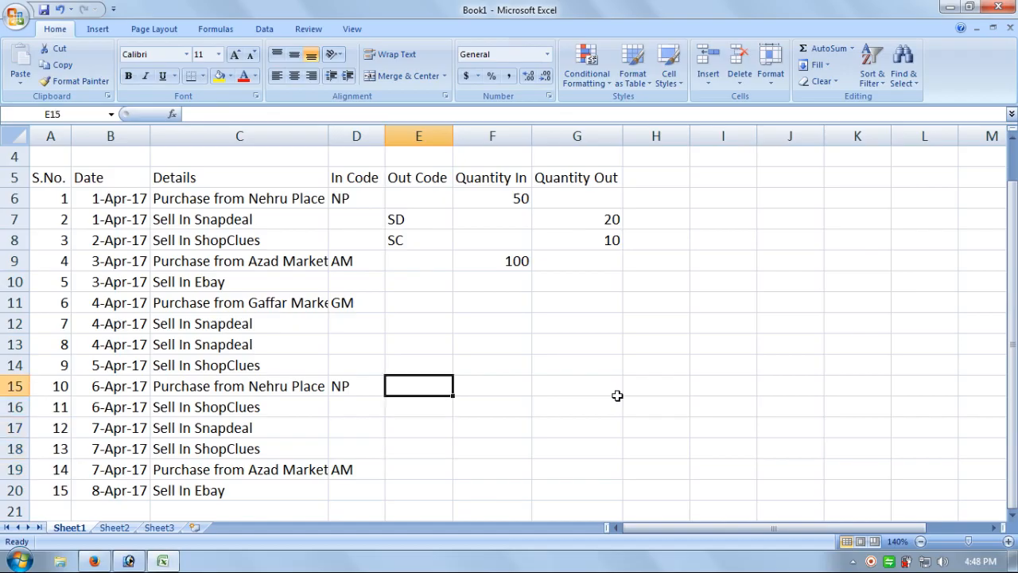
key("Left")
key("Left")
key("Right")
key("Right")
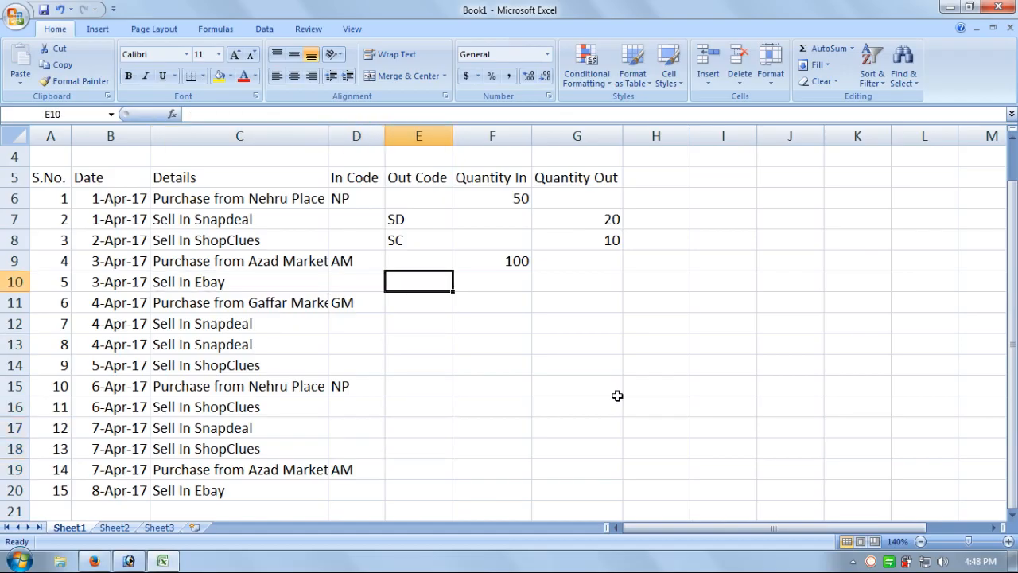
type("EB")
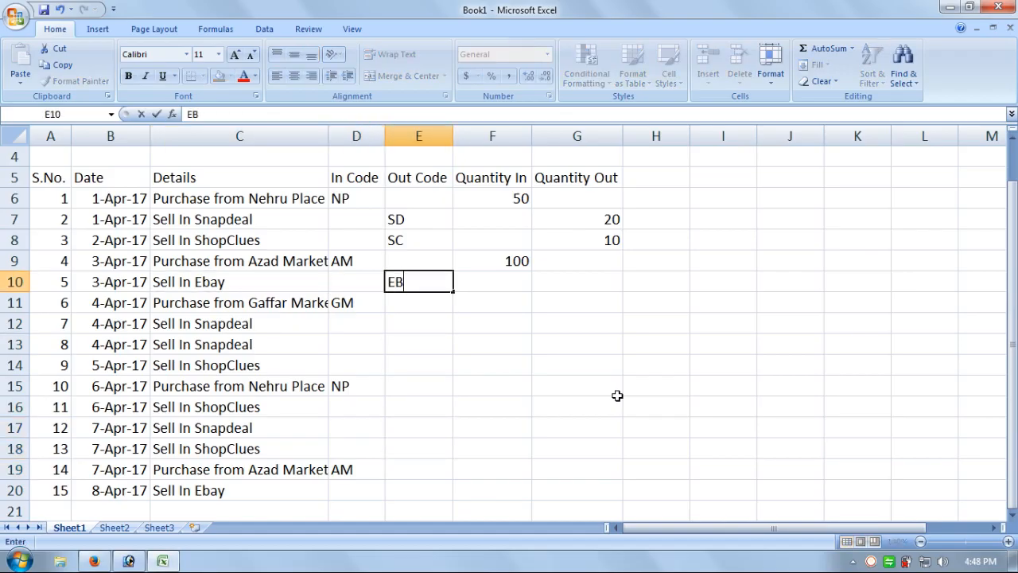
key("Return")
key("Return")
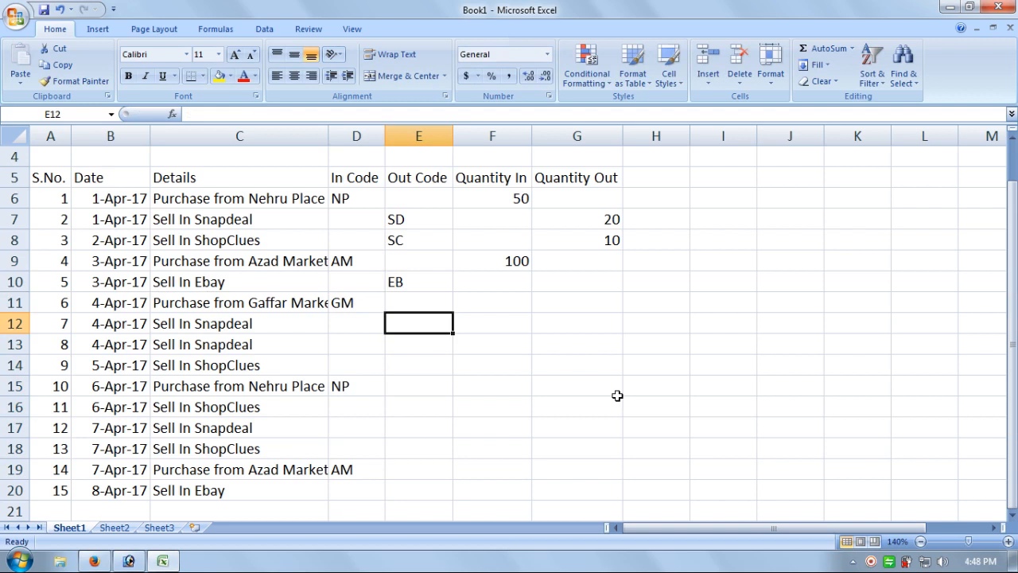
Copy the out code SD from E7 into E12 for the seventh record's Snapdeal sale.
key("Up")
key("Up")
key("Up")
key("Up")
key("Up")
key("ctrl+c")
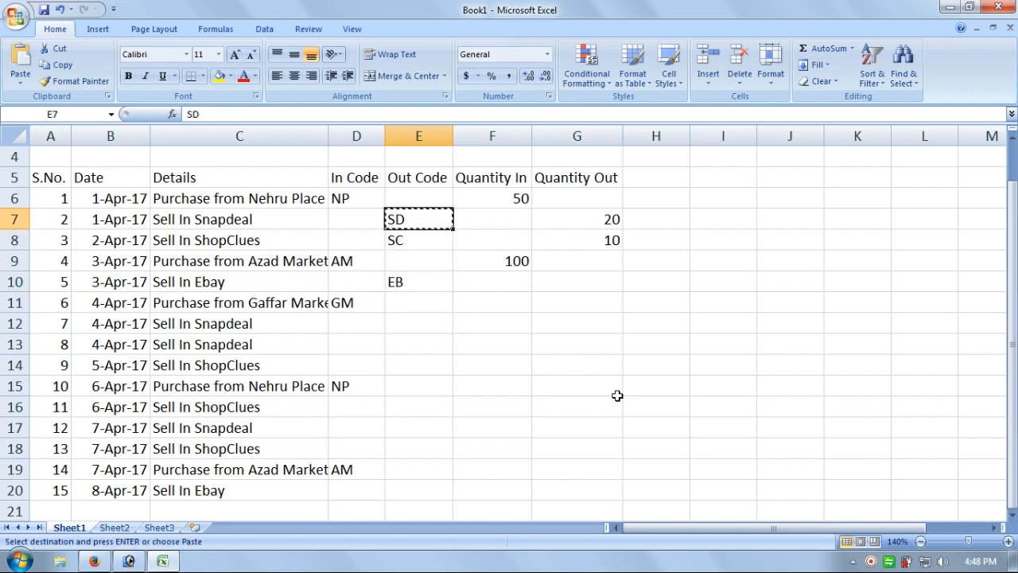
key("Down")
key("Down")
key("Down")
key("Down")
key("Down")
key("ctrl+v")
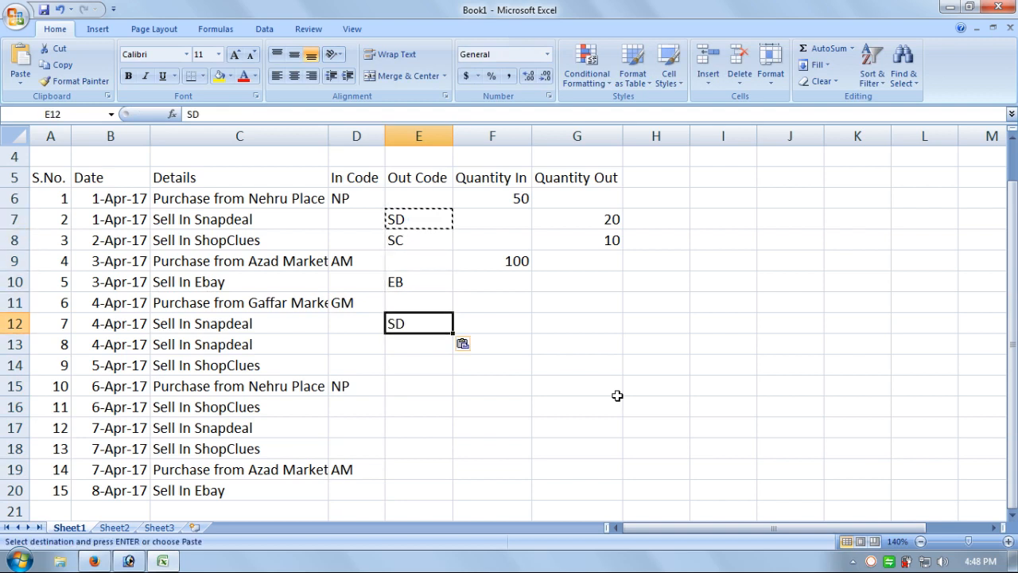
Paste the copied out code SD into E13 and E17 for the other two Snapdeal sales.
key("Down")
key("Down")
key("Down")
key("Up")
key("Up")
key("ctrl+v")
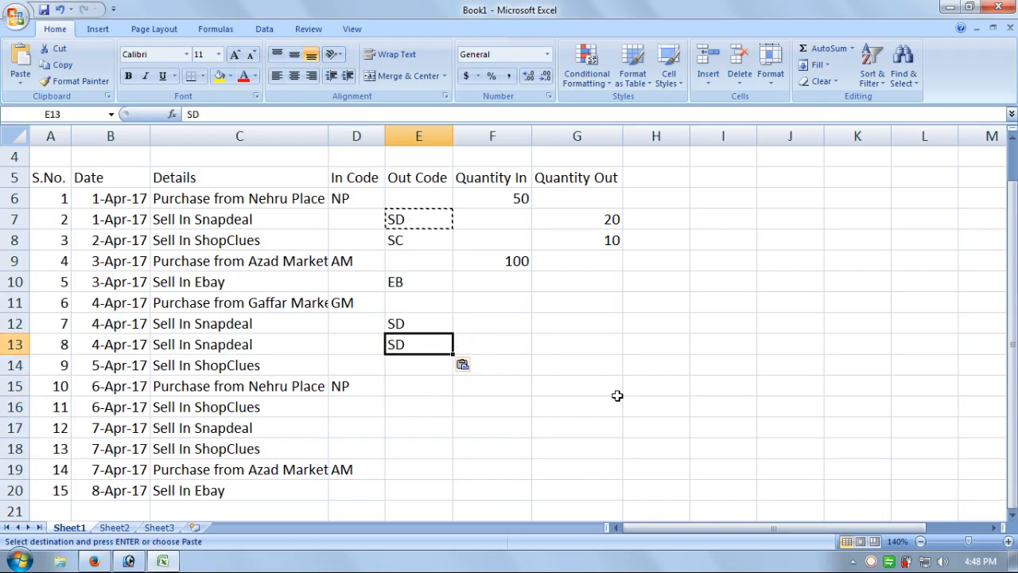
key("Down")
key("Down")
key("Down")
key("Down")
key("ctrl+v")
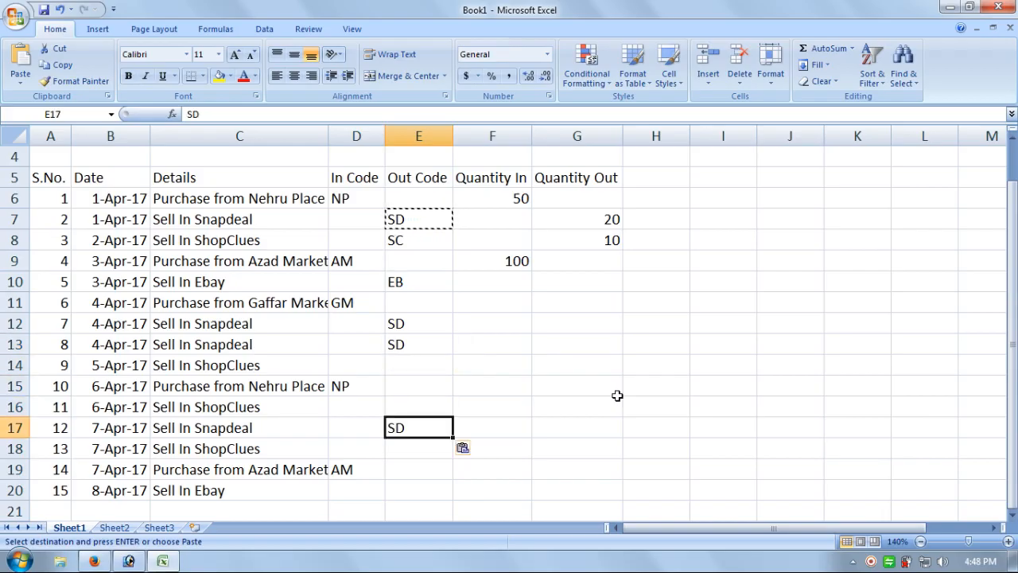
Copy the out code SC from E8 into E14 for the ninth record's ShopClues sale.
key("Up")
key("Up")
key("Up")
key("Up")
key("Up")
key("Up")
key("Up")
key("Up")
key("Up")
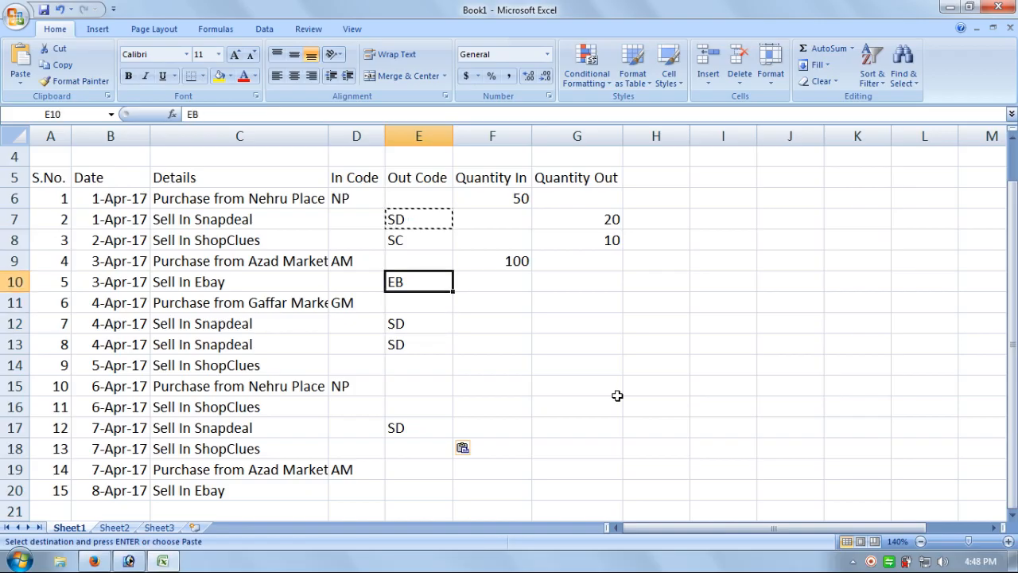
key("ctrl+c")
key("Down")
key("Down")
key("Down")
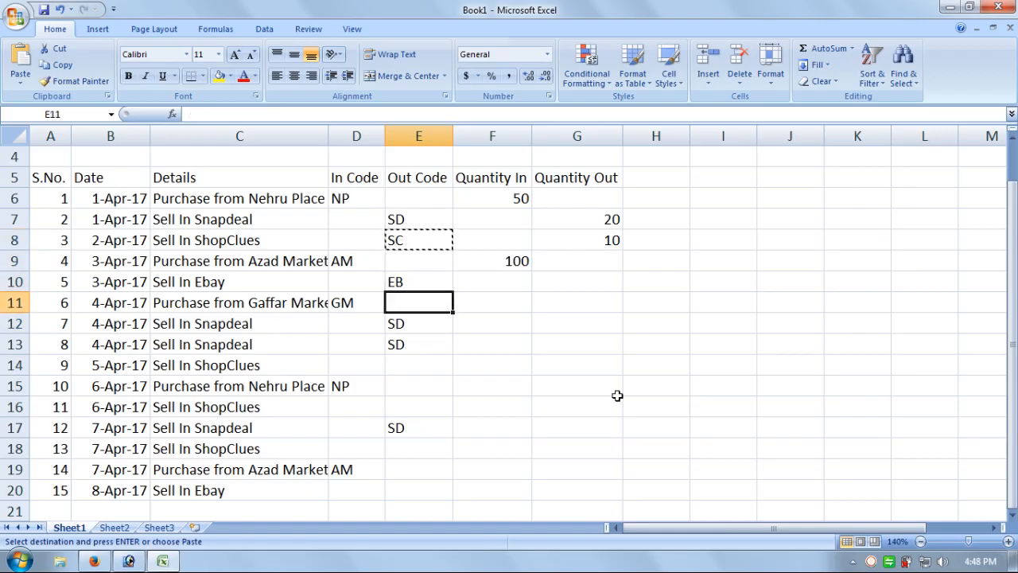
key("Down")
key("Down")
key("Down")
key("ctrl+v")
key("Down")
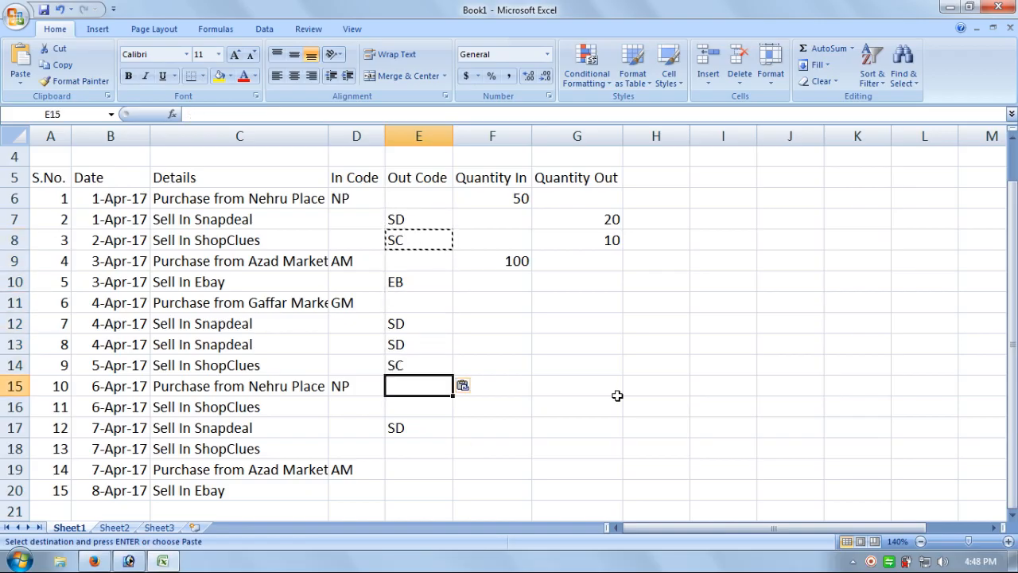
Paste the copied out code SC into E16 and E18 for the remaining ShopClues sales.
key("Down")
key("ctrl+v")
key("Down")
key("Down")
key("ctrl+v")
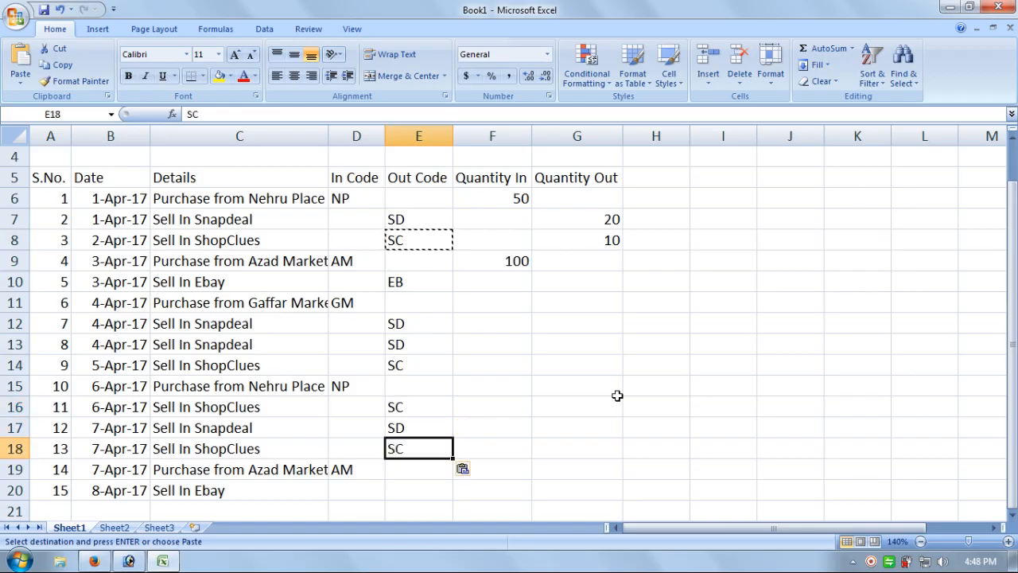
Copy the out code EB from E10 into E19 in the fourteenth record's row.
key("Up")
key("Up")
key("Up")
key("Up")
key("Up")
key("Up")
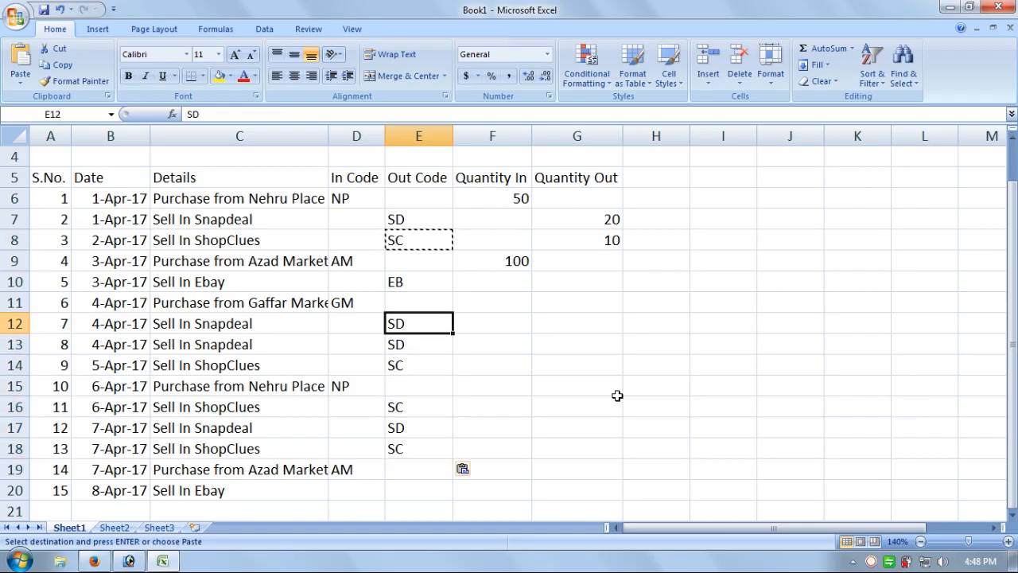
key("Up")
key("Up")
key("ctrl+c")
key("Down")
key("Down")
key("Down")
key("Down")
key("Down")
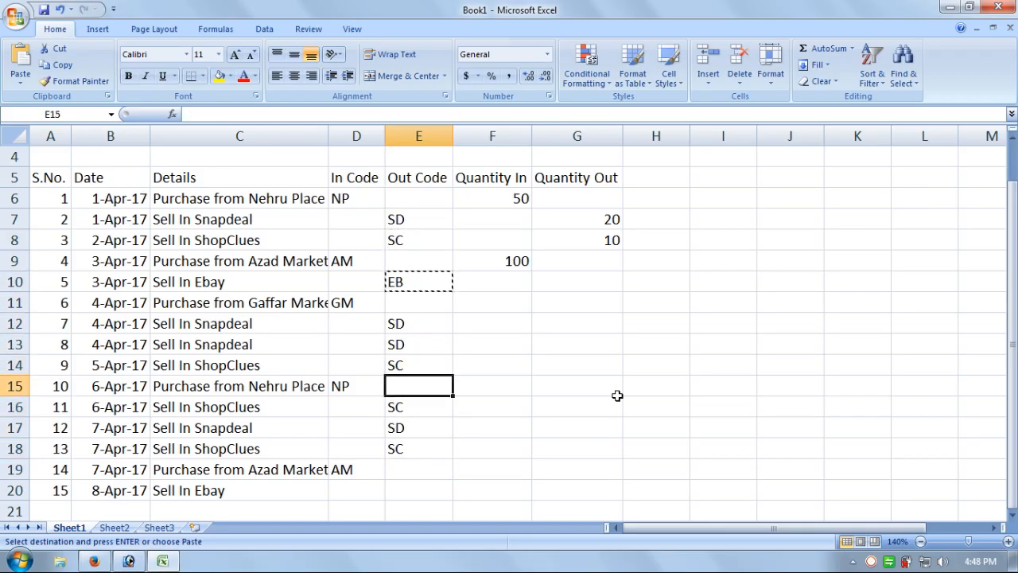
key("Down")
key("Down")
key("Down")
key("Down")
key("ctrl+v")
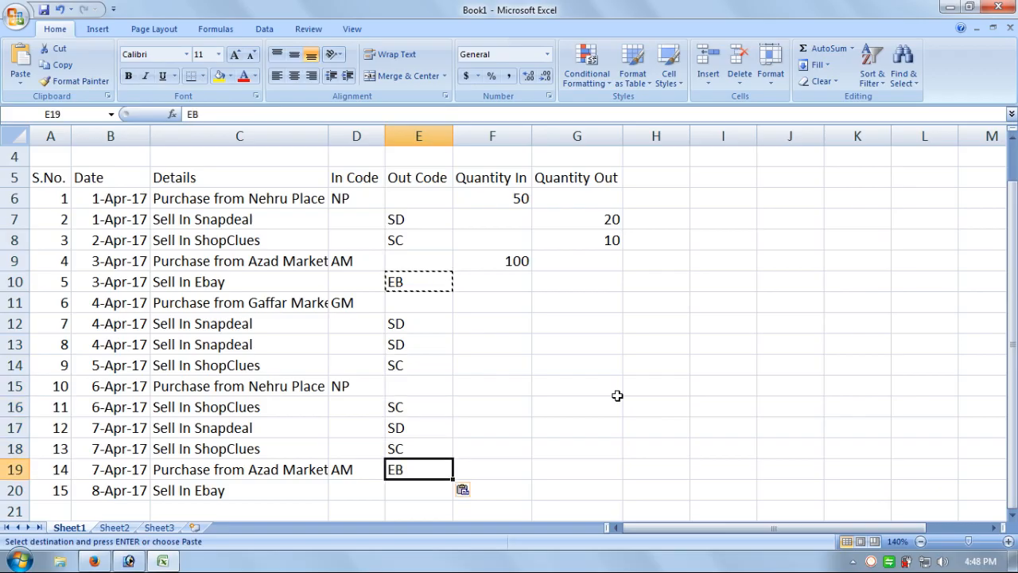
Paste the copied out code EB into E20 for the last Ebay sale and clear the mistaken one from E19.
key("Down")
key("ctrl+v")
key("Up")
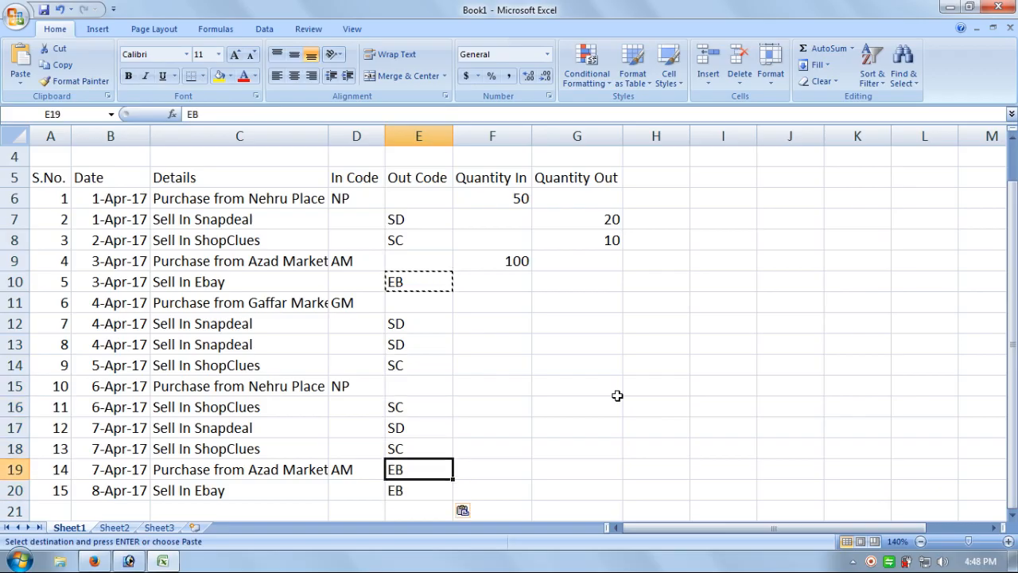
key("Delete")
key("Right")
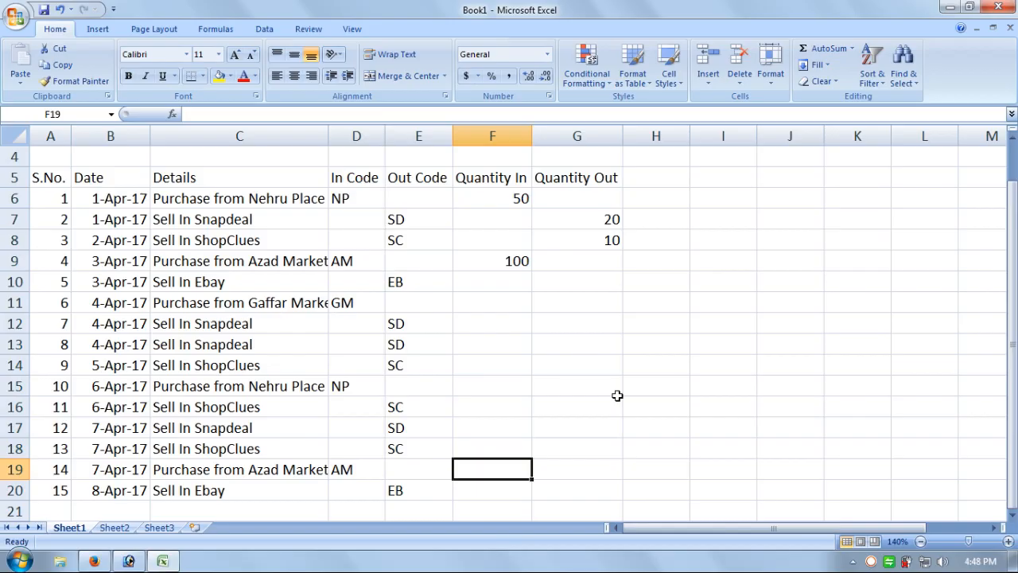
Review the out codes and quantities already entered for the first records.
key("Up")
key("Up")
key("Up")
key("Up")
key("Up")
key("Up")
key("Up")
key("Up")
key("Up")
key("Up")
key("Up")
key("Left")
key("Up")
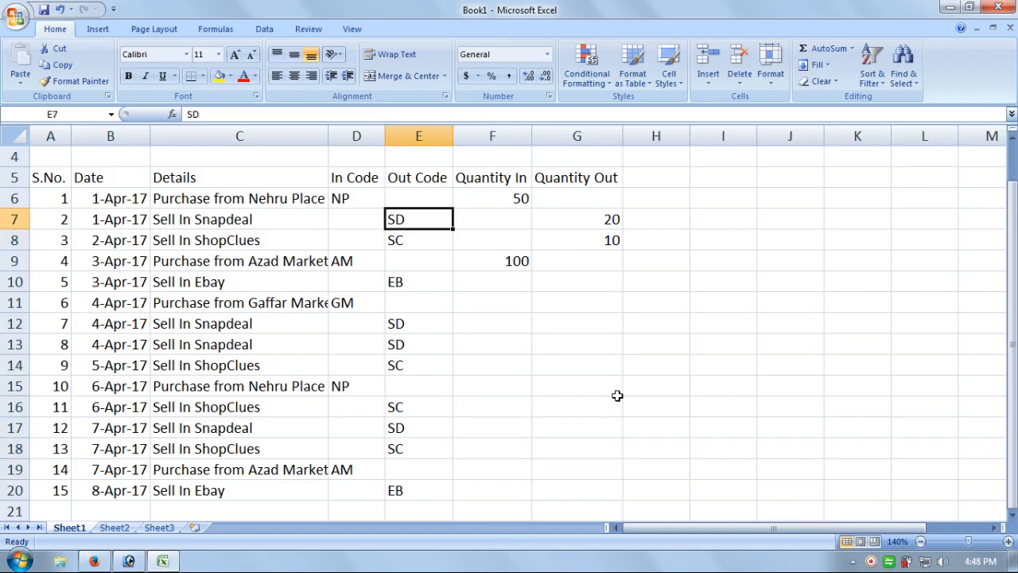
key("Right")
key("Right")
key("Left")
key("Up")
key("Up")
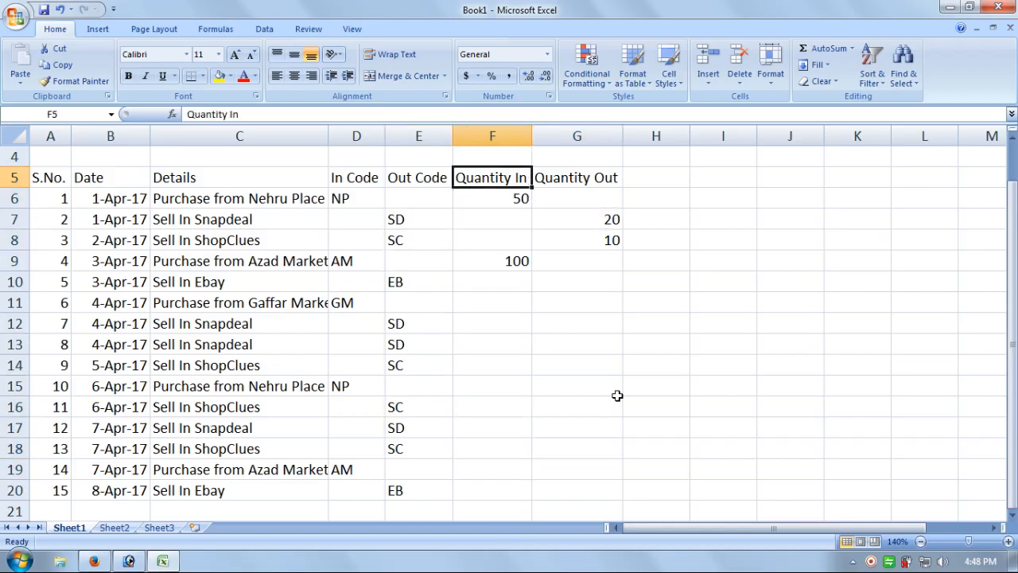
key("Down")
key("Down")
key("Down")
key("Up")
key("Up")
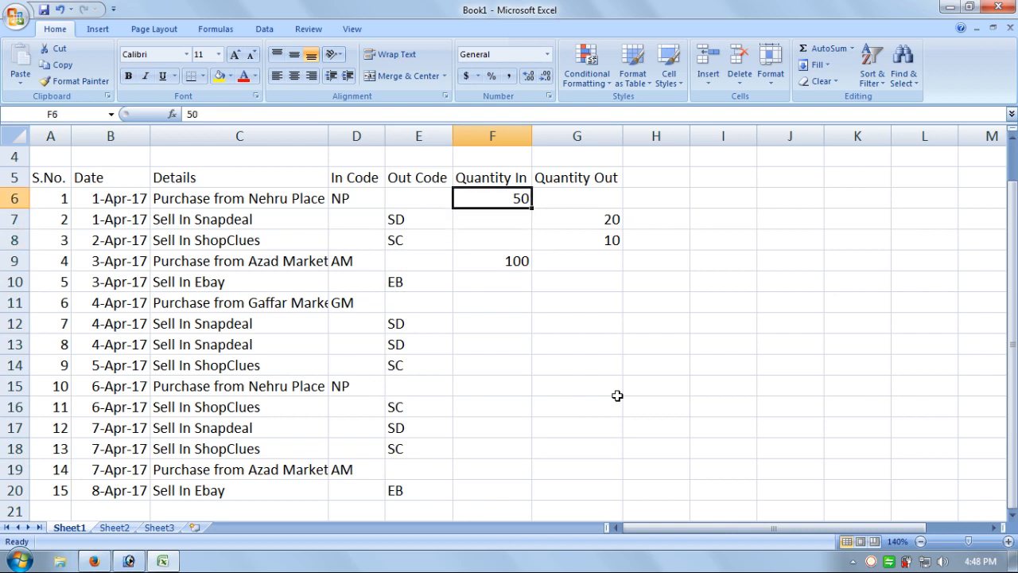
Enter 200 as the Quantity In in F11 for the Gaffar Market purchase.
key("Left")
key("Left")
key("Left")
key("Down")
key("Down")
key("Down")
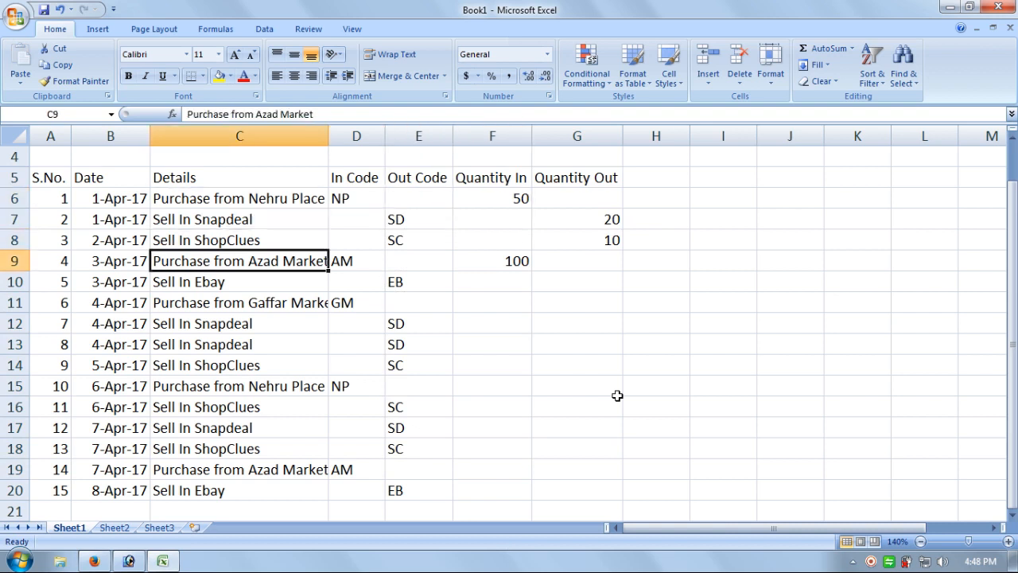
key("Right")
key("Right")
key("Right")
key("Down")
key("Down")
key("Left")
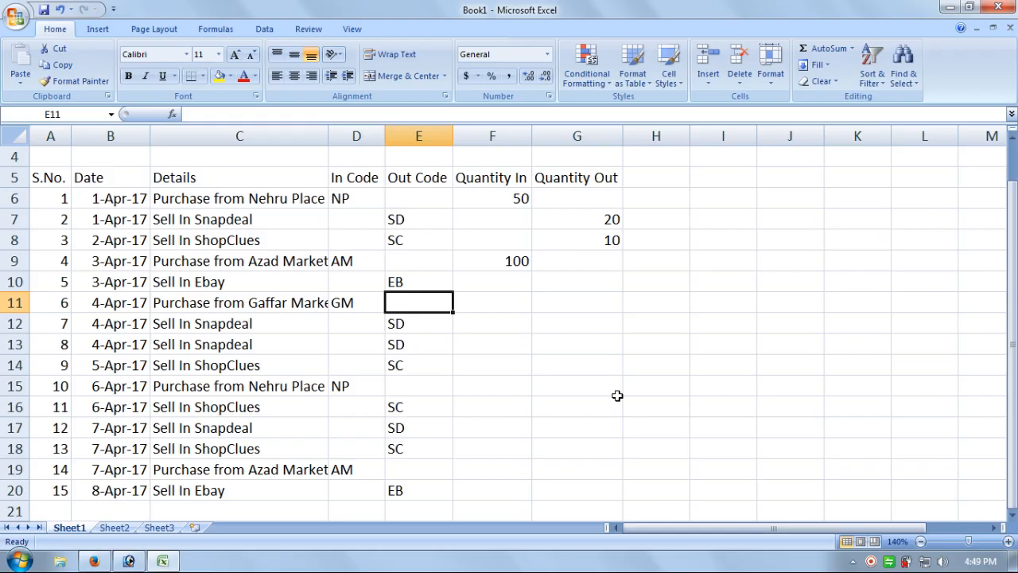
key("Right")
type("200")
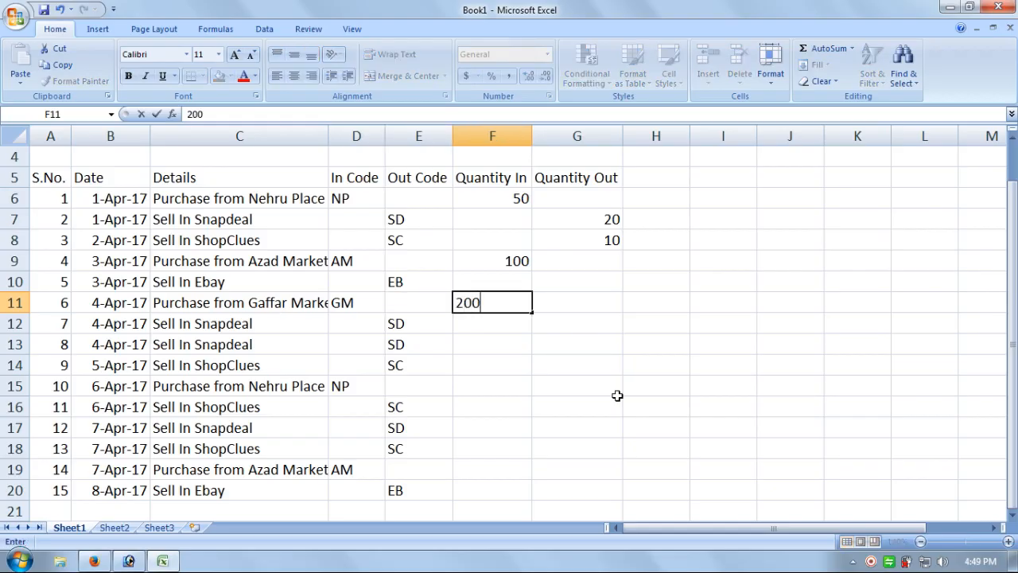
key("Return")
Enter 500 as the Quantity In in F15 for the tenth record's Nehru Place purchase.
key("Down")
key("Down")
key("Down")
key("Left")
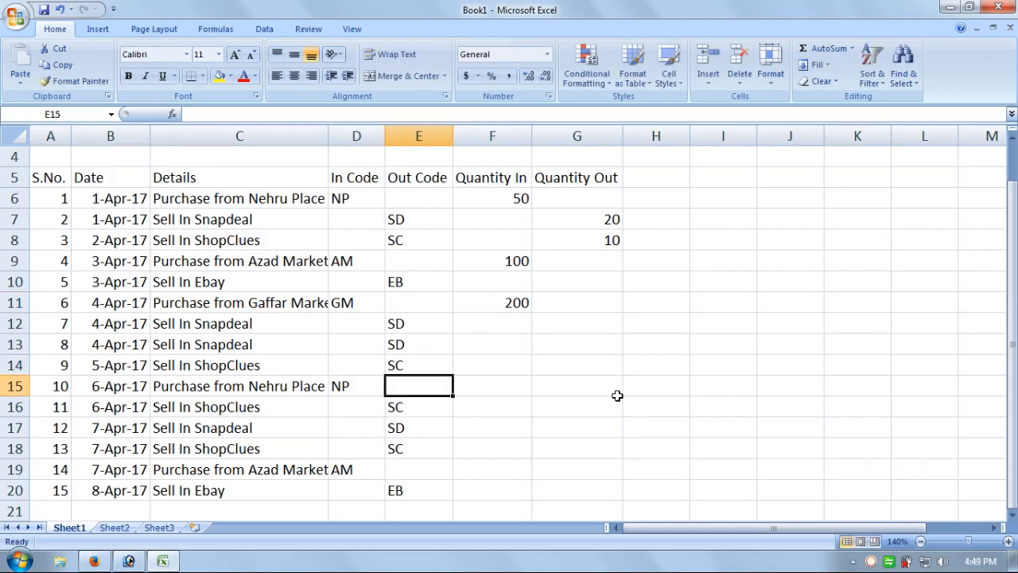
key("Left")
key("Right")
key("Right")
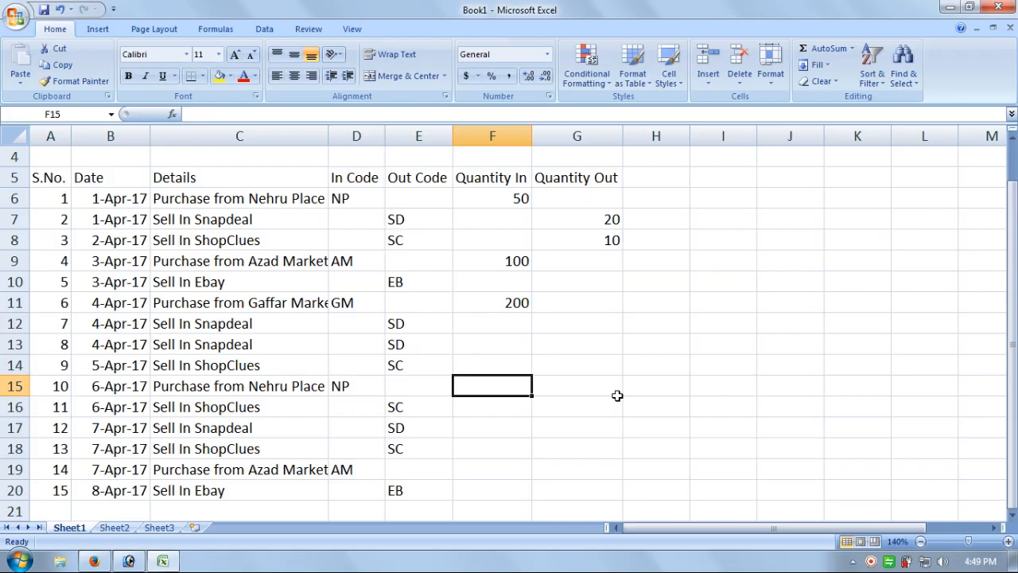
type("500")
key("Return")
Enter 250 as the Quantity In in F19 for the fourteenth record's Azad Market purchase.
key("Down")
key("Down")
key("Down")
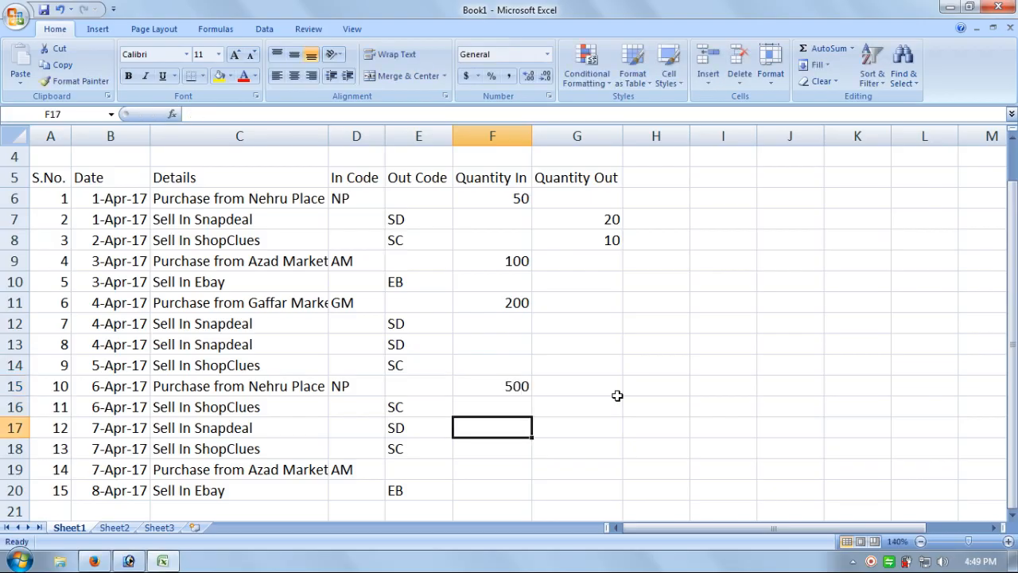
key("Left")
key("Left")
key("Right")
key("Right")
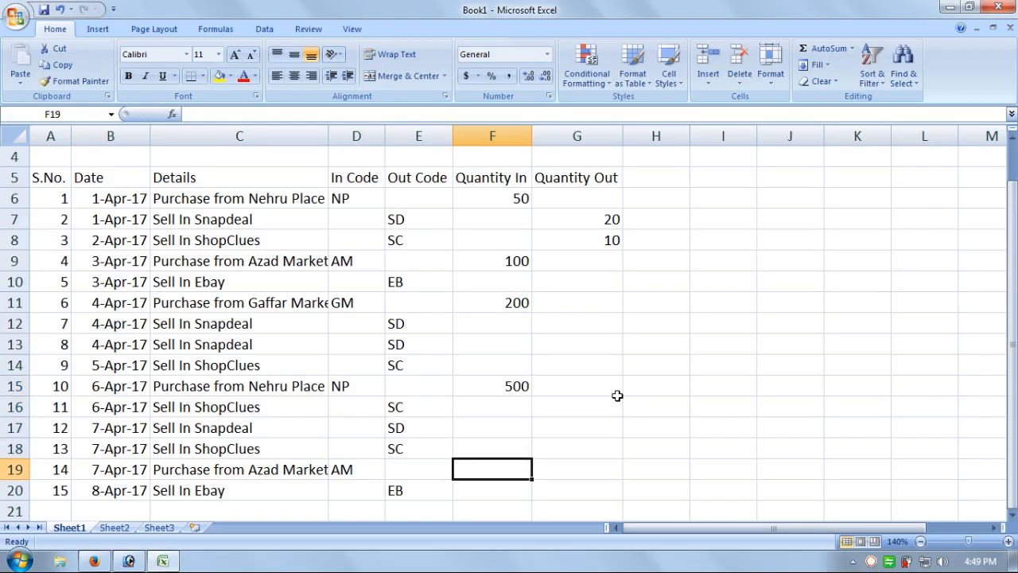
type("250")
key("Return")
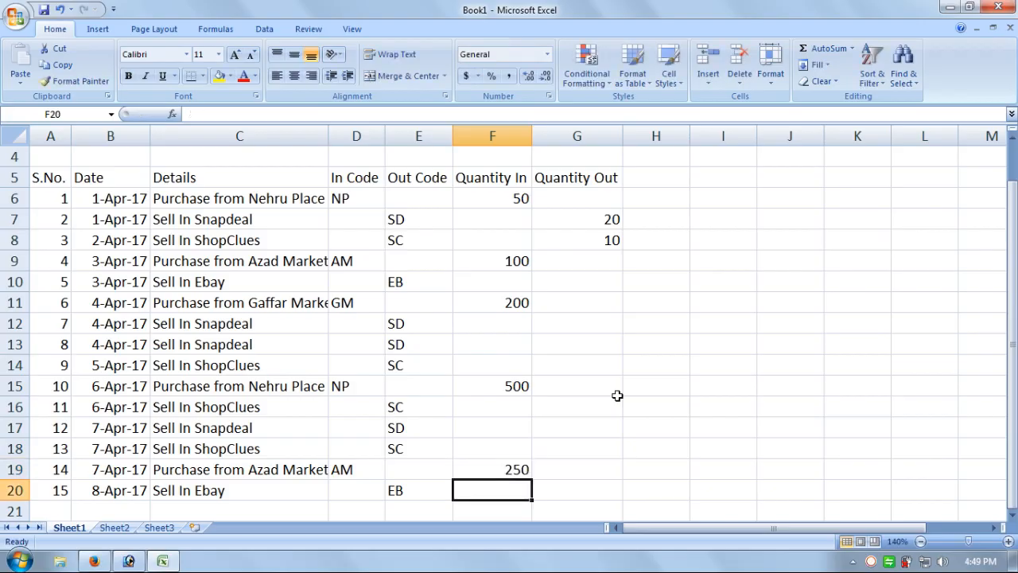
Check the Quantity Out entries of the second and third records against their sale details.
key("Right")
key("Right")
key("Up")
key("Up")
key("Up")
key("Up")
key("Up")
key("Up")
key("Up")
key("Up")
key("Up")
key("Up")
key("Up")
key("Up")
key("Up")
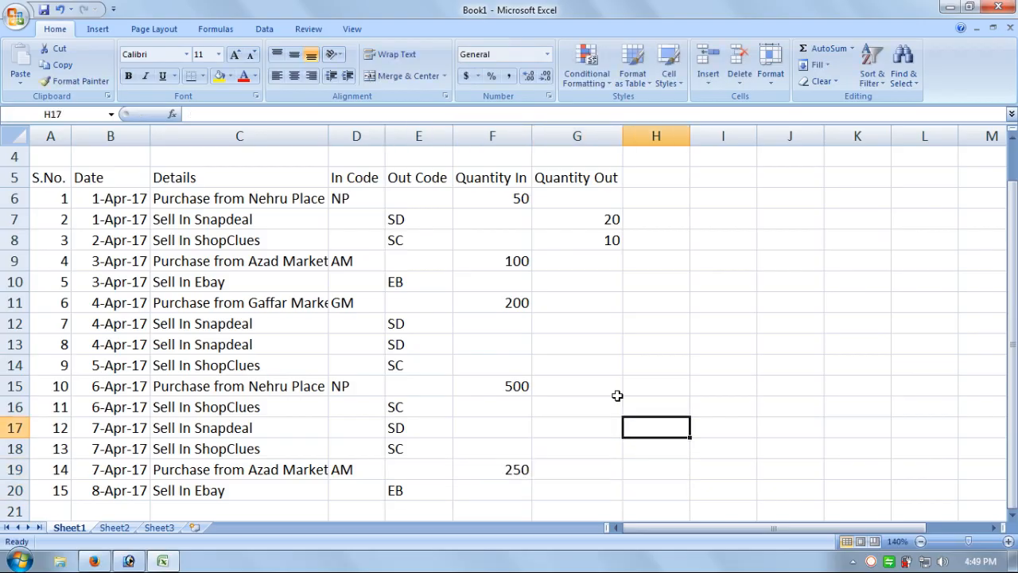
key("Left")
key("Down")
key("Up")
key("Up")
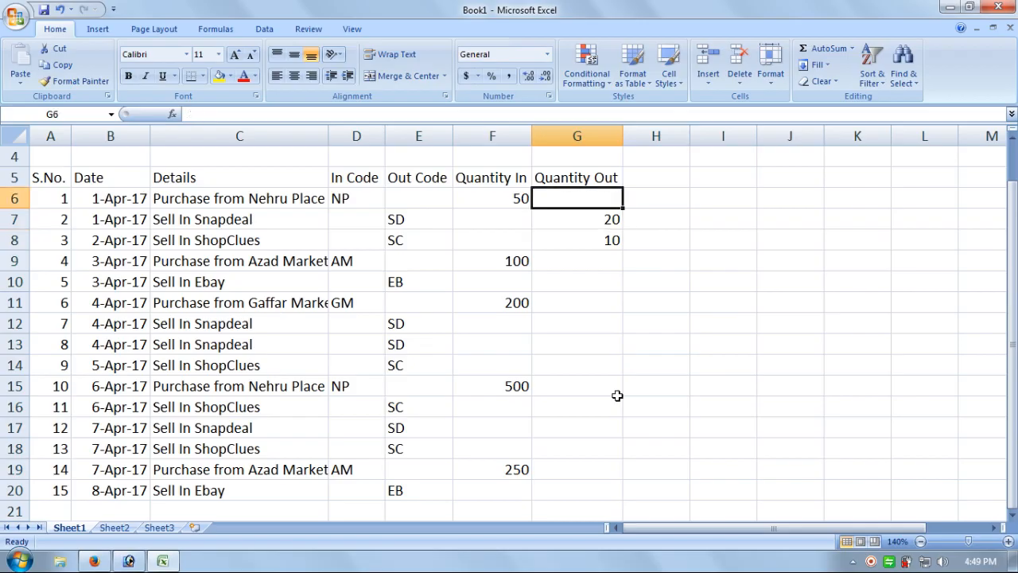
key("Left")
key("Left")
key("Left")
key("Down")
key("Right")
key("Right")
key("Right")
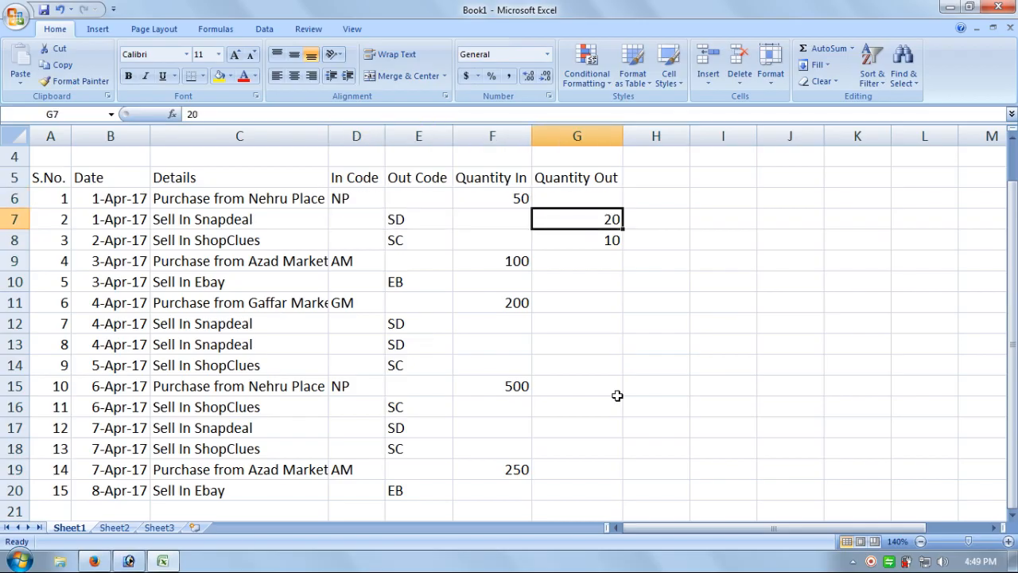
key("Down")
key("Left")
key("Left")
key("Left")
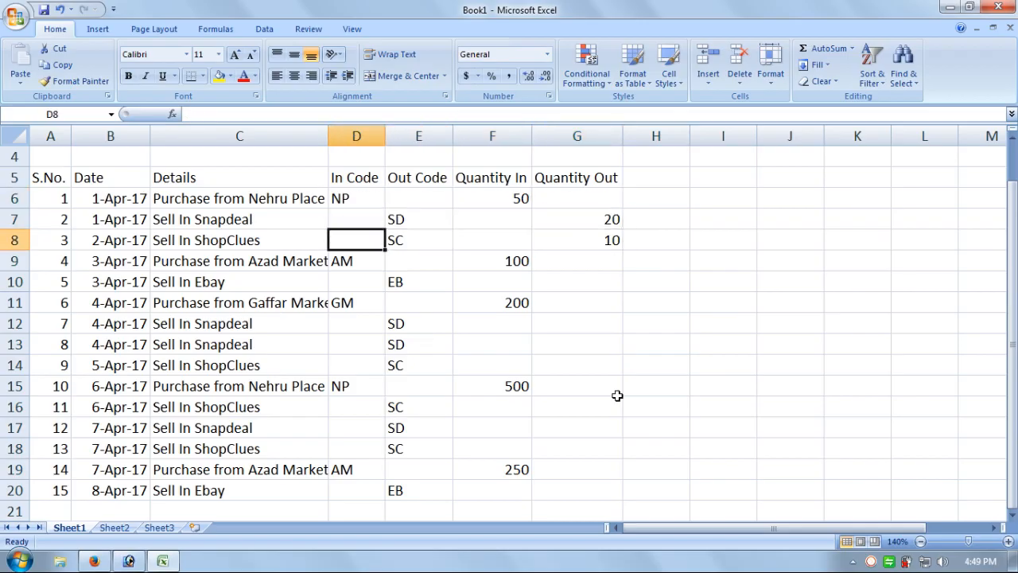
Enter 30 as the Quantity Out in G10 for the fifth record's Ebay sale.
key("Down")
key("Down")
key("Right")
key("Right")
key("Right")
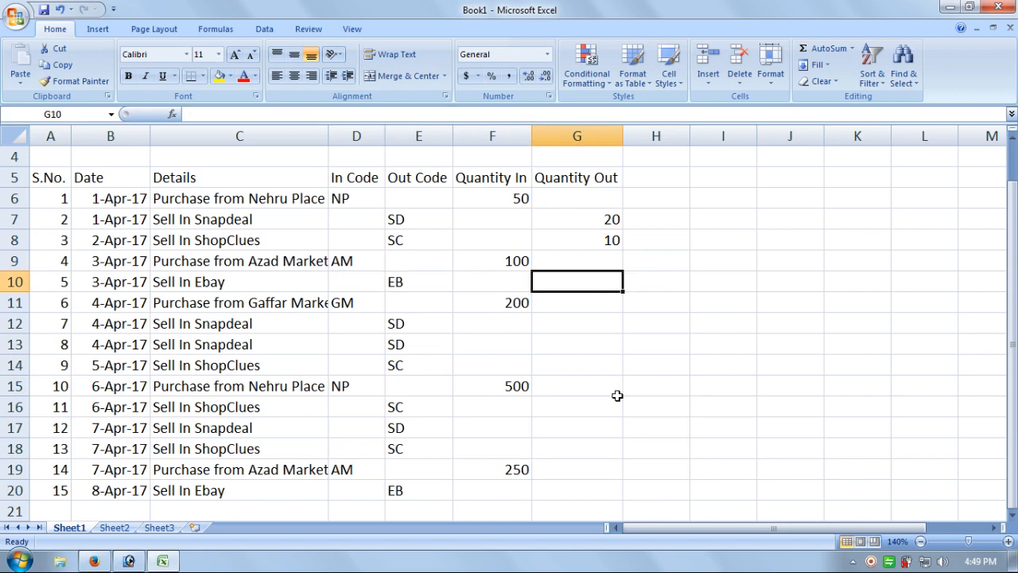
type("30")
key("Return")
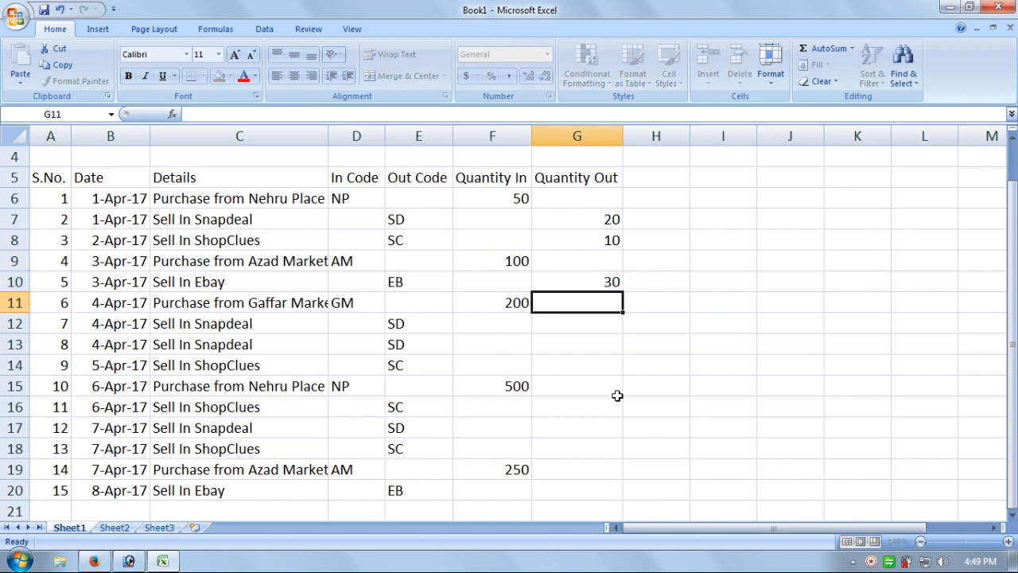
Enter 20 as the Quantity Out in G12 for the seventh record's Snapdeal sale.
key("Down")
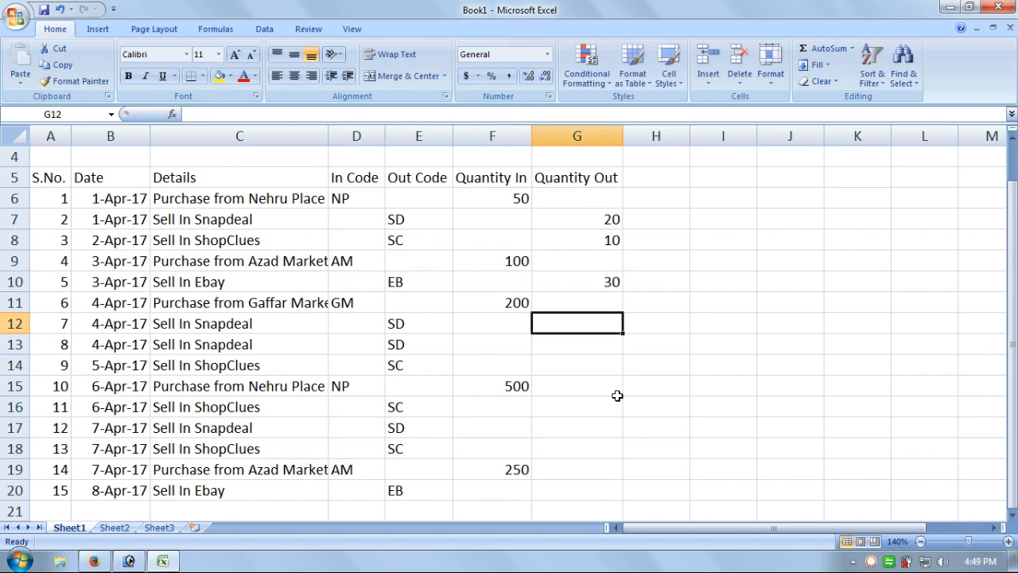
key("Left")
key("Left")
key("Left")
key("Right")
key("Right")
key("Right")
type("20")
key("Return")
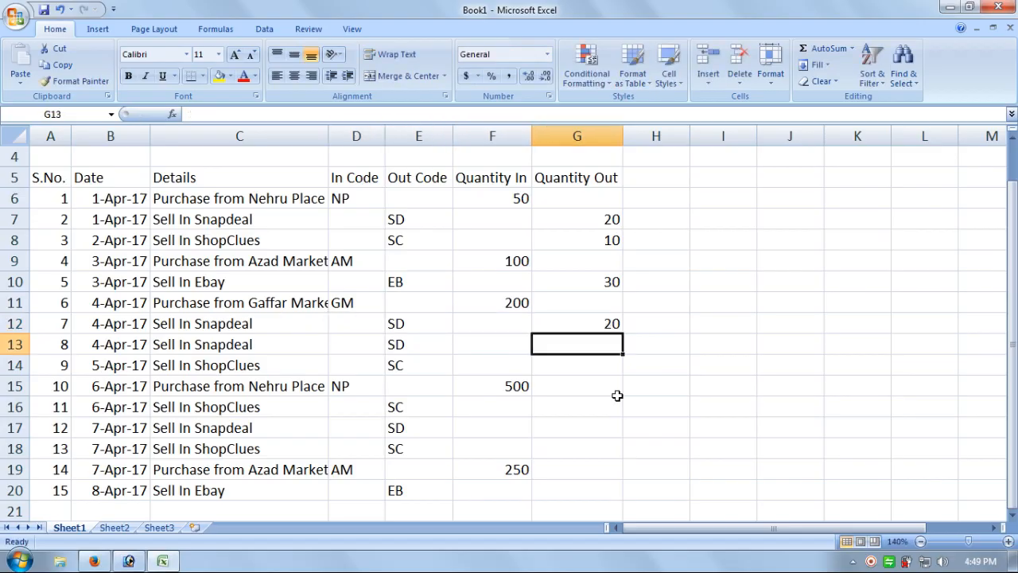
Enter 35 in G13 and 40 in G14 as the Quantity Out of the eighth and ninth records.
type("35")
key("Return")
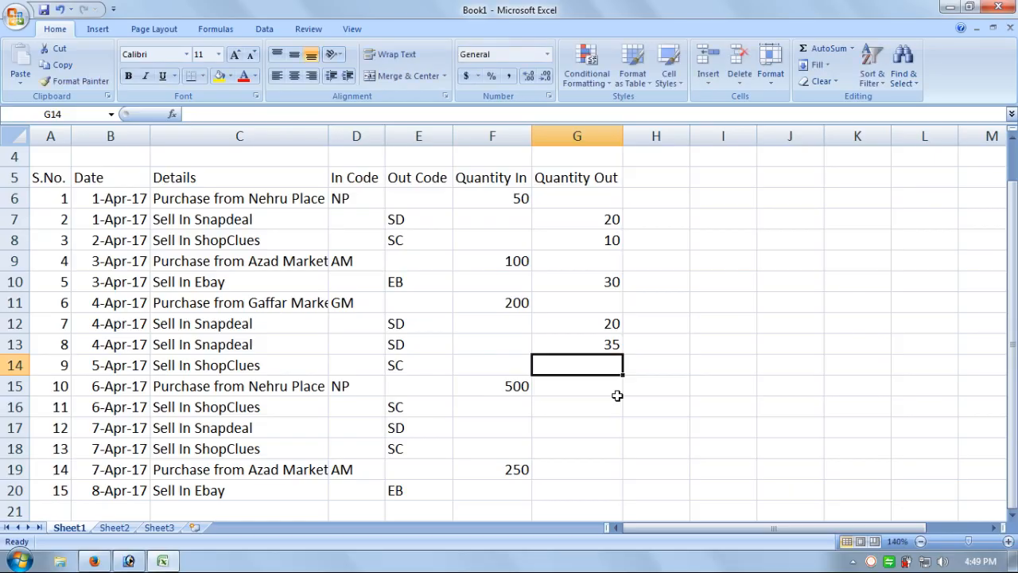
type("40")
key("Return")
Enter 10 as the Quantity Out in G16 for the eleventh record's ShopClues sale.
key("Down")
key("Left")
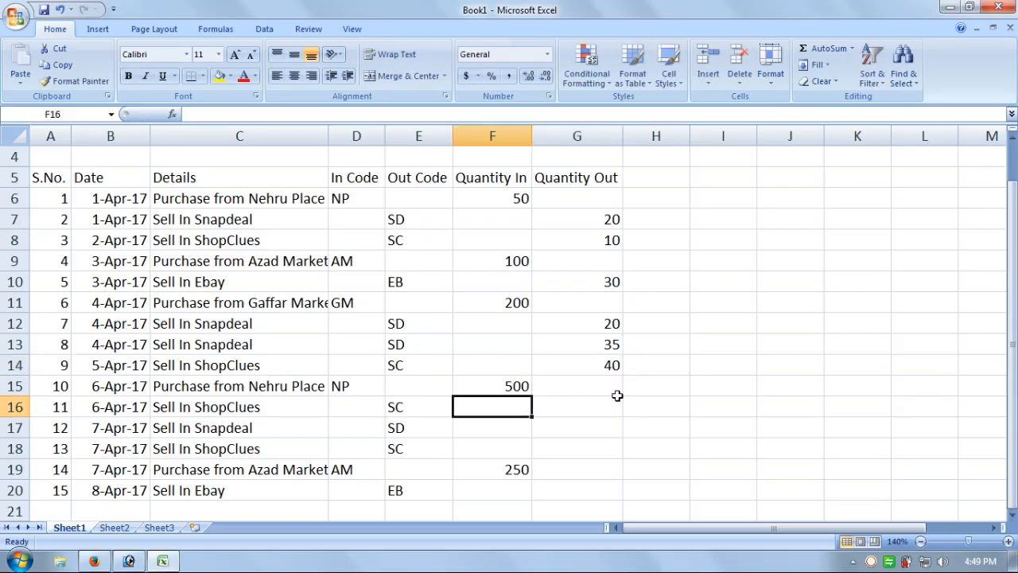
key("Up")
key("Down")
key("Right")
key("Right")
key("Left")
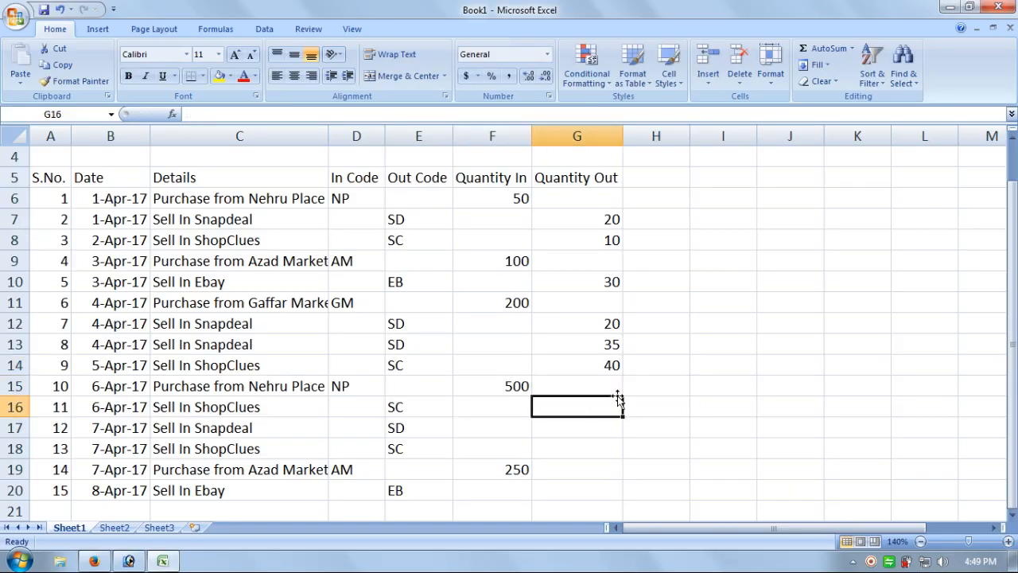
type("10")
key("Return")
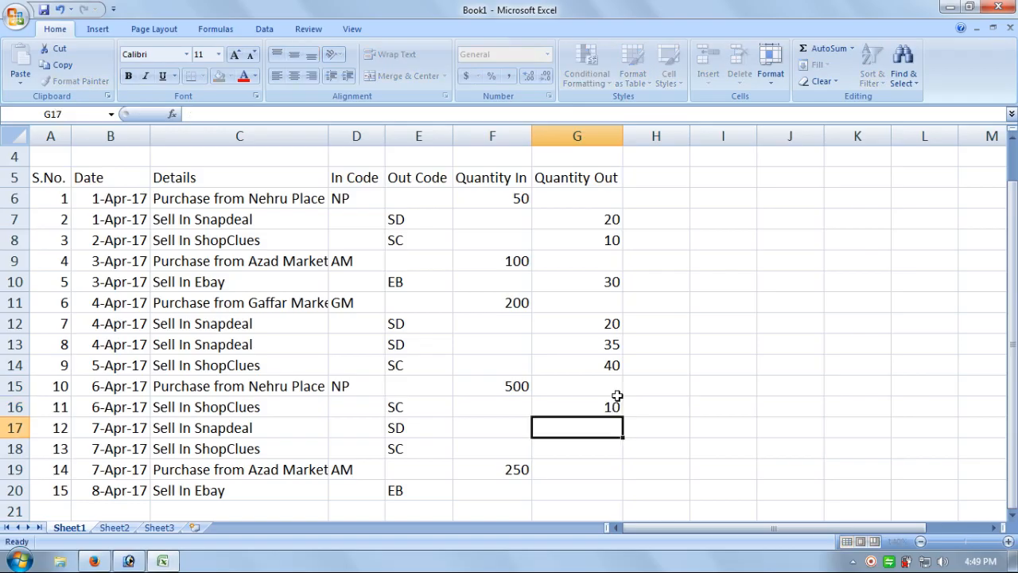
Enter 20 in G17 and 32 in G18 as the Quantity Out of the twelfth and thirteenth records.
type("20")
key("Return")
type("32")
key("Return")
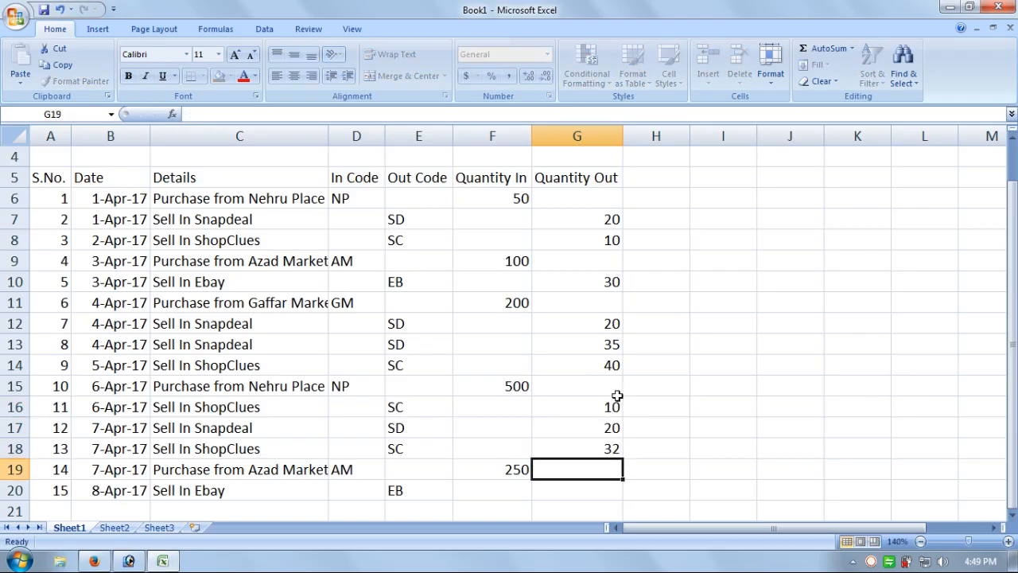
Enter 10 as the Quantity Out in G20 for the last Ebay sale.
key("Left")
key("Right")
key("Down")
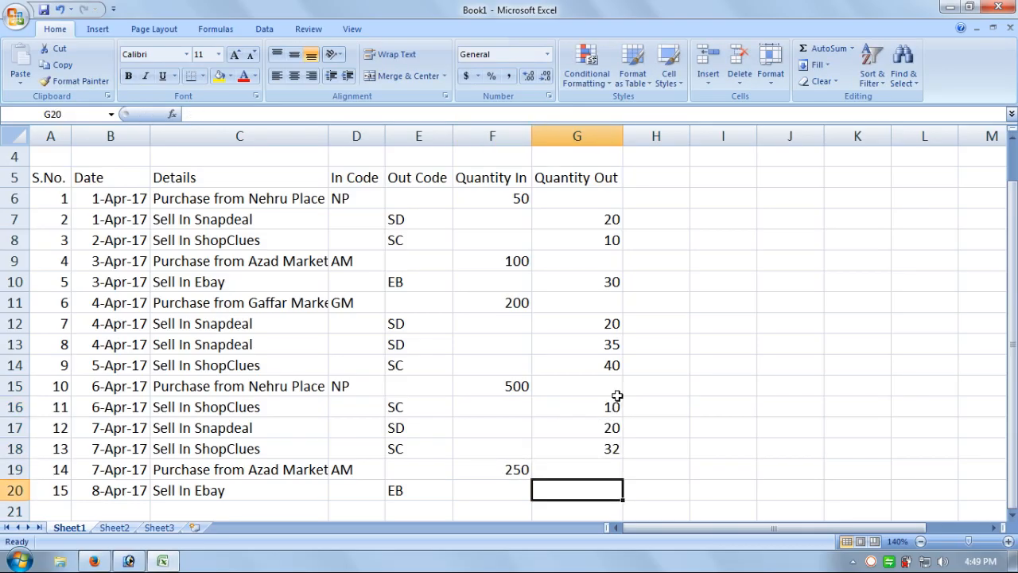
type("10")
key("Return")
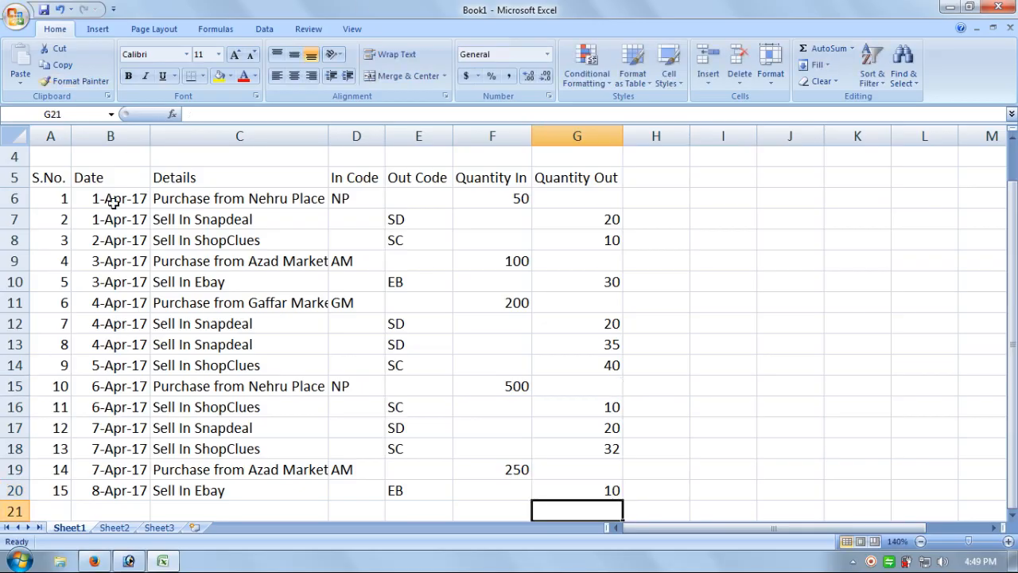
Format the header row A5:G5 with a black fill and bold white text.
left_click_drag(570, 177, 10, 172)
left_click(230, 75)
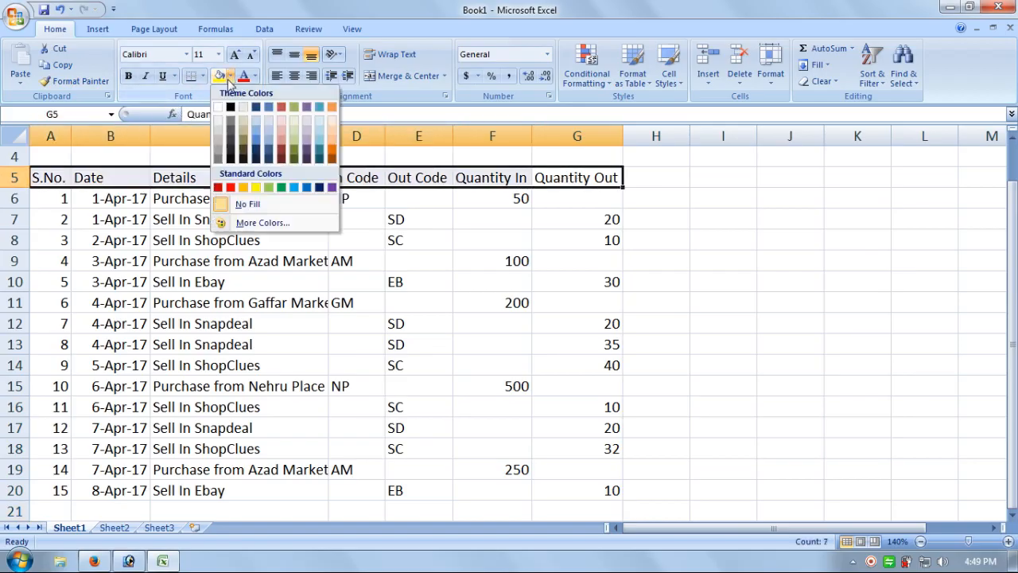
left_click(231, 108)
left_click(255, 76)
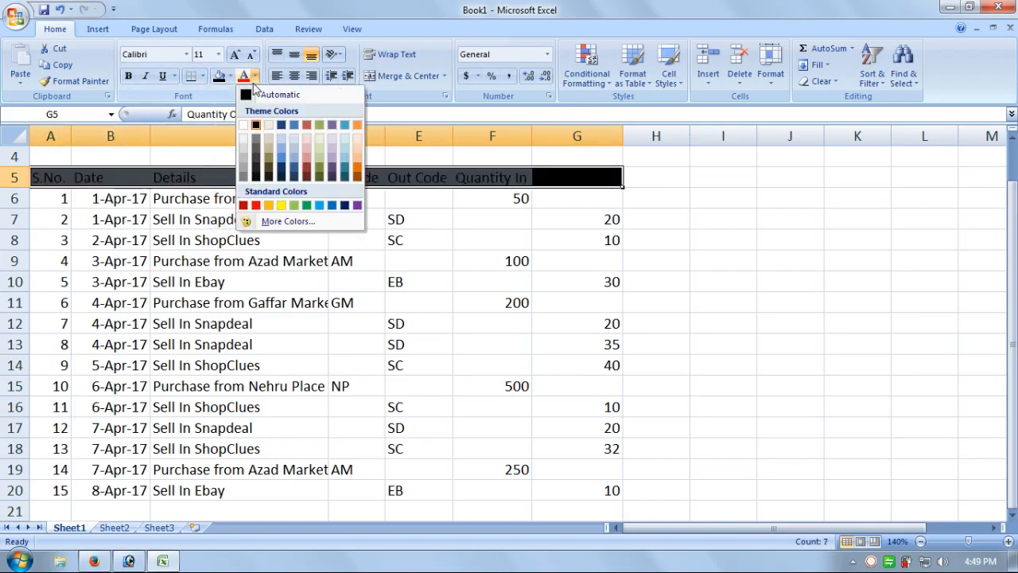
left_click(247, 125)
left_click(128, 75)
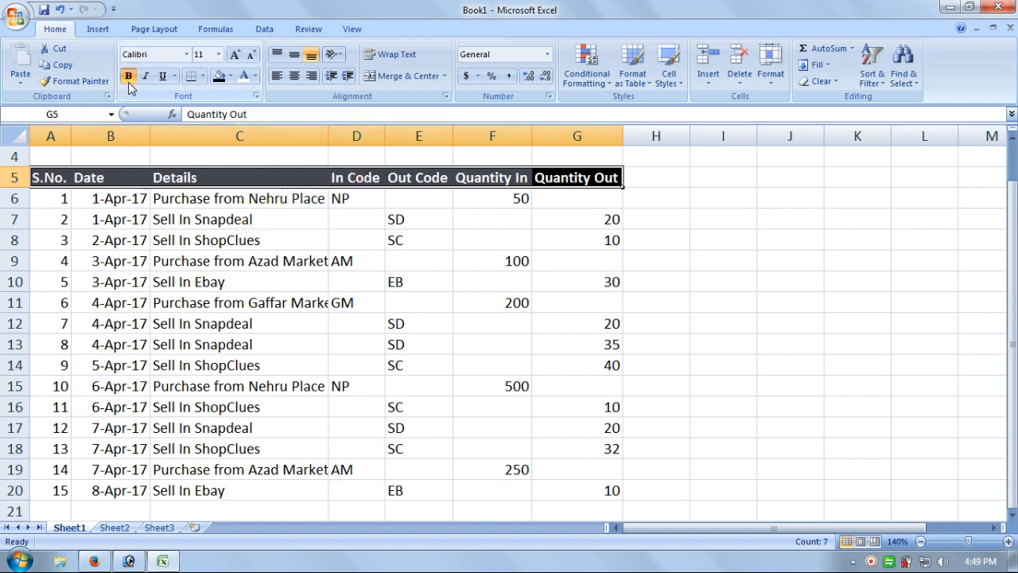
left_click(411, 279)
Apply All Borders to the whole register table, A5:G20.
left_click_drag(604, 179, 64, 442)
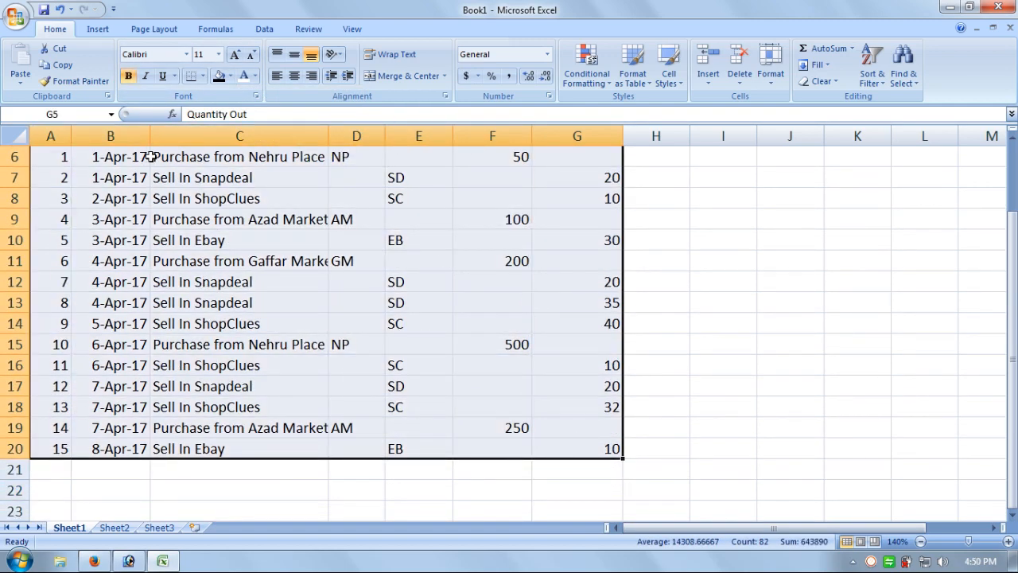
left_click(203, 76)
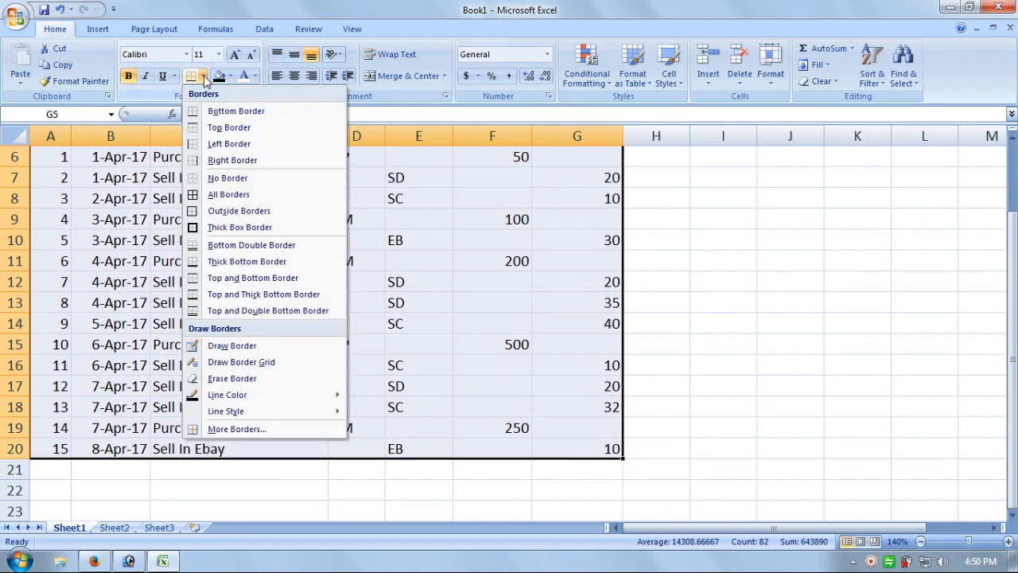
left_click(205, 195)
scroll(750, 368, "up", 2)
left_click(538, 400)
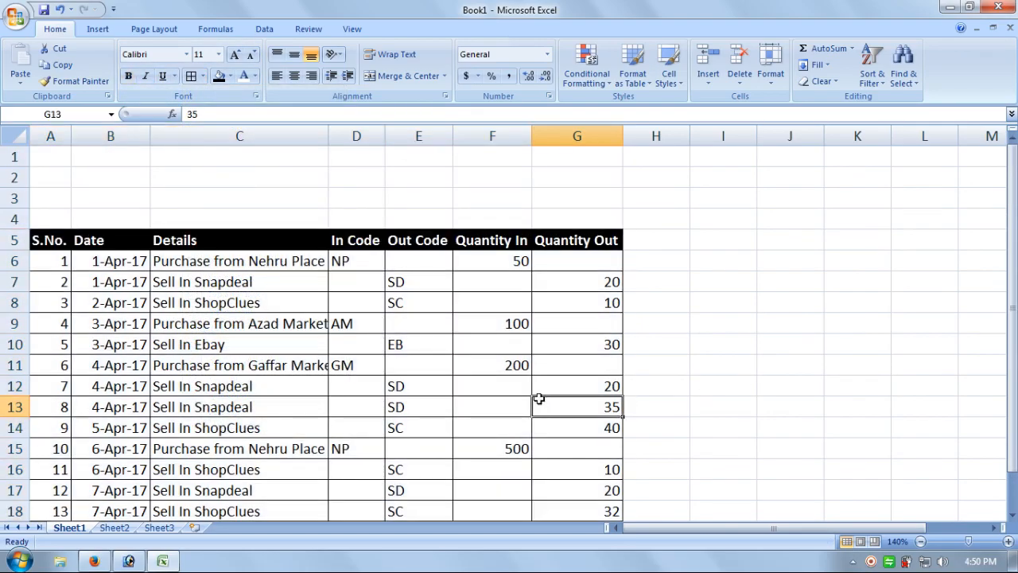
Insert a blank column before the S.No. column.
right_click(50, 136)
left_click(80, 208)
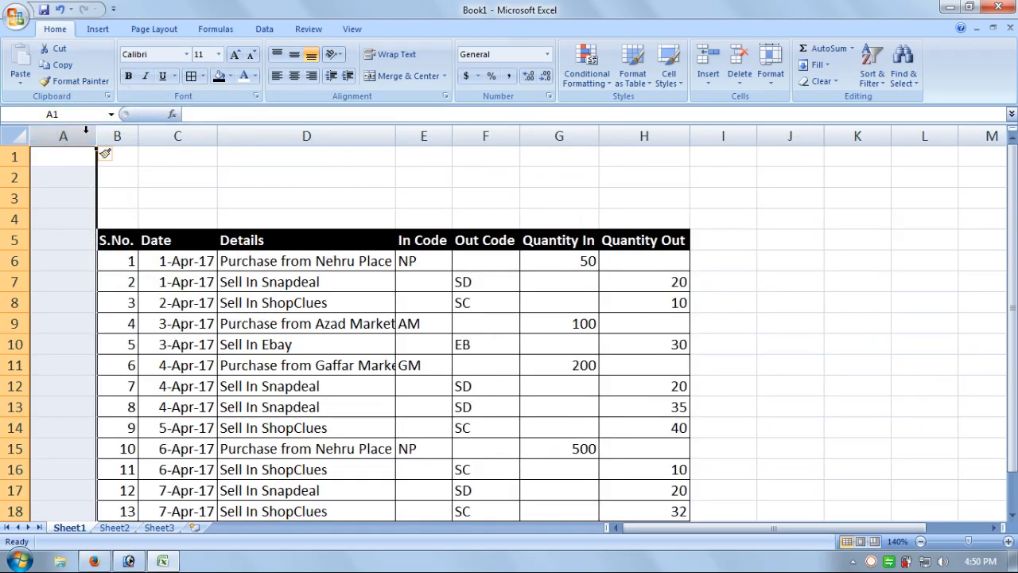
Narrow the blank column A so it forms a thin margin beside the register table.
left_click_drag(97, 136, 51, 136)
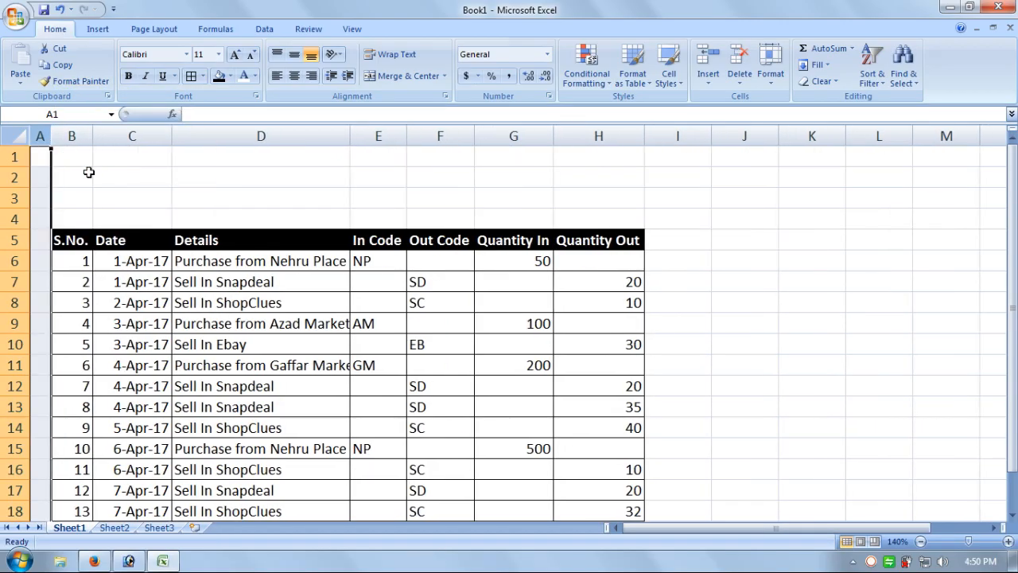
left_click(698, 299)
left_click_drag(1015, 268, 1015, 272)
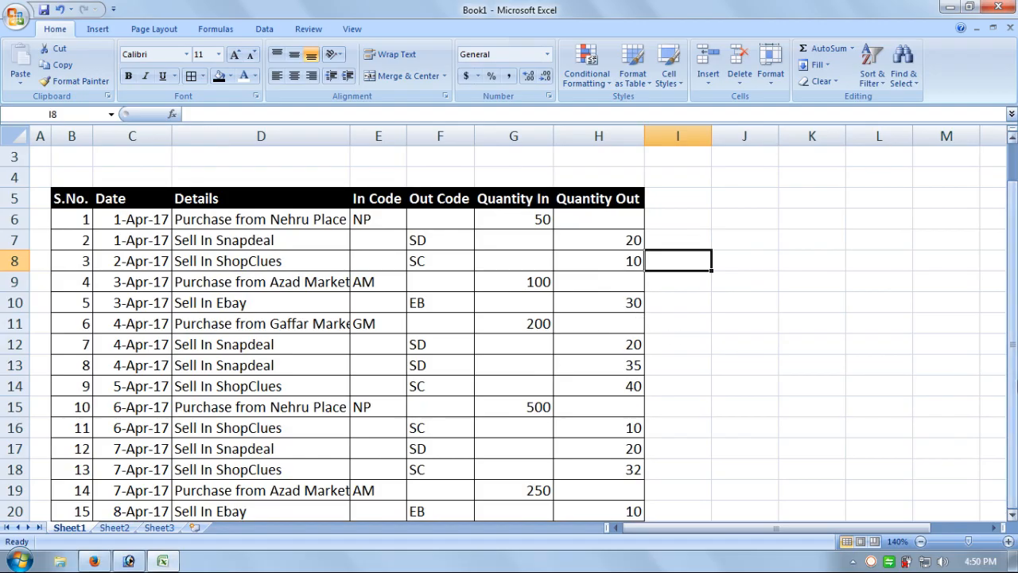
left_click_drag(1014, 330, 1014, 324)
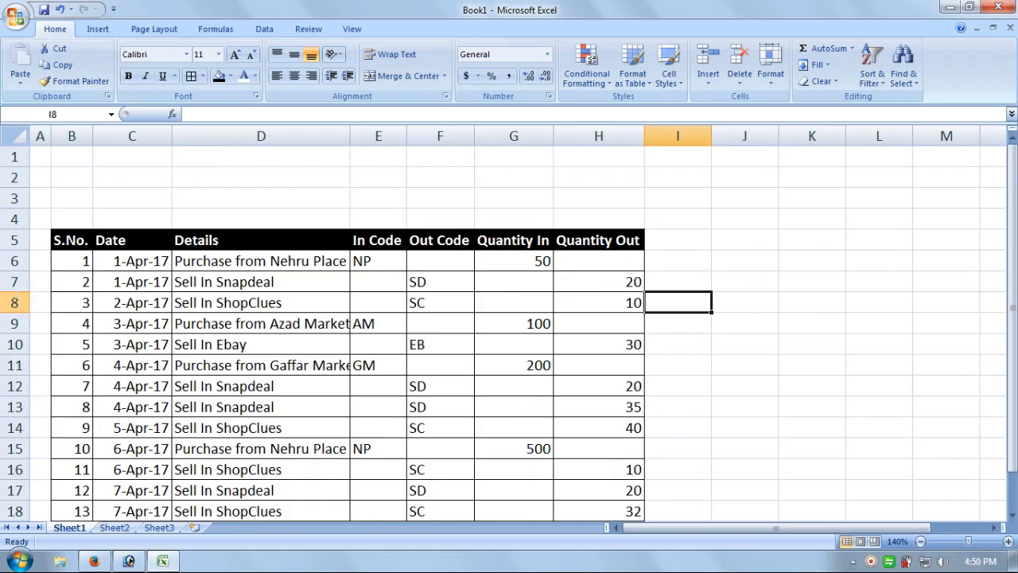
Insert two blank rows at row 4, above the register table.
right_click(19, 219)
left_click(57, 295)
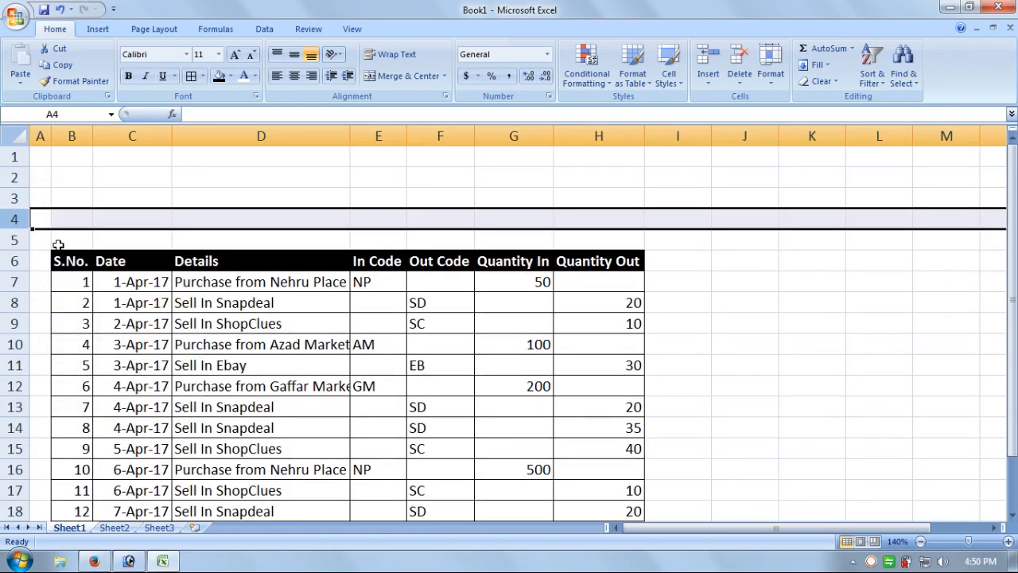
right_click(24, 221)
left_click(62, 299)
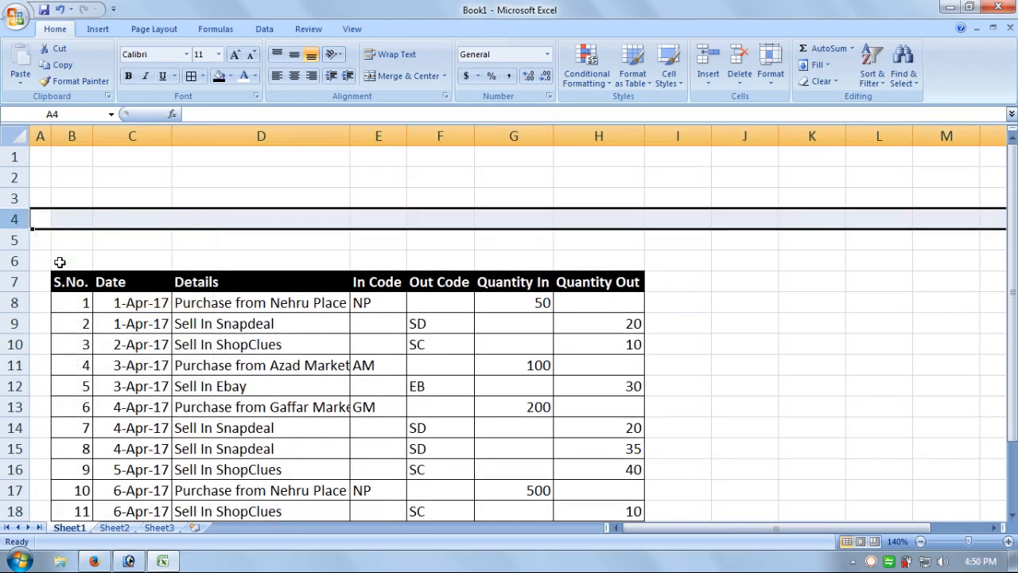
left_click(48, 238)
left_click(73, 240)
left_click_drag(72, 240, 589, 234)
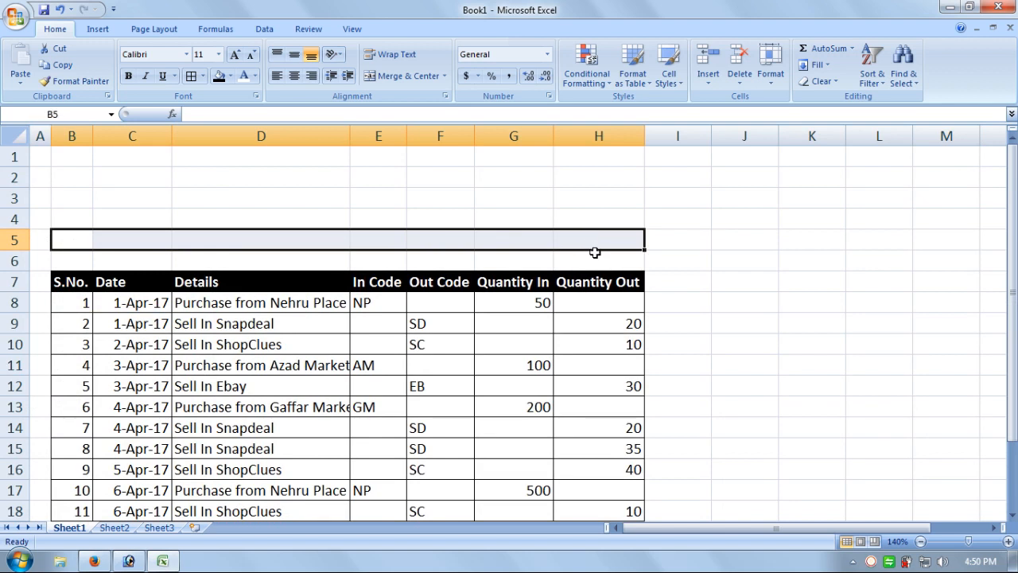
left_click(684, 286)
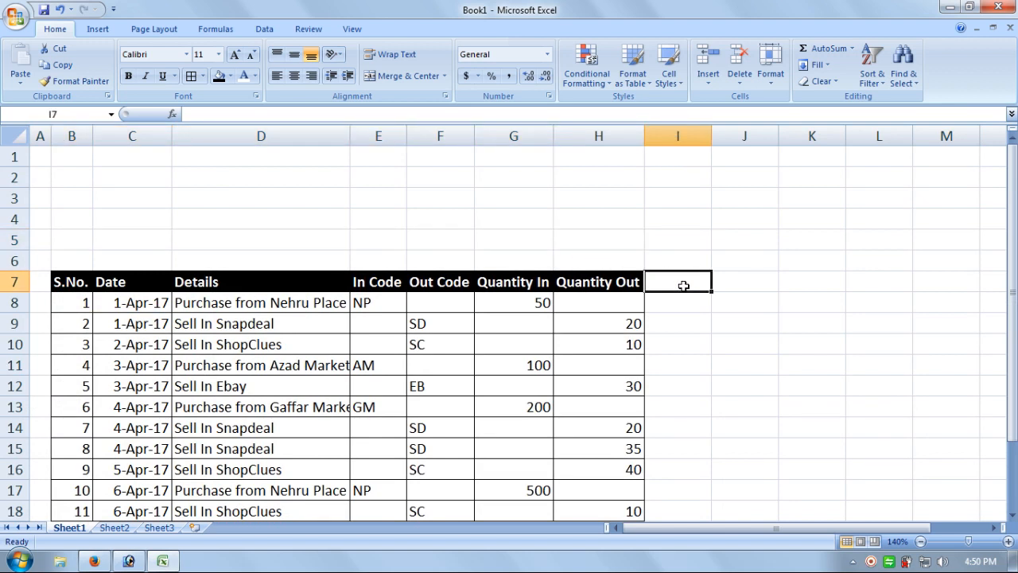
left_click(78, 217)
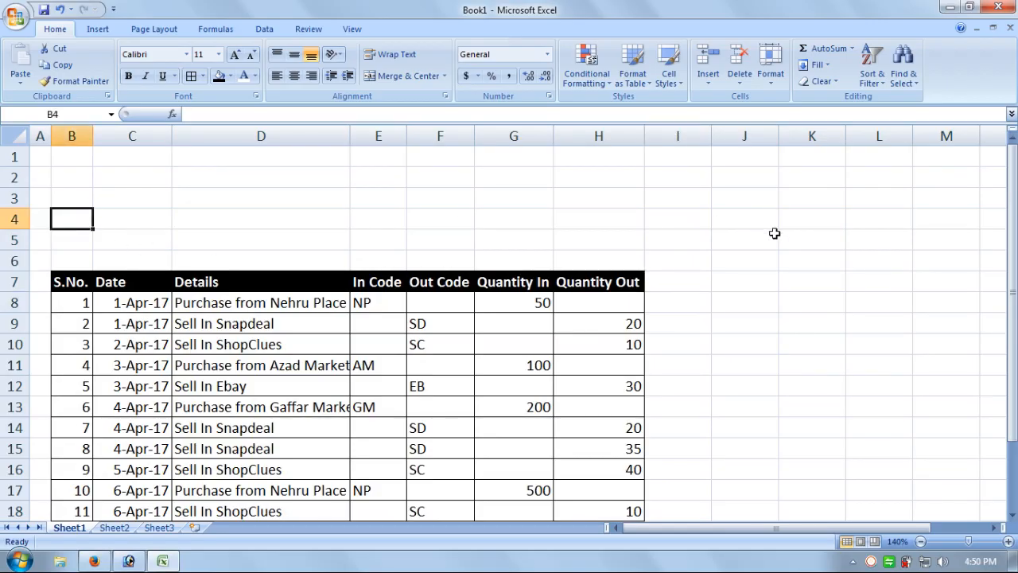
left_click(774, 233)
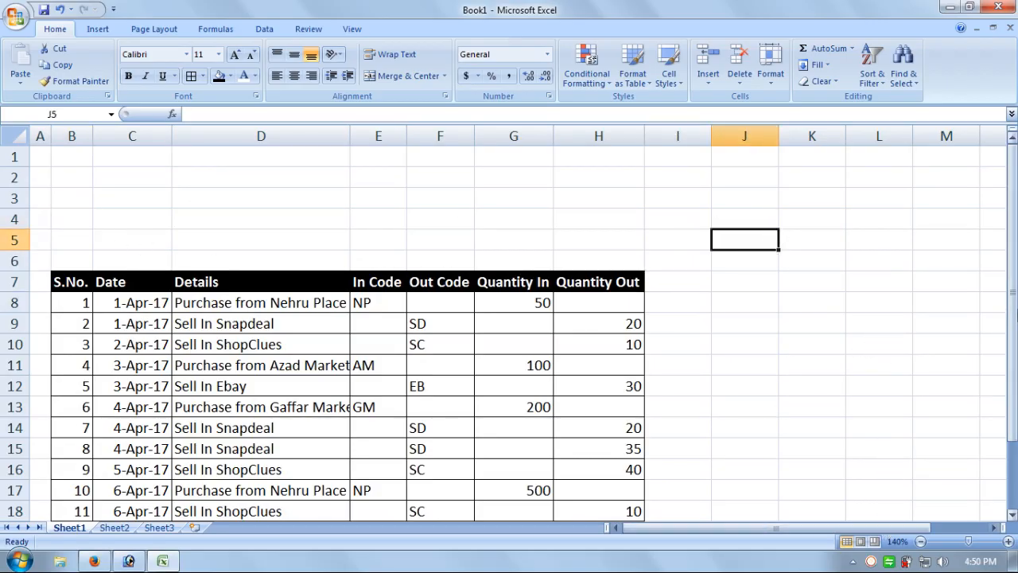
Narrow the empty column I beside the register so it serves as a thin spacer.
left_click_drag(1014, 314, 966, 318)
left_click(723, 205)
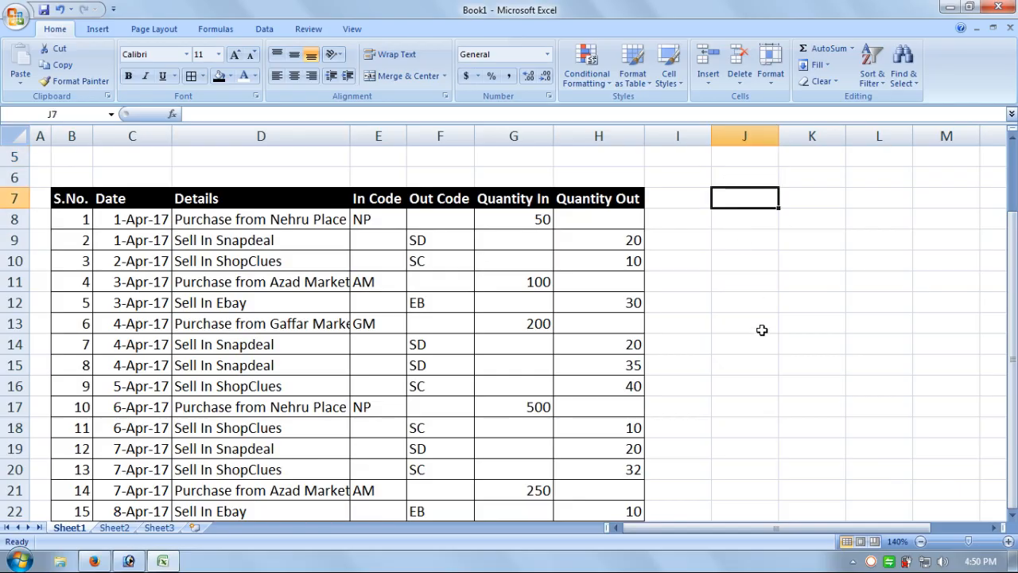
left_click_drag(711, 132, 663, 136)
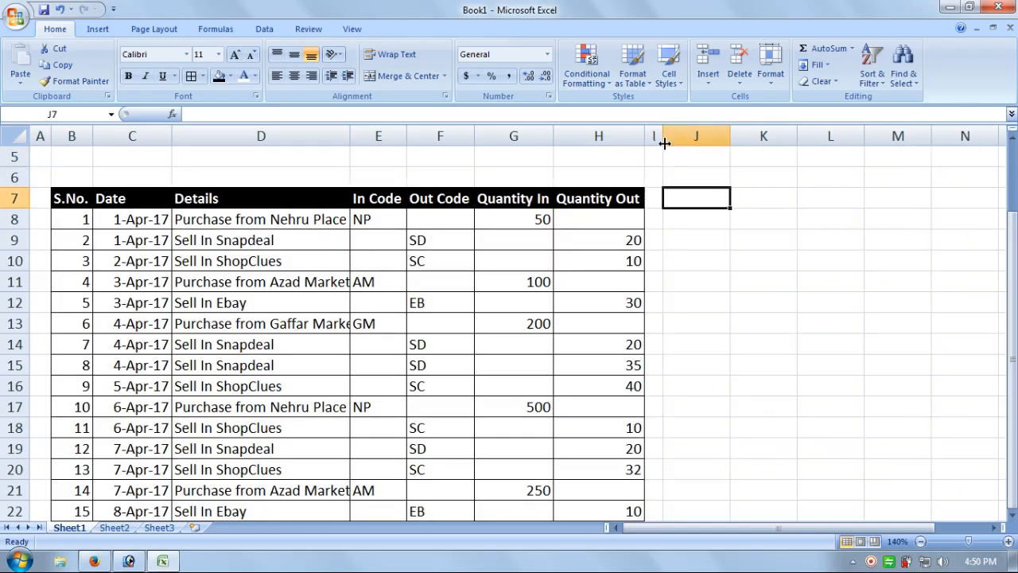
Enter the summary headings Buy In, Qty., Sell Out and Qty. across J8:M8.
left_click(734, 229)
left_click(709, 198)
left_click(704, 216)
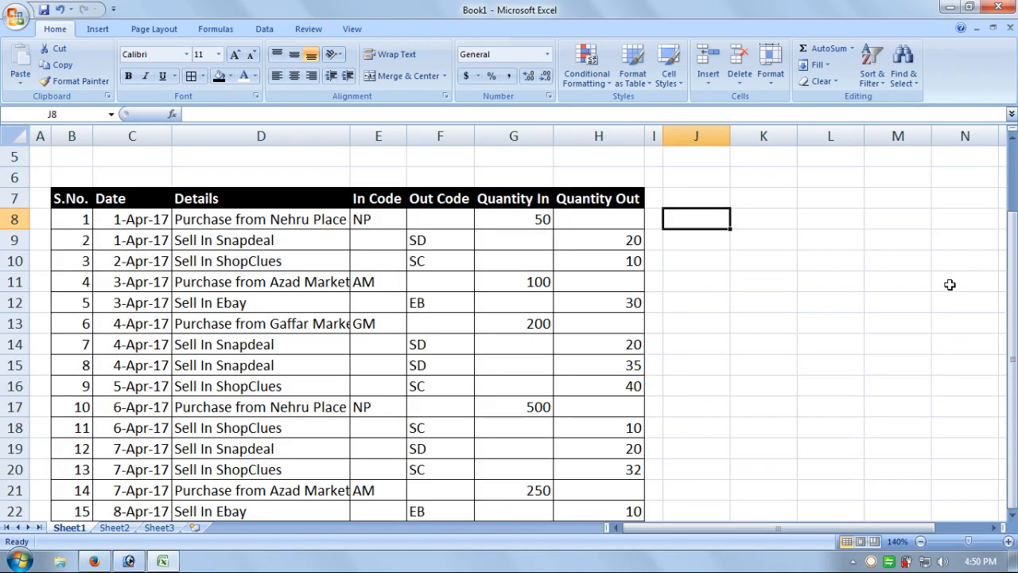
type("Buy In")
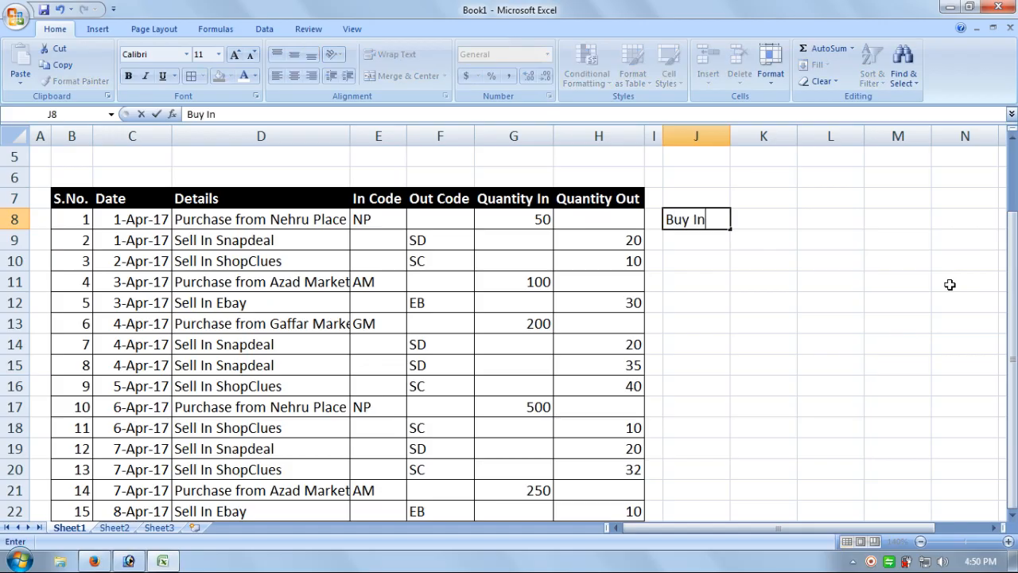
key("Tab")
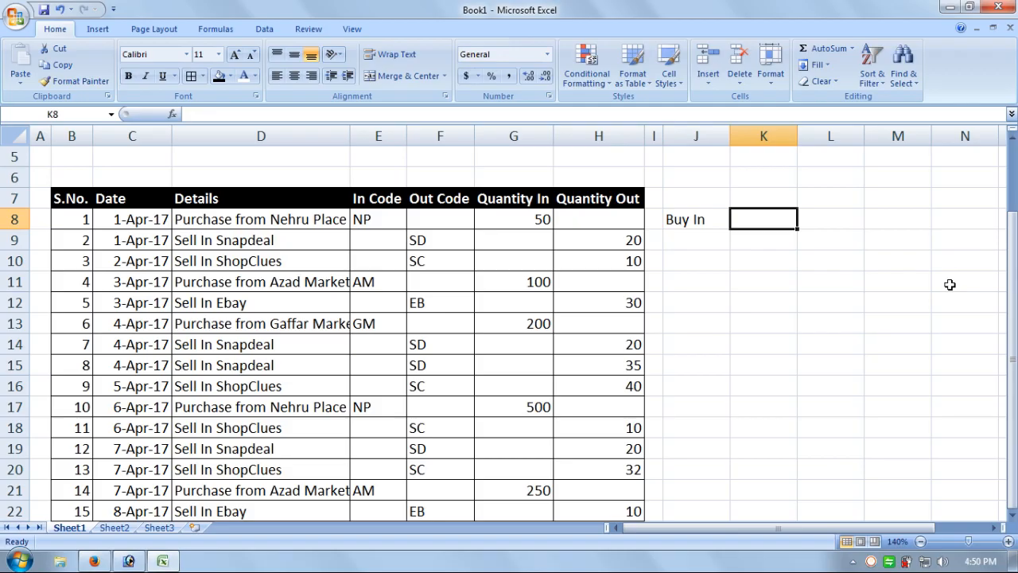
type("Qty.")
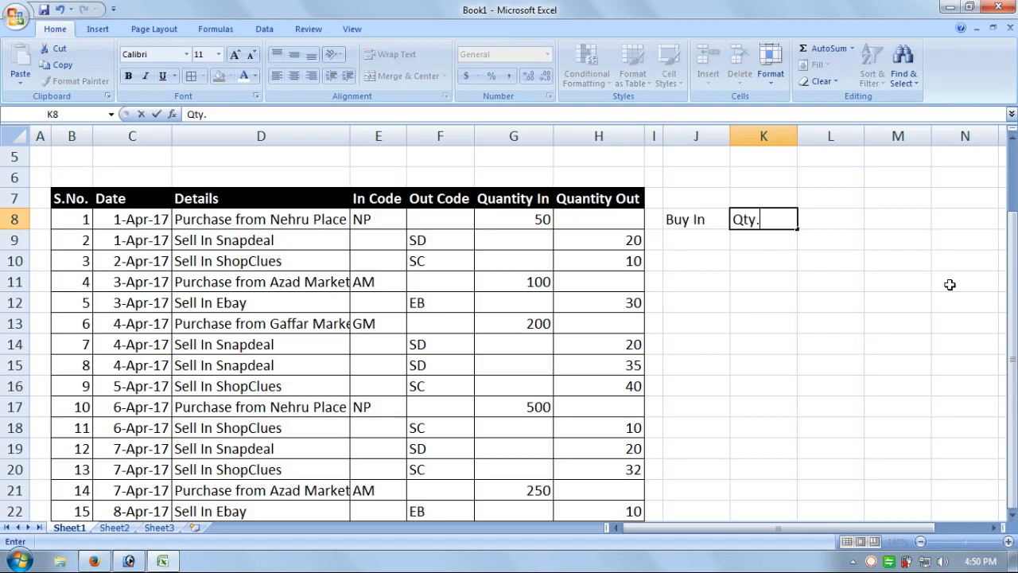
key("Tab")
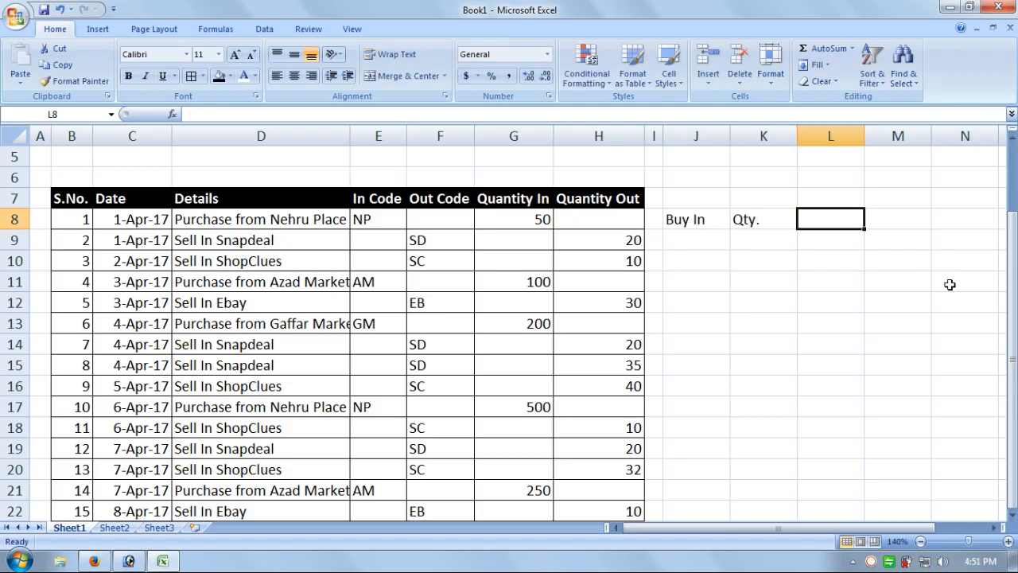
type("Se")
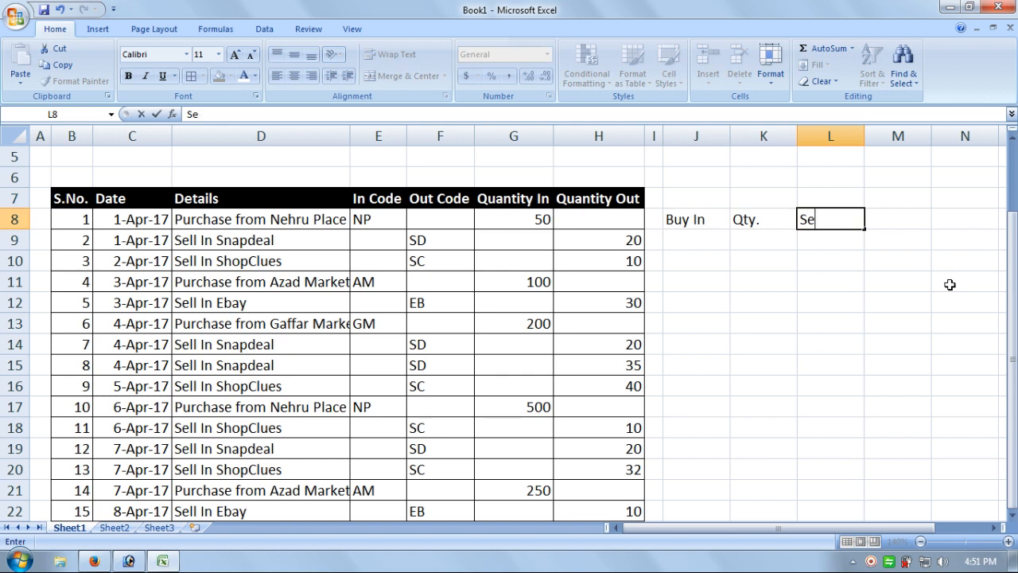
type("ll Out")
key("Tab")
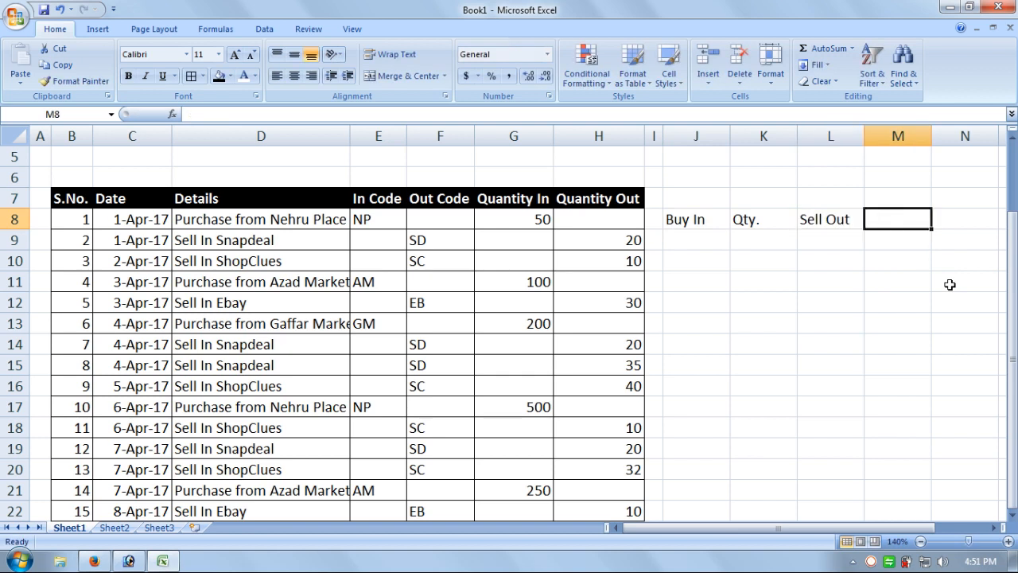
type("Qty")
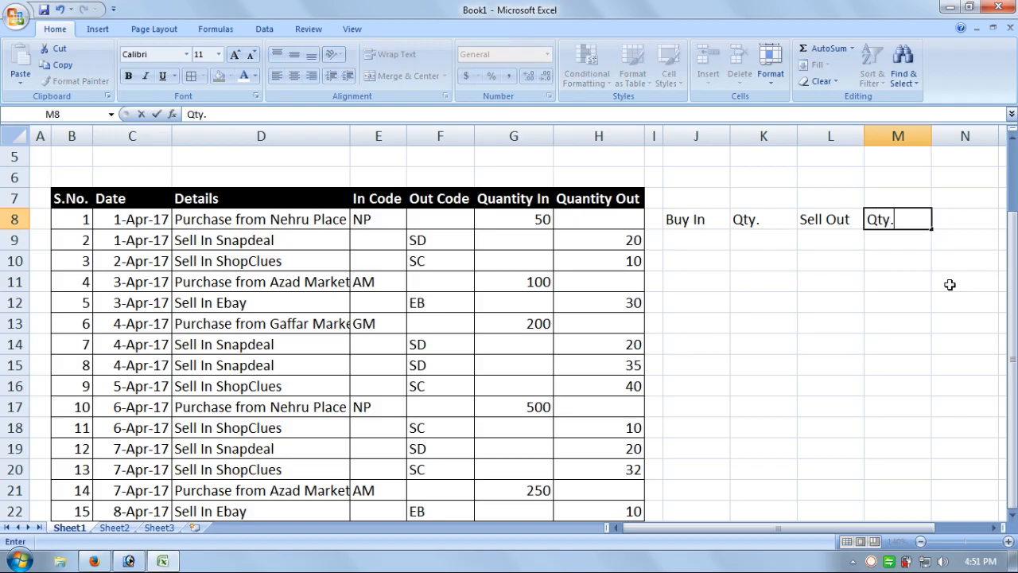
type(".")
key("Return")
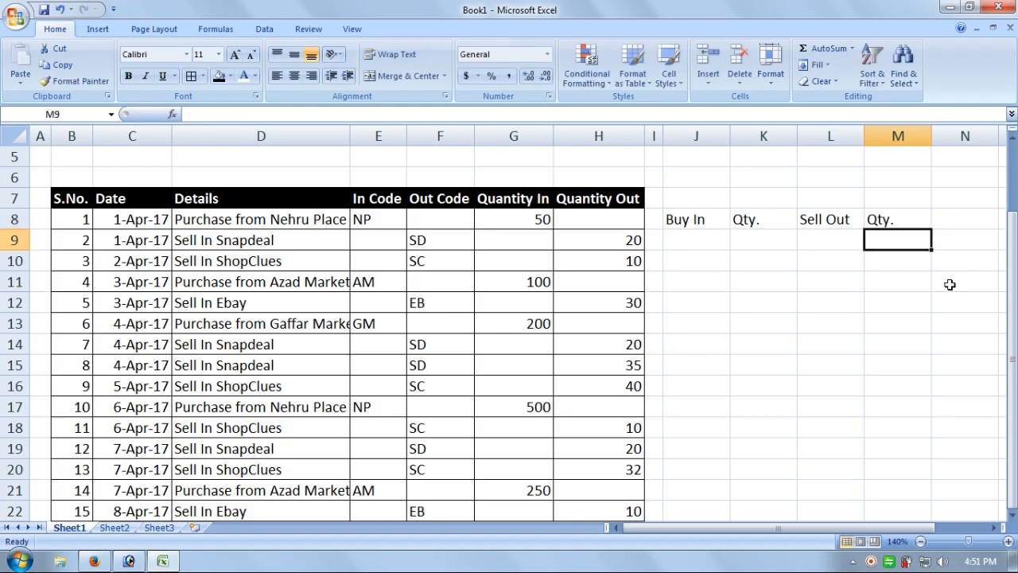
Merge and center J7:M7 above the summary headings and enter the title "Total Quantity Balance".
left_click_drag(700, 196, 891, 191)
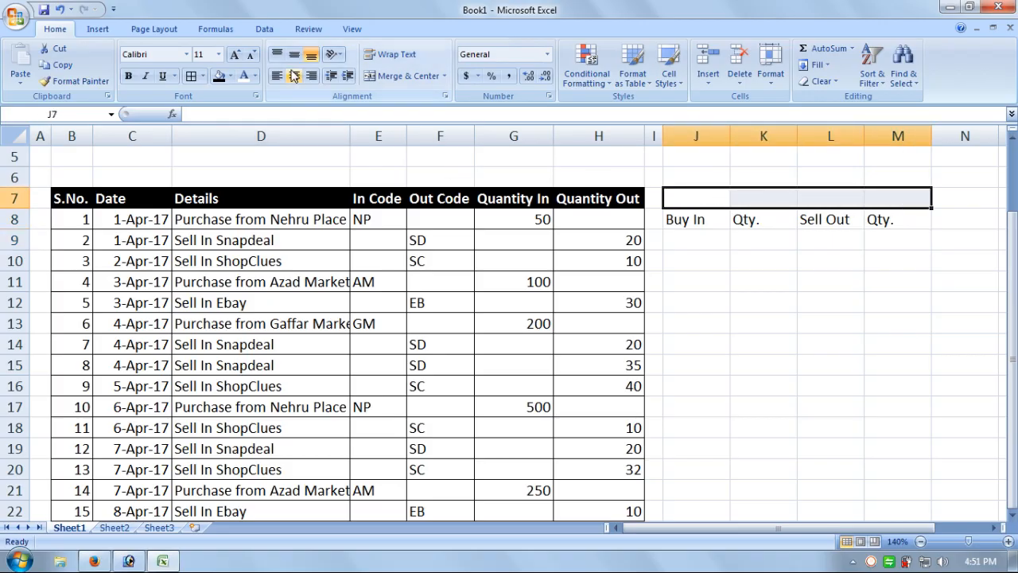
left_click(428, 76)
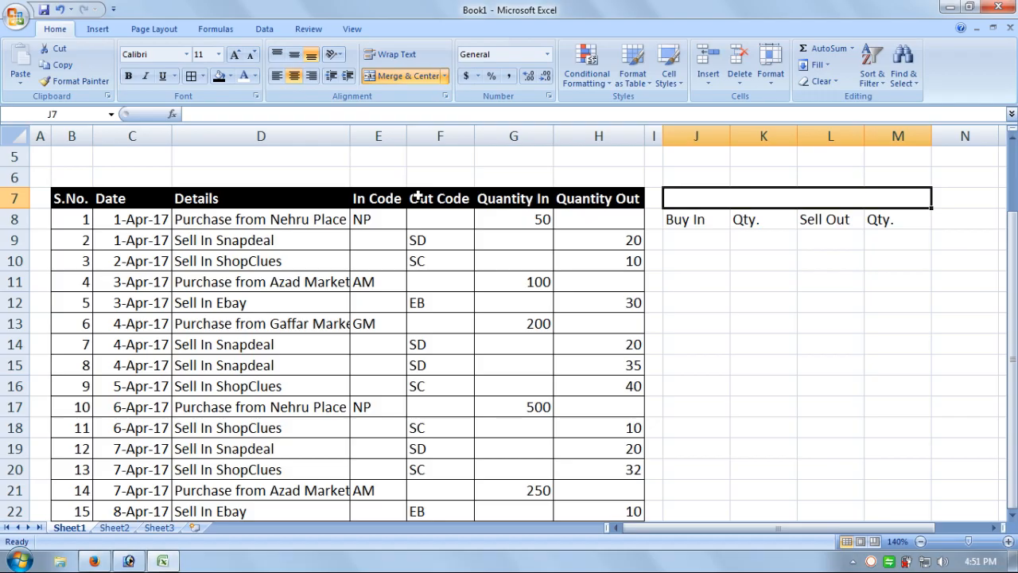
type("Total")
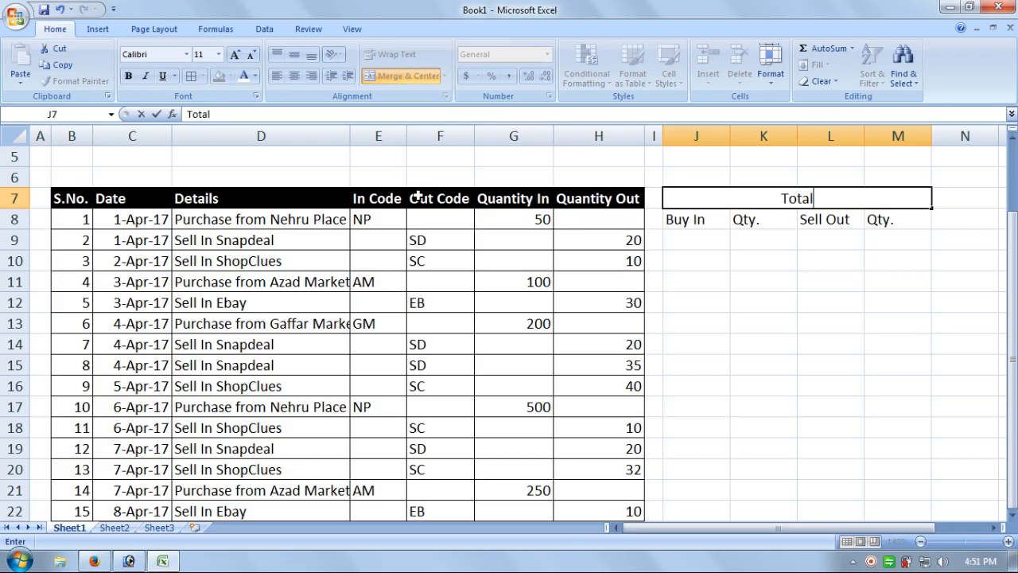
type(" Q")
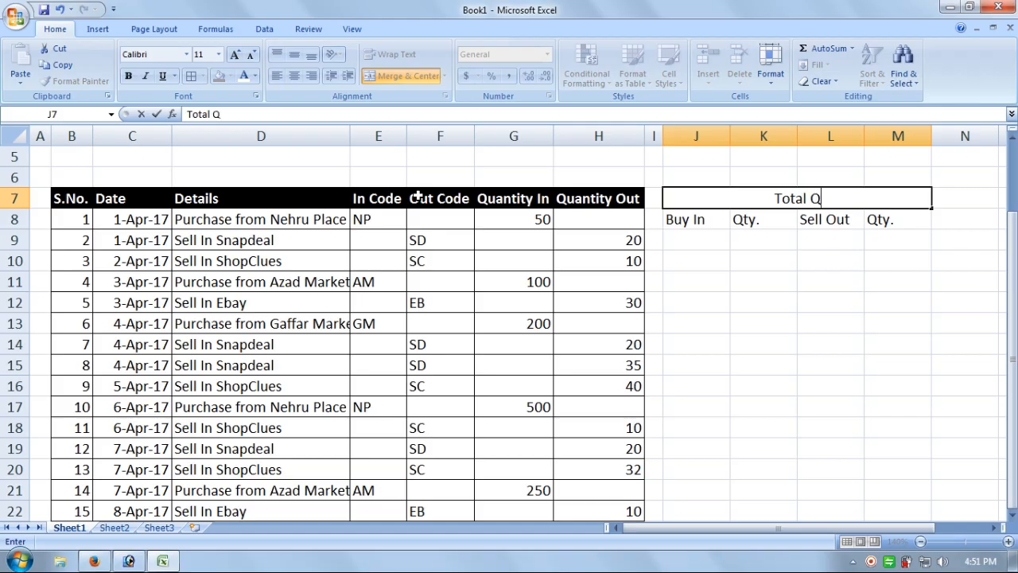
type("uant")
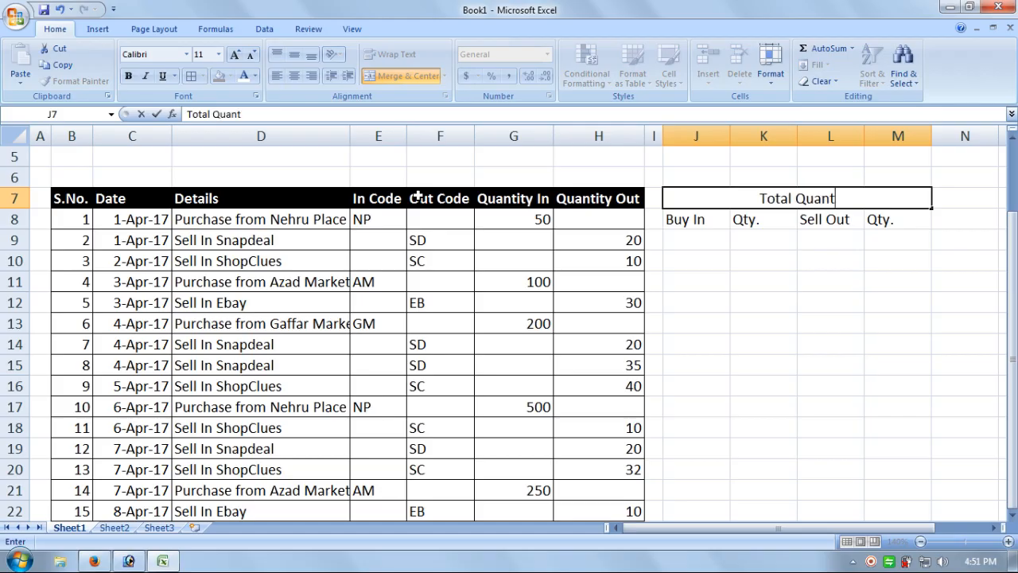
type("ity")
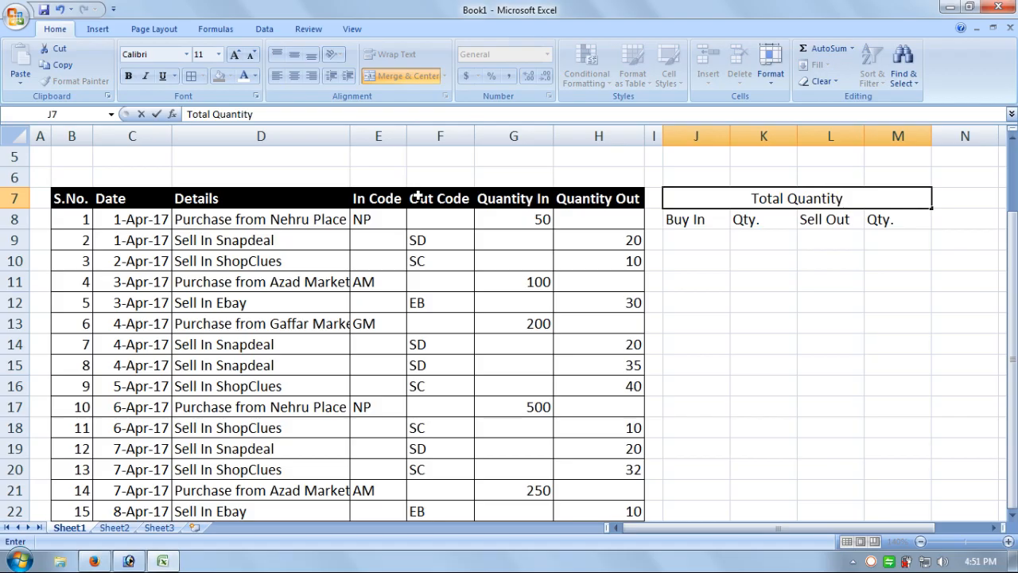
type(" Ba")
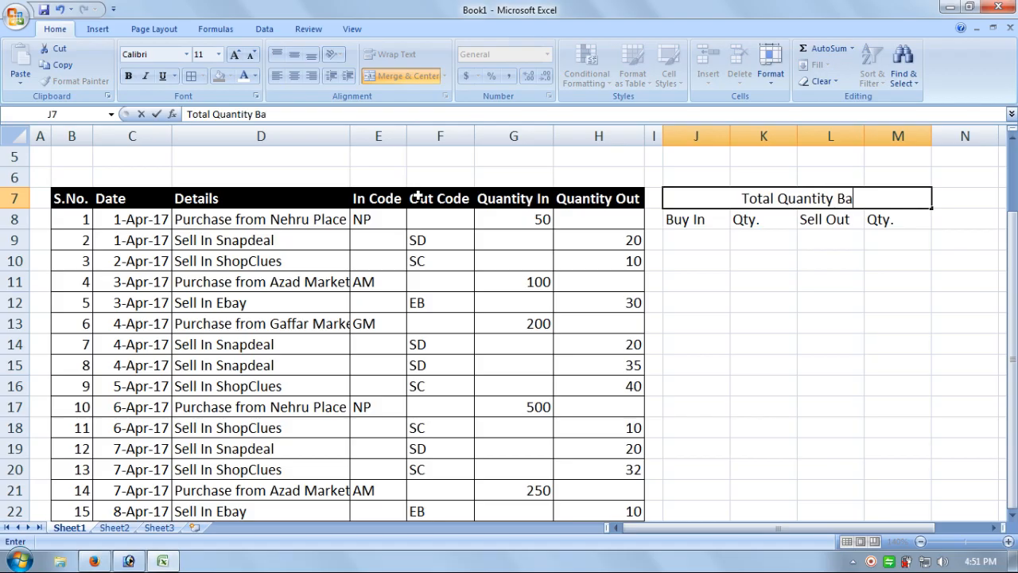
type("lance")
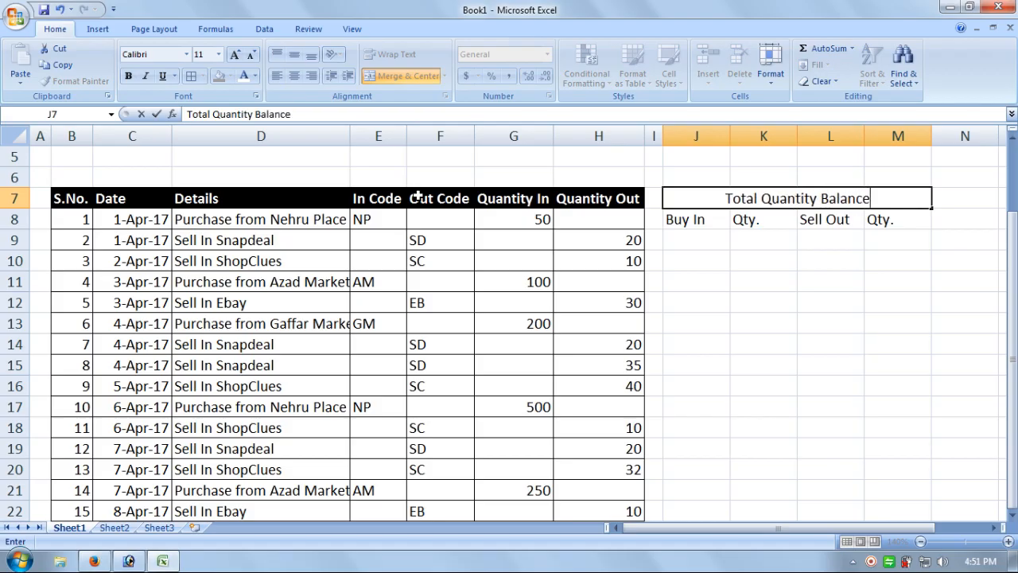
key("Return")
Format the Total Quantity Balance title with a black fill and bold white text.
left_click(704, 198)
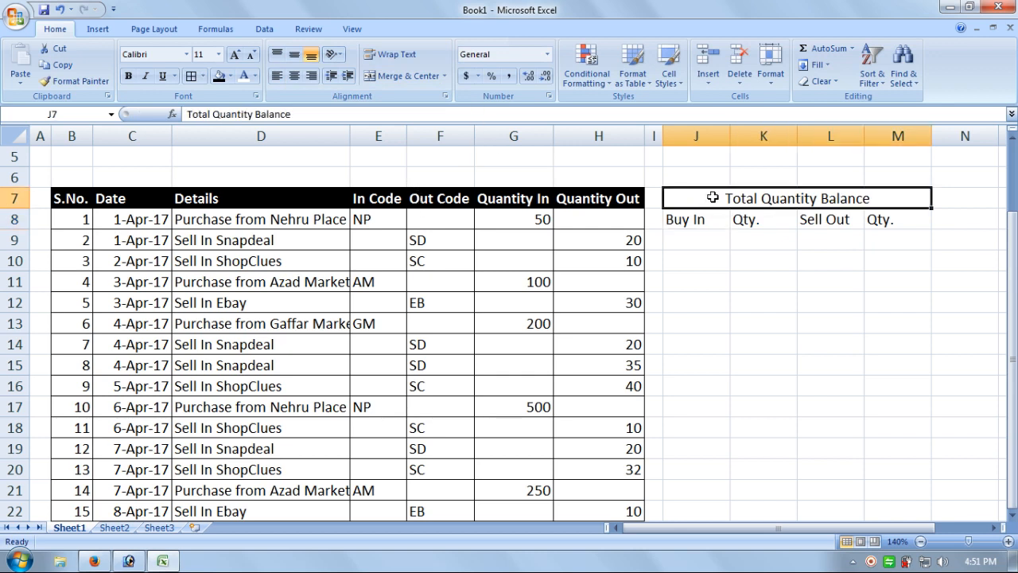
left_click(230, 75)
left_click(231, 76)
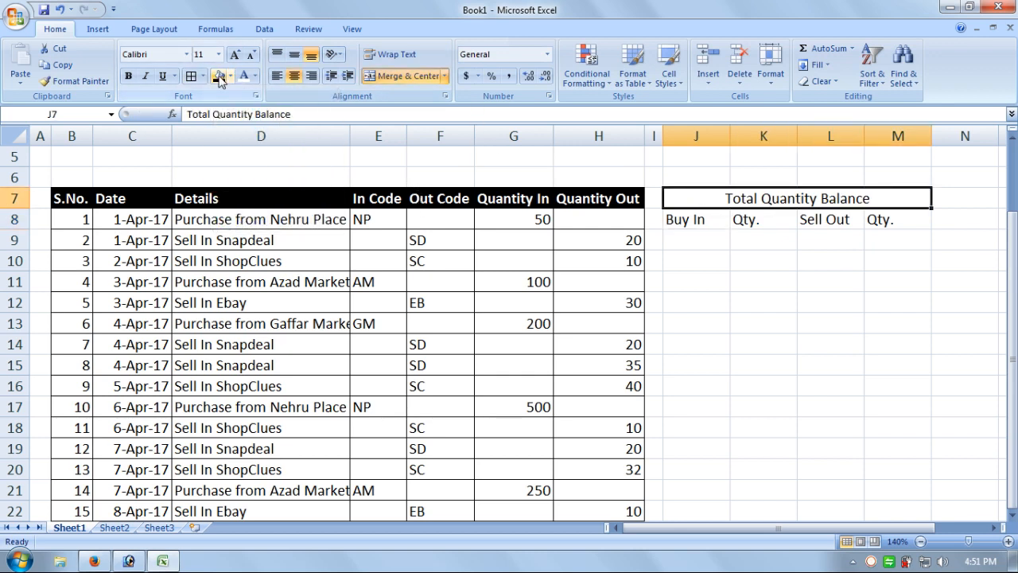
left_click(218, 76)
left_click(244, 76)
left_click(127, 77)
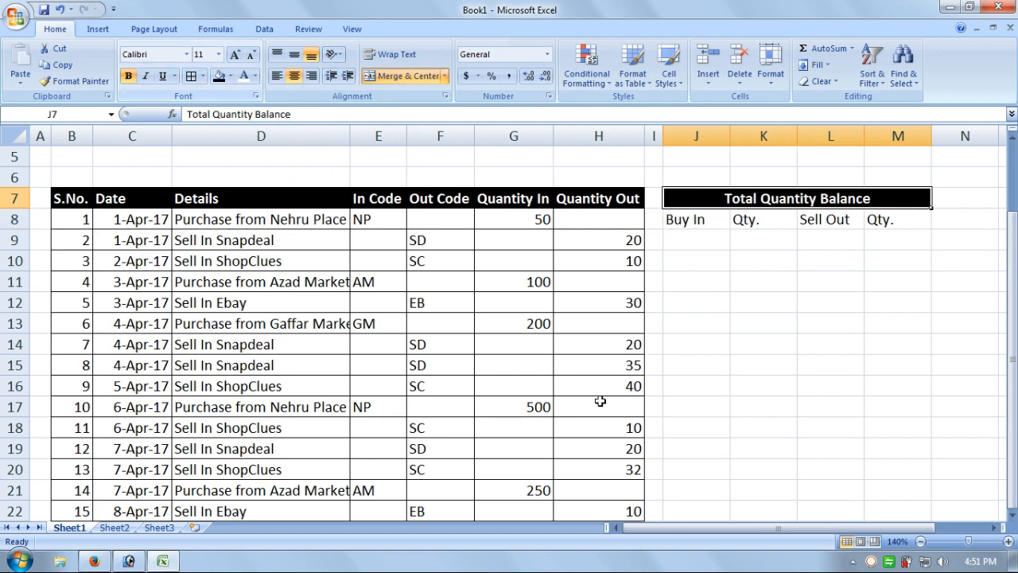
left_click(694, 390)
left_click(700, 236)
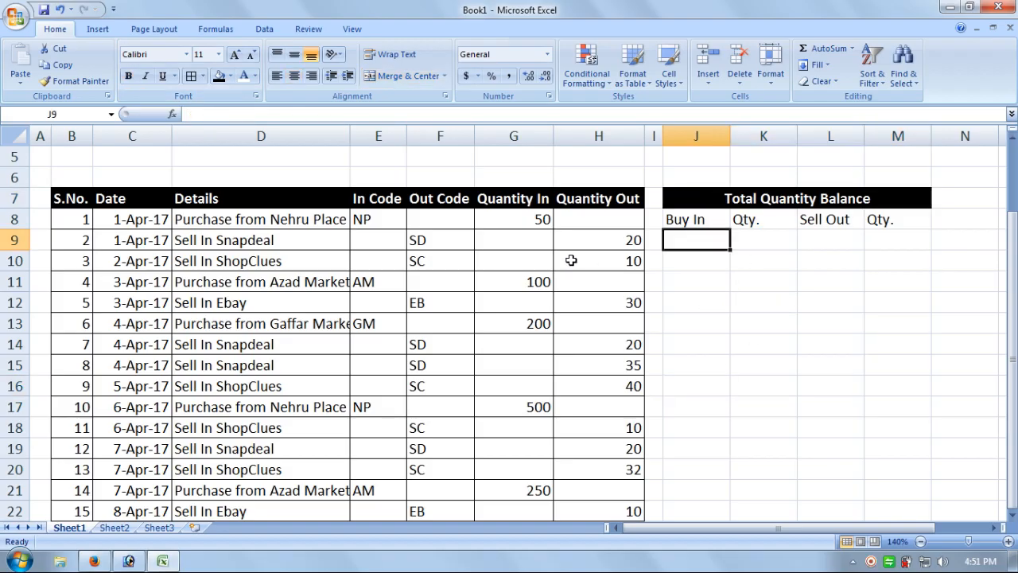
left_click(275, 221)
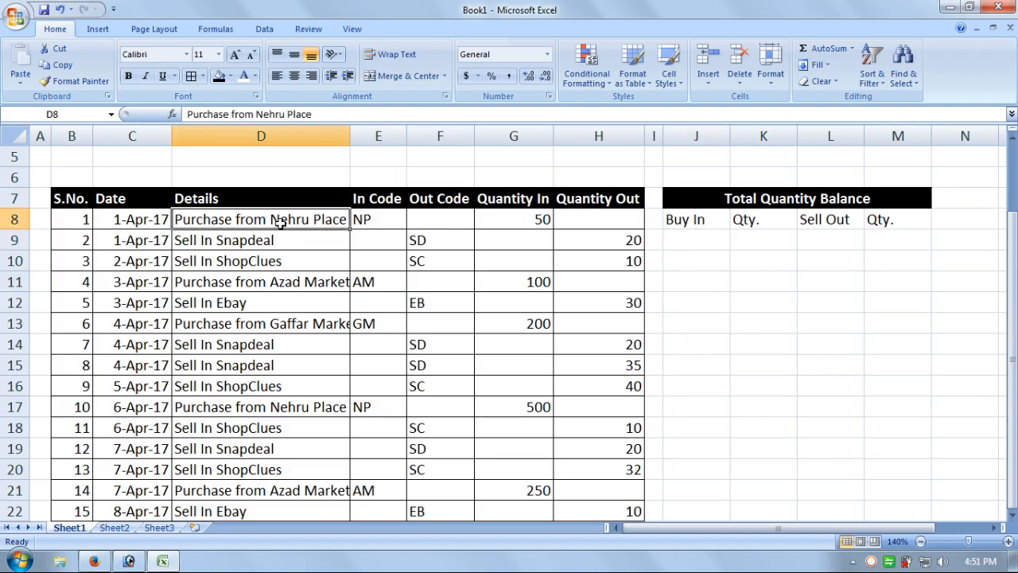
left_click(304, 284)
left_click(304, 331)
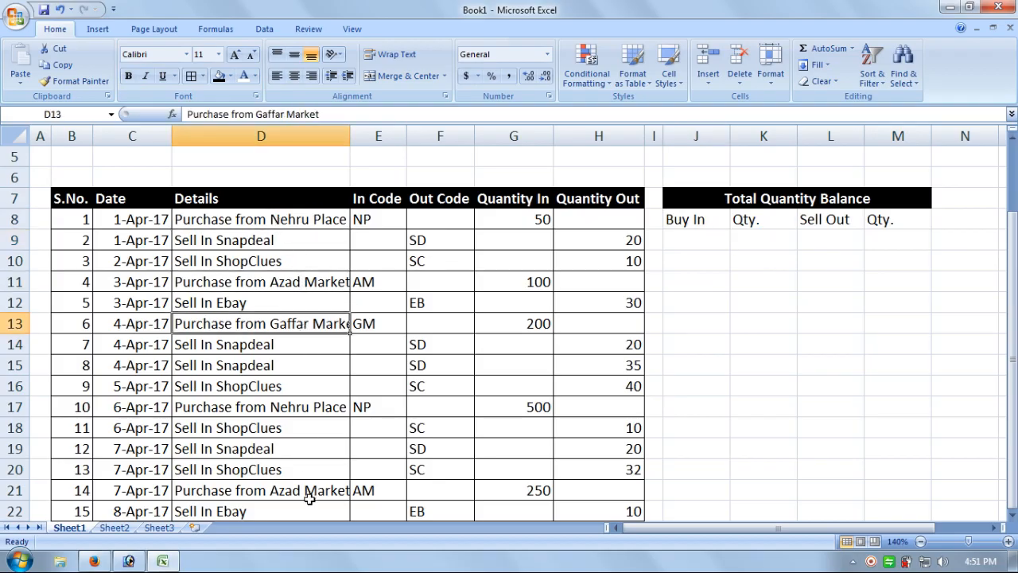
left_click(703, 239)
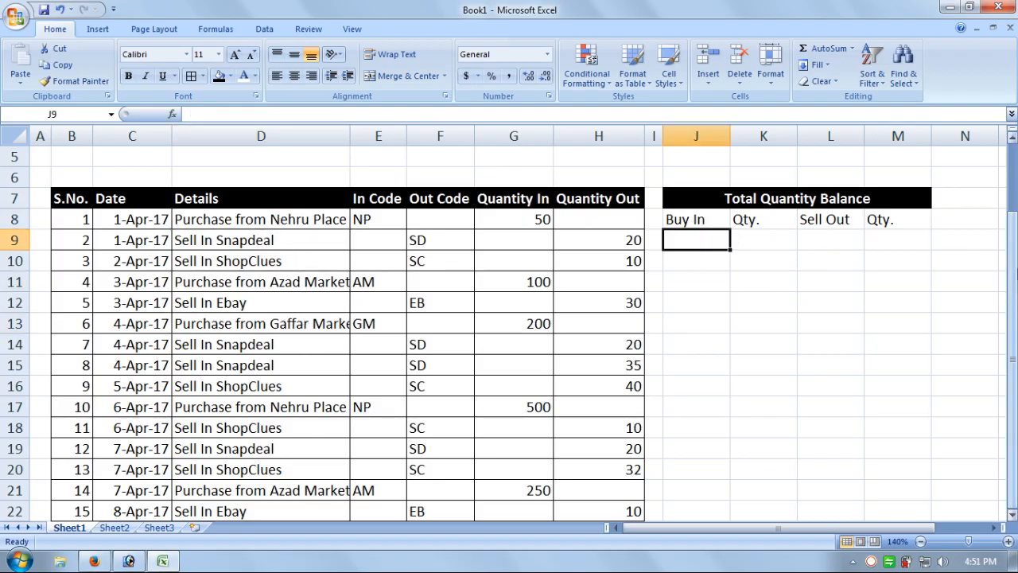
Enter Nehru Place in J9 as the first Buy In source and widen column J to fit the name.
type("N")
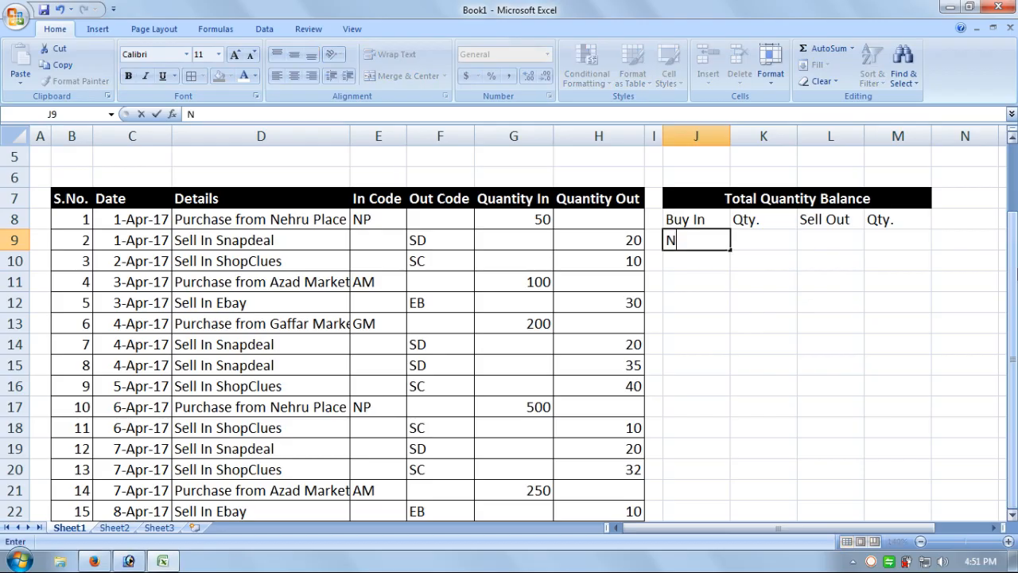
type("ehru Place")
key("Return")
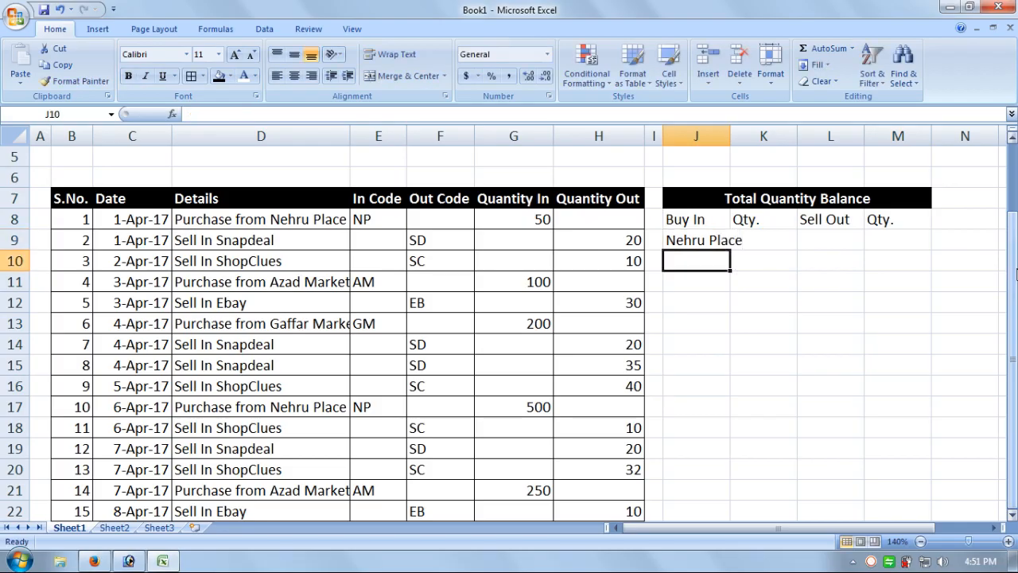
left_click_drag(727, 139, 748, 138)
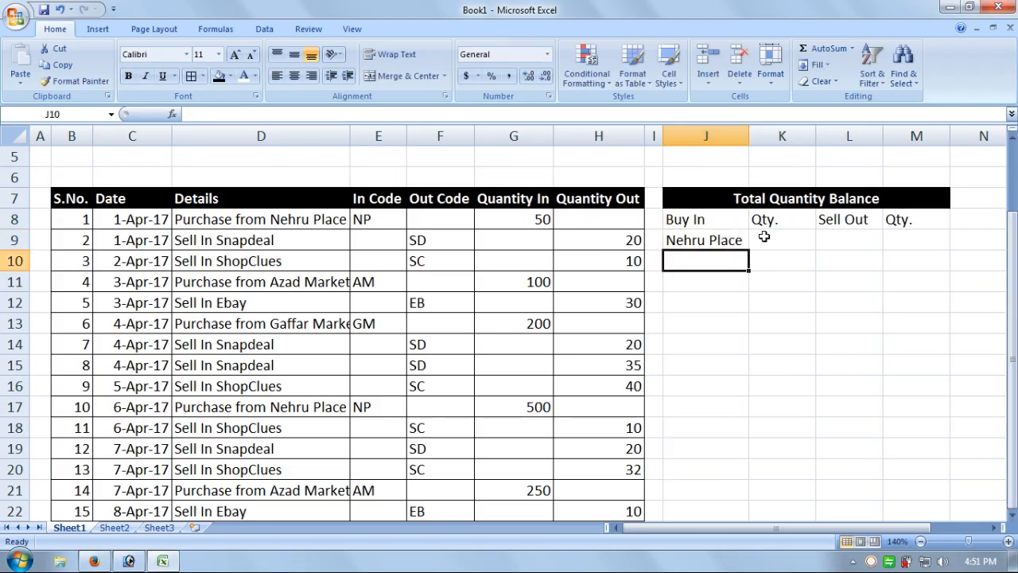
left_click(773, 241)
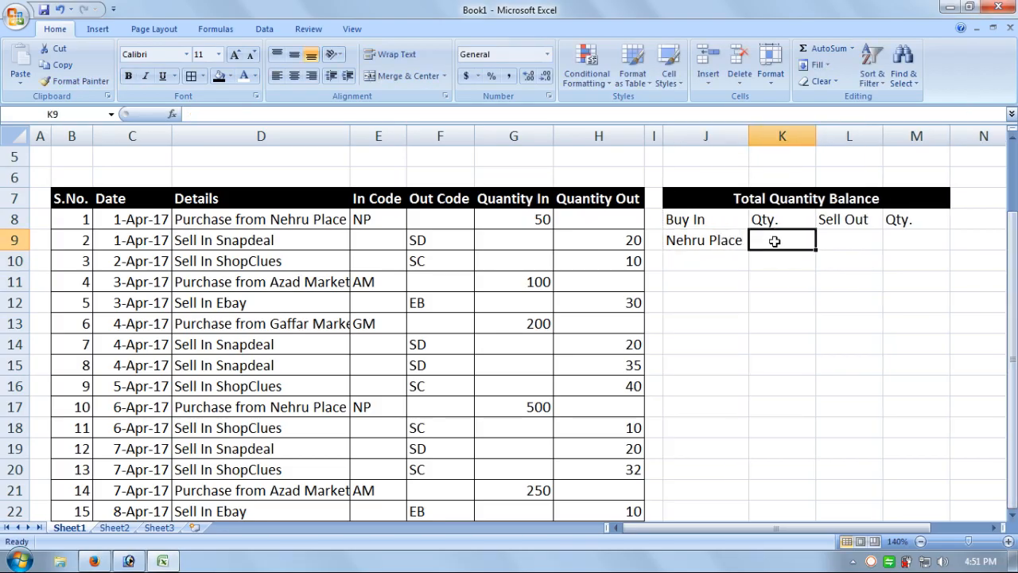
Add Azad Market in J10 and Gaffar Market in J11 to the Buy In list.
left_click(714, 260)
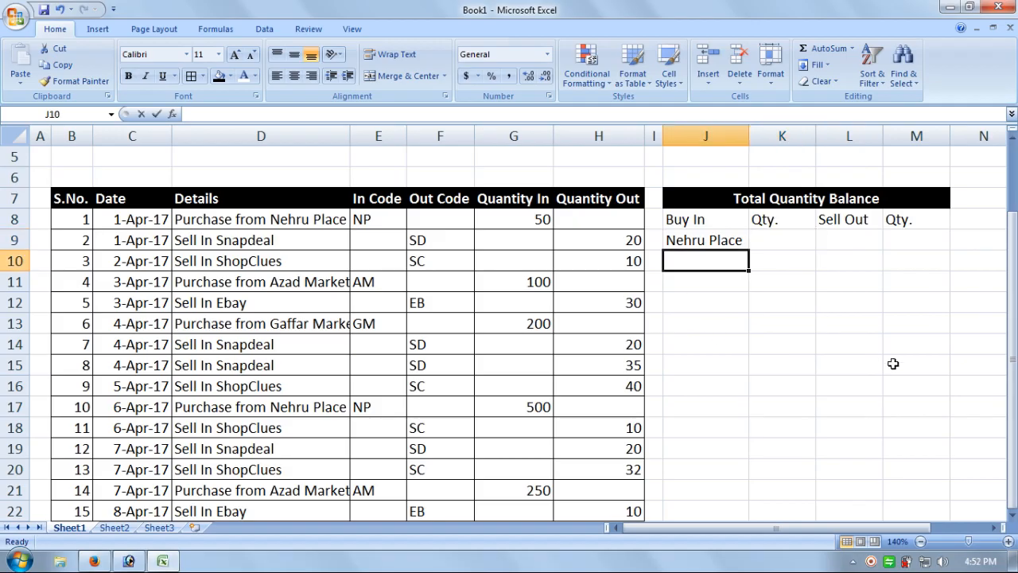
type("Azad")
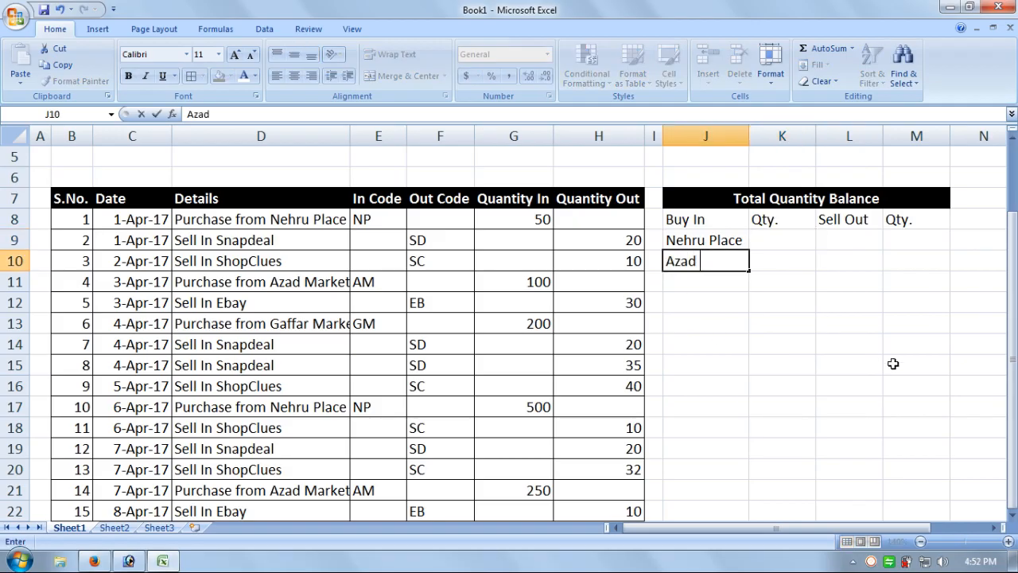
type(" Market")
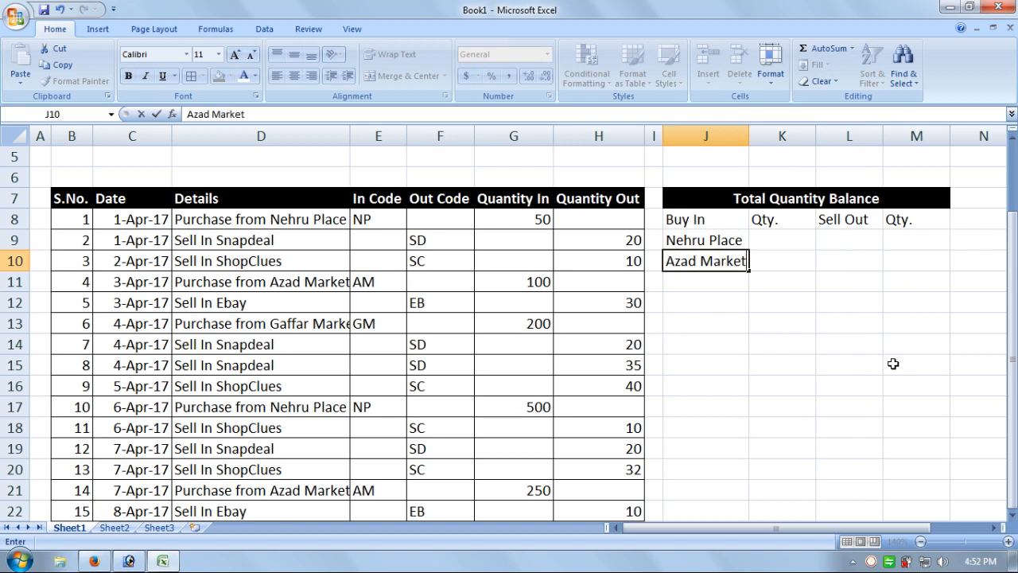
key("Return")
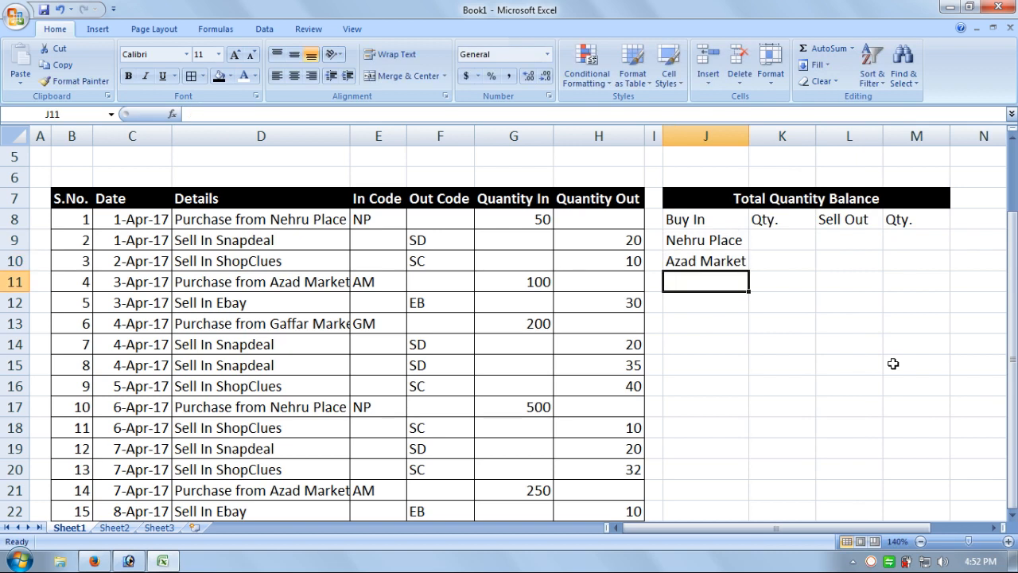
type("Gaf")
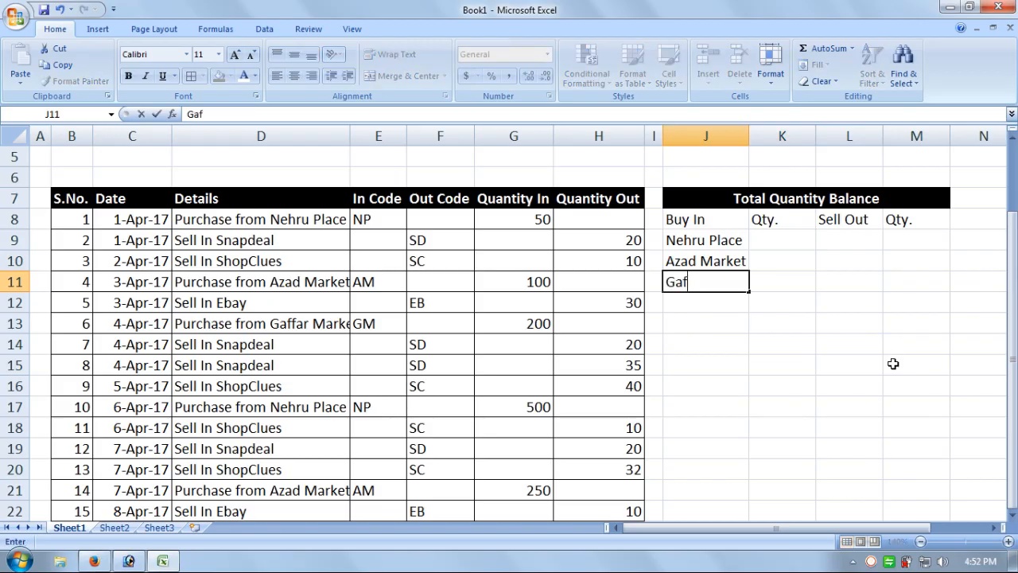
type("far Mar")
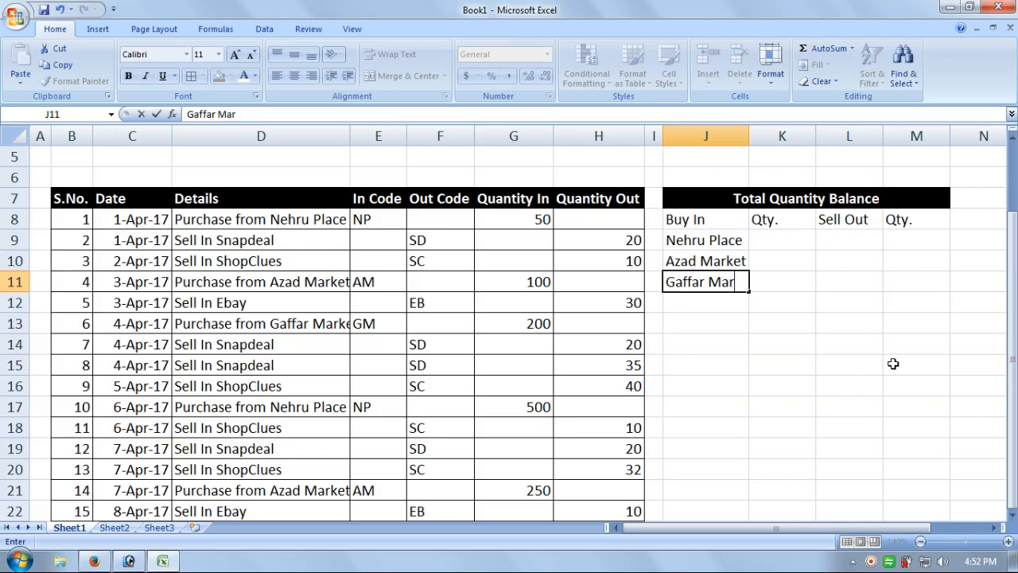
type("ket")
key("Return")
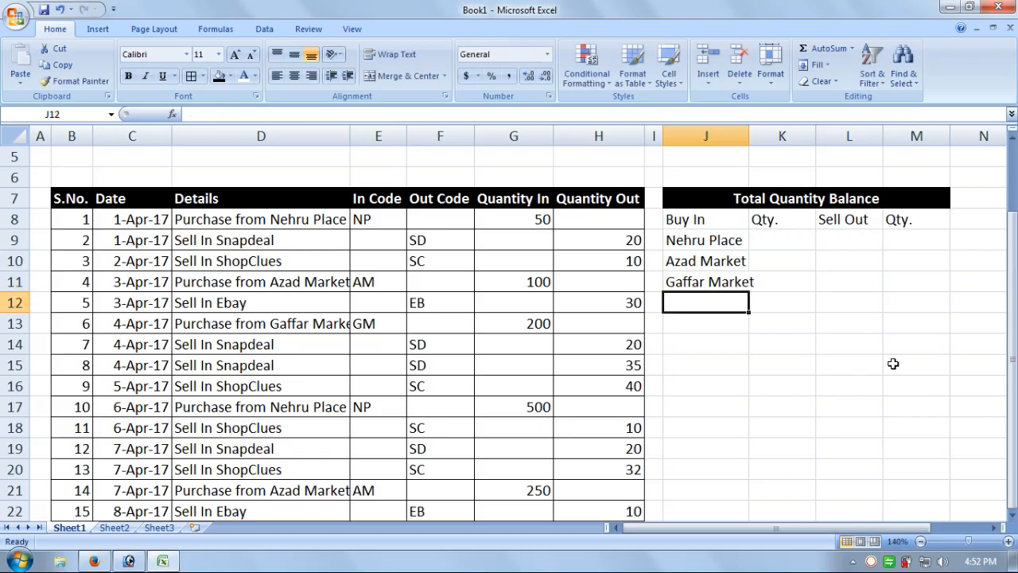
Fill the Sell Out list in L9:L11 with SnapDeal, ShopClues and Ebay.
left_click(780, 244)
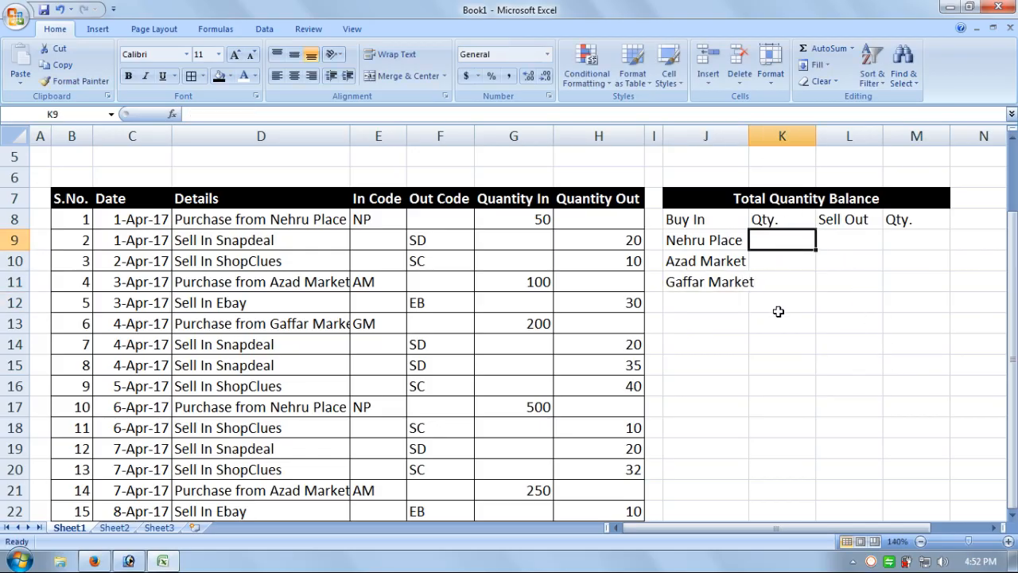
left_click(848, 242)
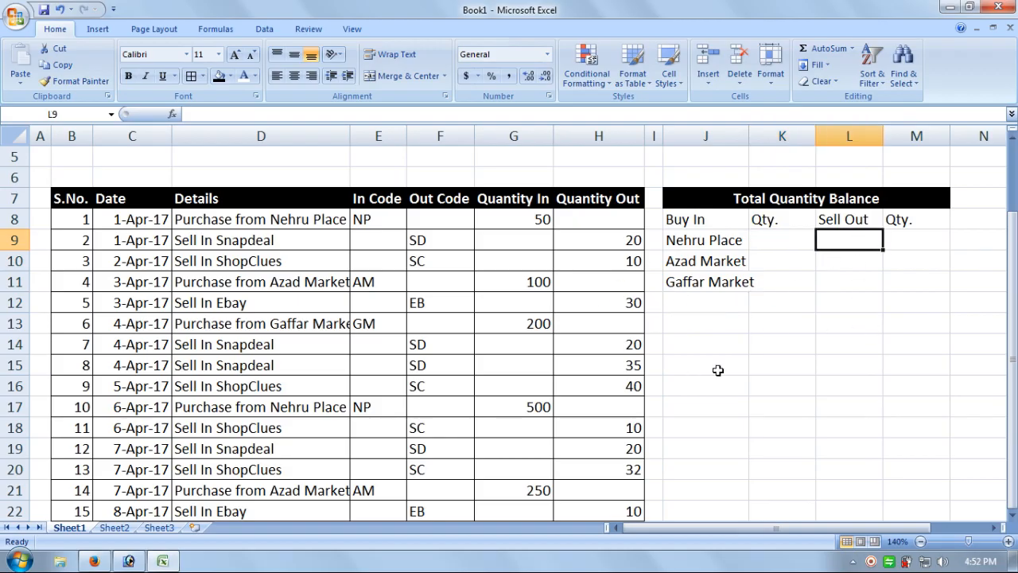
type("Snap")
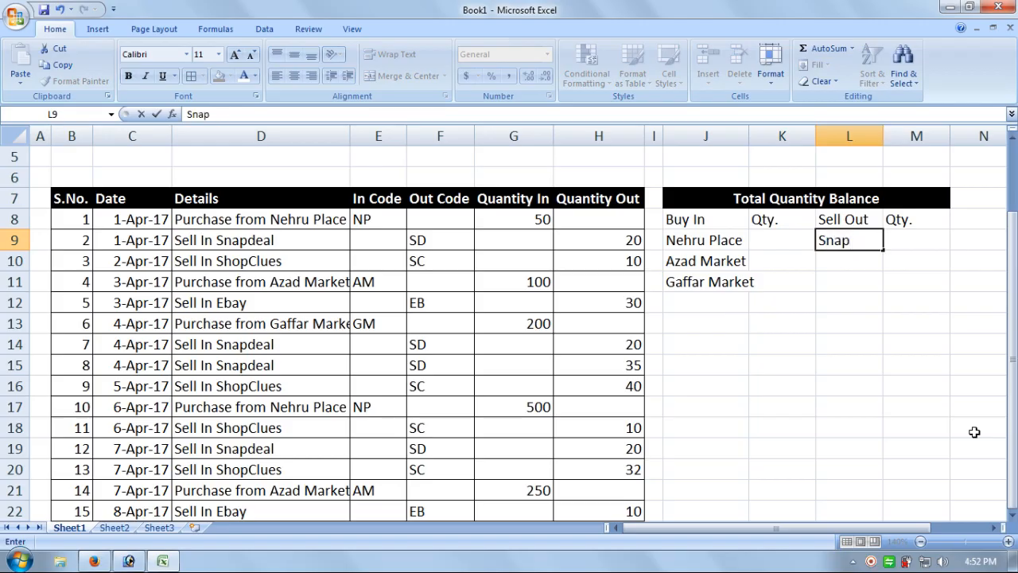
type("Deal")
key("Return")
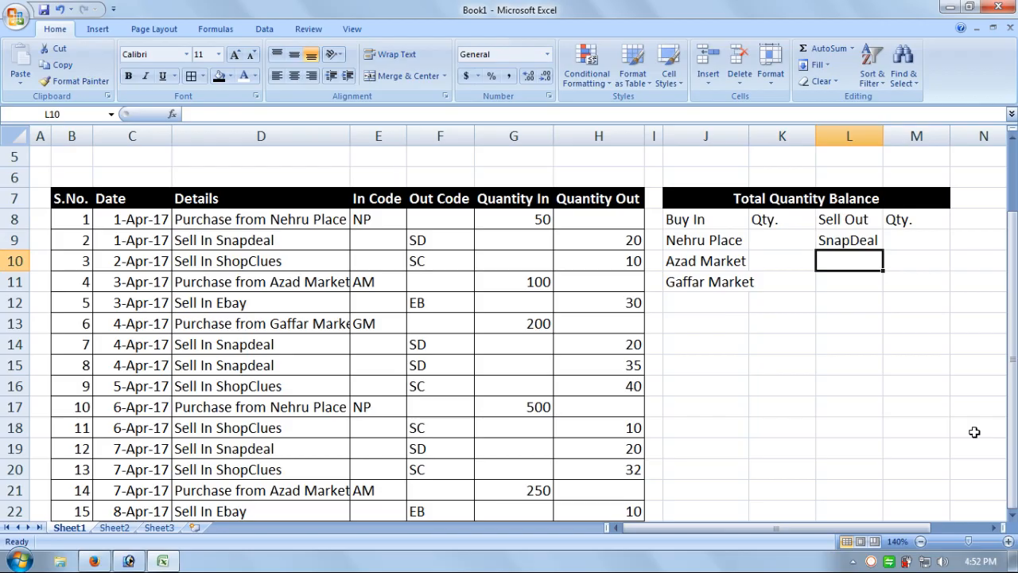
type("Shop")
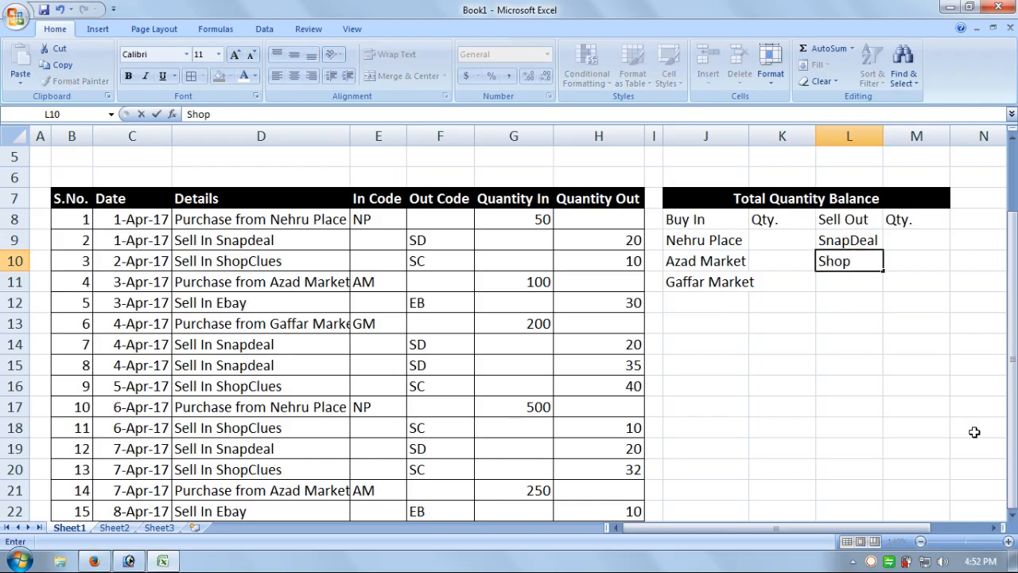
type("Clues")
key("Return")
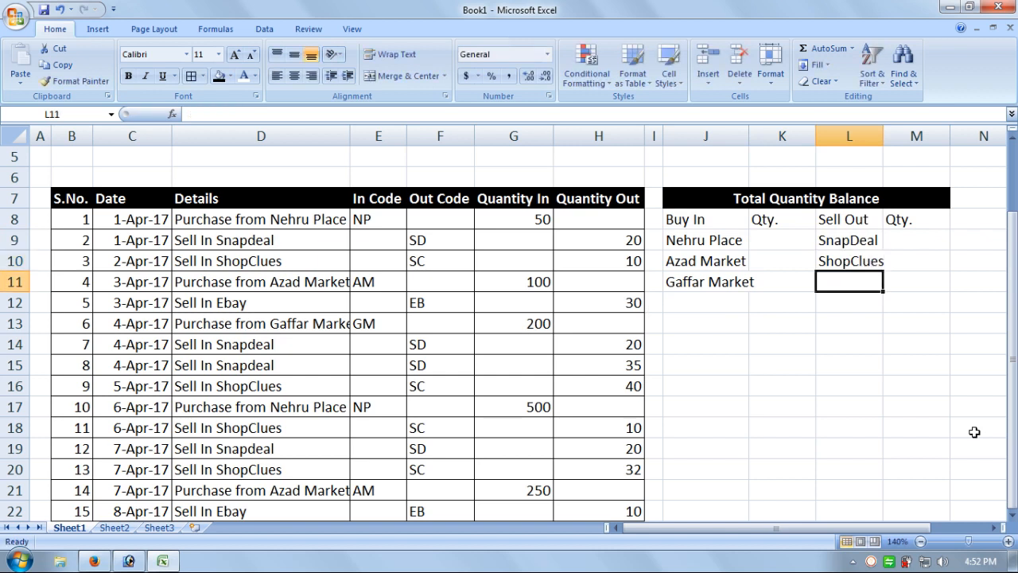
type("Ebay")
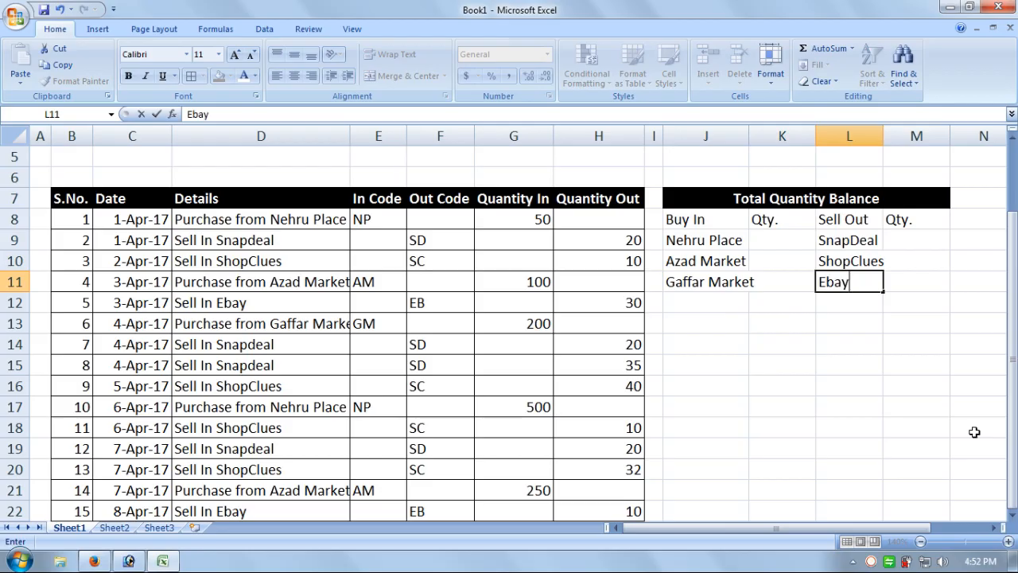
key("Return")
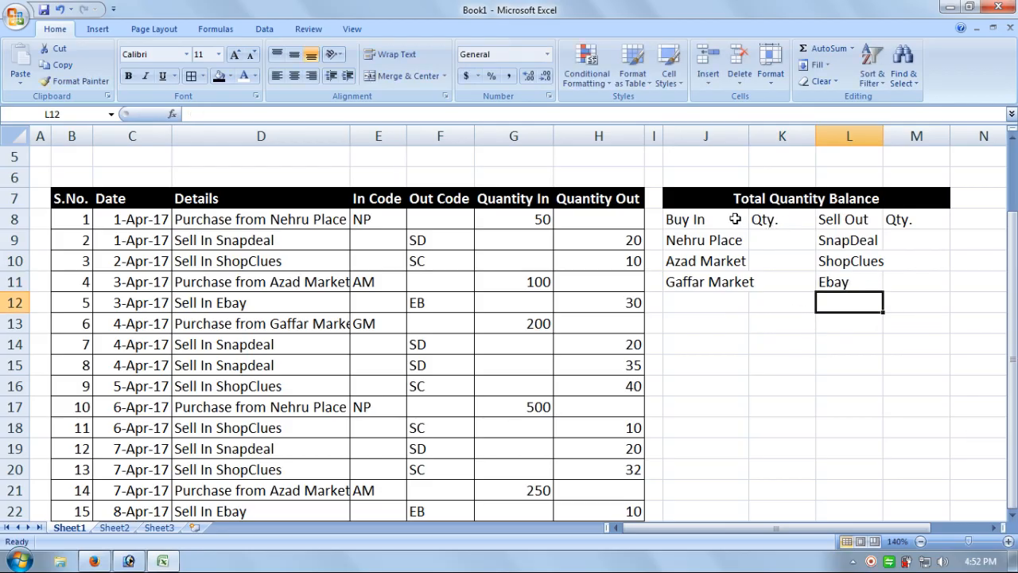
Select the whole Total Quantity Balance summary block, J7:M11, including its title.
left_click_drag(674, 198, 830, 280)
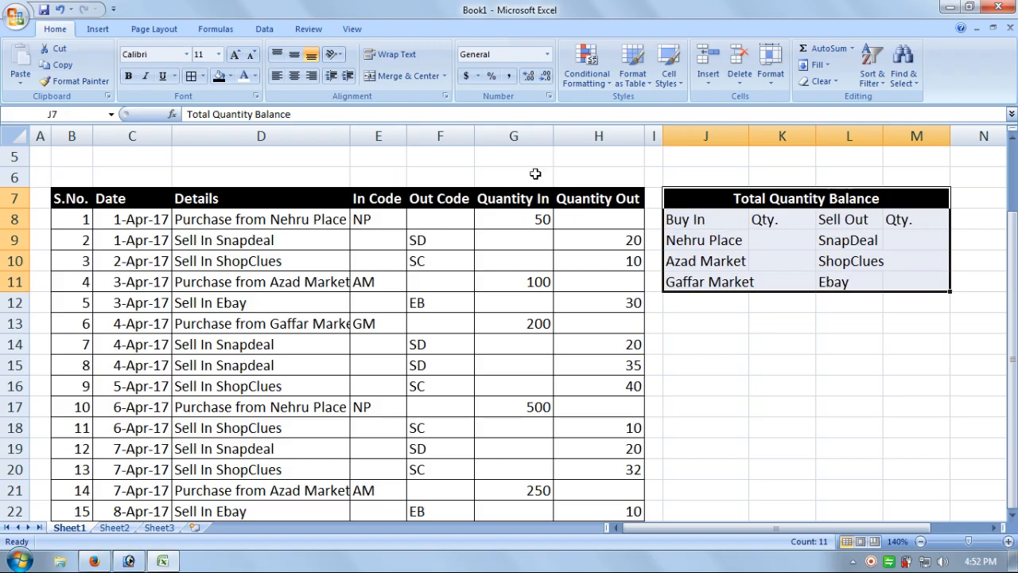
Apply all borders to the Total Quantity Balance table and widen column J to fit Gaffar Market.
left_click(189, 77)
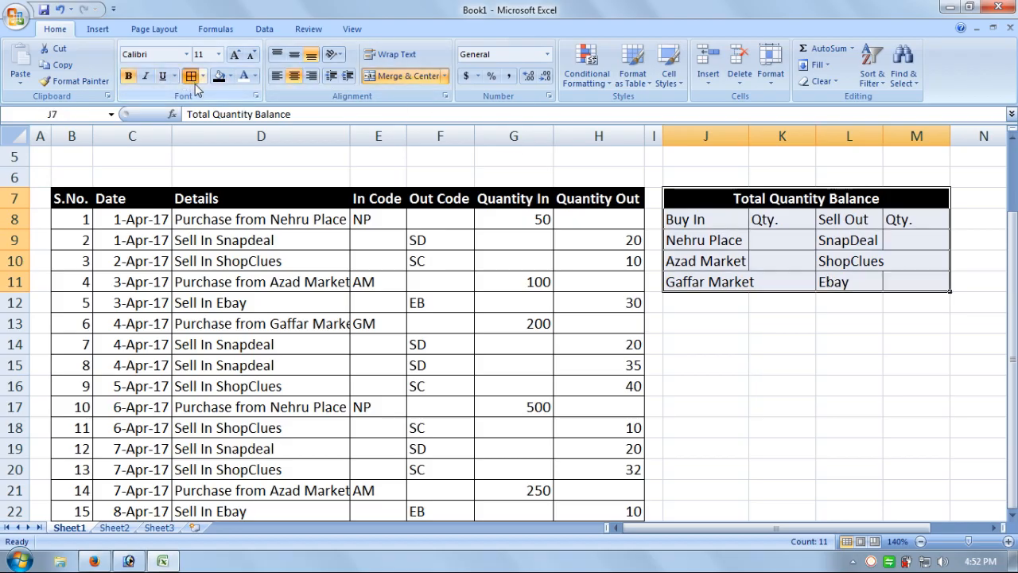
left_click(756, 388)
left_click_drag(748, 131, 759, 131)
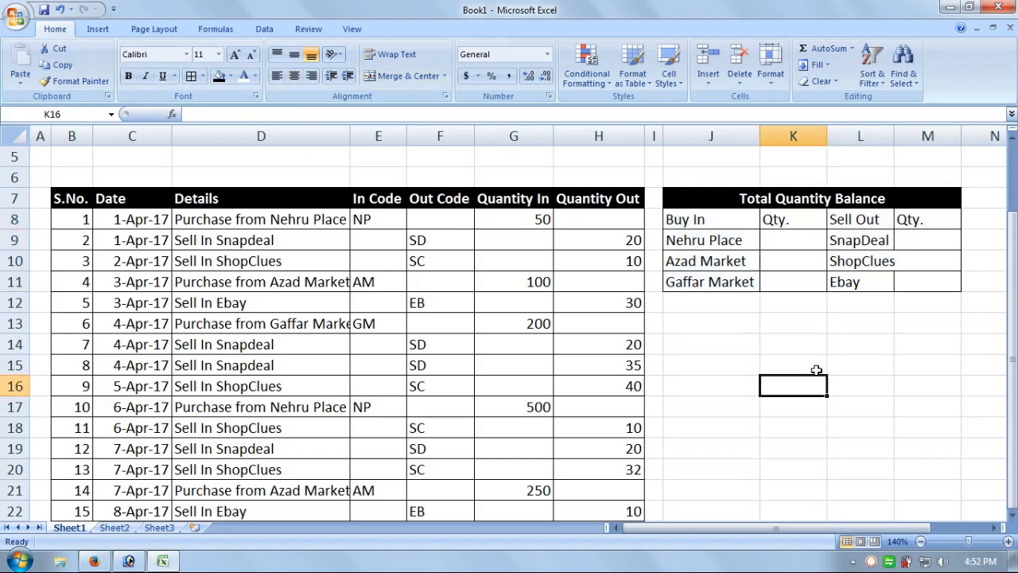
left_click(813, 362)
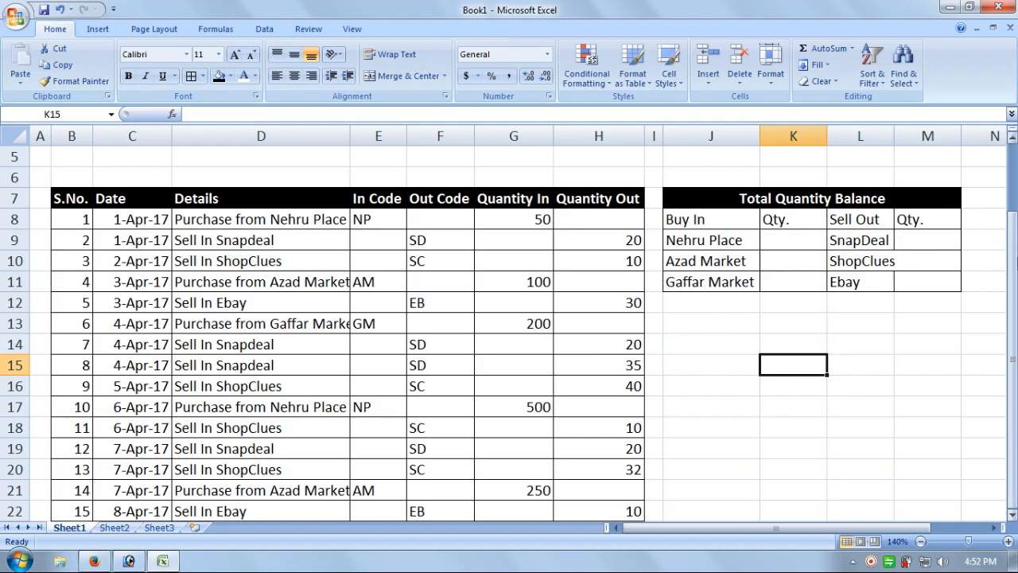
Merge and center cells B5 to M5 above both tables.
left_click_drag(1012, 244, 1009, 166)
left_click(991, 158)
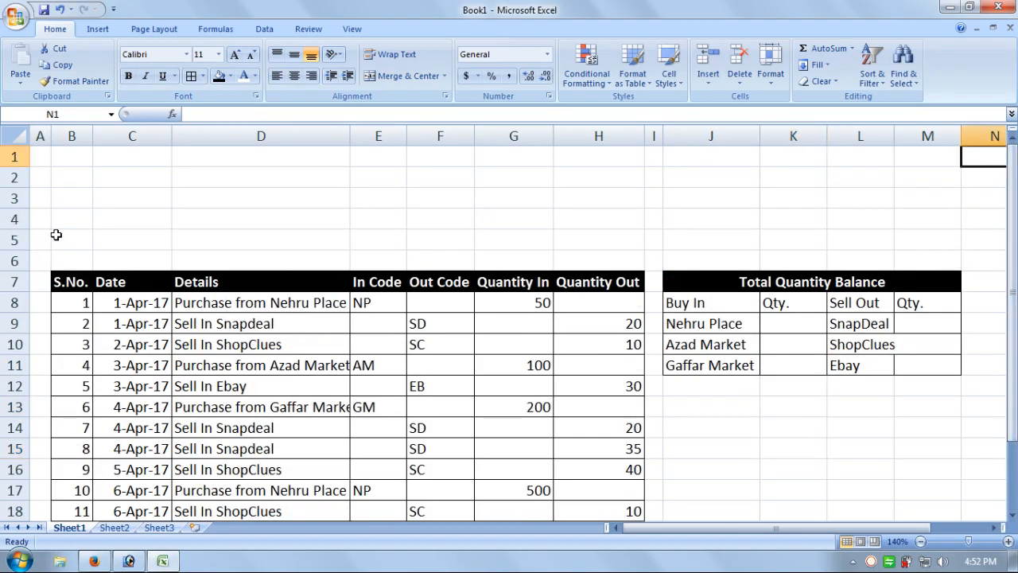
left_click_drag(56, 235, 920, 238)
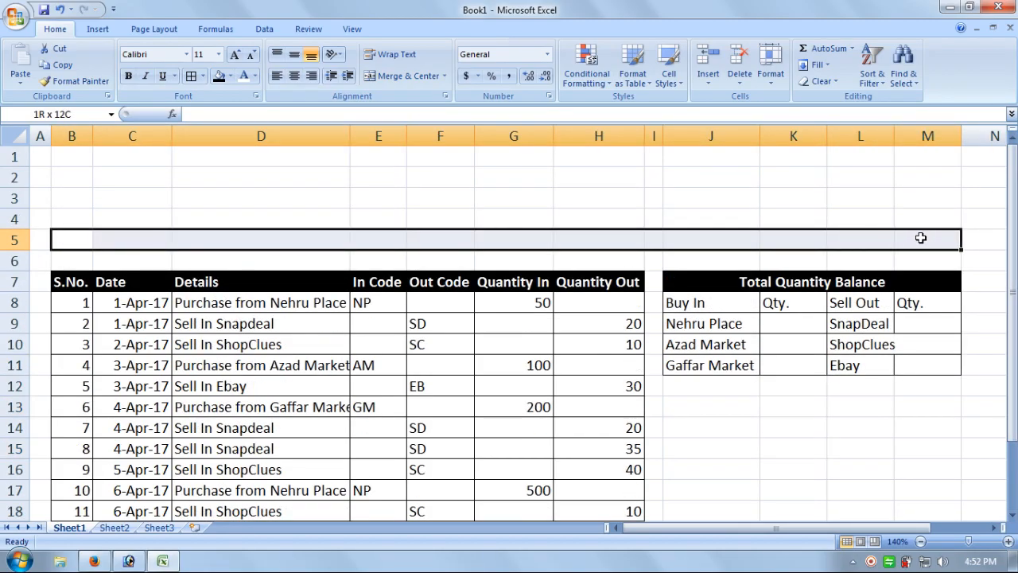
left_click(401, 76)
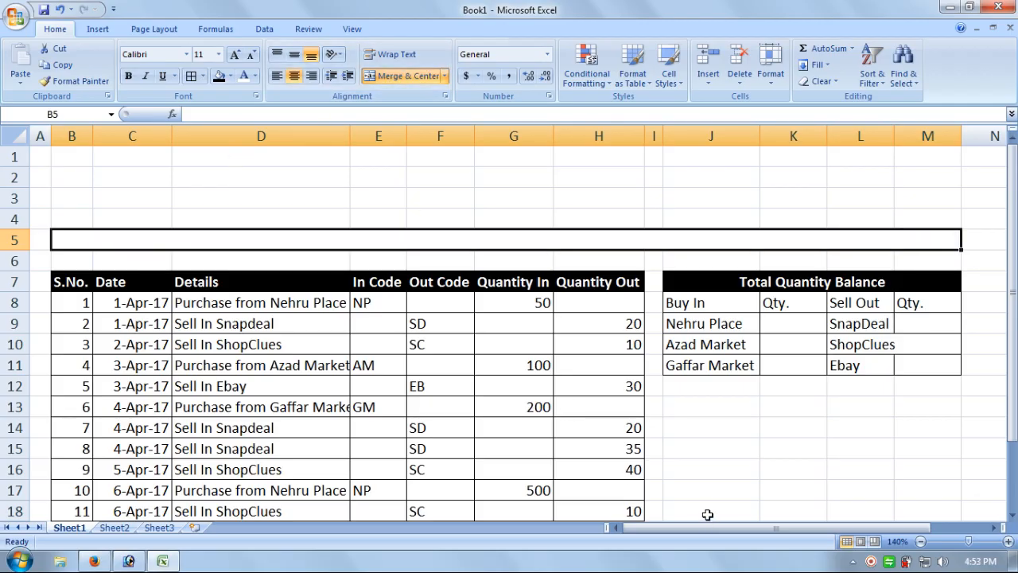
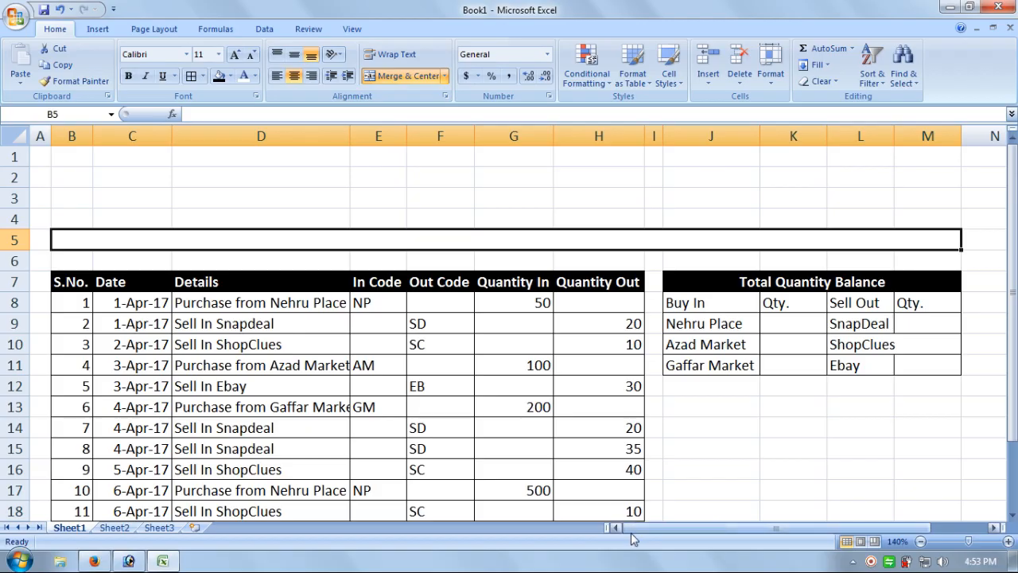
Begin the heading in merged cell B5 with the text "Product ==> Mobile Charger ||".
type("Prod")
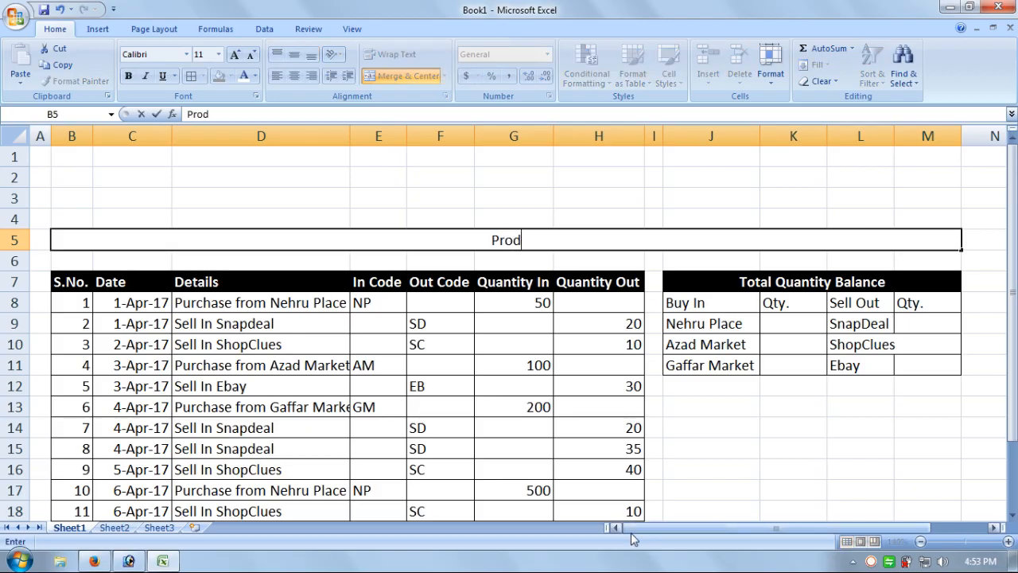
type("uct ==>")
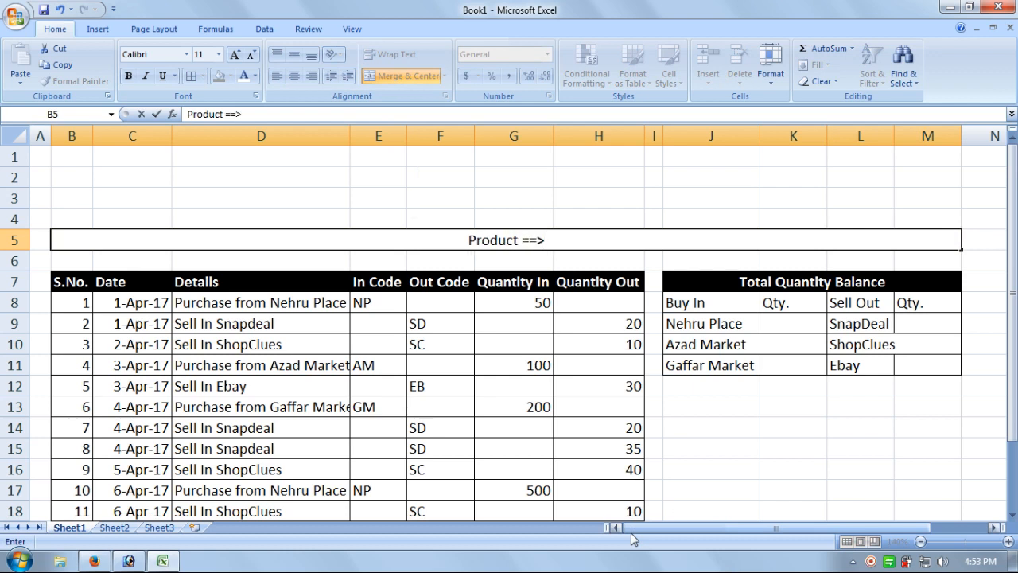
type(" M")
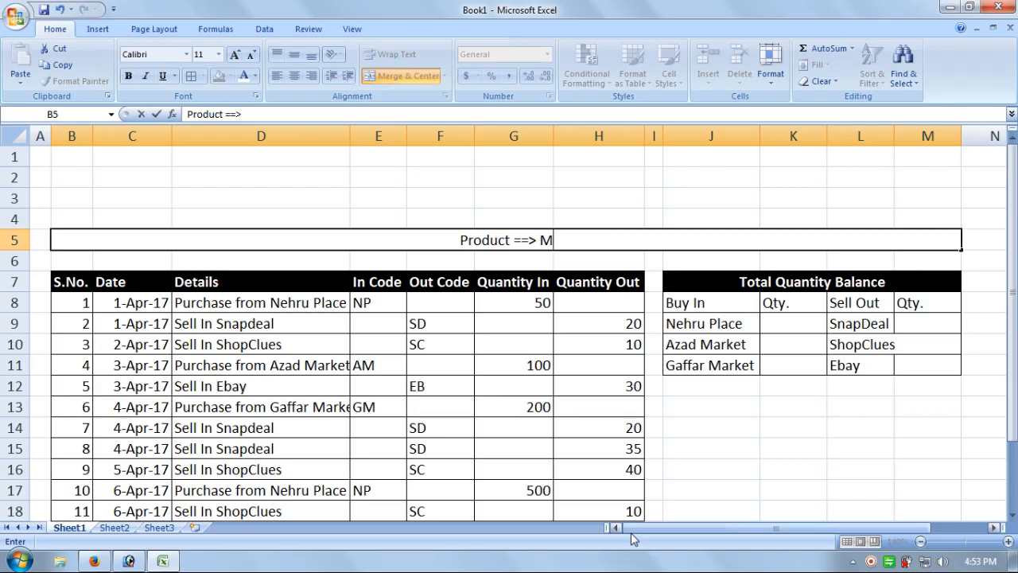
type("p")
key("BackSpace")
type("obile")
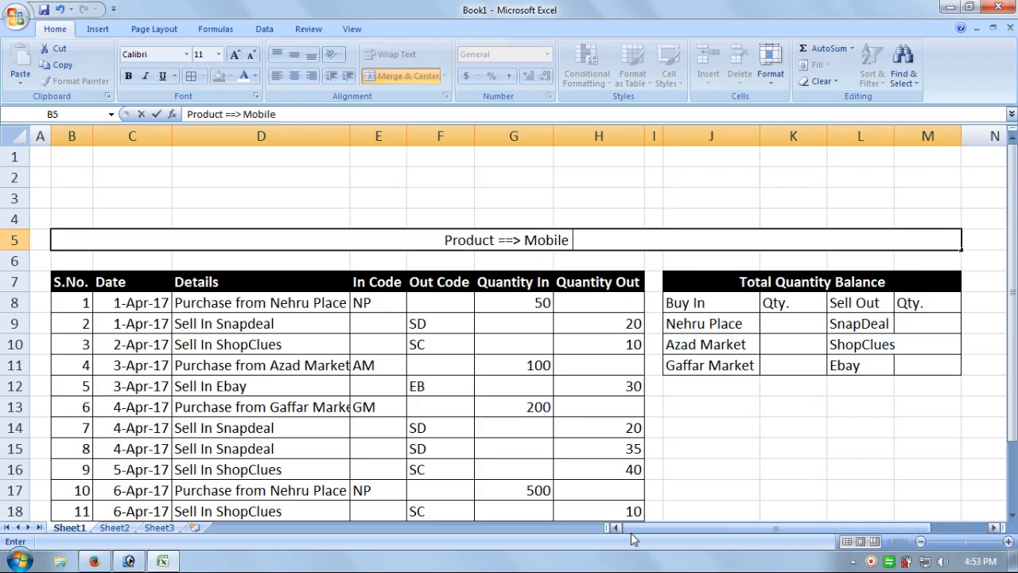
type(" Charger")
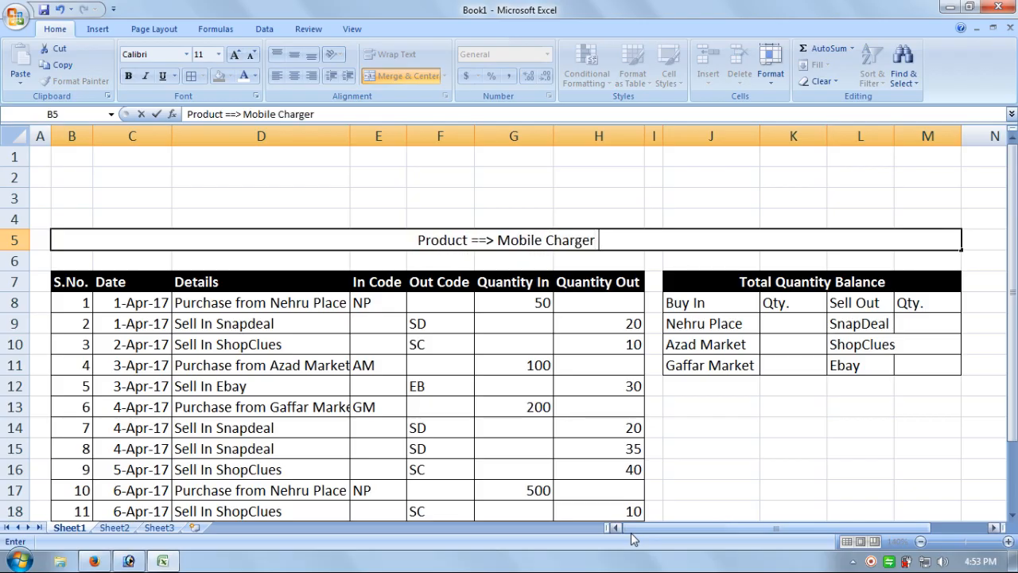
type(" | |")
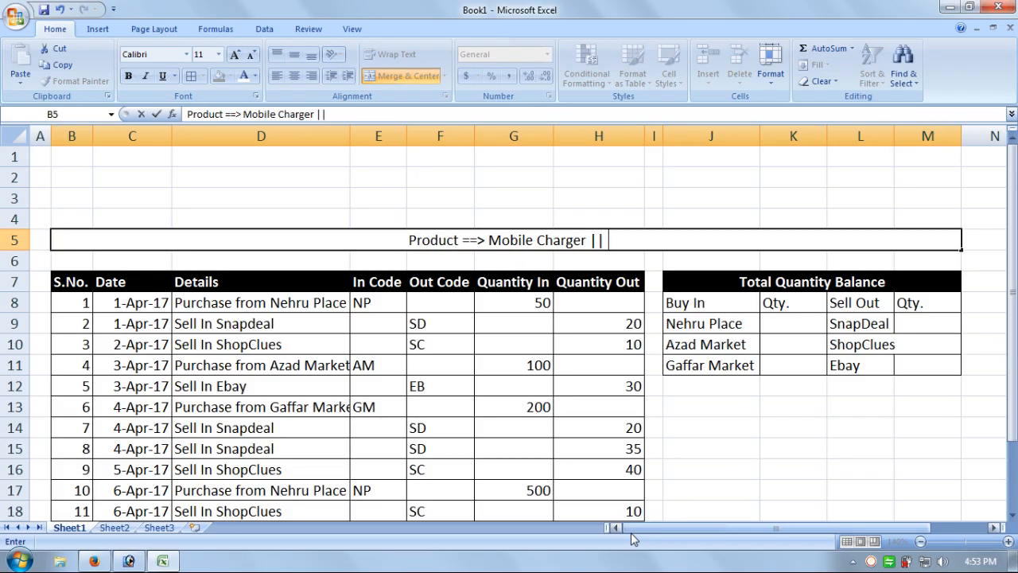
Continue the B5 heading with "Purchase Price ==> 35/- (Per Piece) ||".
type("Purc")
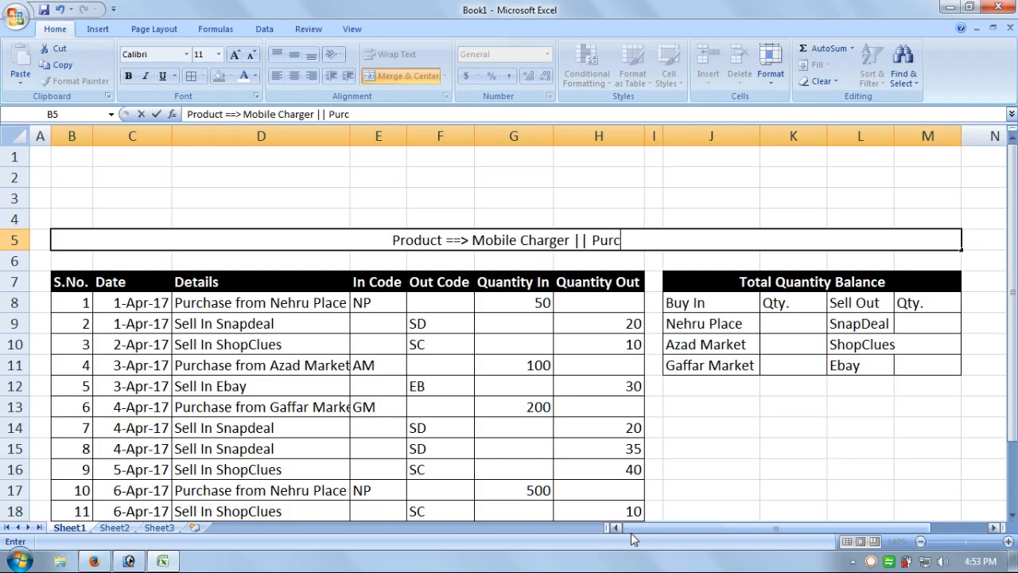
type("hase Pi")
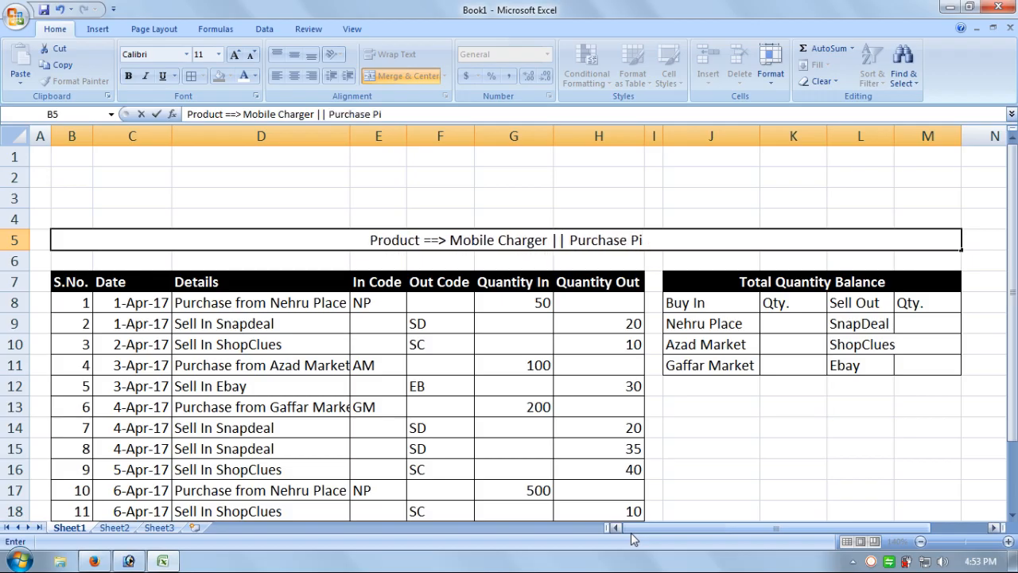
key("BackSpace")
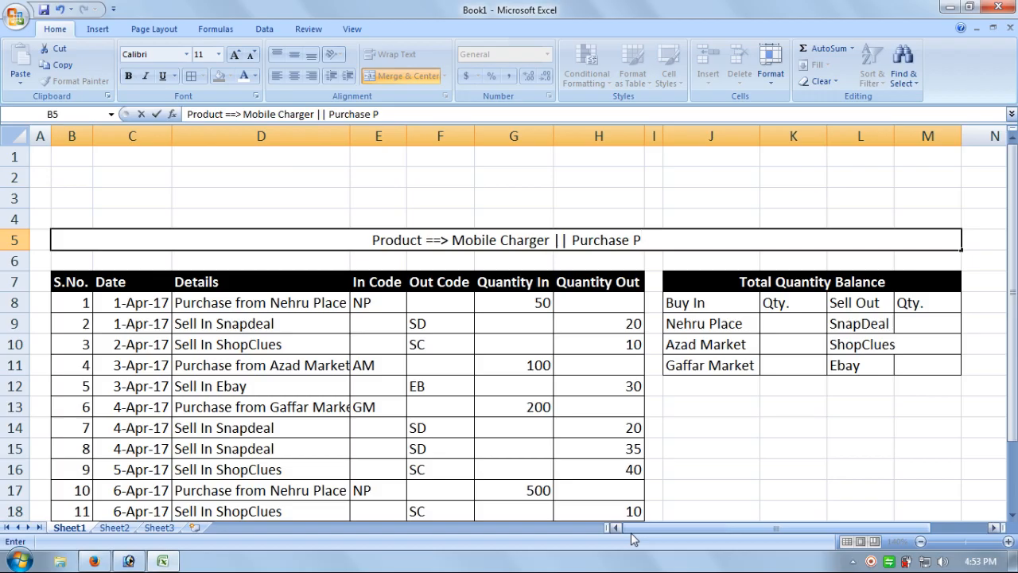
type("rice")
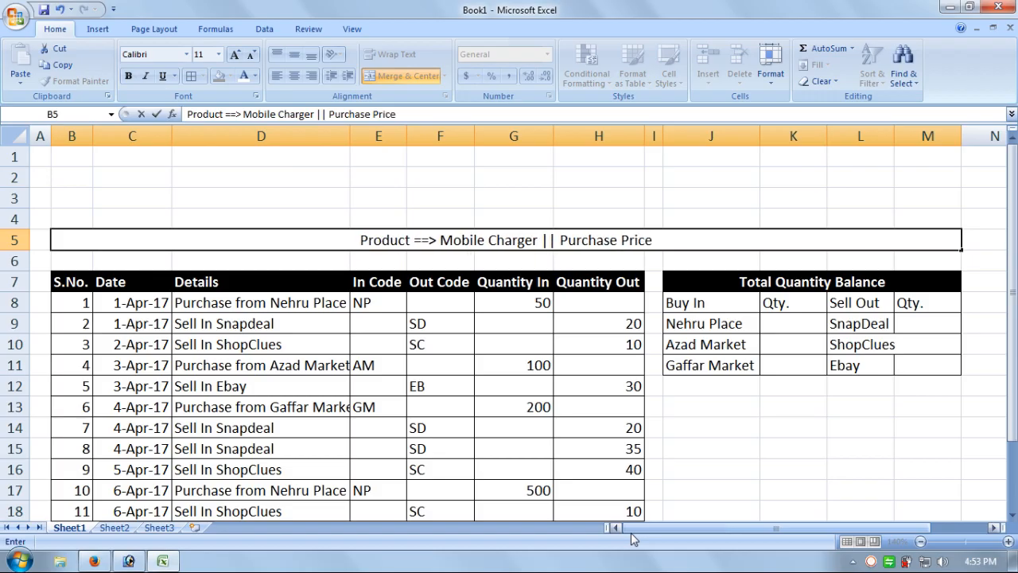
type(" ==")
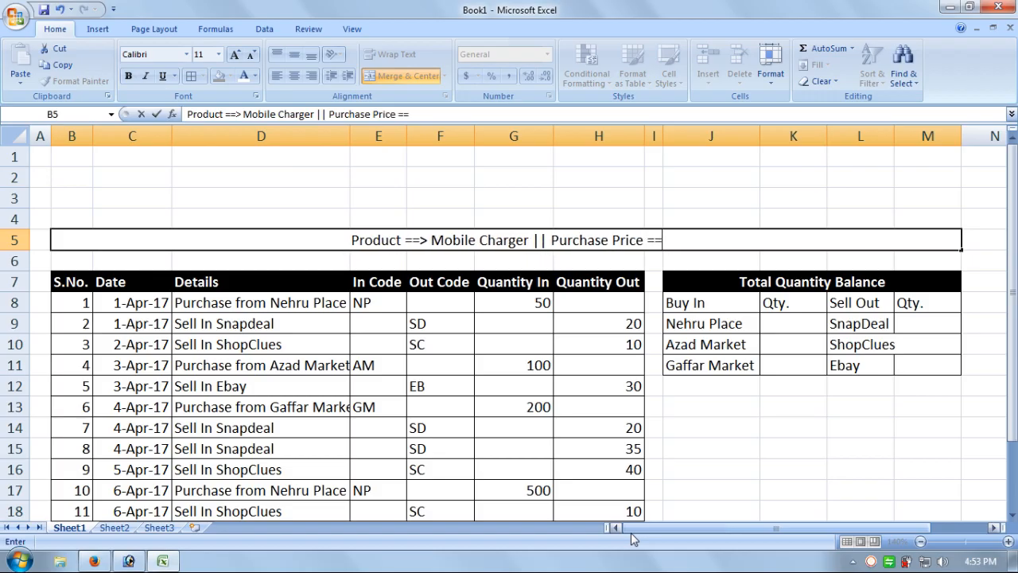
type(">")
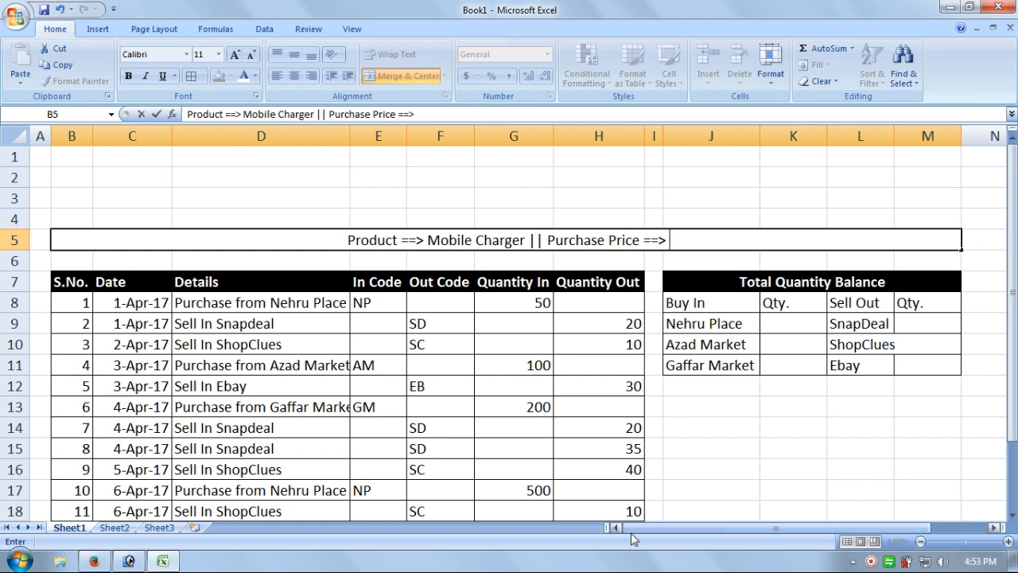
type(" 35")
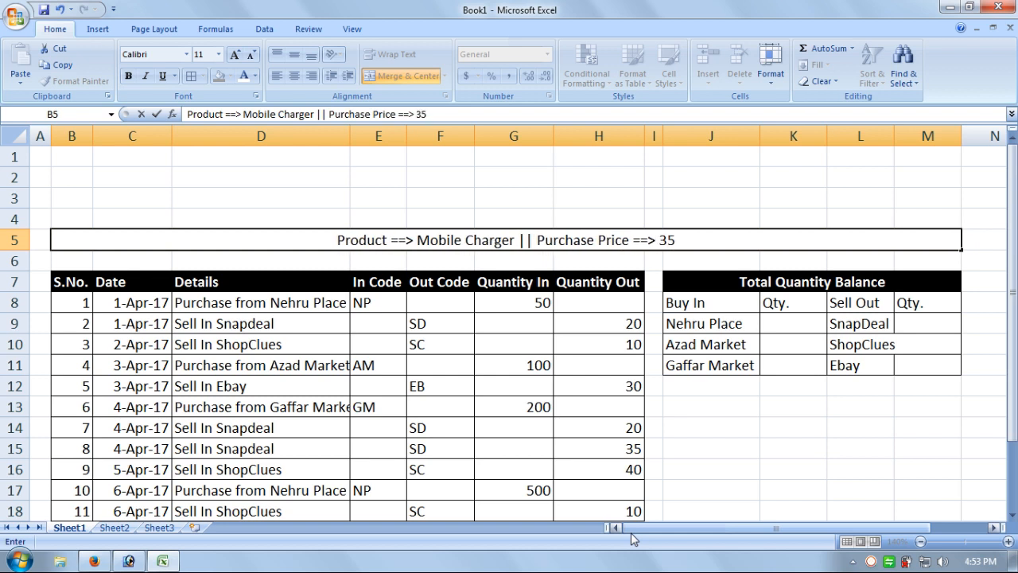
type("/-")
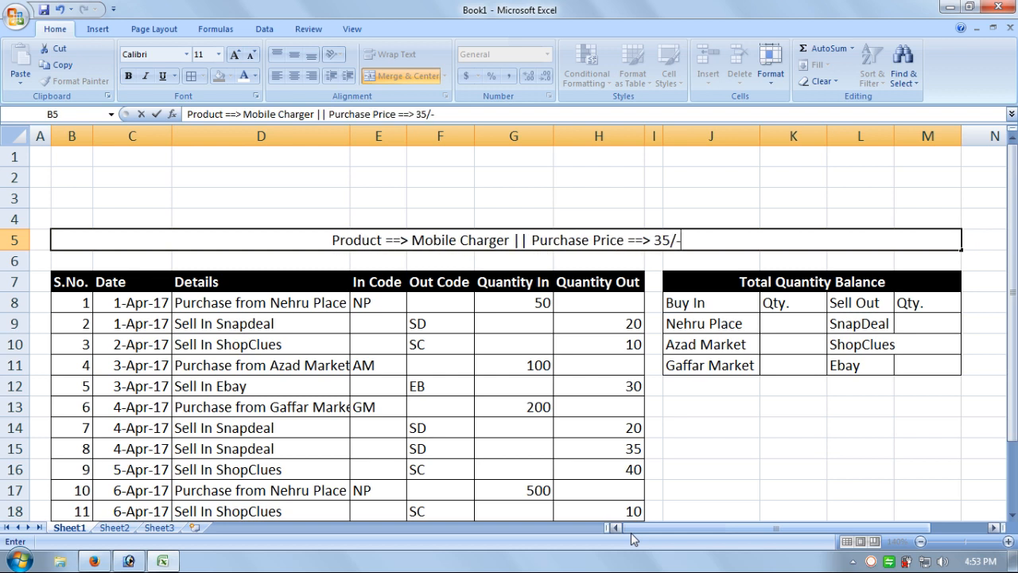
type(" (")
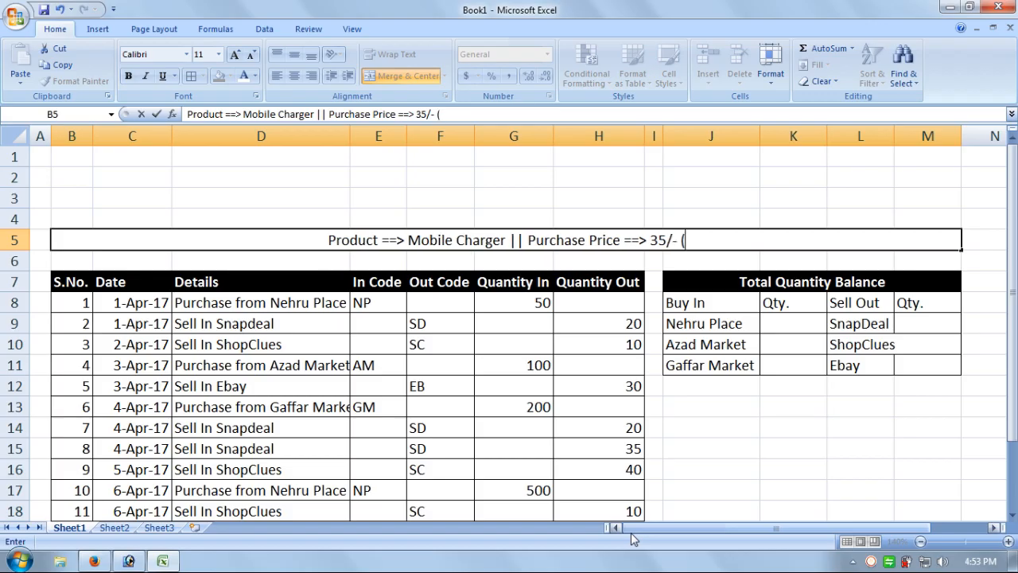
type("Pe")
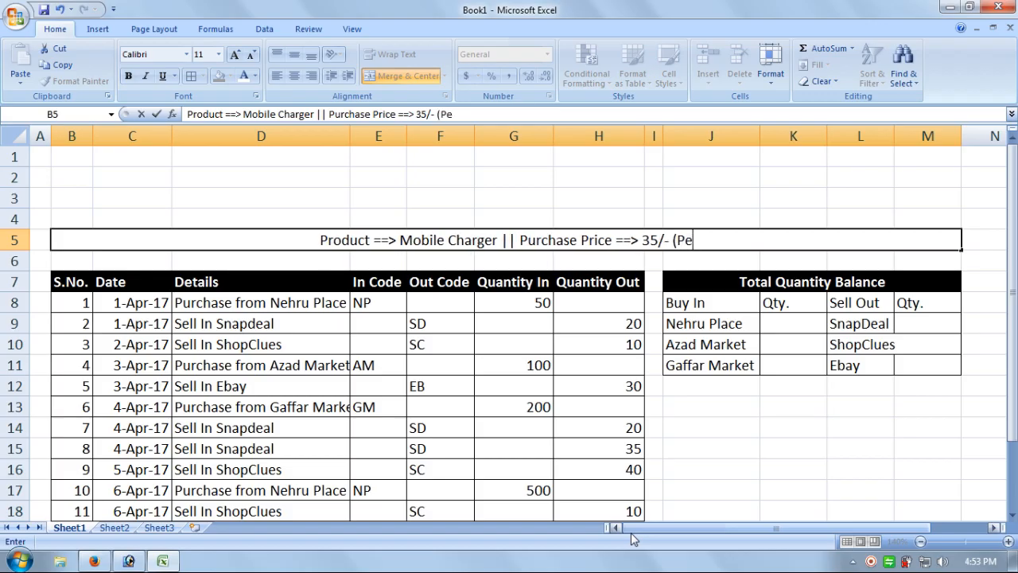
type("r Piec")
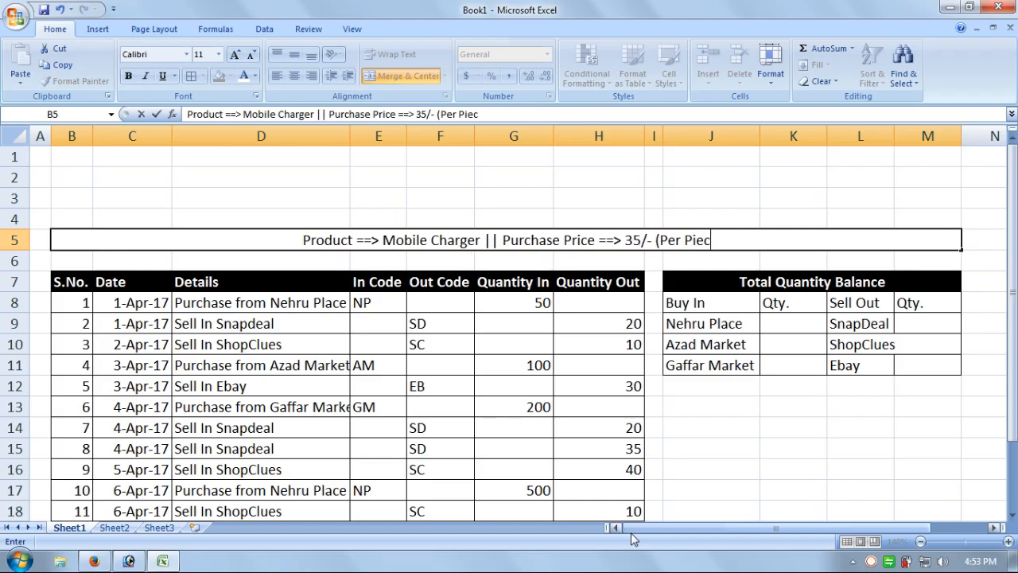
type("e)")
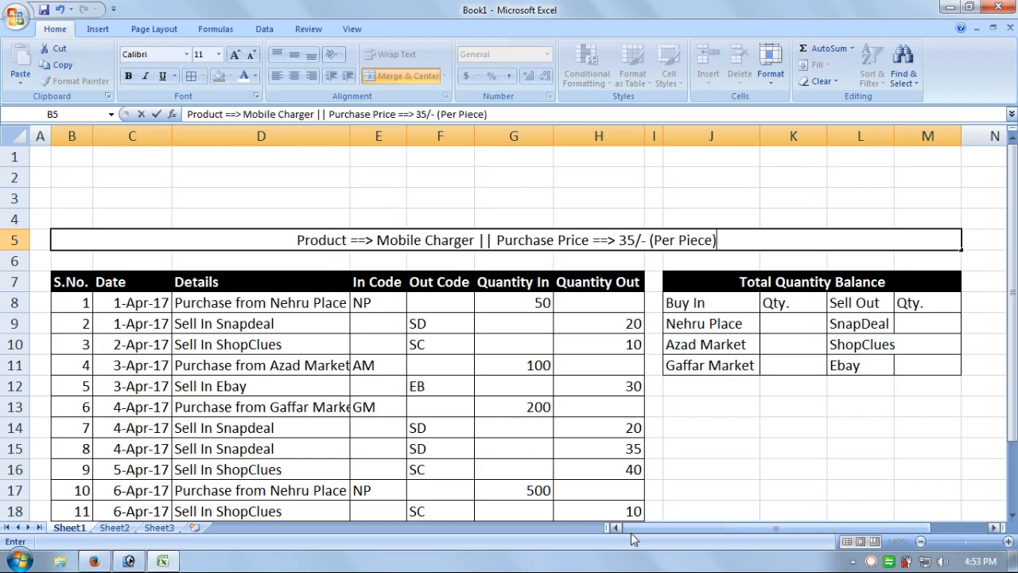
type(" ||")
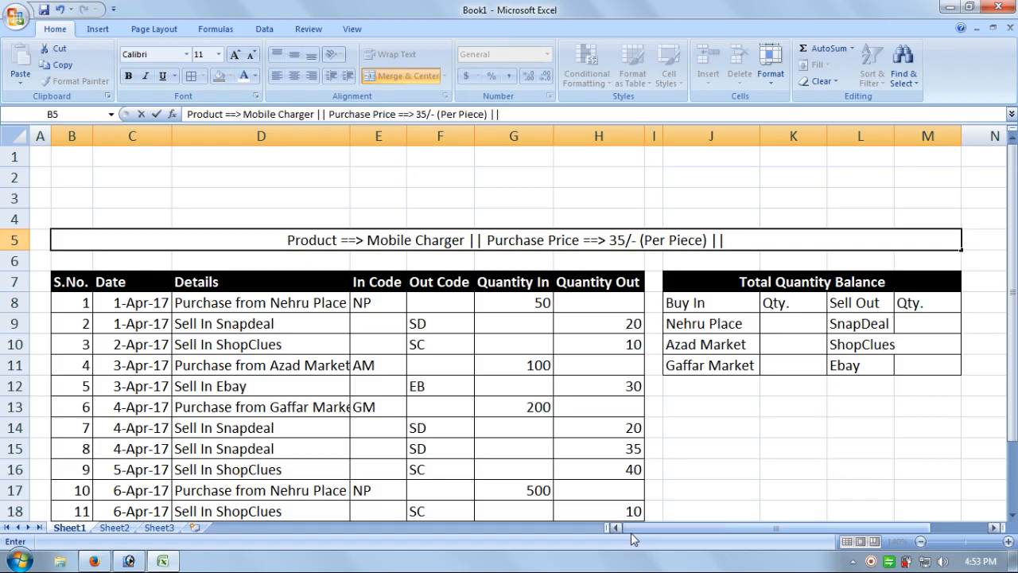
Complete the B5 heading with "Sell Price ==> 50/- (Per Piece)" and commit the entry.
type(" Sell")
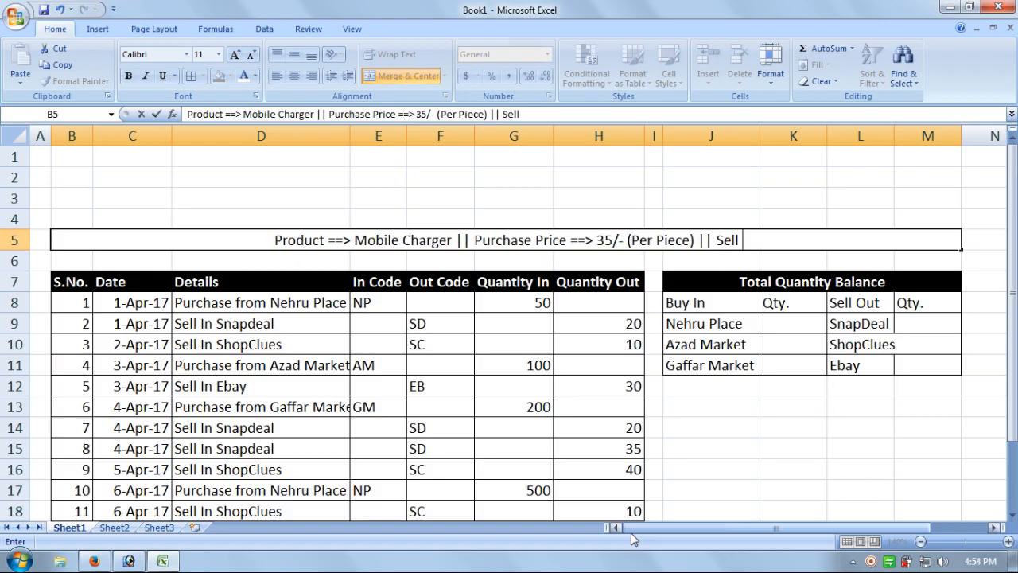
type(" Price")
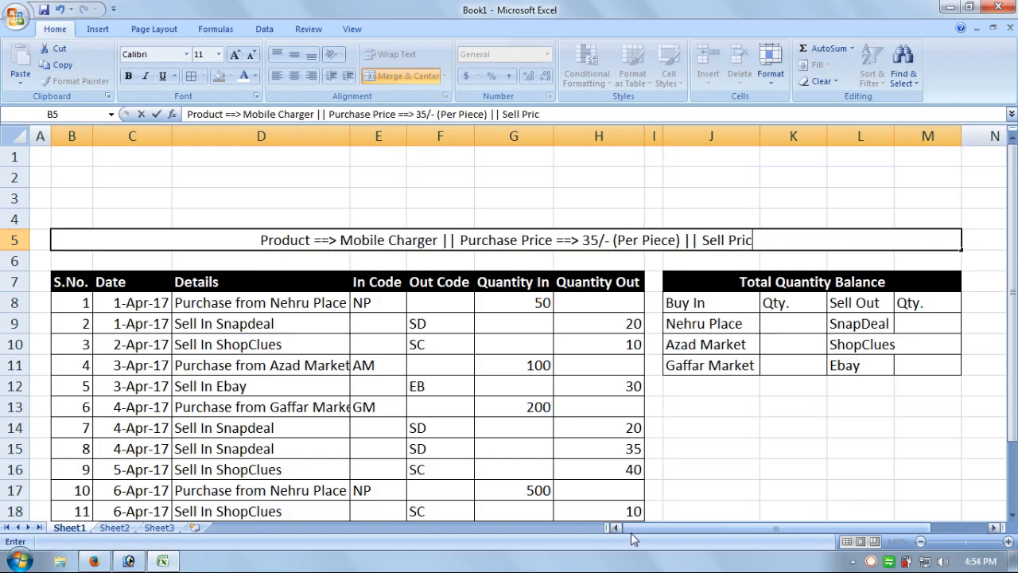
type(" ==")
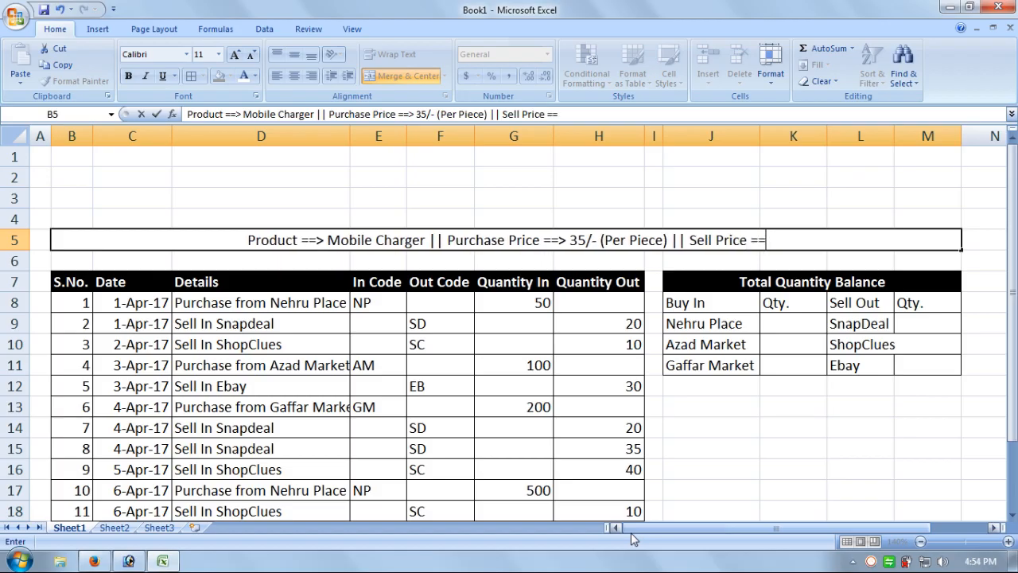
type(">")
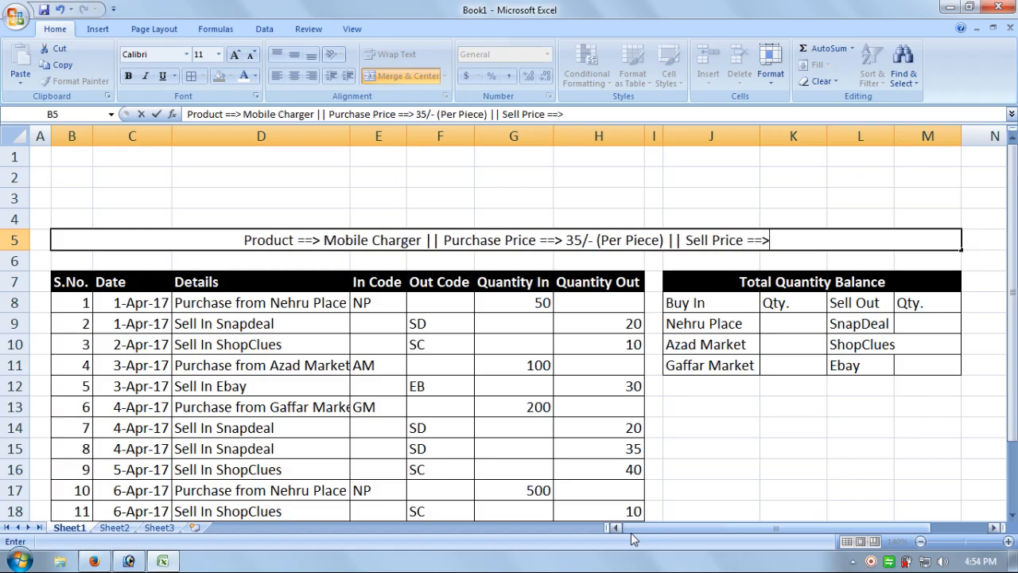
type(" 50")
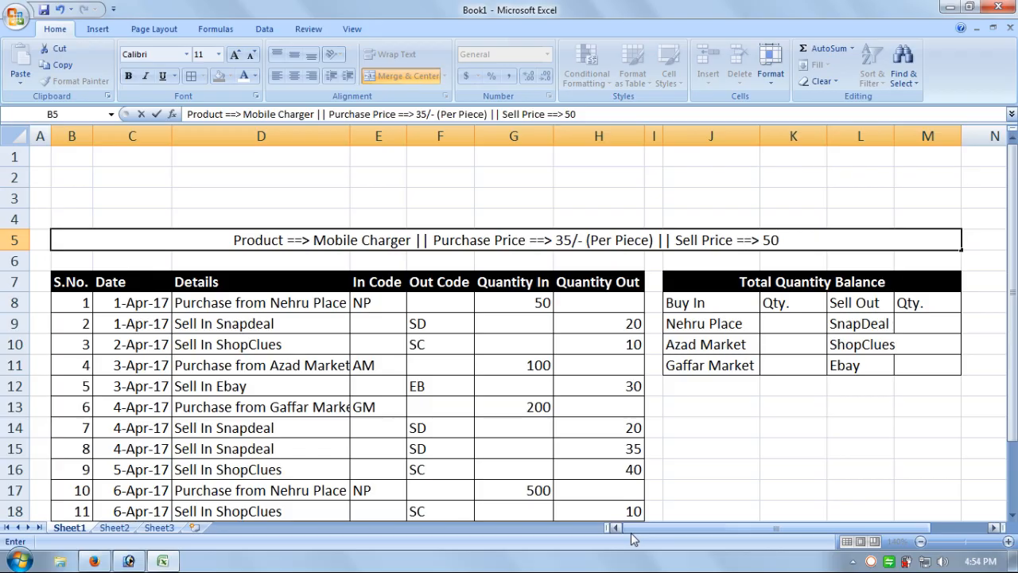
type("/-n")
key("BackSpace")
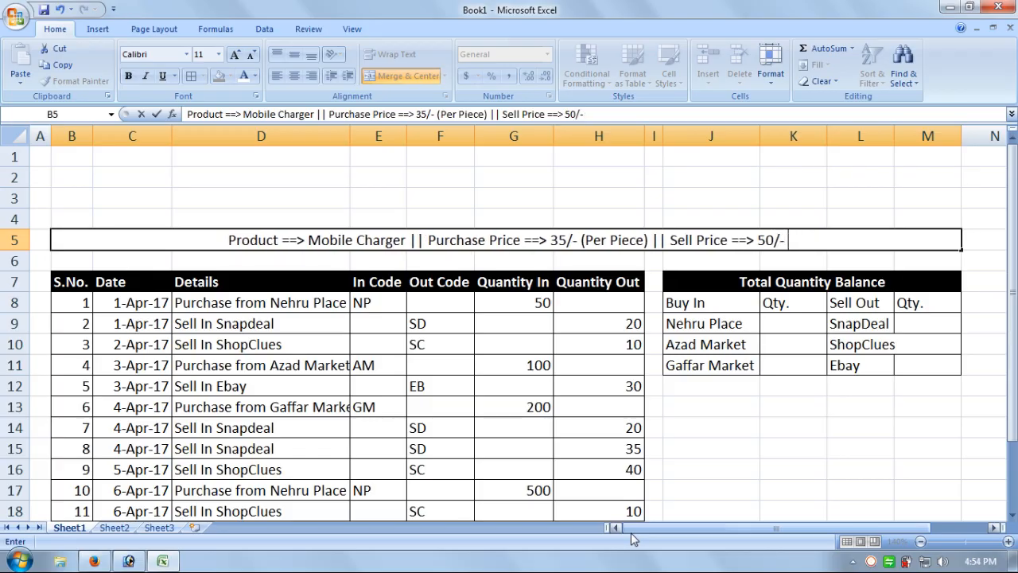
type("(P")
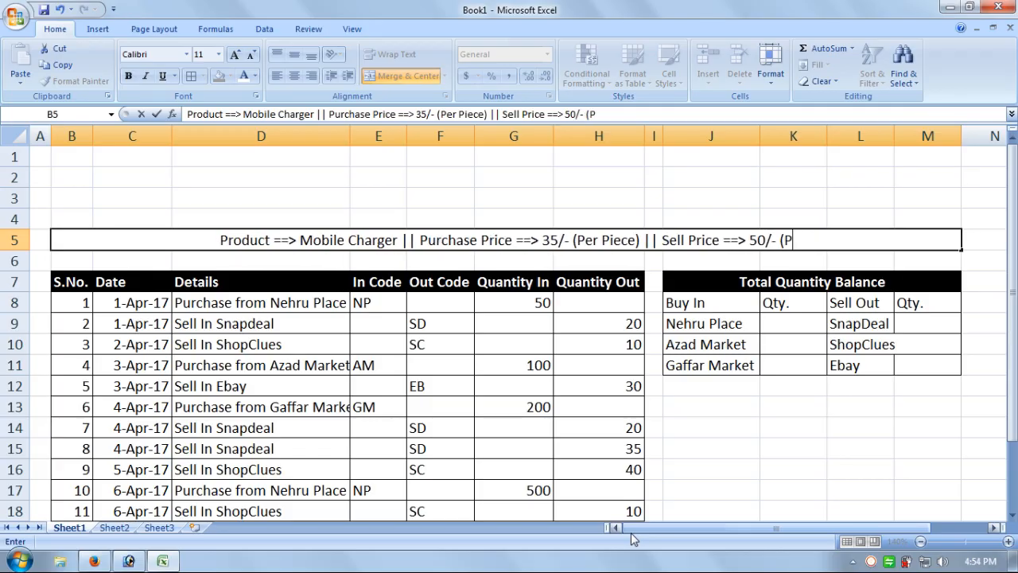
type("er Piece")
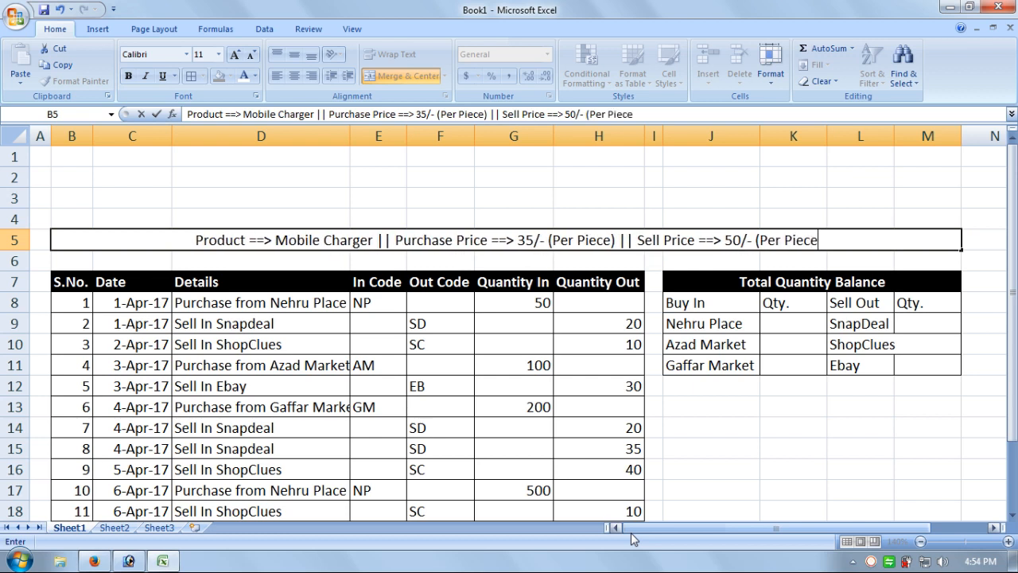
type(")")
left_click(793, 383)
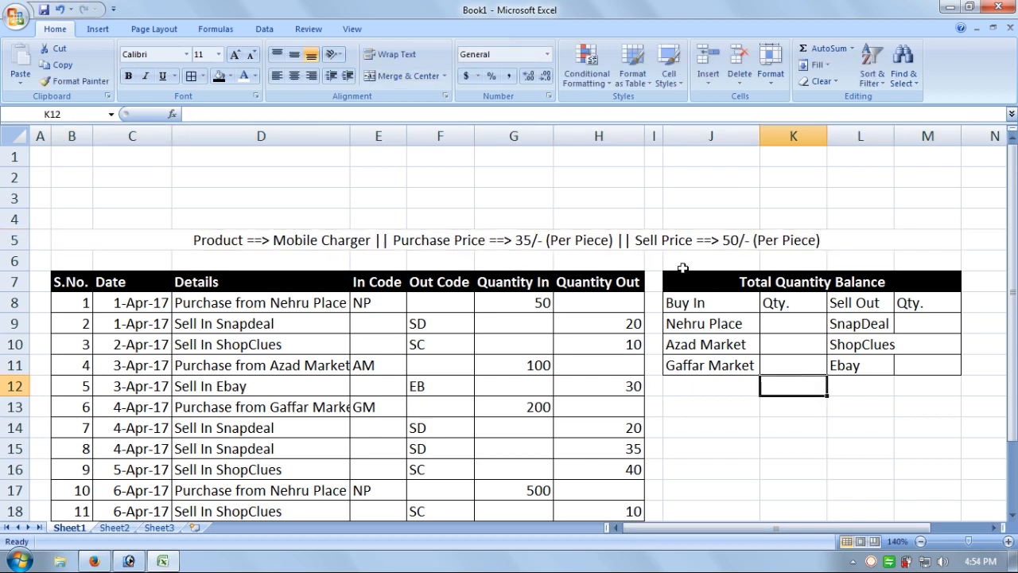
Format the merged product heading in B5 as bold yellow text on a black fill.
left_click(662, 240)
left_click(128, 76)
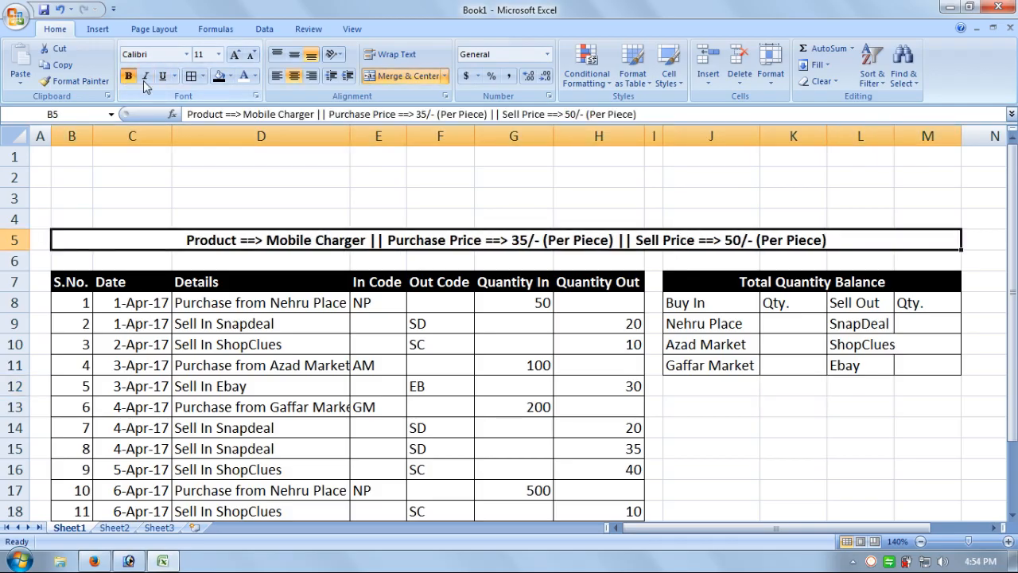
left_click(226, 78)
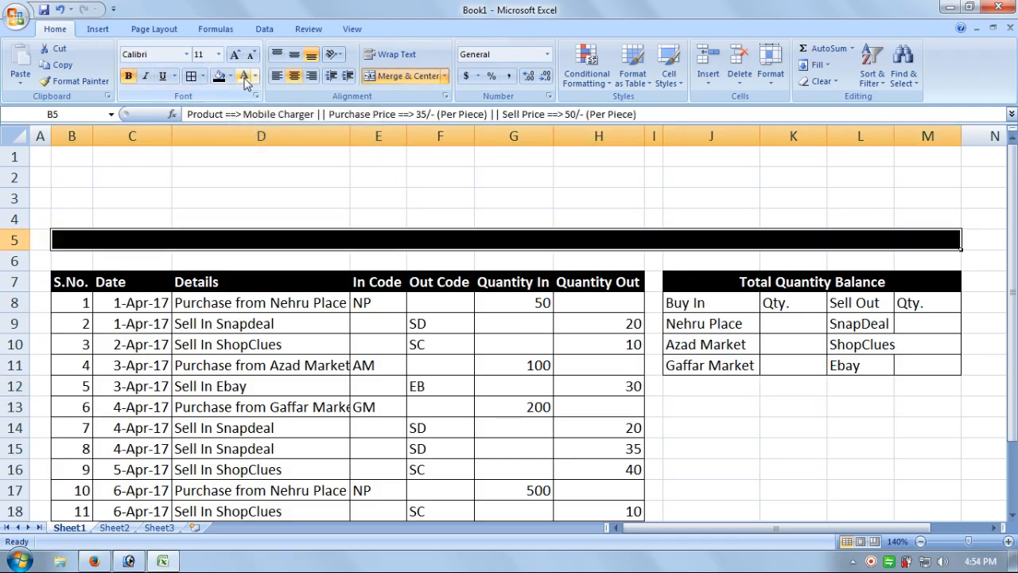
left_click(243, 76)
left_click(254, 76)
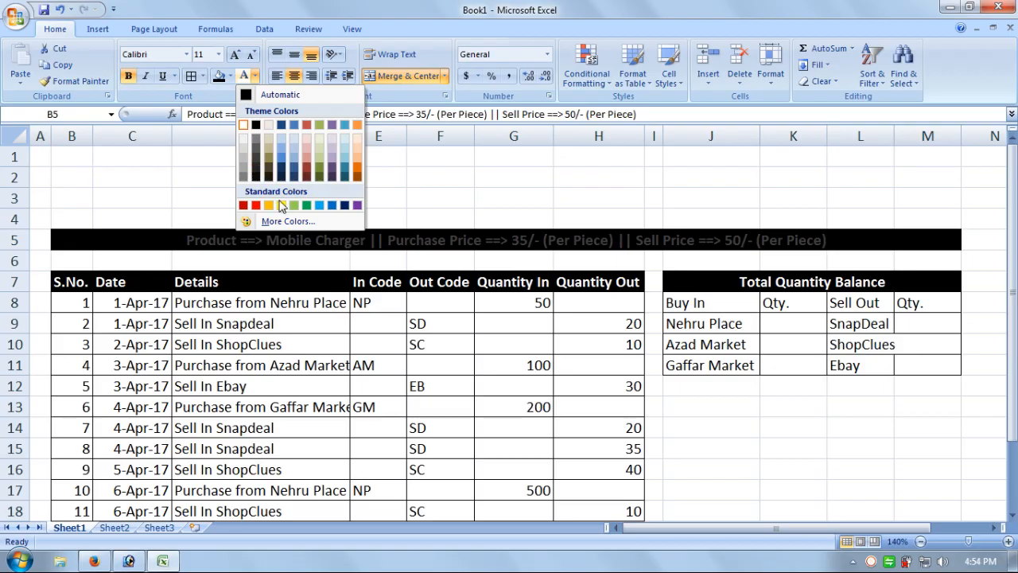
left_click(283, 205)
left_click(859, 490)
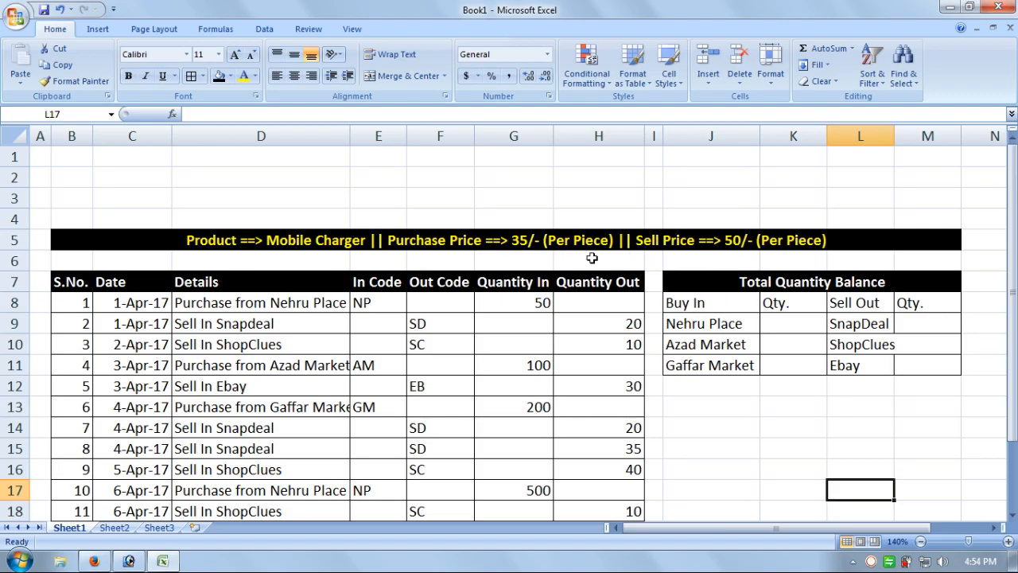
left_click(805, 430)
left_click_drag(1011, 328, 1011, 389)
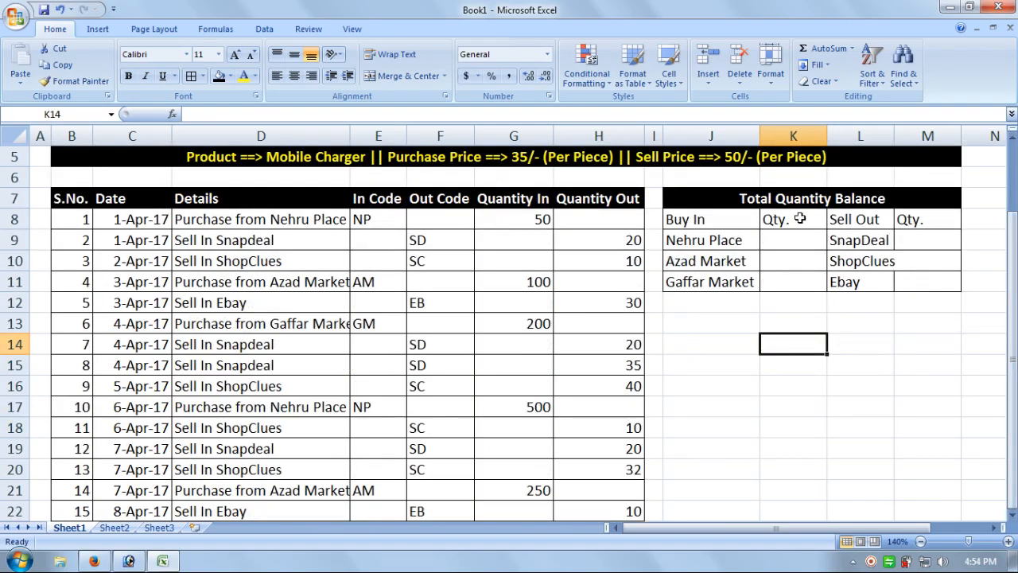
right_click(871, 559)
left_click(925, 392)
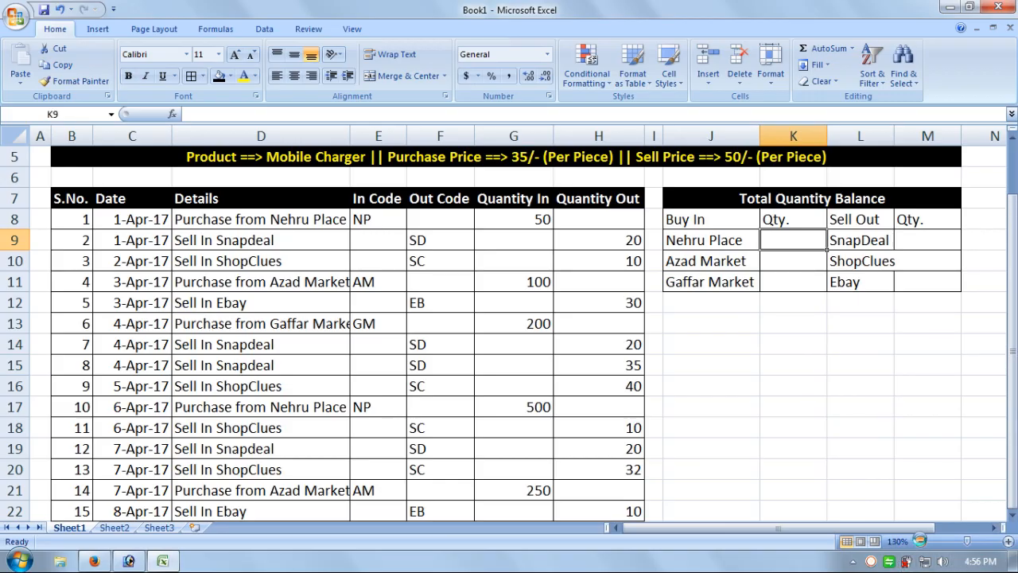
Begin a SUMIF formula for the Nehru Place quantity in K9 with In Code cells E8:E22 as the range.
left_click(921, 542)
left_click(783, 422)
left_click(747, 252)
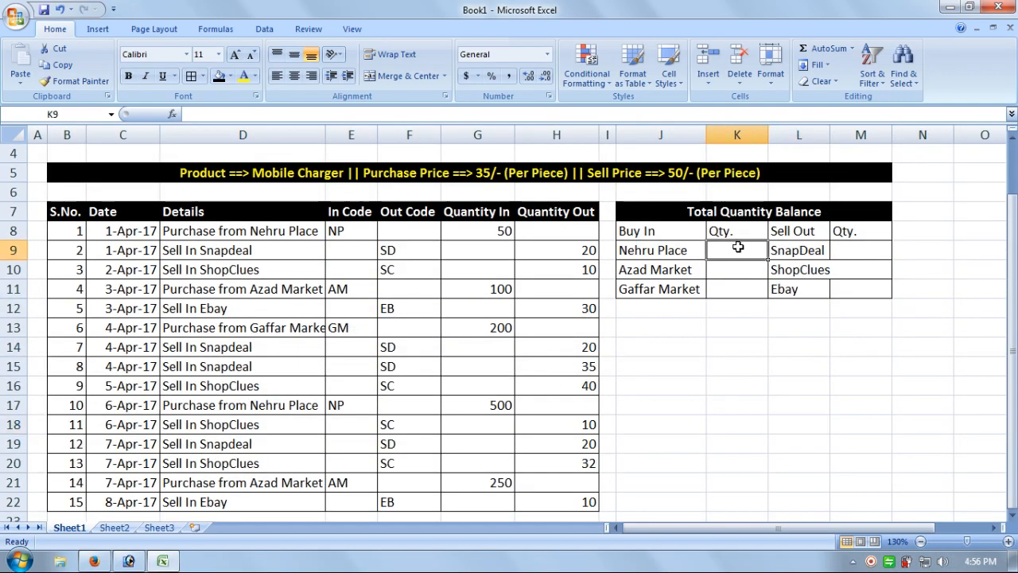
type("=")
type("s")
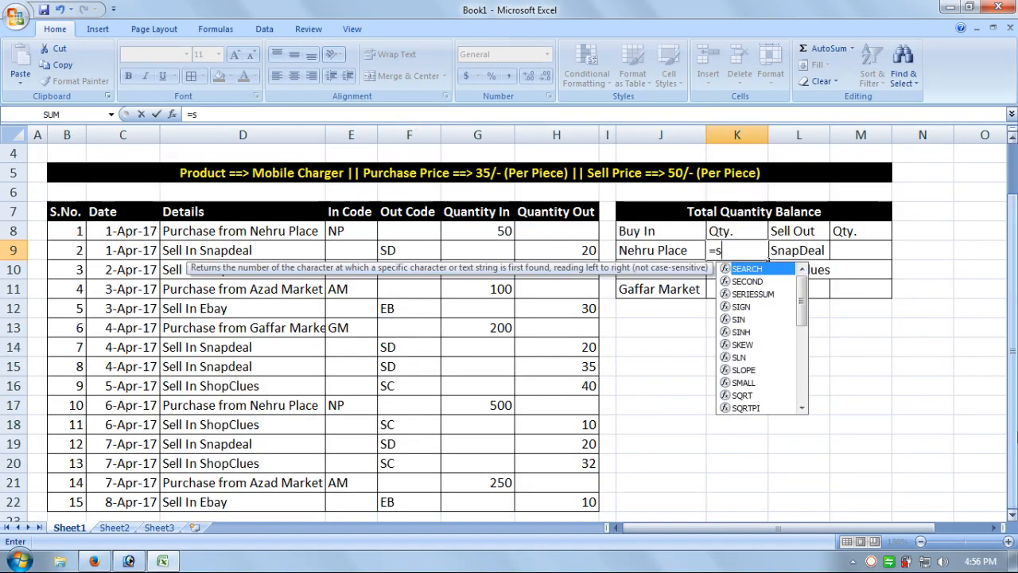
type("umif")
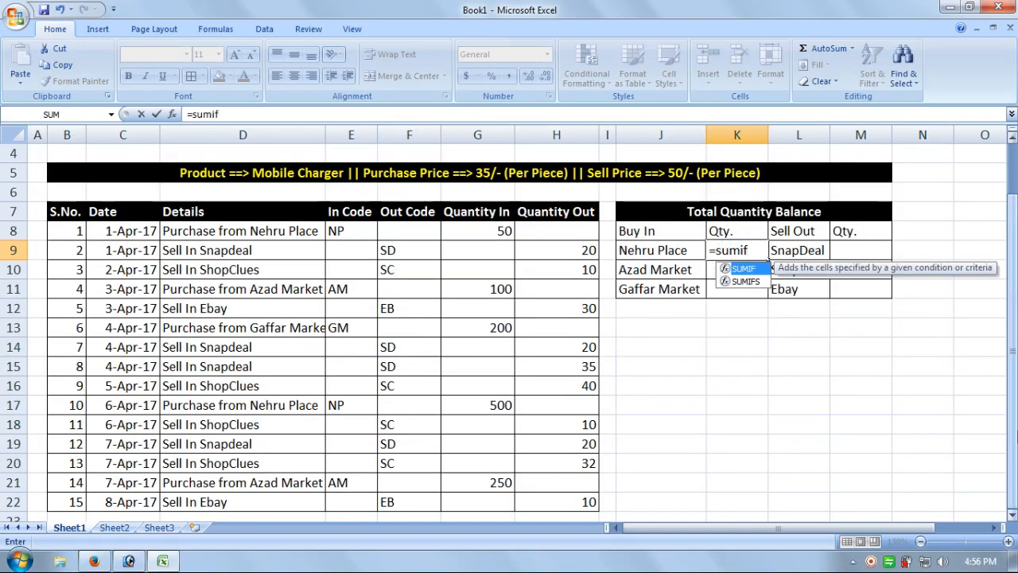
type("(")
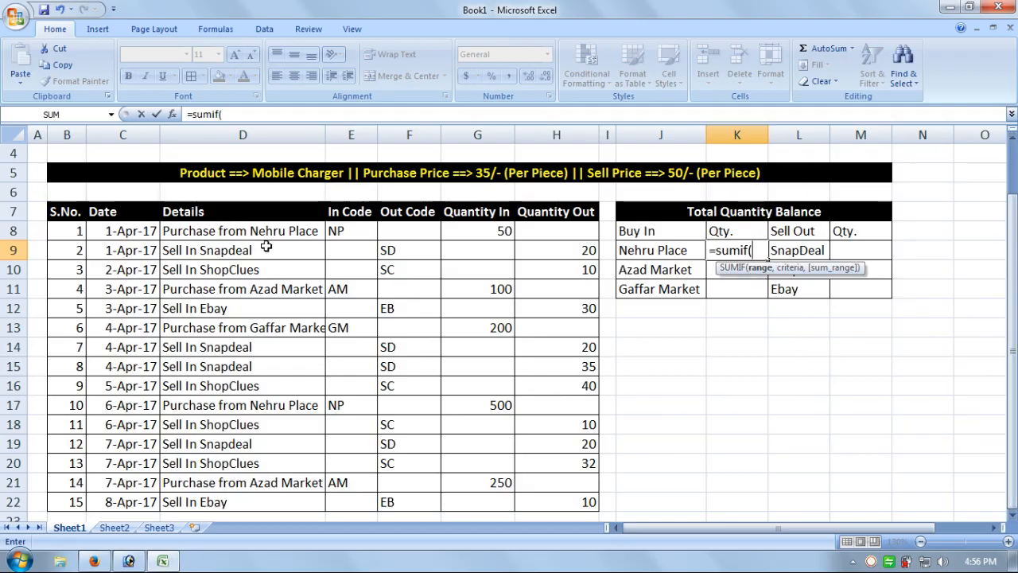
left_click_drag(344, 505, 338, 230)
type(",")
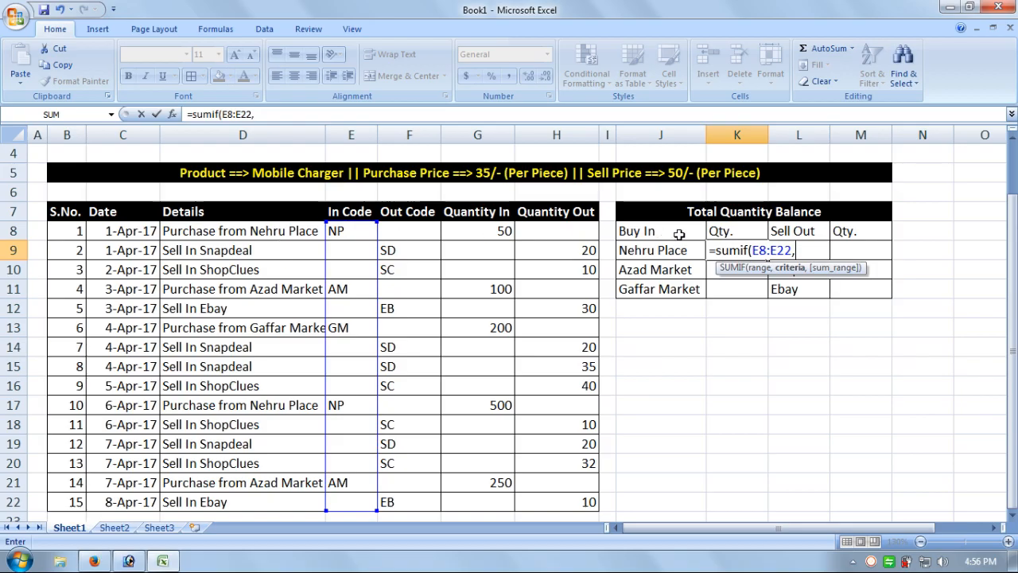
Complete the K9 SUMIF formula with criterion E8 and sum range G8:G22, and commit it.
left_click(338, 231)
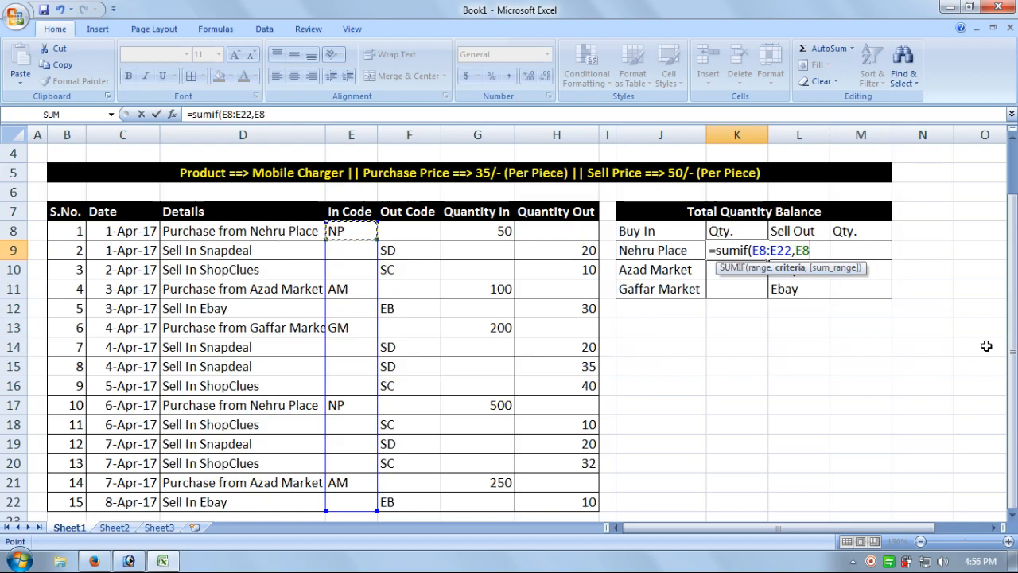
type(",")
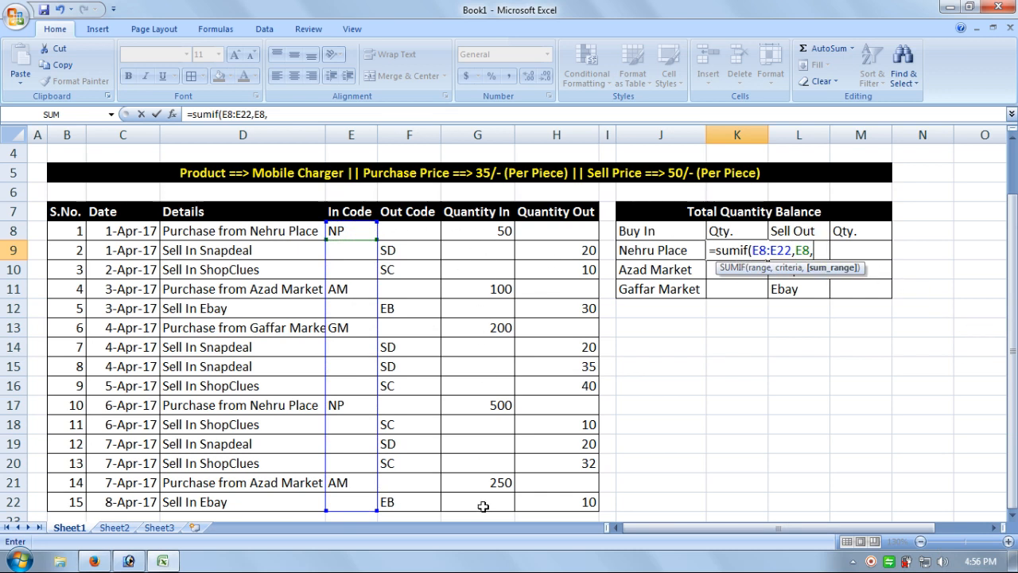
left_click_drag(485, 504, 494, 239)
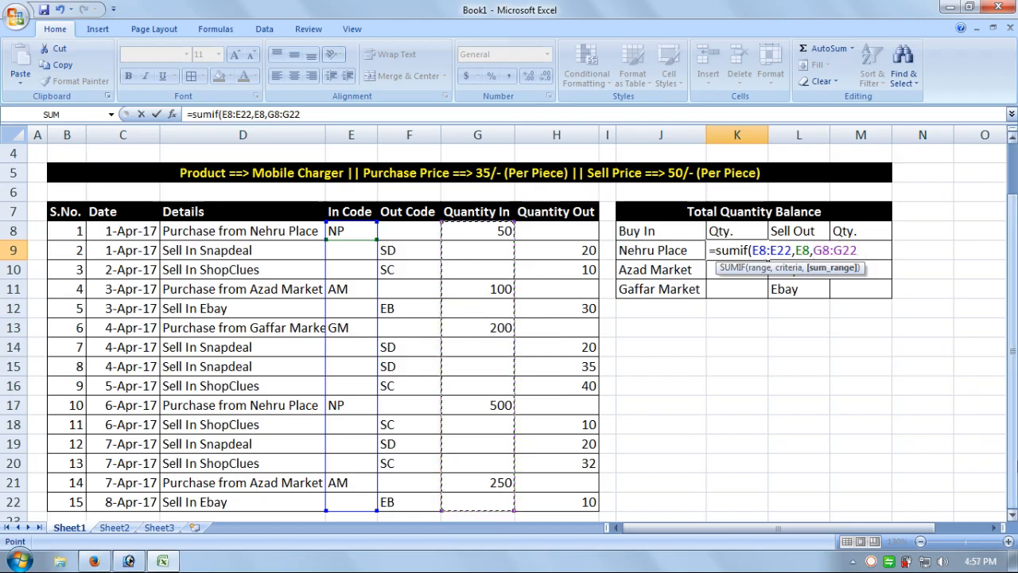
type(")")
key("Return")
left_click(764, 253)
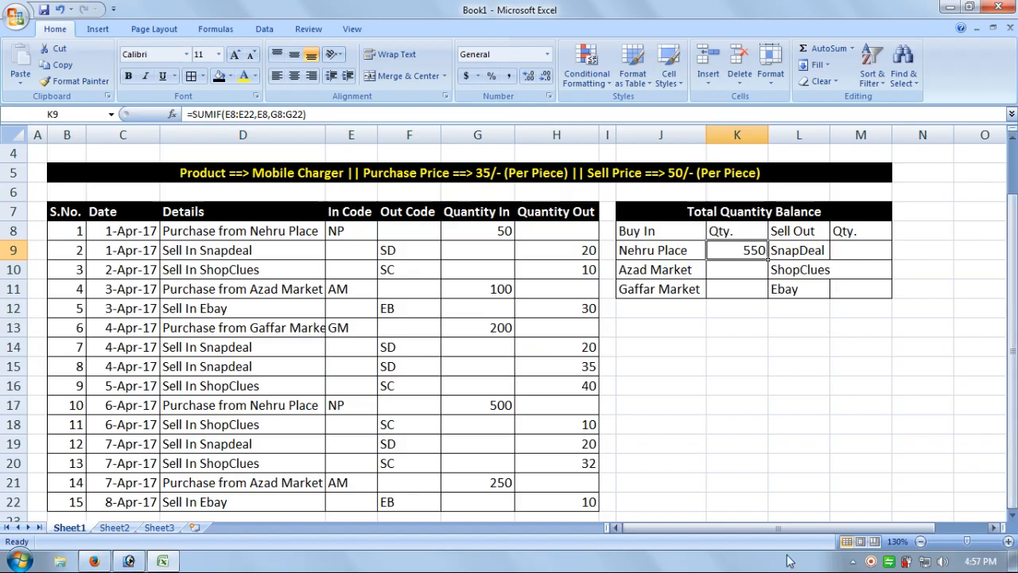
left_click(286, 234)
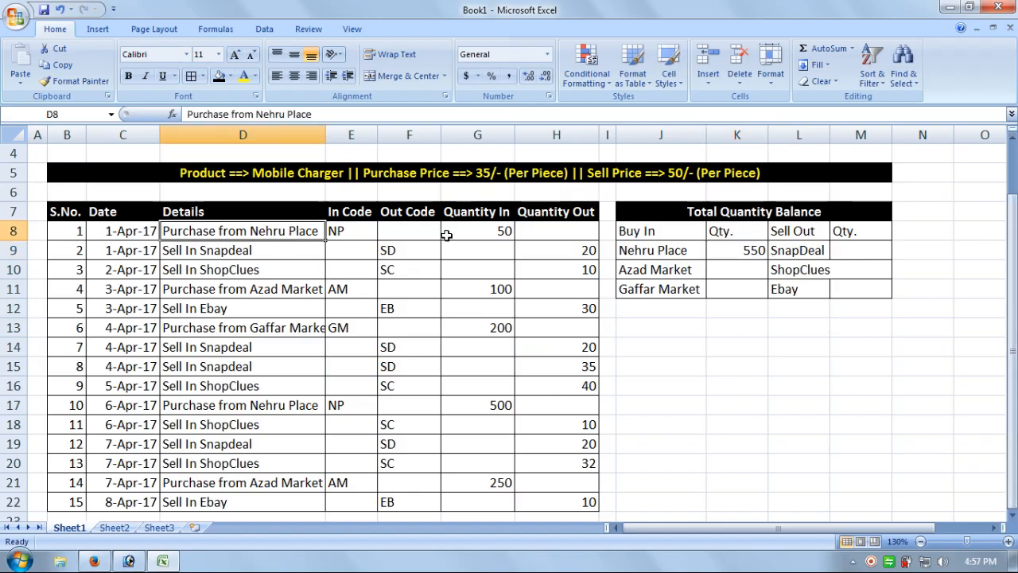
left_click(480, 235)
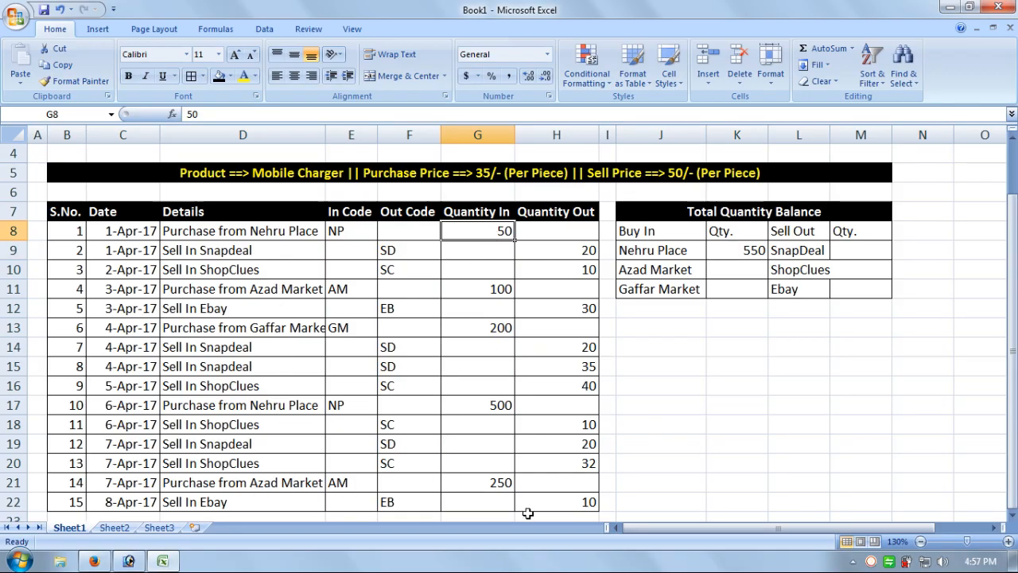
Start a SUMIF formula for the Azad Market quantity in K10 with range E8:E22 and criterion E11.
left_click(730, 272)
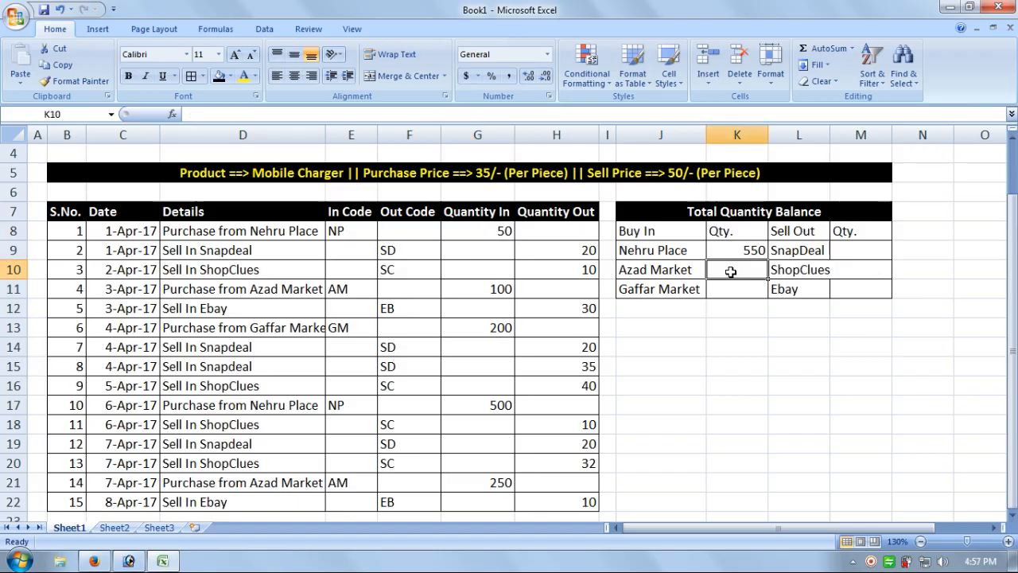
type("=s")
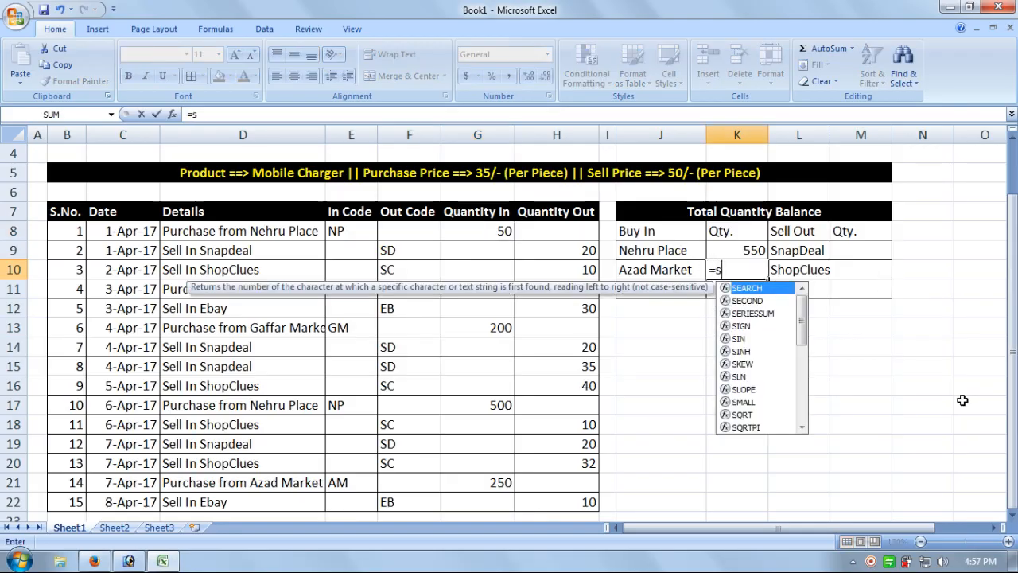
type("umif(")
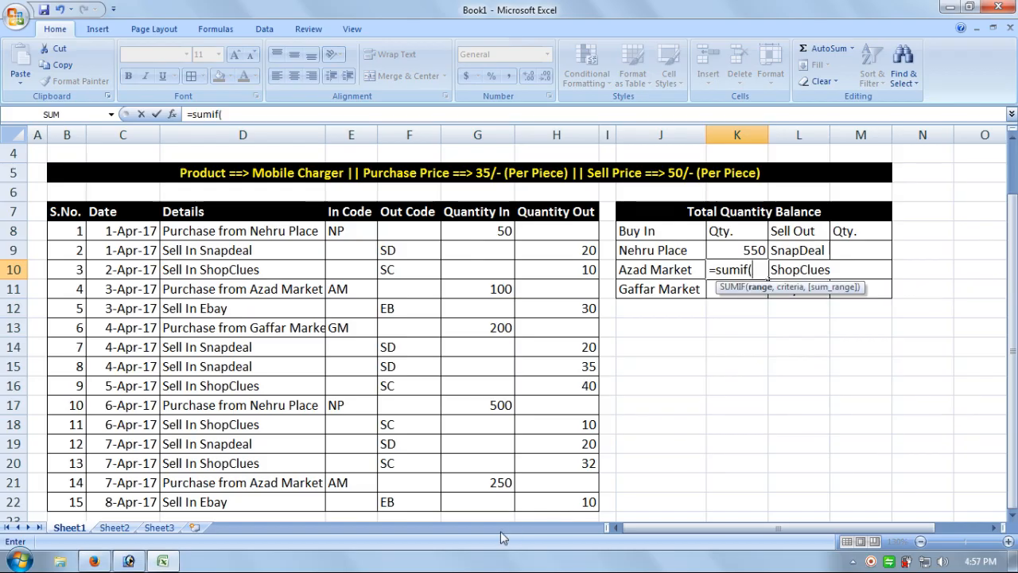
left_click_drag(342, 503, 331, 224)
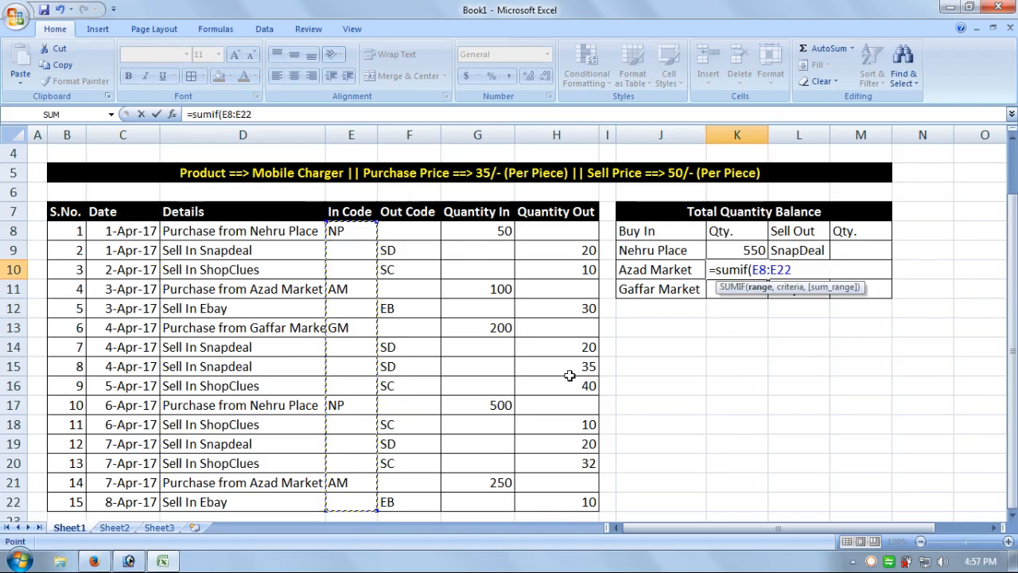
type(",")
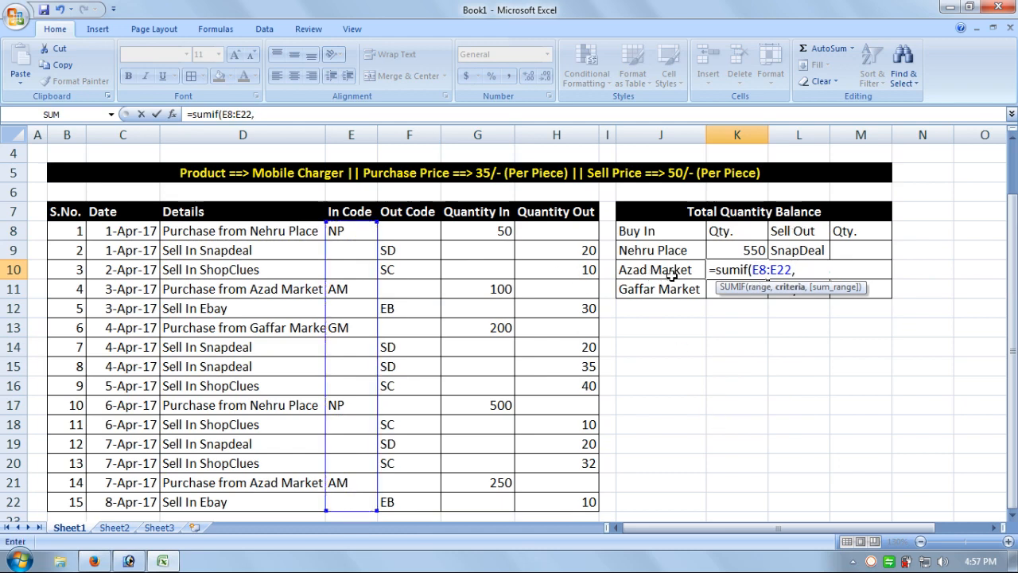
left_click(333, 294)
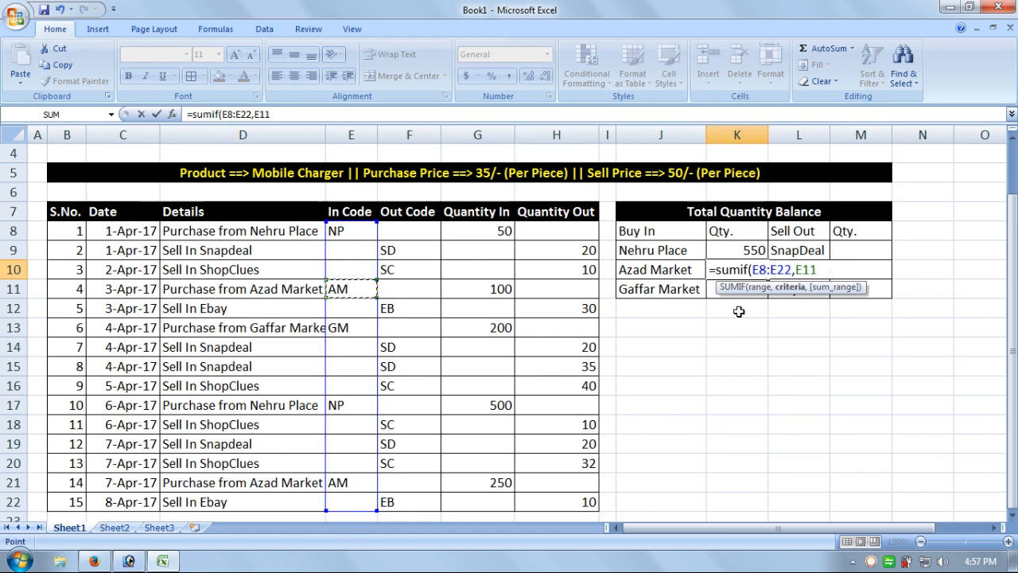
type(",")
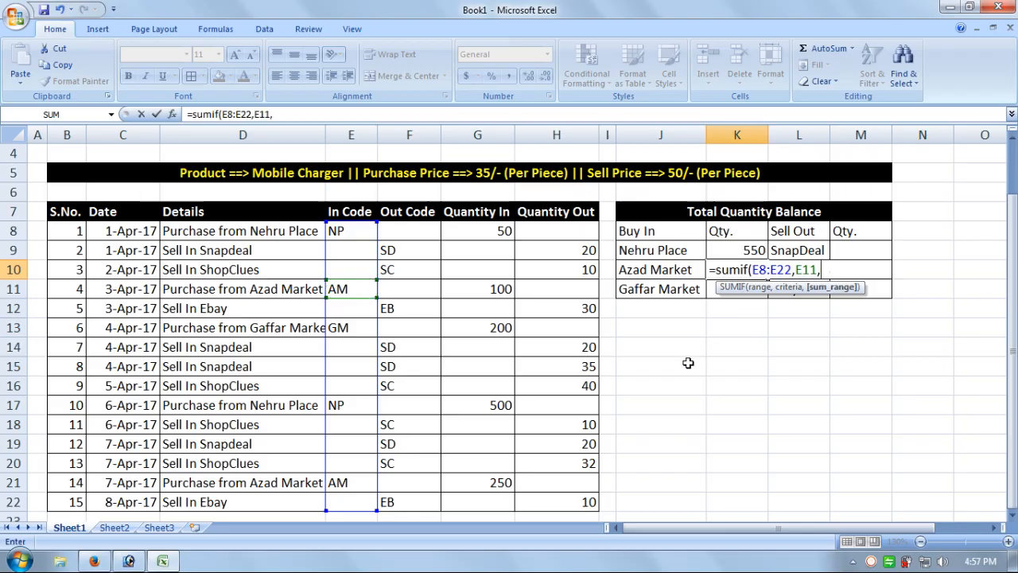
Try to finish the K10 formula with a Quantity In sum range starting at G8, and clear the cell.
left_click_drag(493, 507, 464, 230)
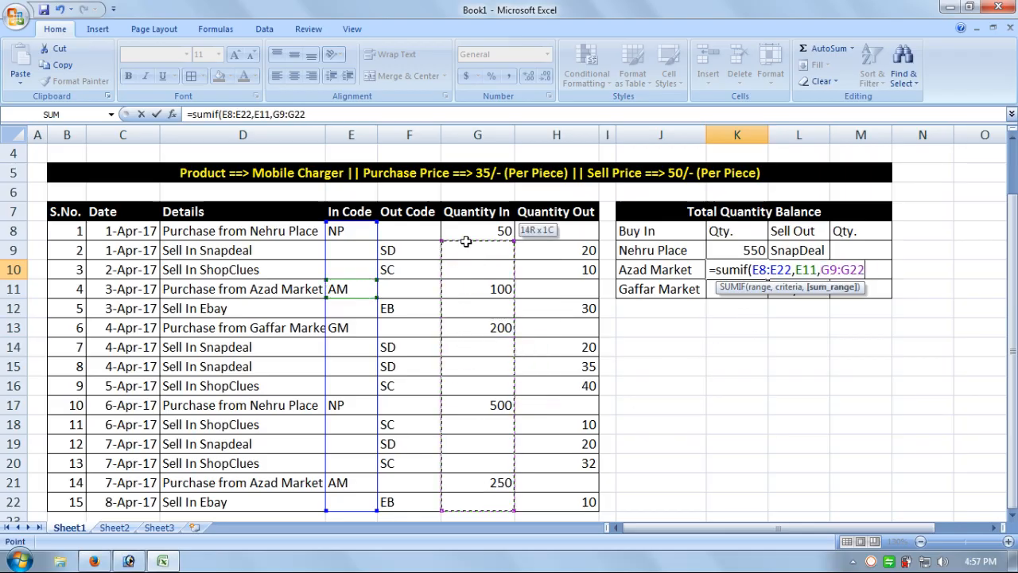
left_click(465, 231)
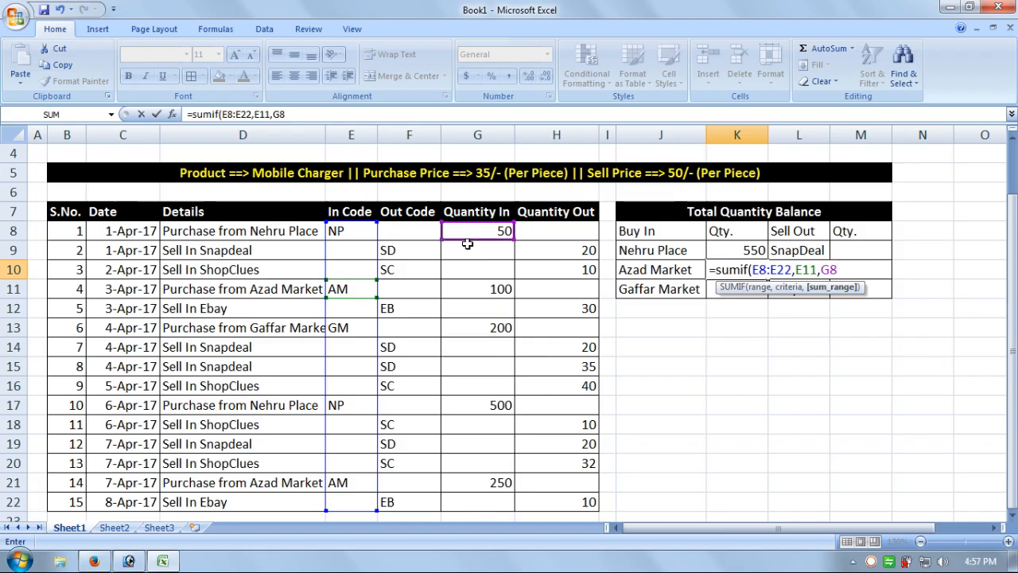
key("Return")
left_click_drag(482, 500, 465, 231)
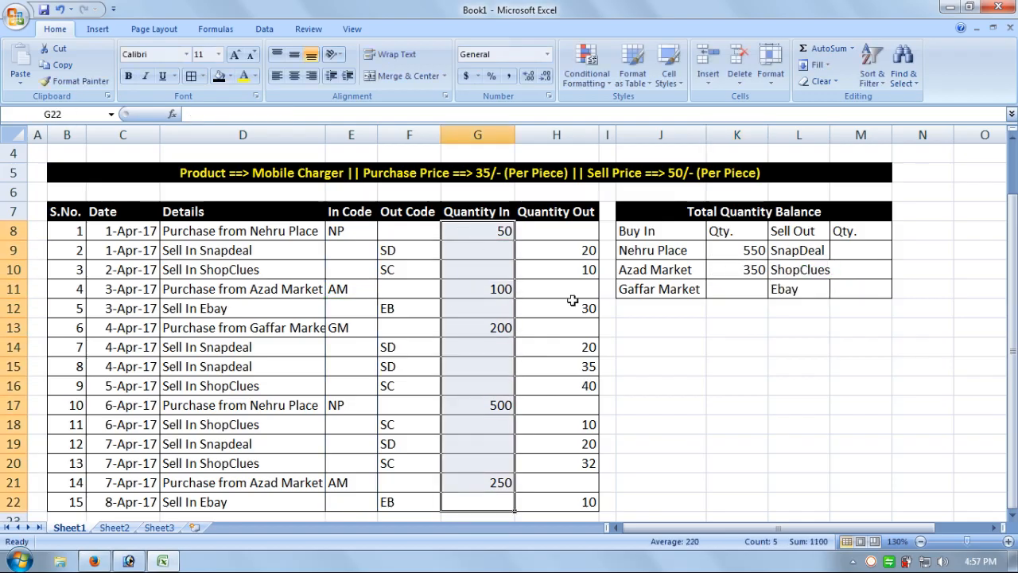
left_click(726, 275)
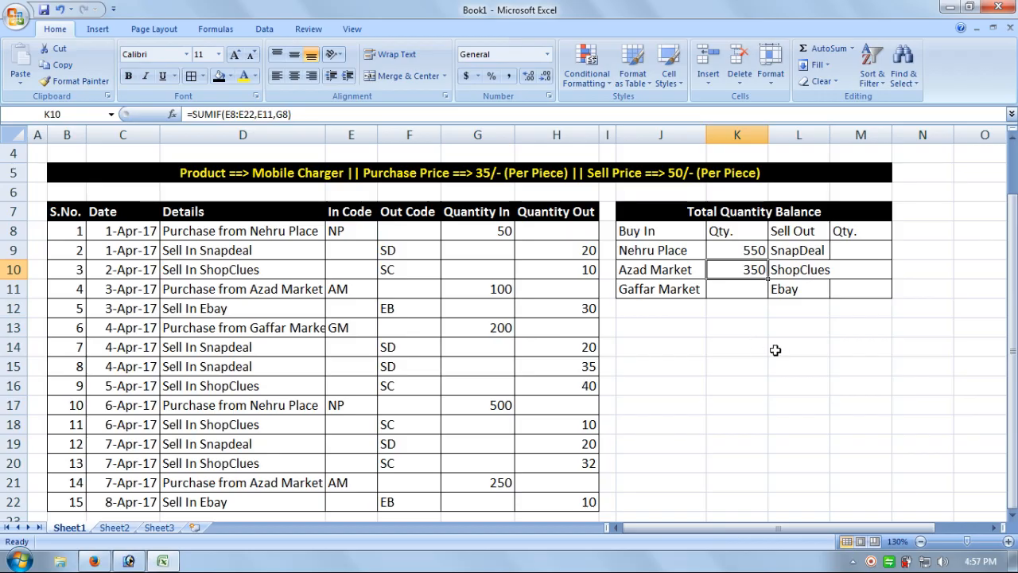
key("Delete")
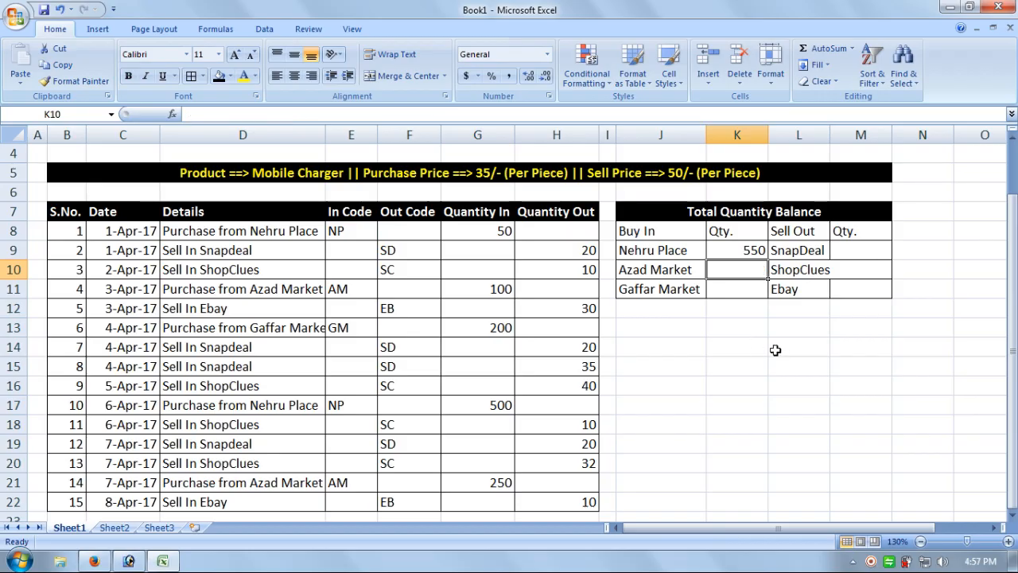
Enter a SUMIF formula for the Azad Market quantity in K10 with range E8:E12, criterion E11 and sum range G8:G22.
type("=")
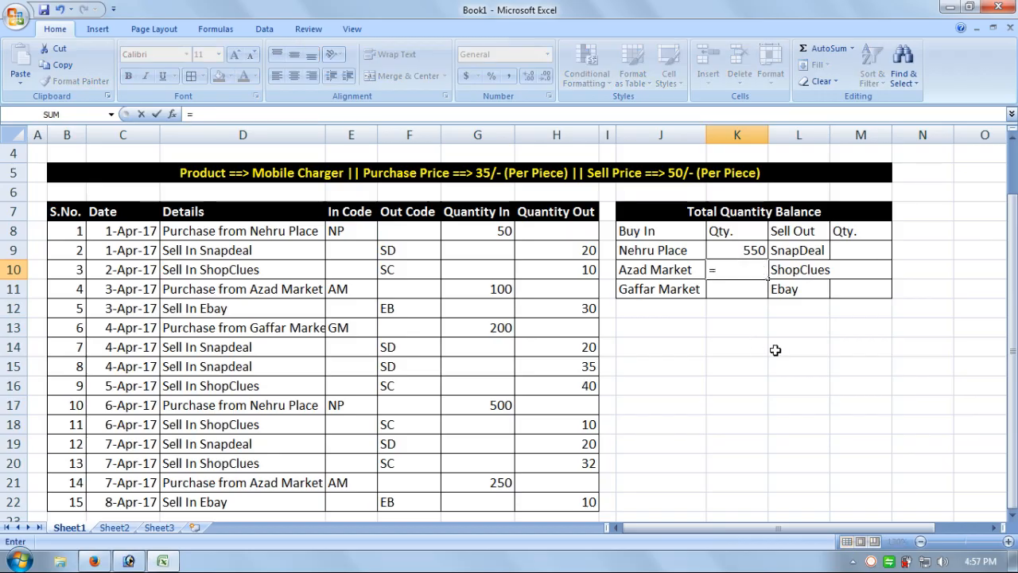
type("sumif")
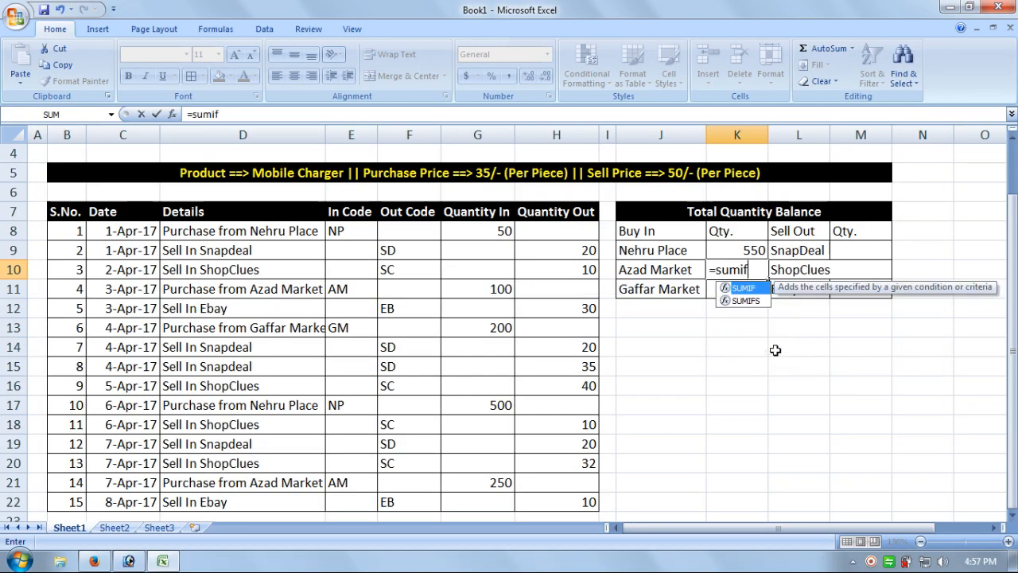
type("(")
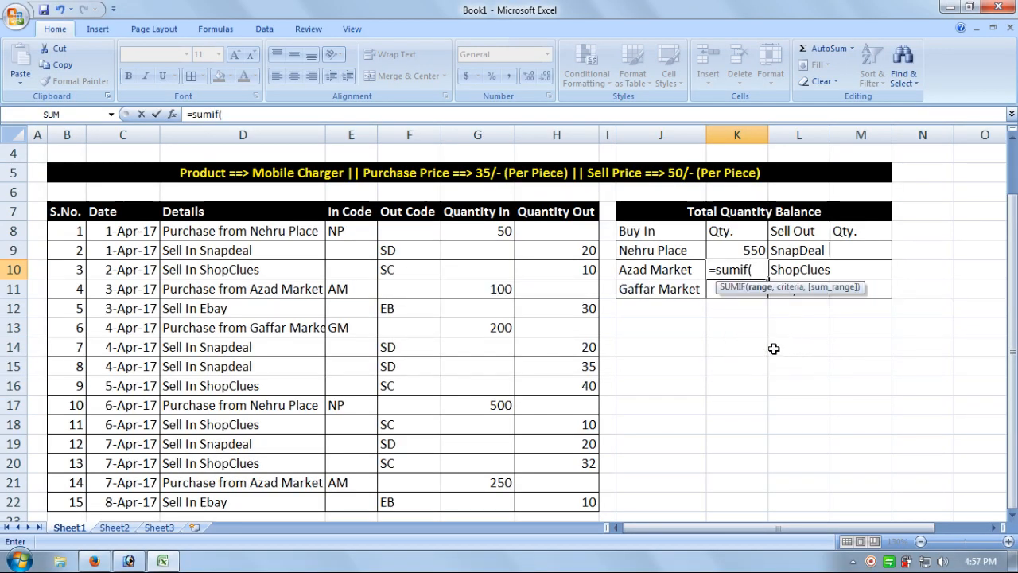
left_click_drag(357, 499, 339, 231)
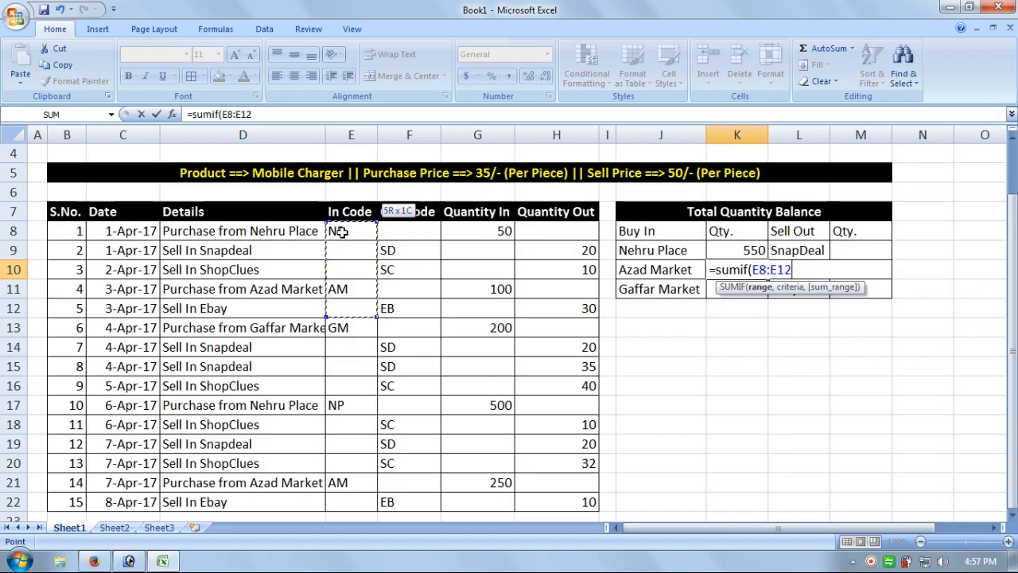
type(",")
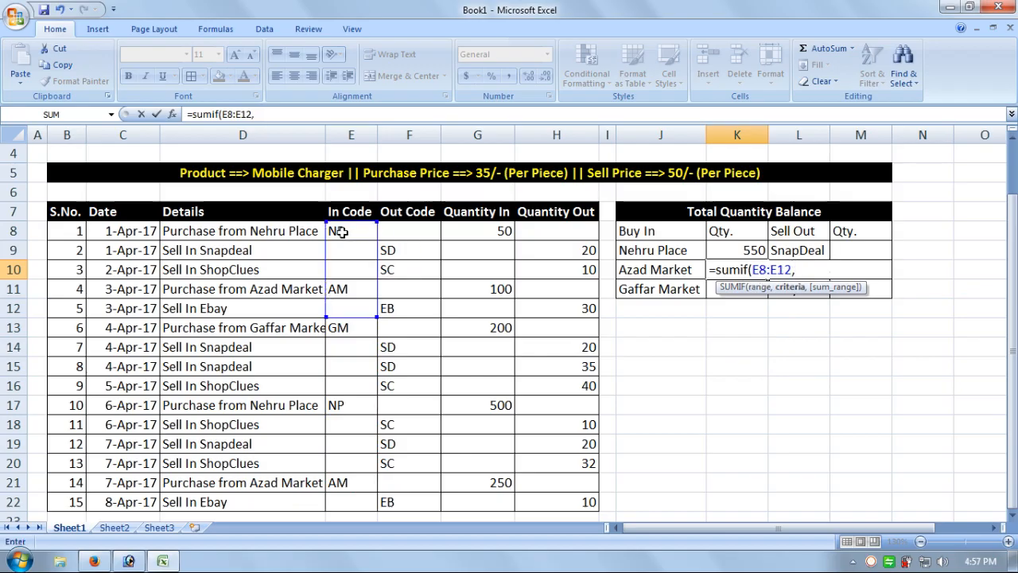
left_click(356, 289)
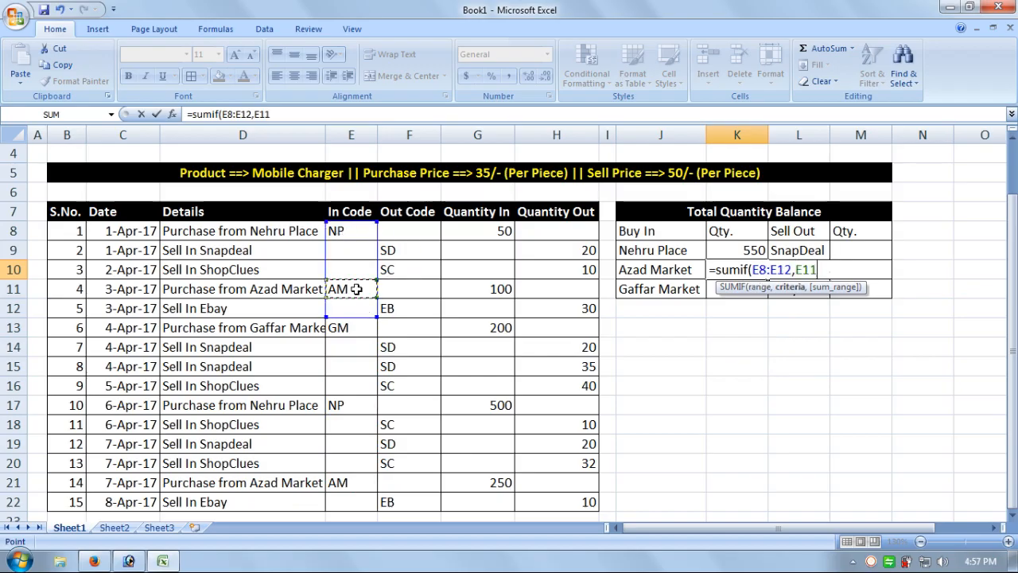
type(",")
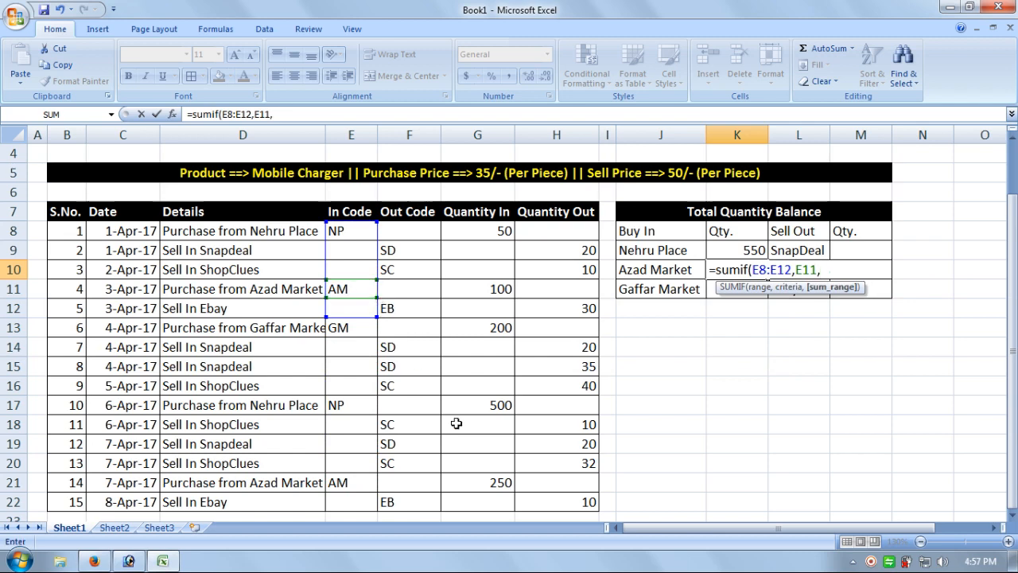
mouse_move(500, 502)
left_mouse_down()
mouse_move(495, 233)
mouse_move(489, 497)
left_mouse_up()
left_click(495, 232)
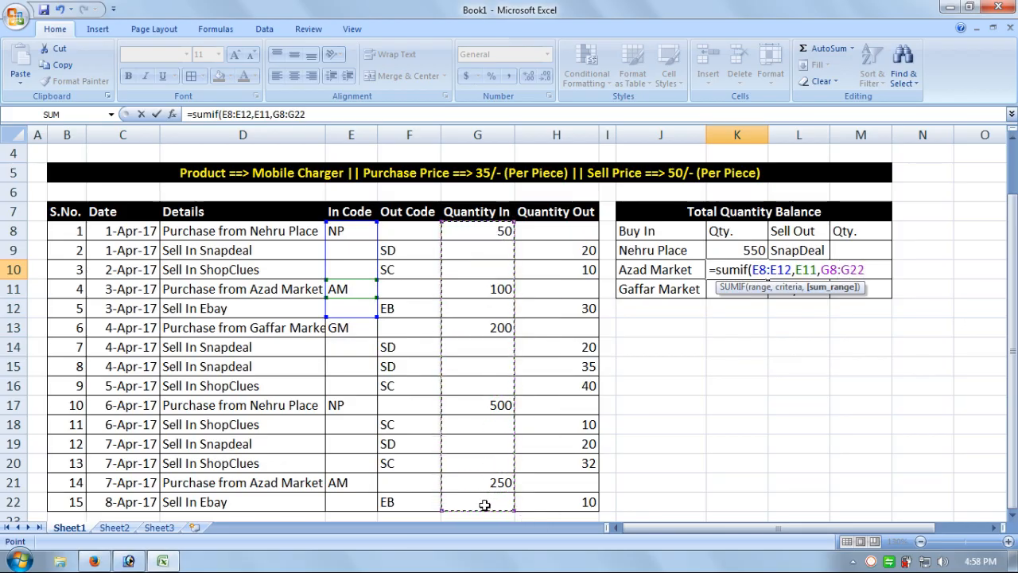
type(")")
key("Return")
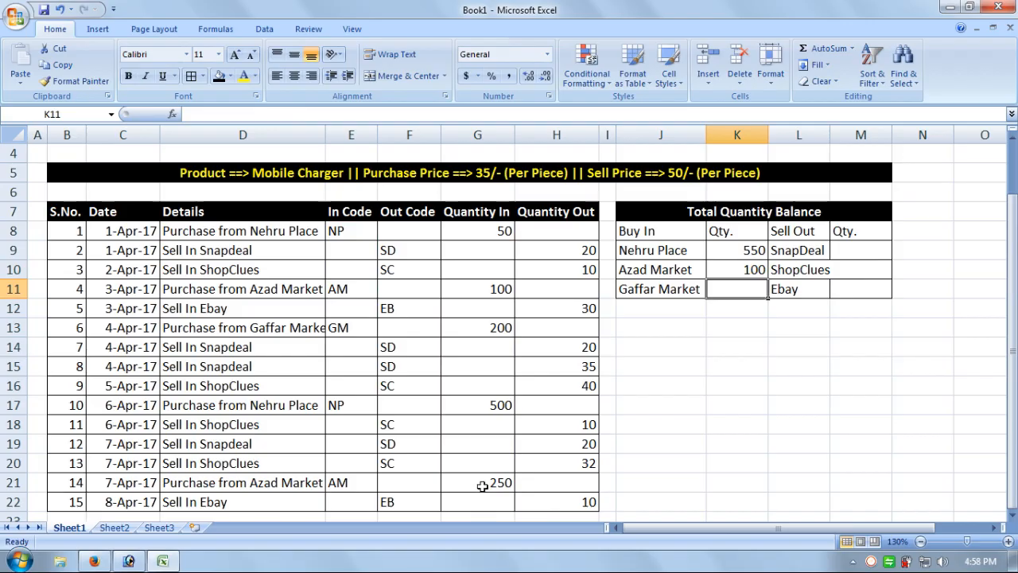
Check the Azad Market purchase entries against the K10 formula and clear K10.
left_click(261, 292)
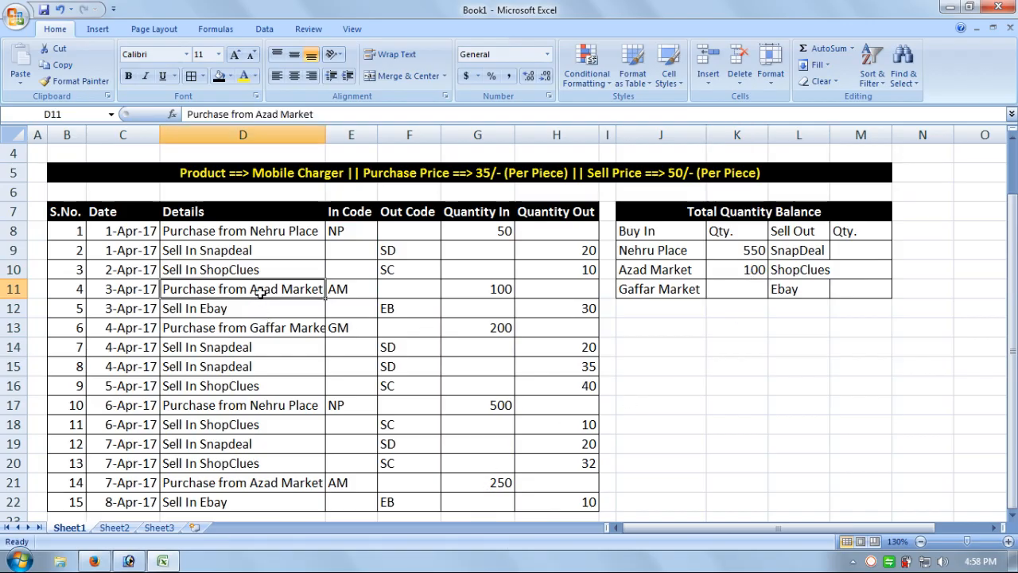
left_click(486, 486)
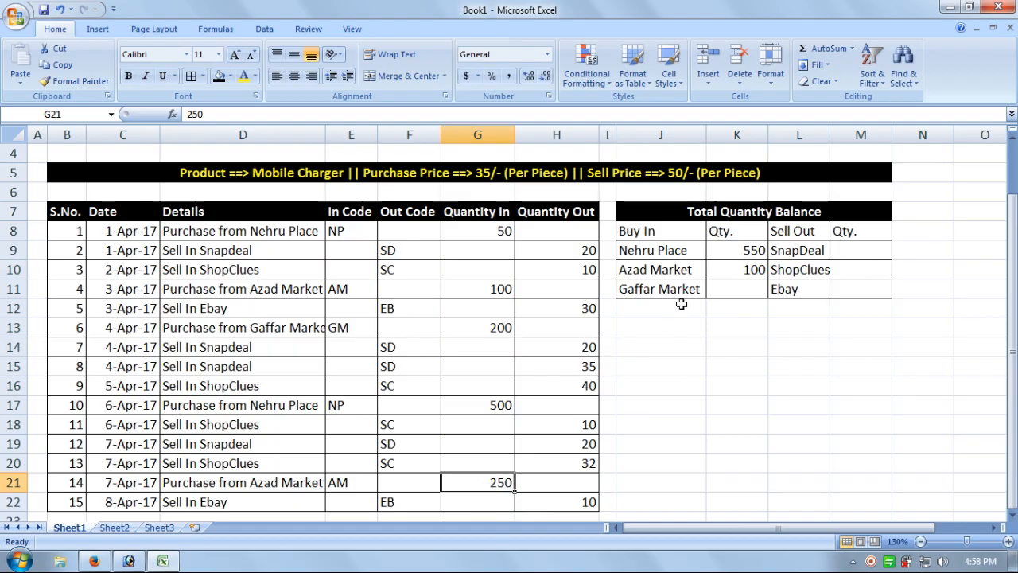
left_click(731, 273)
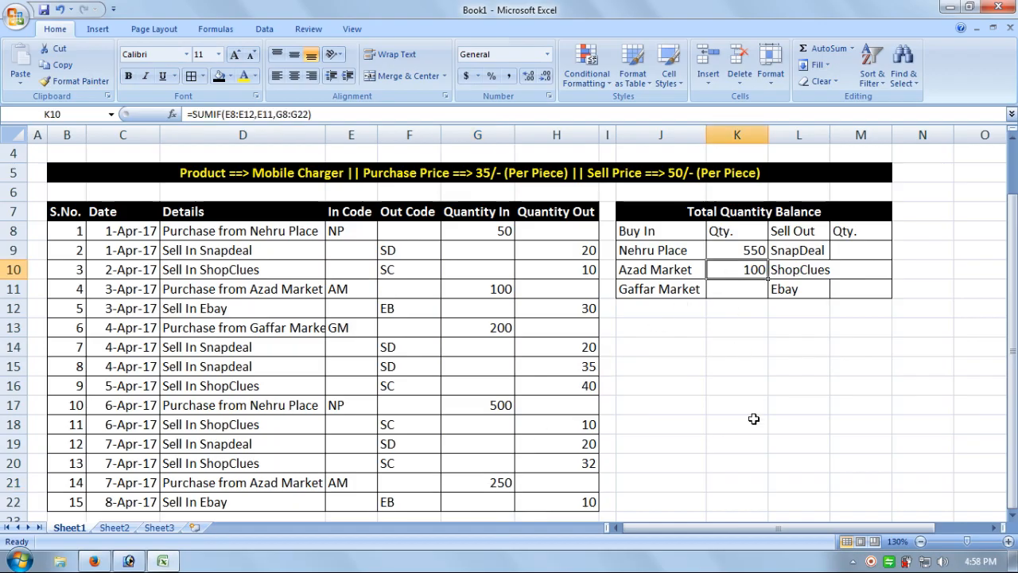
key("Delete")
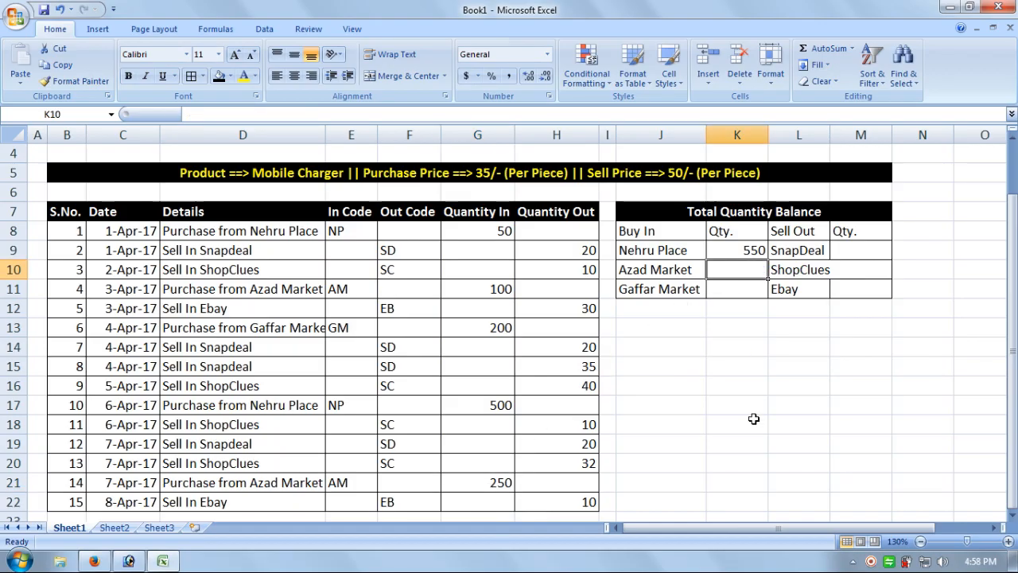
Enter the Azad Market SUMIF formula in K10 with range E8:E22, criterion E11 and sum range G8:G22.
type("=")
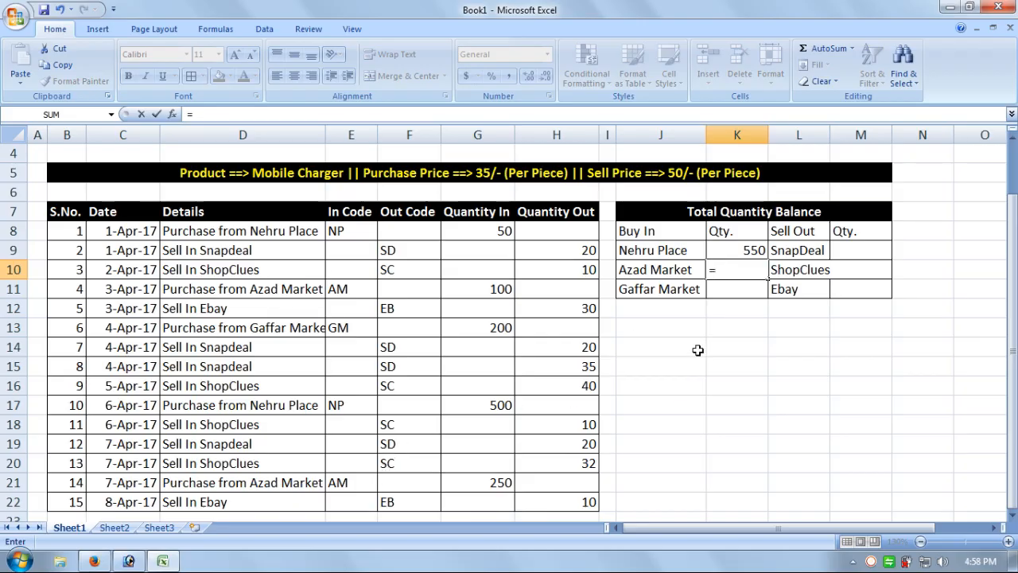
type("sumif")
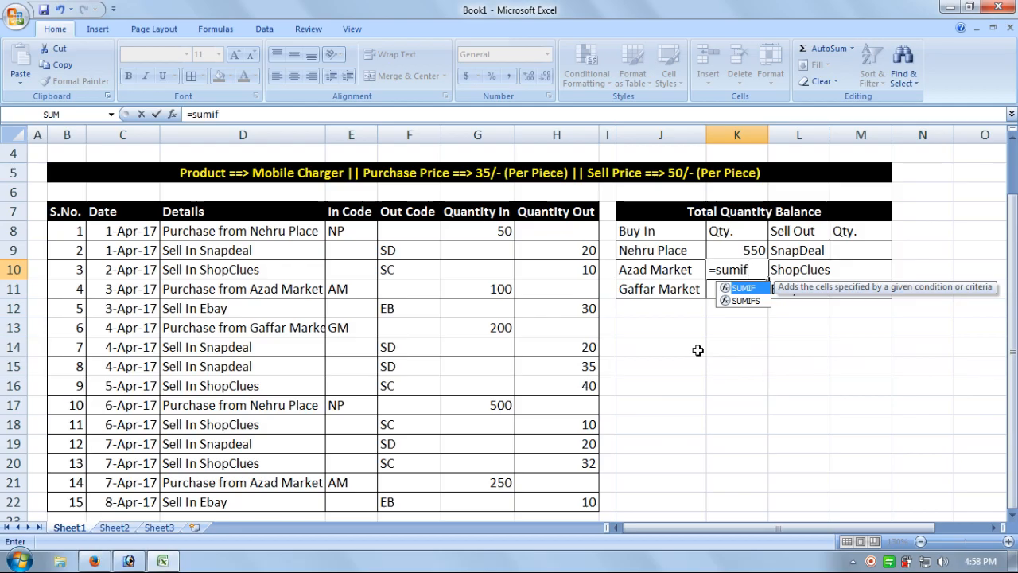
type("(")
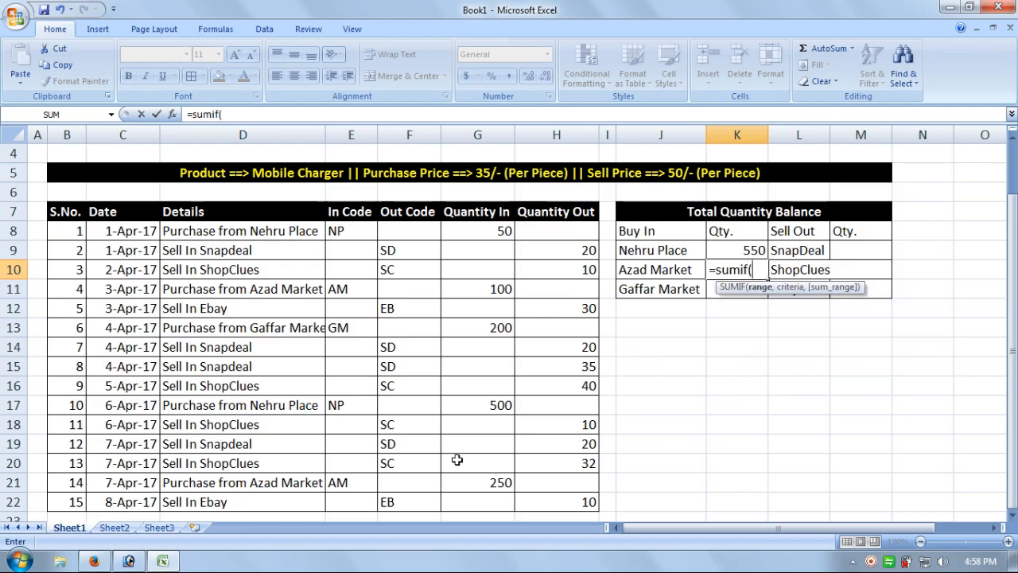
left_click_drag(368, 497, 357, 230)
type(",")
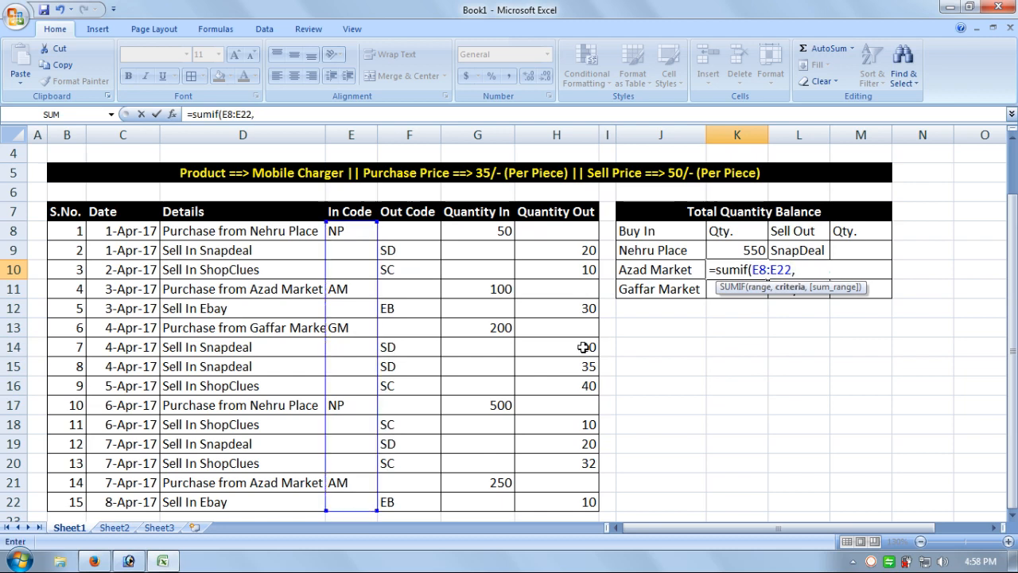
left_click(352, 293)
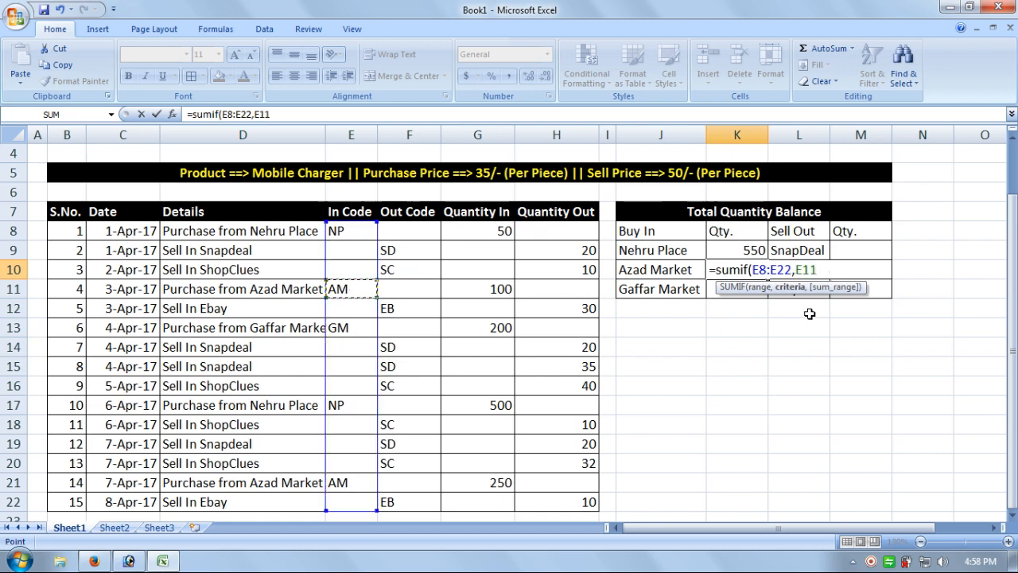
type(",")
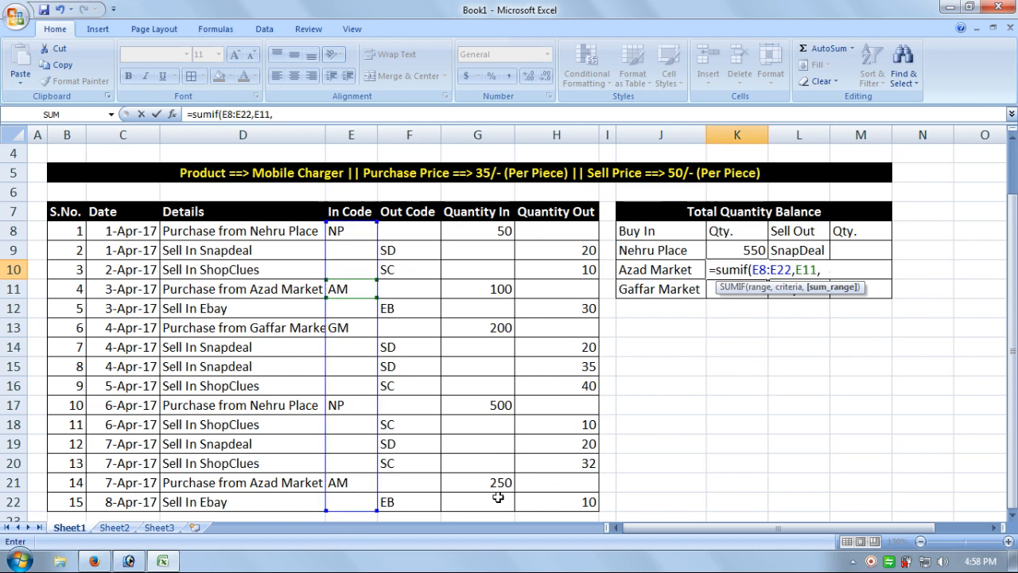
left_click_drag(498, 497, 499, 229)
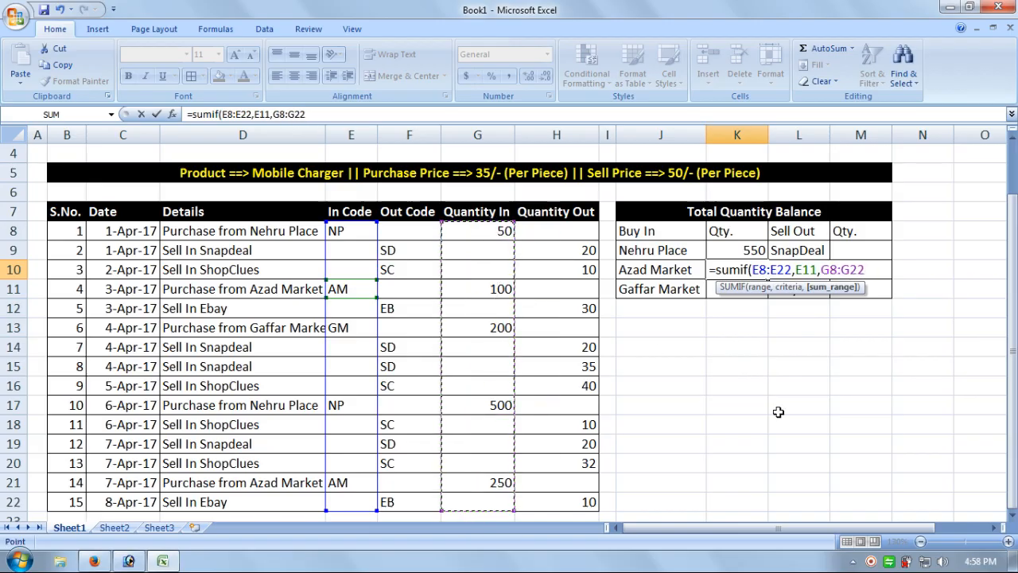
type(")")
key("Return")
key("Up")
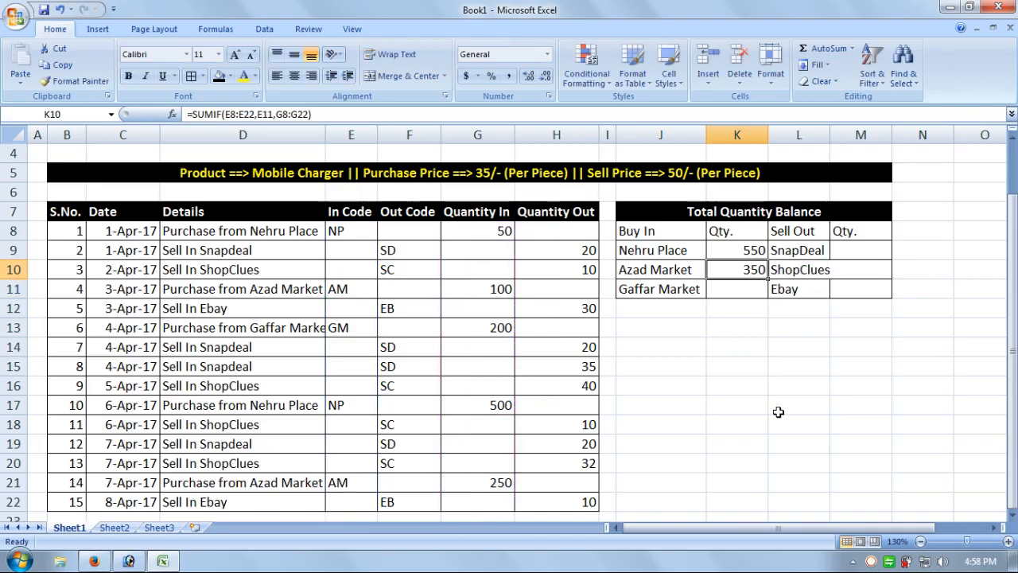
Enter a SUMIF formula for the Gaffar Market quantity in K11 with range E8:E22, criterion E13 and sum range G8:G22.
key("Down")
type("=")
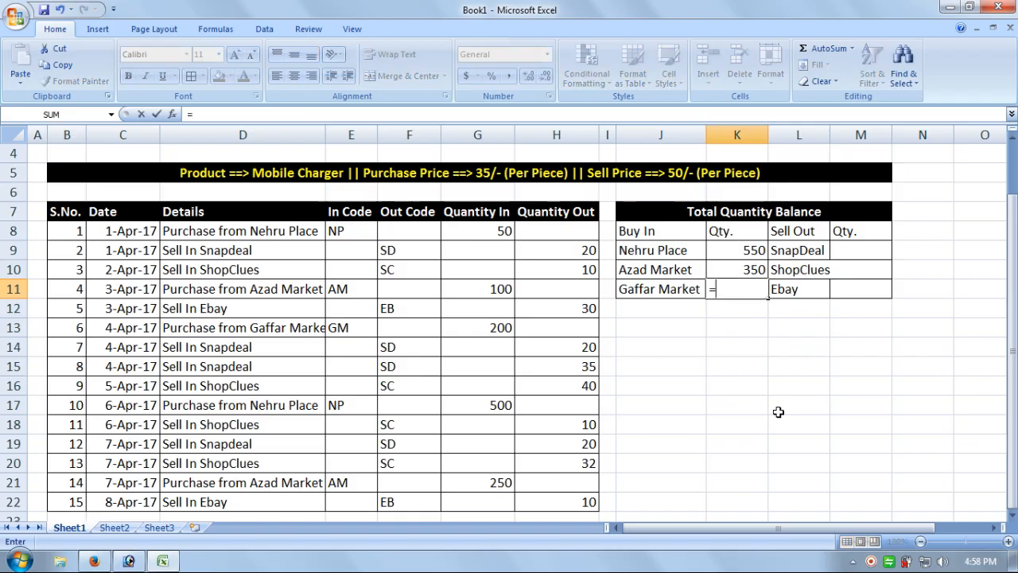
type("sumif")
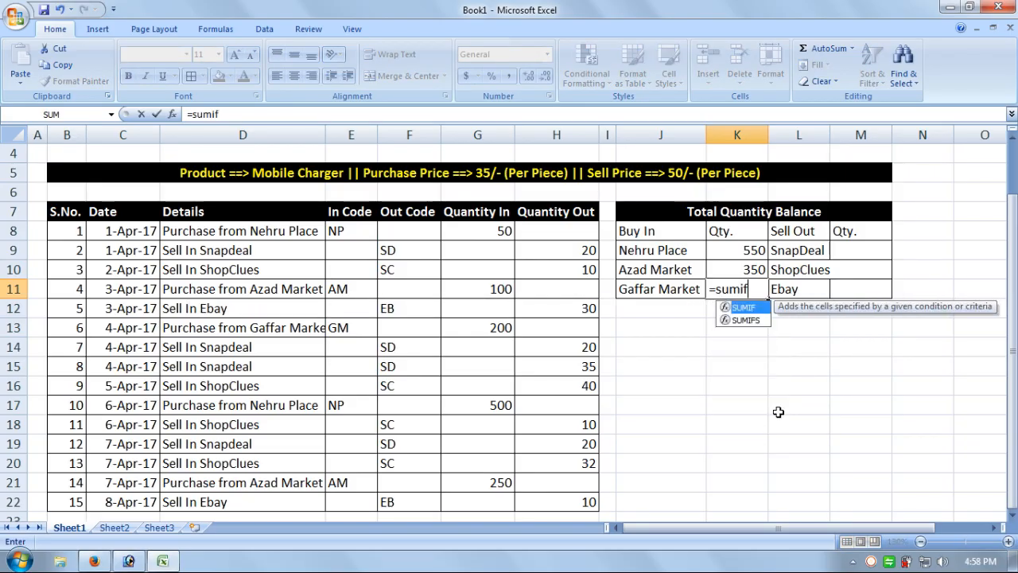
type("(")
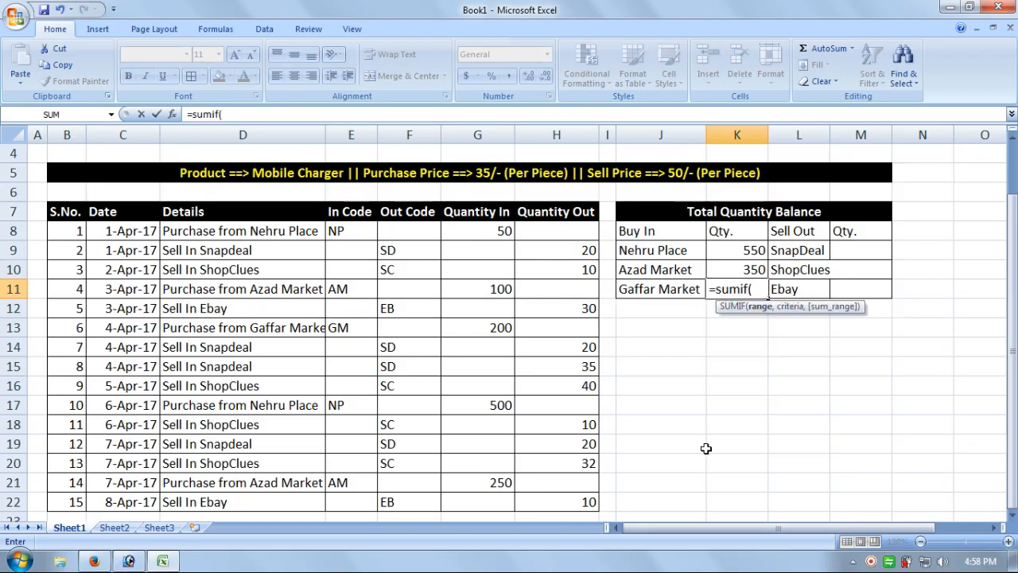
left_click_drag(357, 497, 350, 234)
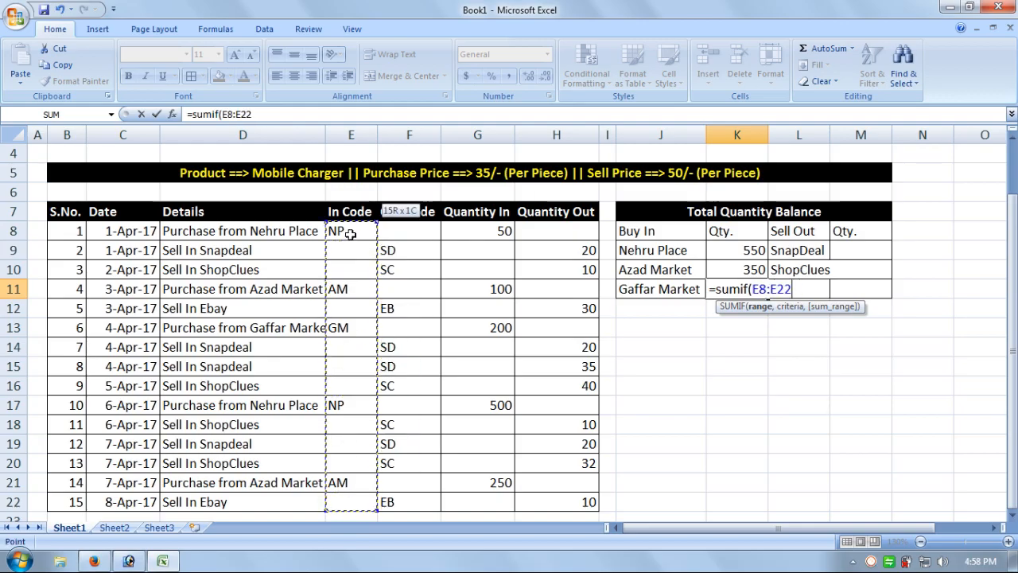
type(",")
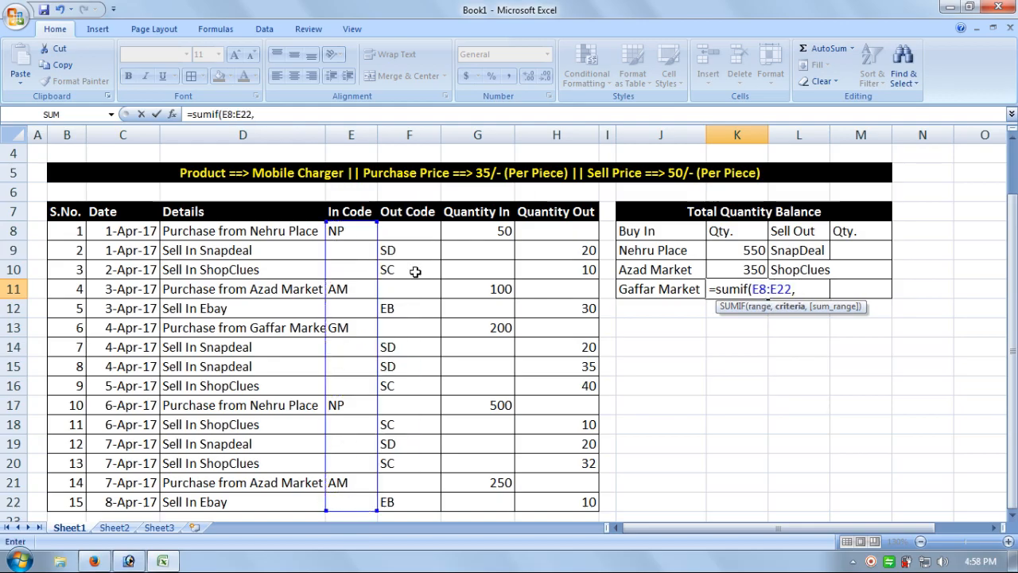
left_click(354, 330)
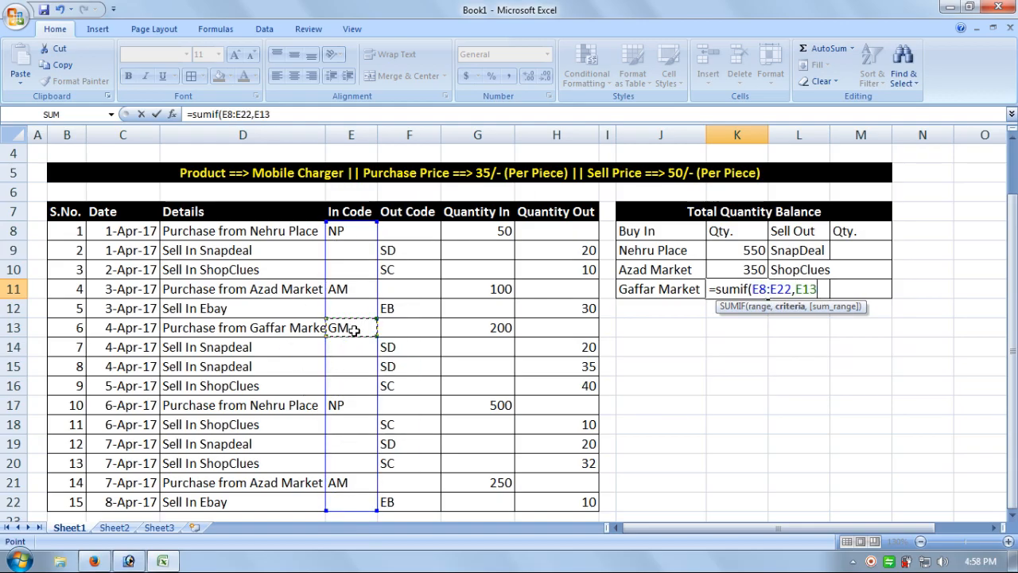
type(",")
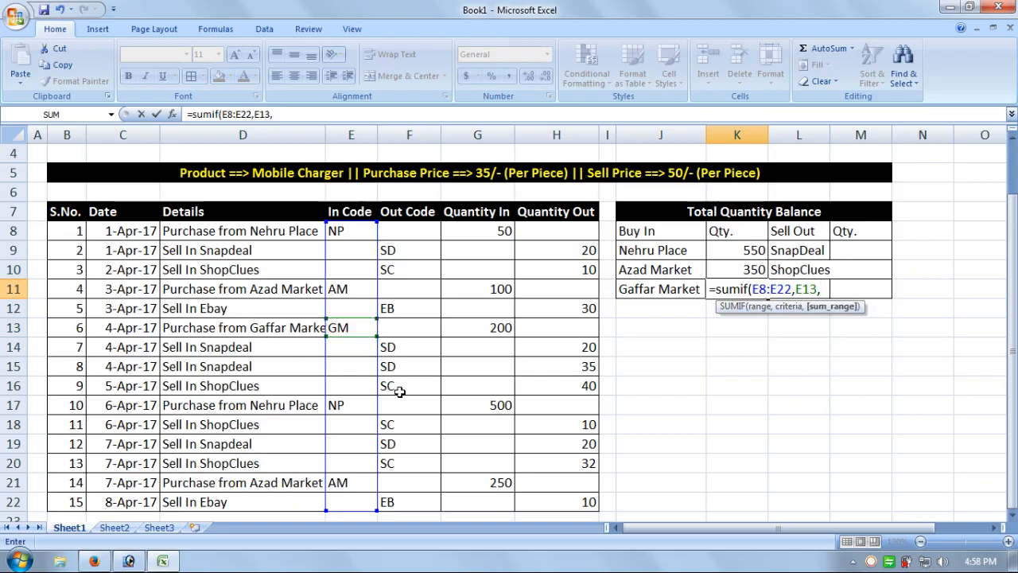
left_click_drag(468, 506, 486, 233)
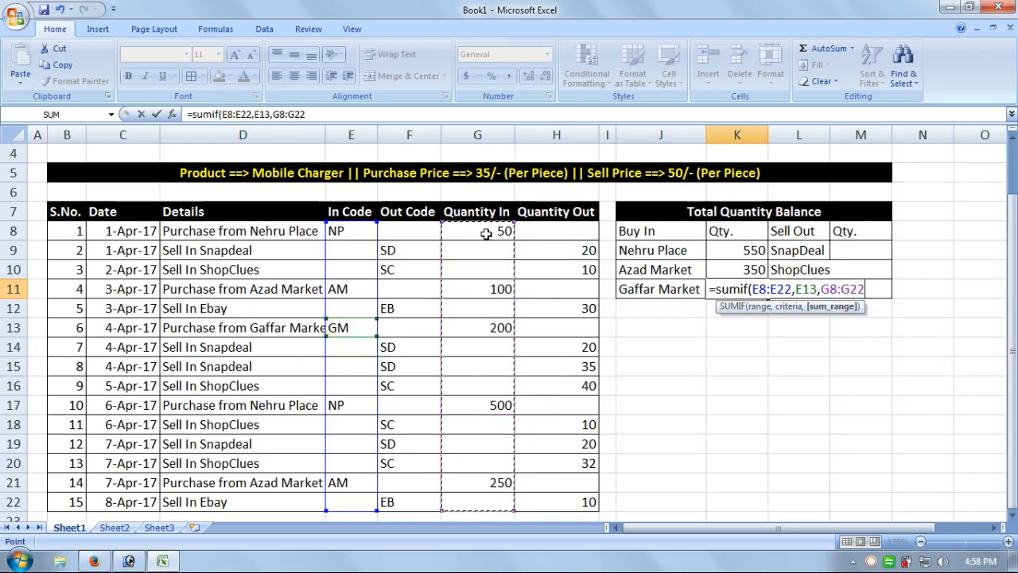
type(")")
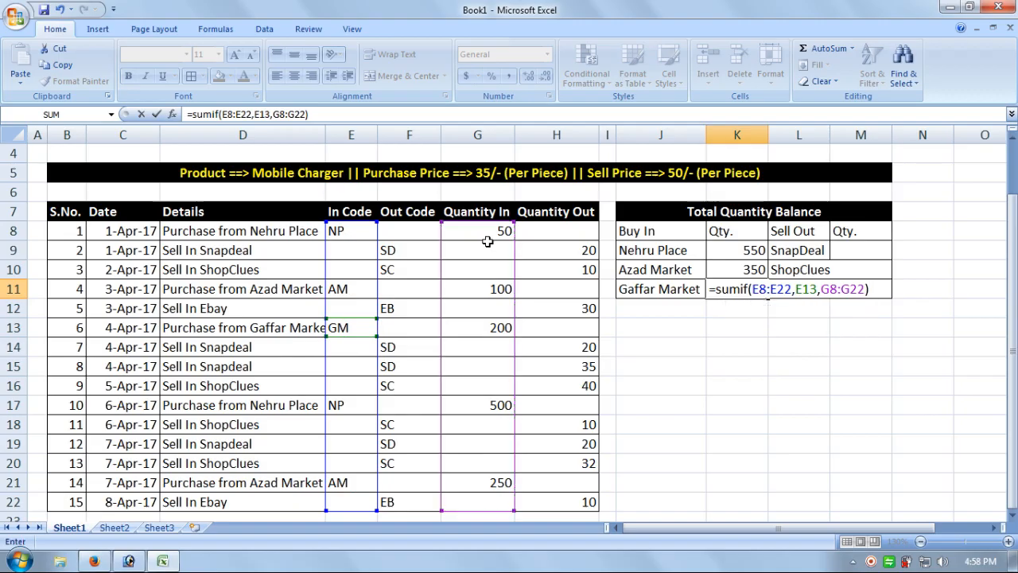
key("Return")
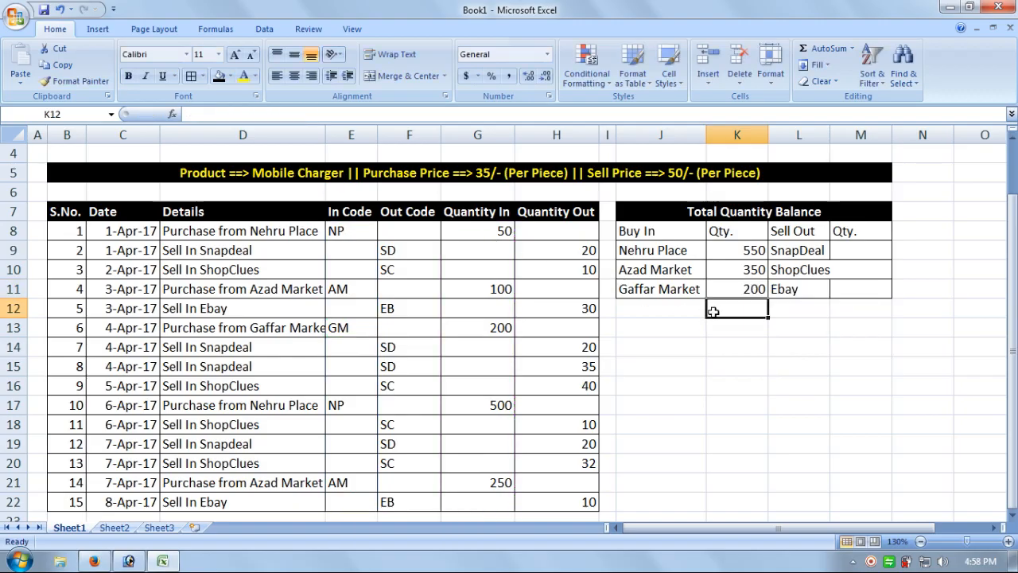
Review the Buy In quantities and widen column L slightly to fit the ShopClues name.
left_click_drag(736, 232, 729, 284)
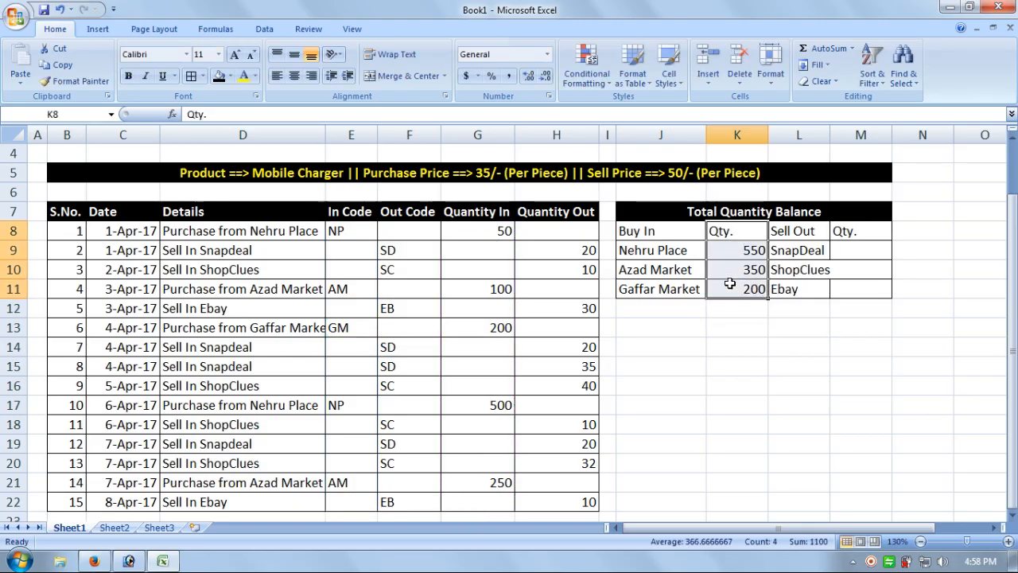
left_click(848, 250)
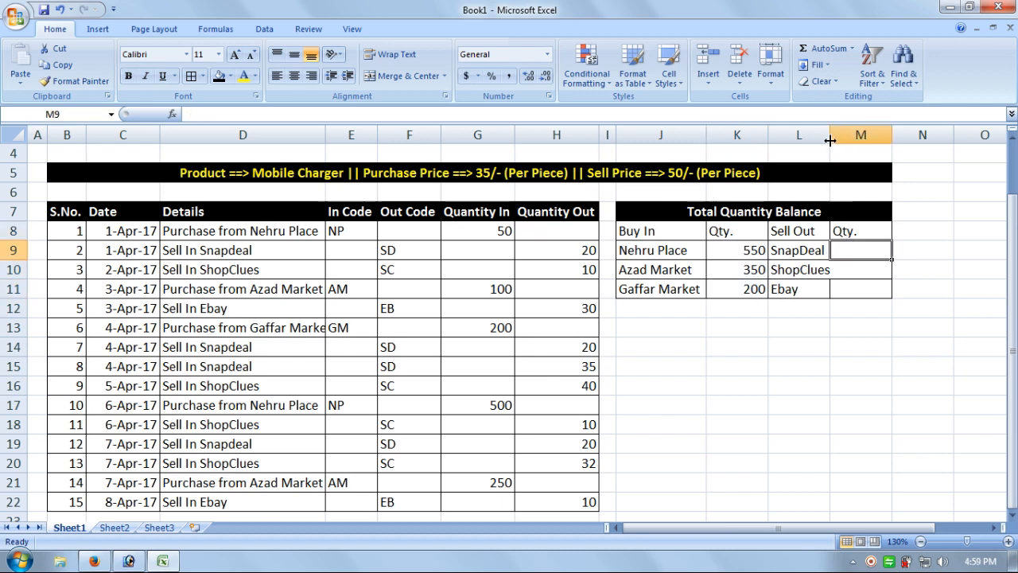
left_click_drag(830, 135, 839, 135)
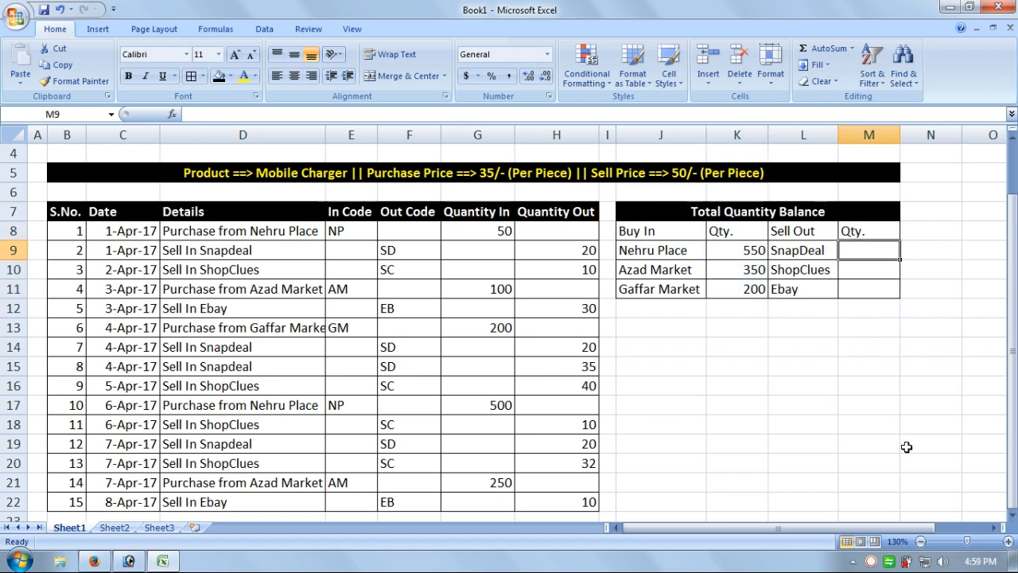
Enter a SUMIF formula for the SnapDeal quantity in M9 with range F8:F22, criterion F9 and sum range H10:H22.
type("=sum")
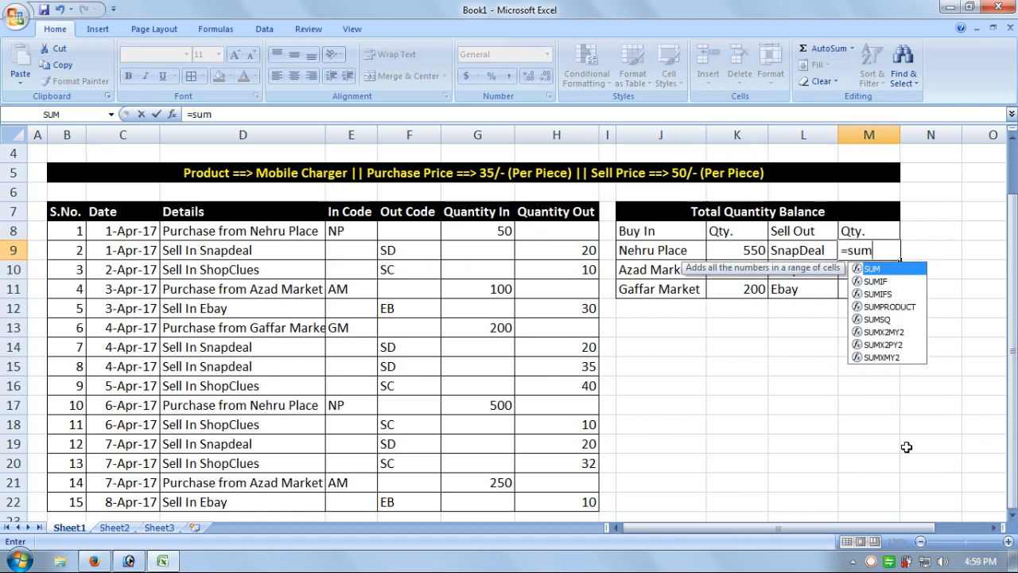
type("if(")
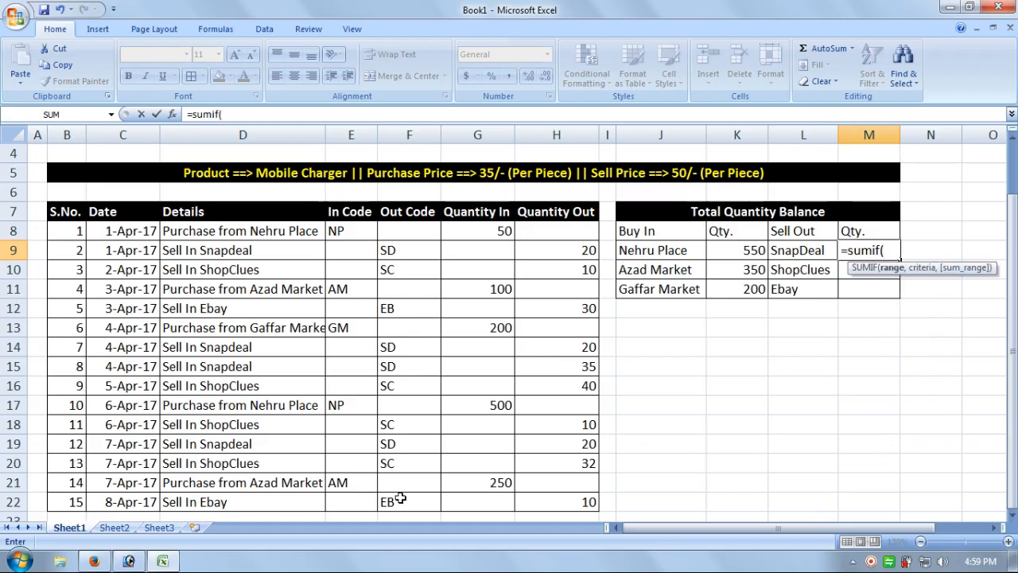
left_click_drag(397, 497, 408, 231)
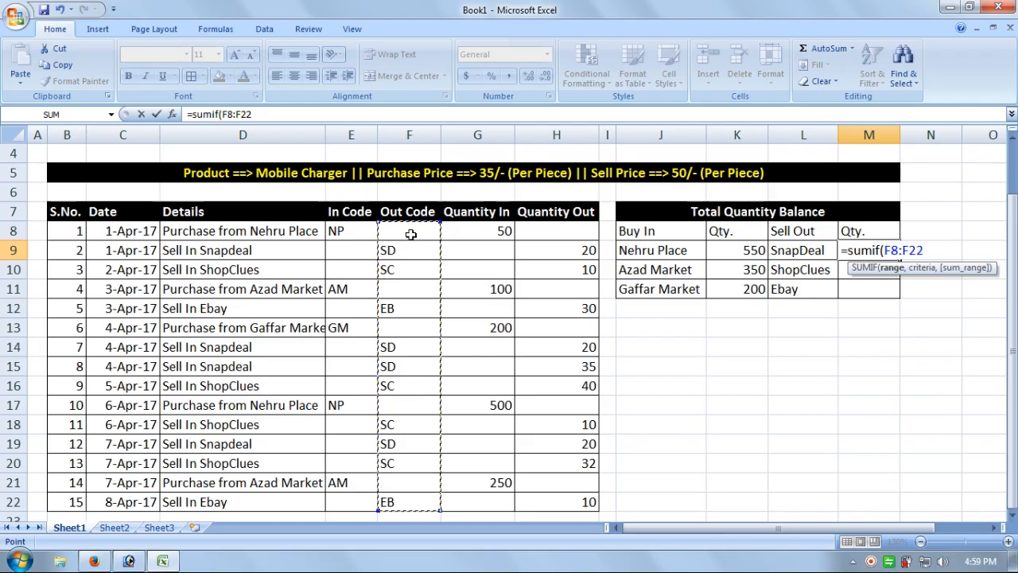
type(",")
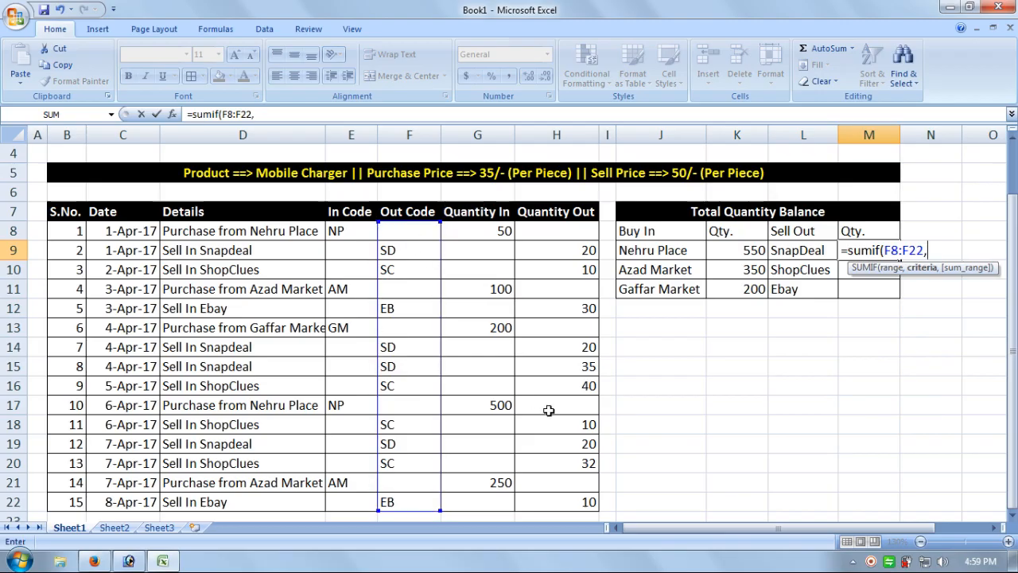
left_click(406, 251)
type(",")
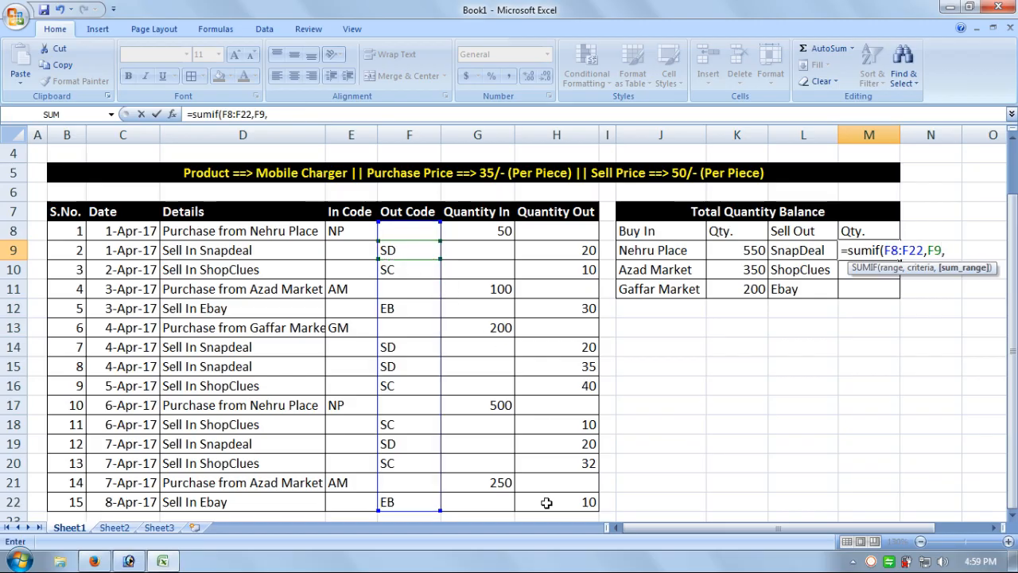
left_click_drag(548, 502, 548, 358)
key("Return")
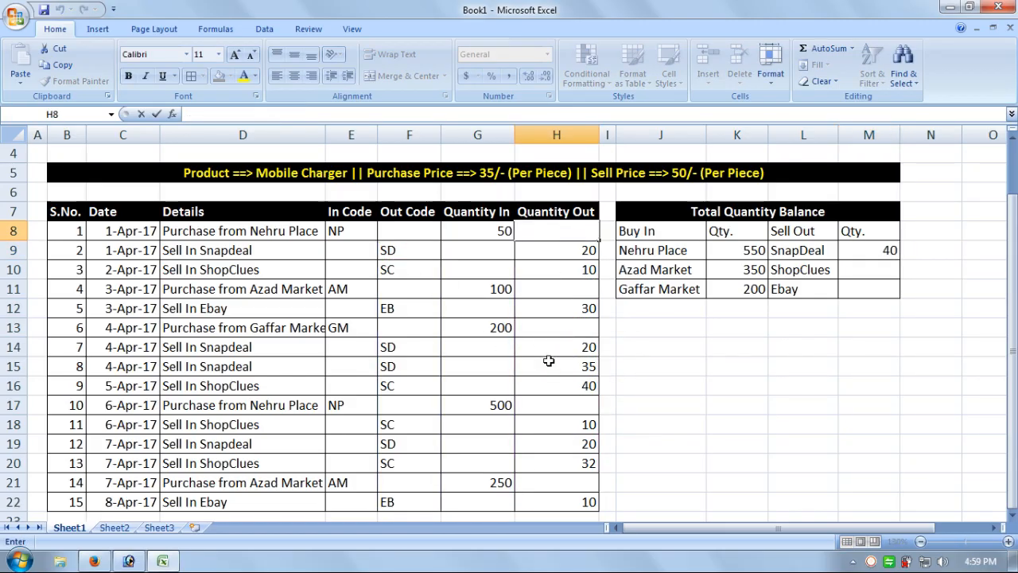
Change the sum range of the SnapDeal SUMIF formula in M9 to H8:H22.
left_click(883, 249)
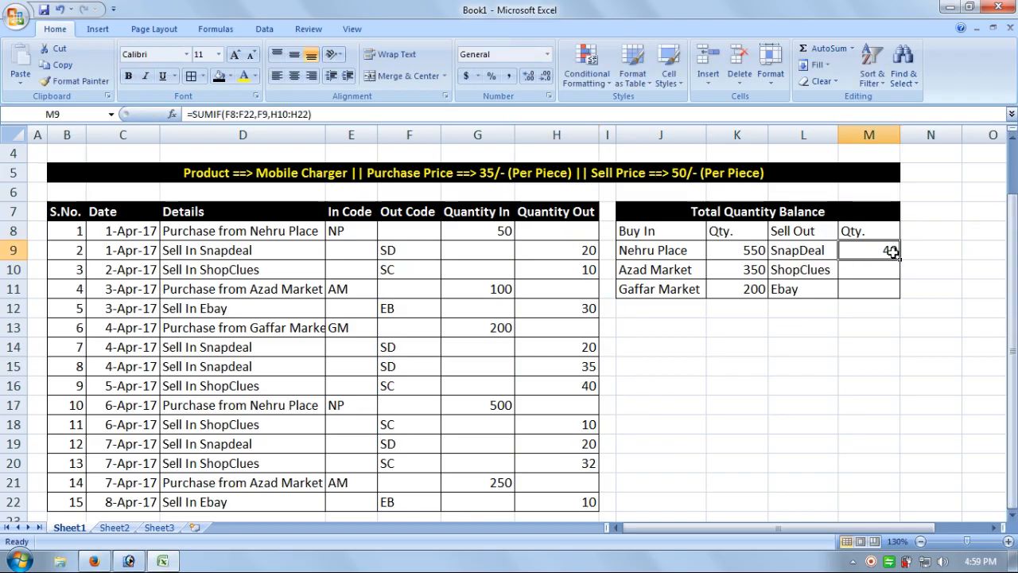
double_click(890, 251)
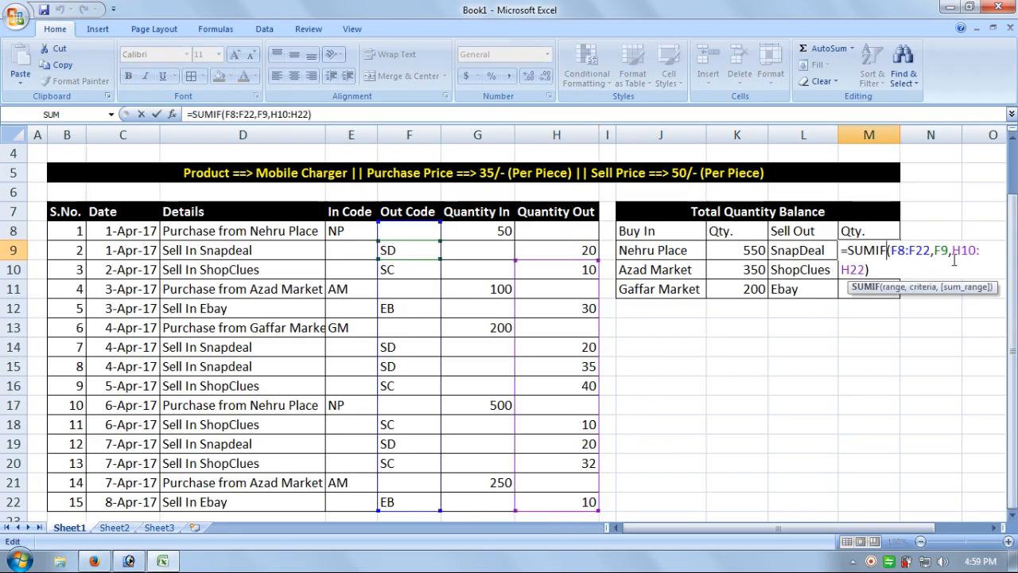
left_click(866, 269)
key("BackSpace")
key("BackSpace")
key("BackSpace")
key("BackSpace")
key("BackSpace")
key("BackSpace")
key("BackSpace")
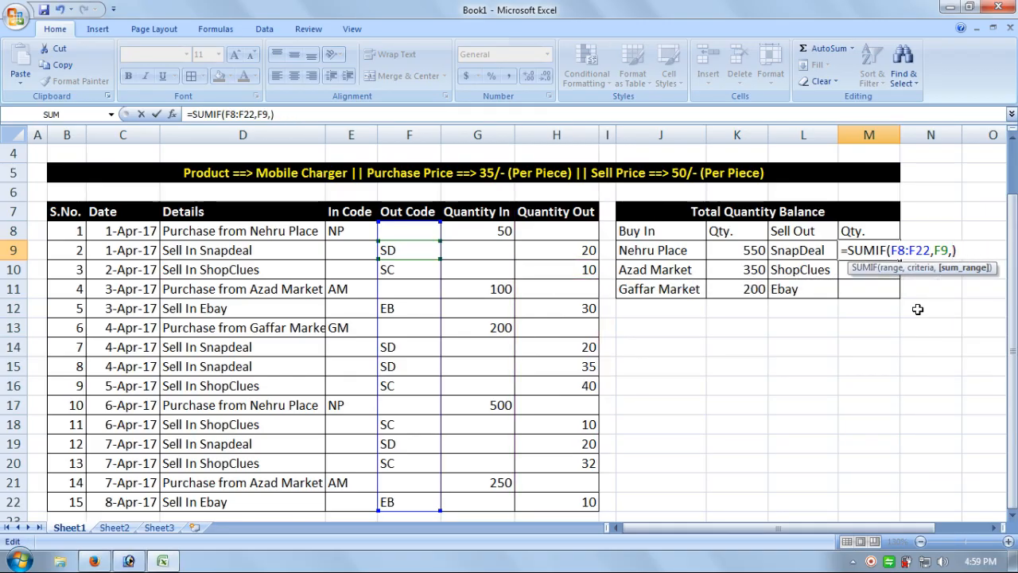
left_click_drag(564, 502, 577, 237)
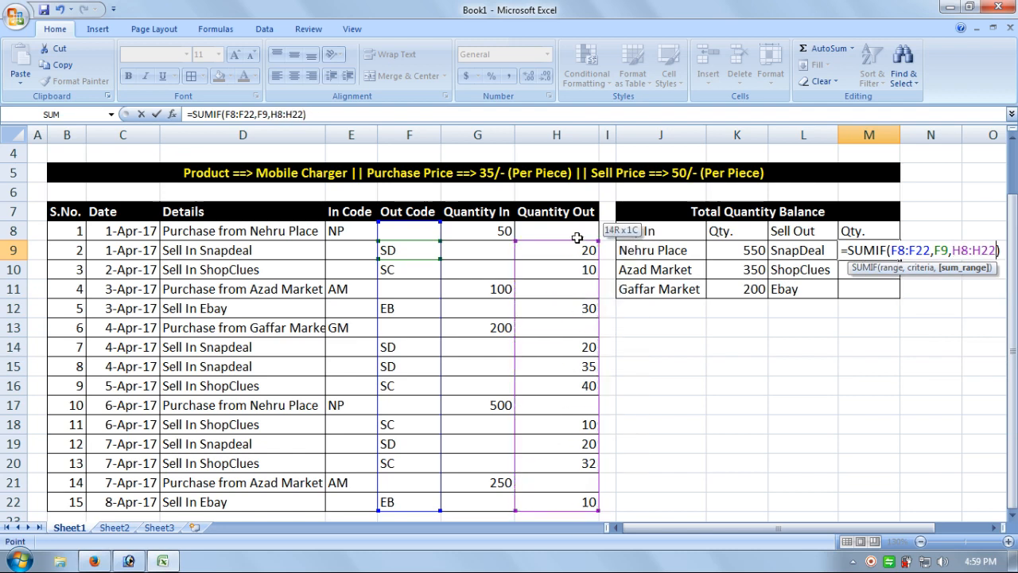
key("Return")
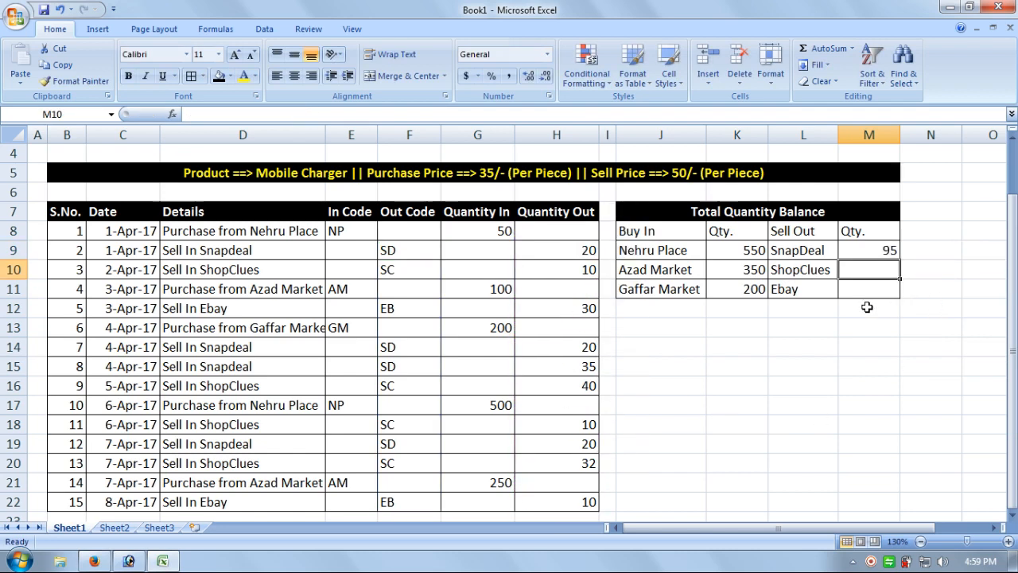
Enter a SUMIF formula for the ShopClues quantity in M10 with range F8:F22, criterion F10 and sum range H8:H22.
type("=sumi")
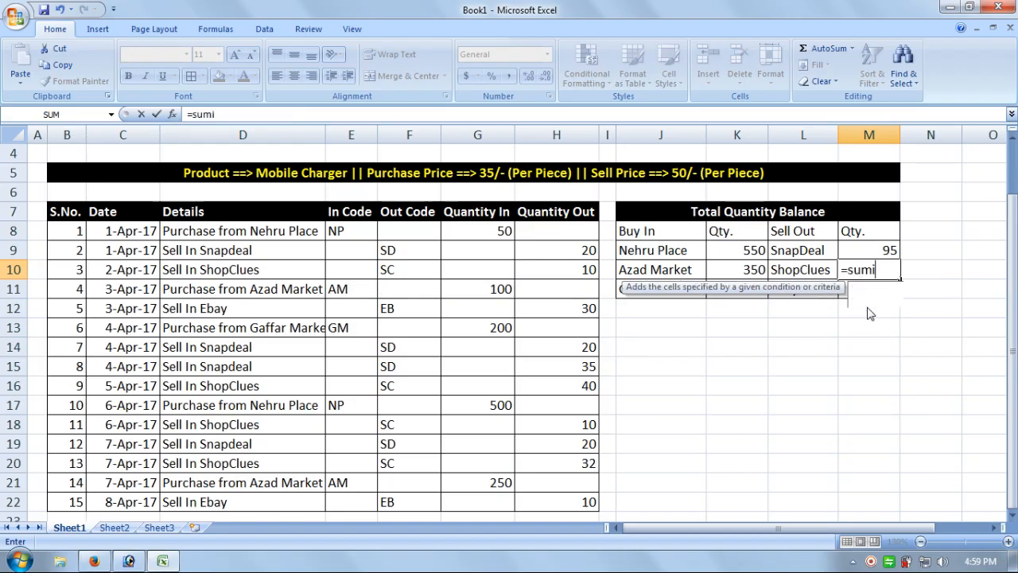
type("f(")
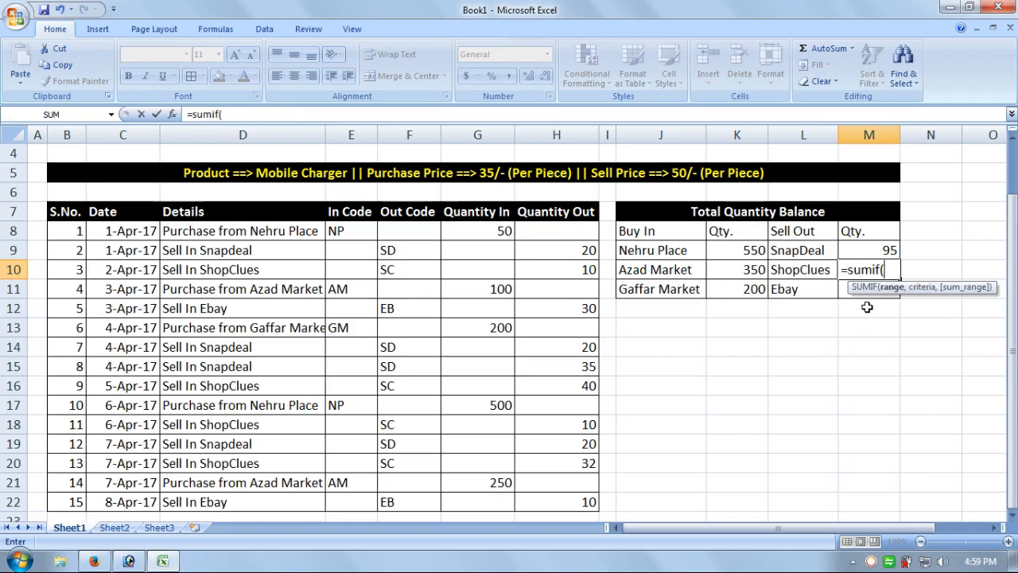
left_click_drag(411, 500, 416, 236)
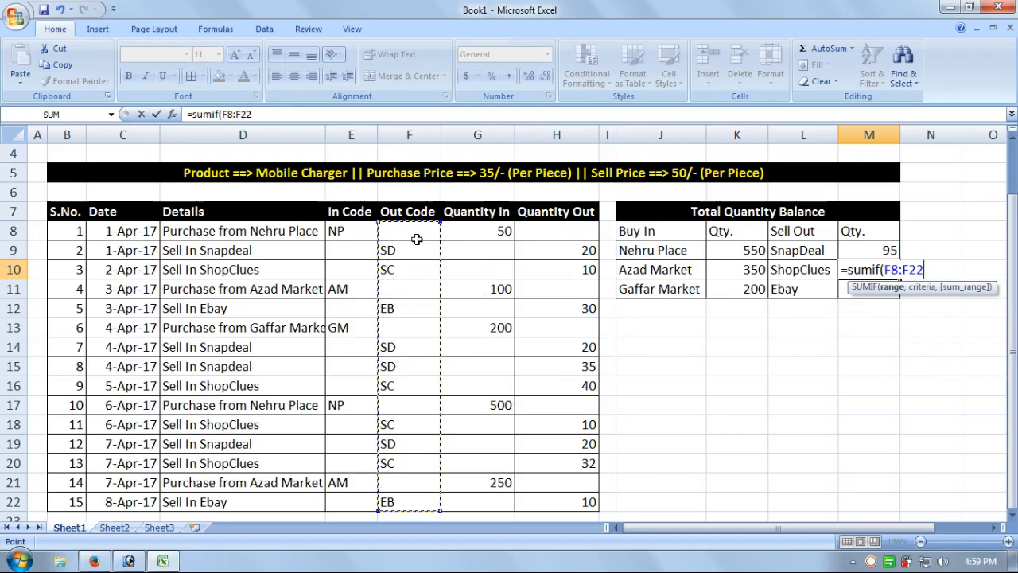
type(",")
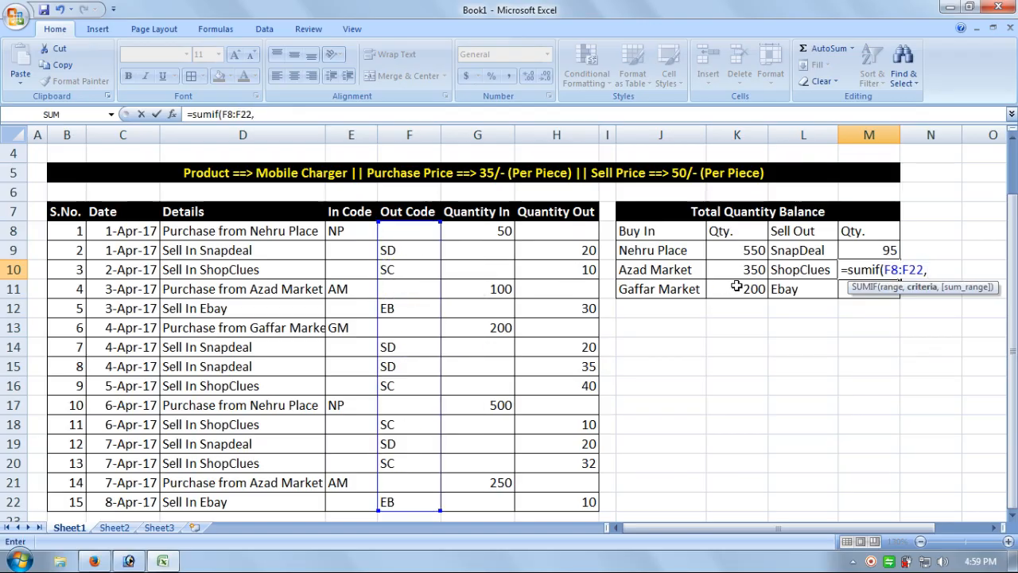
left_click(402, 270)
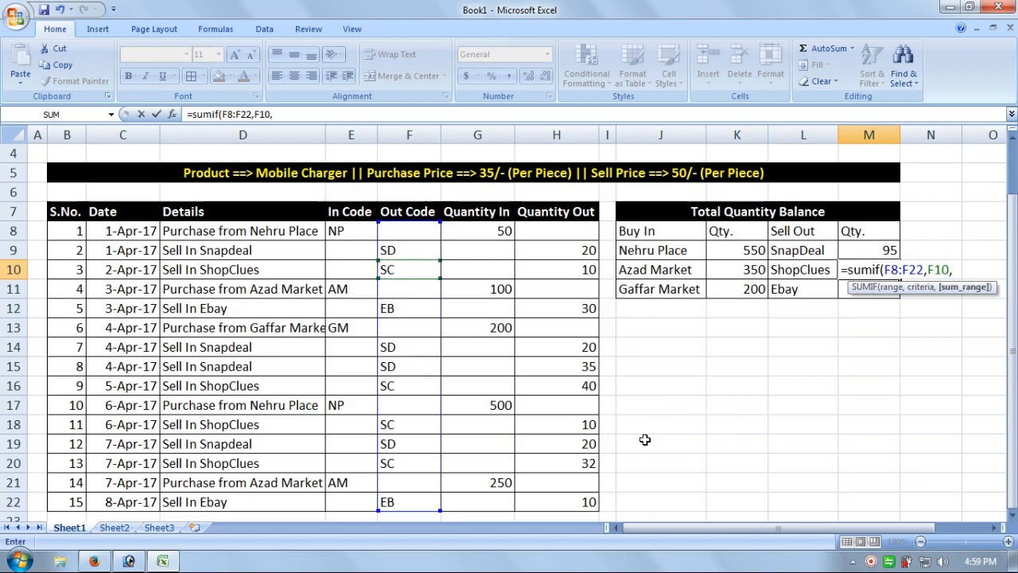
left_click_drag(584, 504, 579, 230)
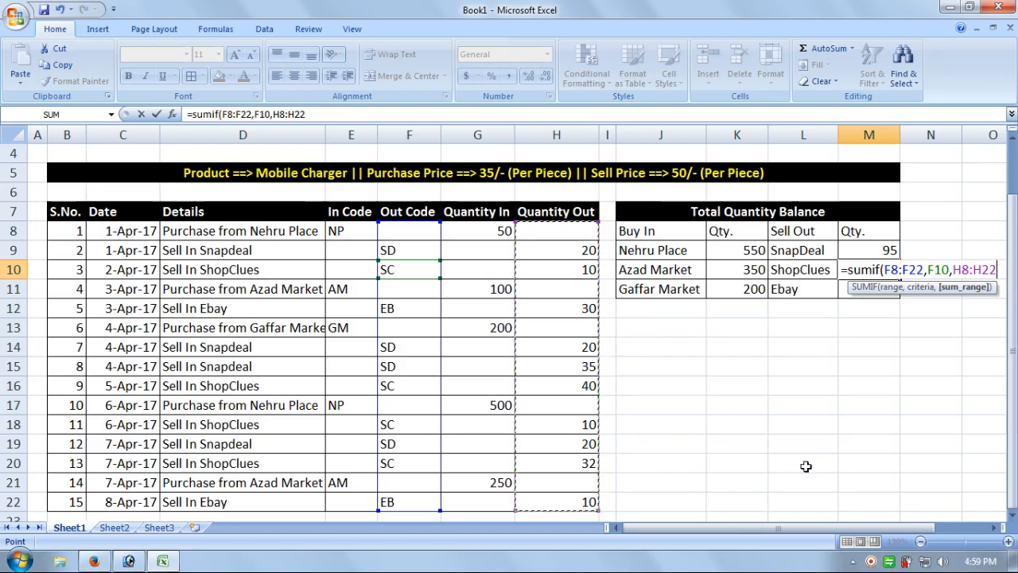
type(")")
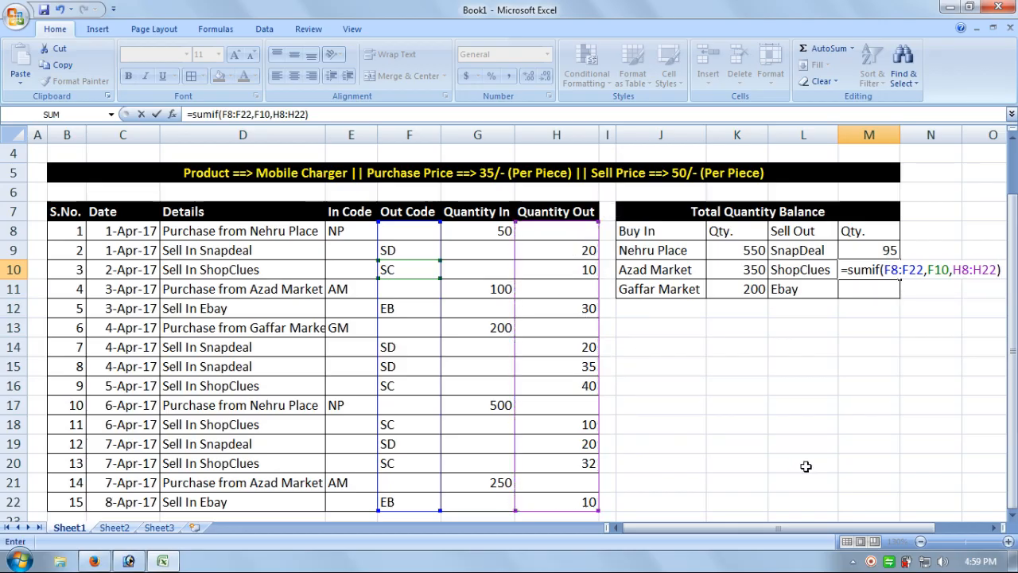
key("Return")
Enter a SUMIF formula for the Ebay quantity in M11 with range F8:F22, criterion F12 and sum range H8:H22.
type("=")
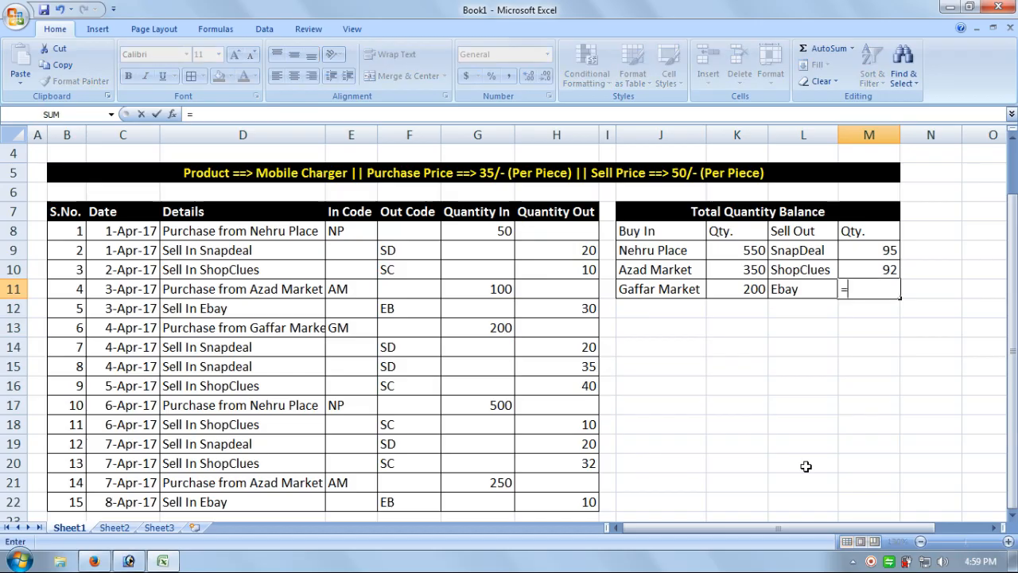
type("sumif")
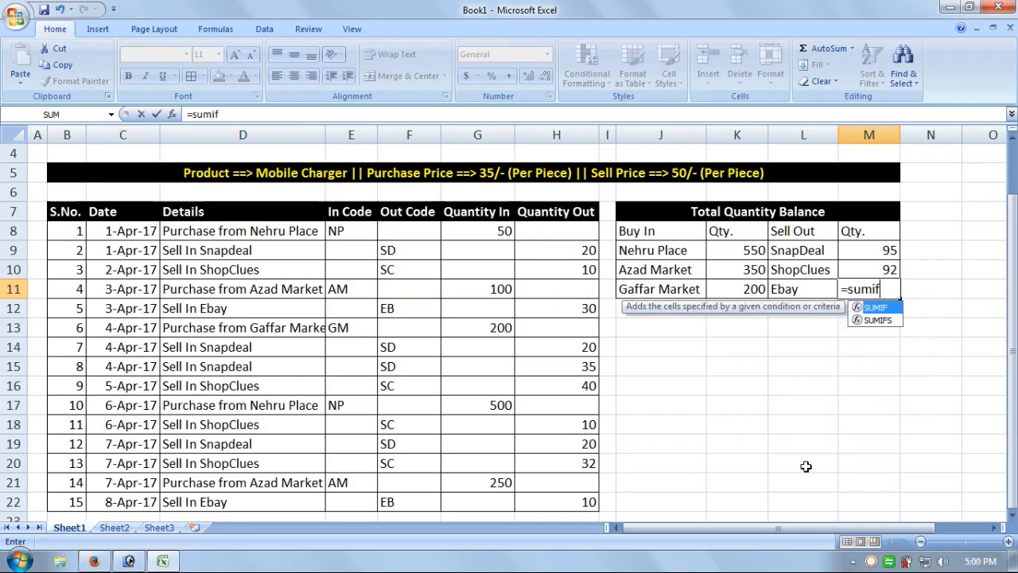
type("(")
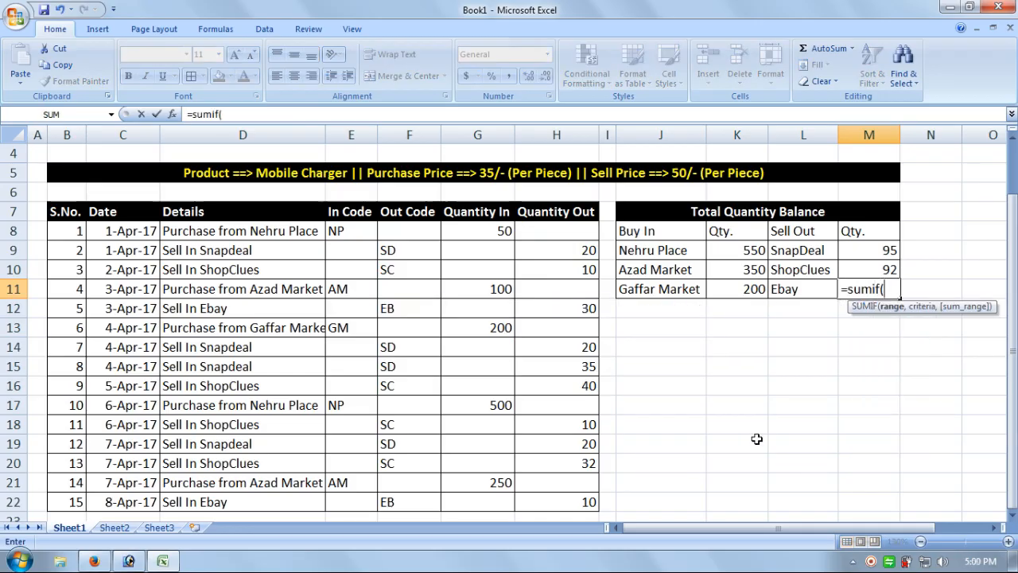
left_click(401, 502)
left_click_drag(401, 501, 422, 230)
type(",")
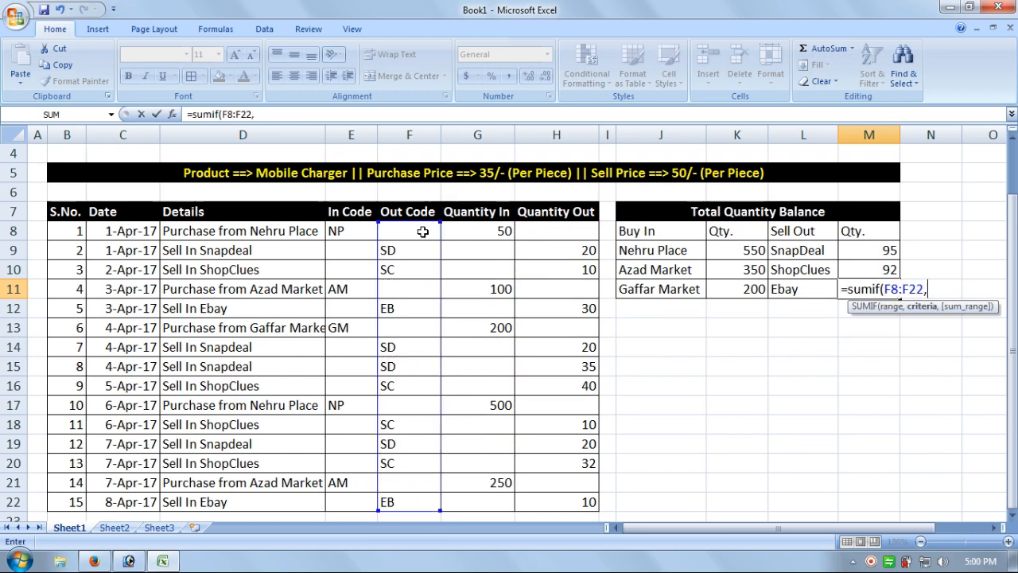
left_click(429, 308)
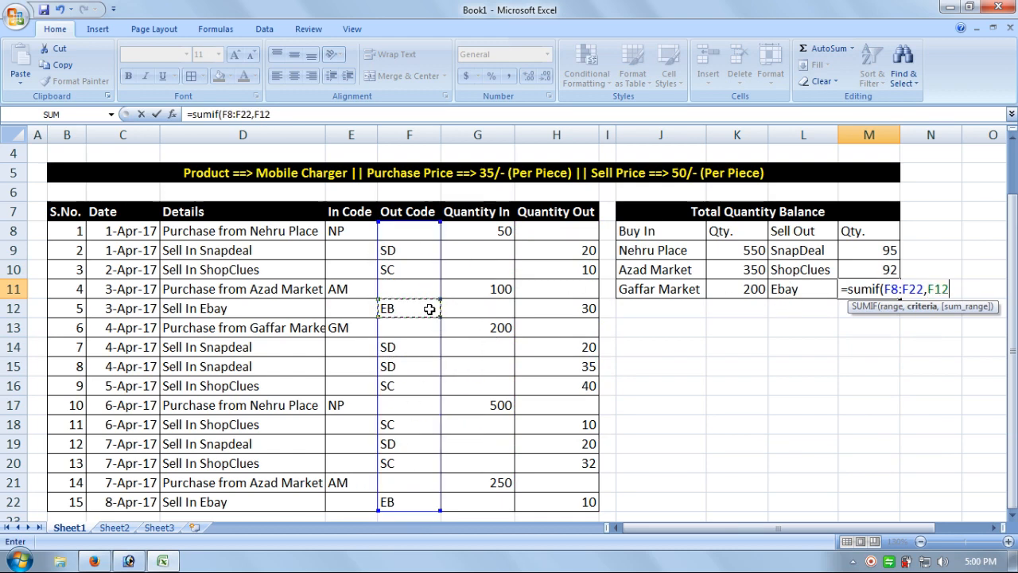
type(",")
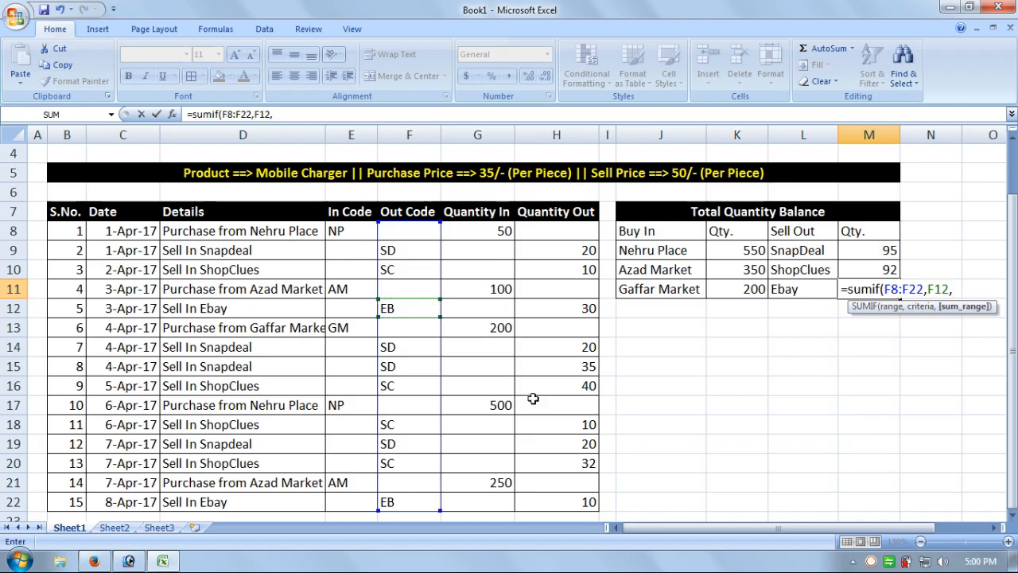
left_click_drag(576, 495, 559, 235)
type(")")
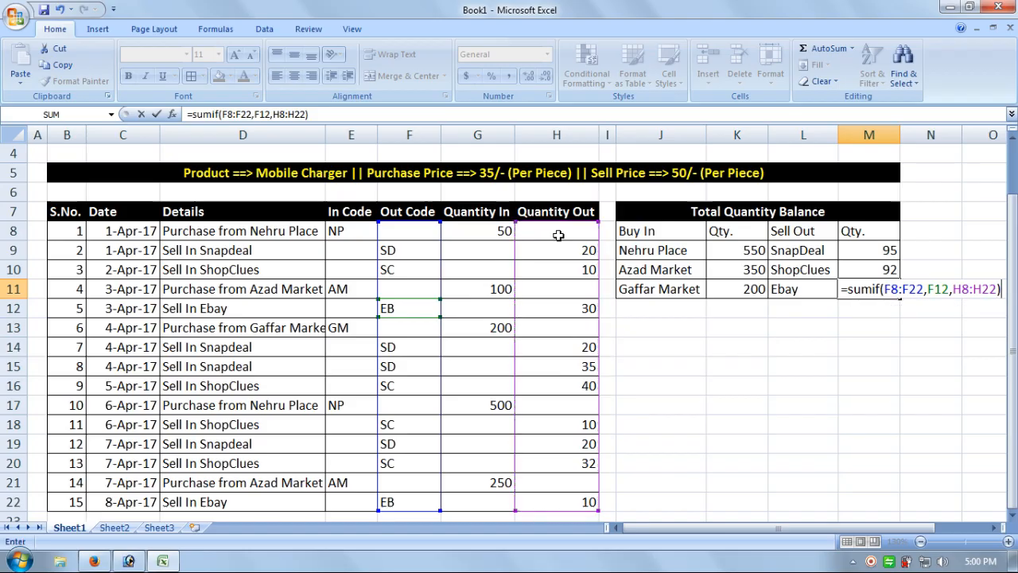
key("Return")
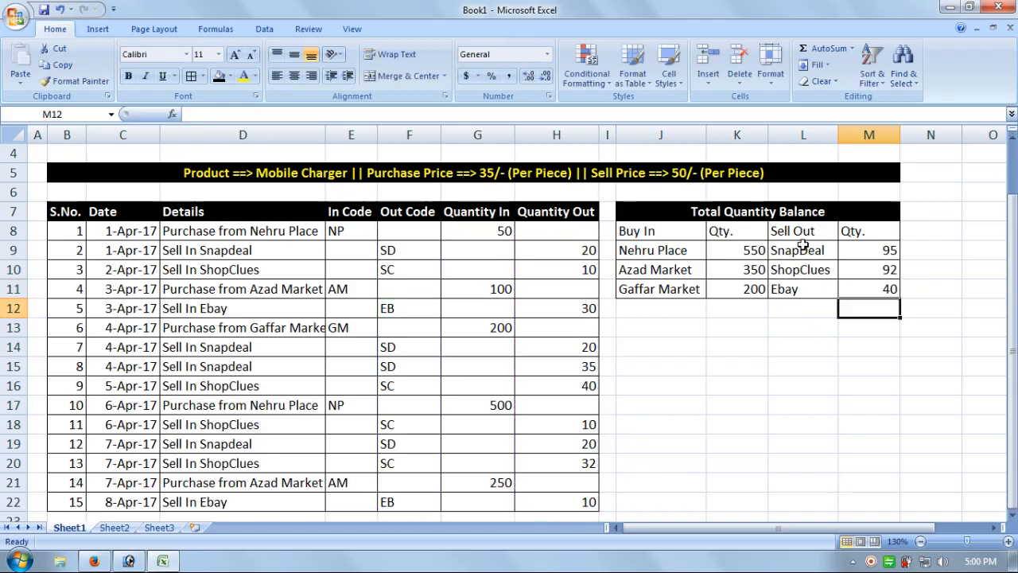
Review the Sell Out and Buy In quantity formulas in the Total Quantity Balance table.
left_click(845, 253)
left_click(853, 287)
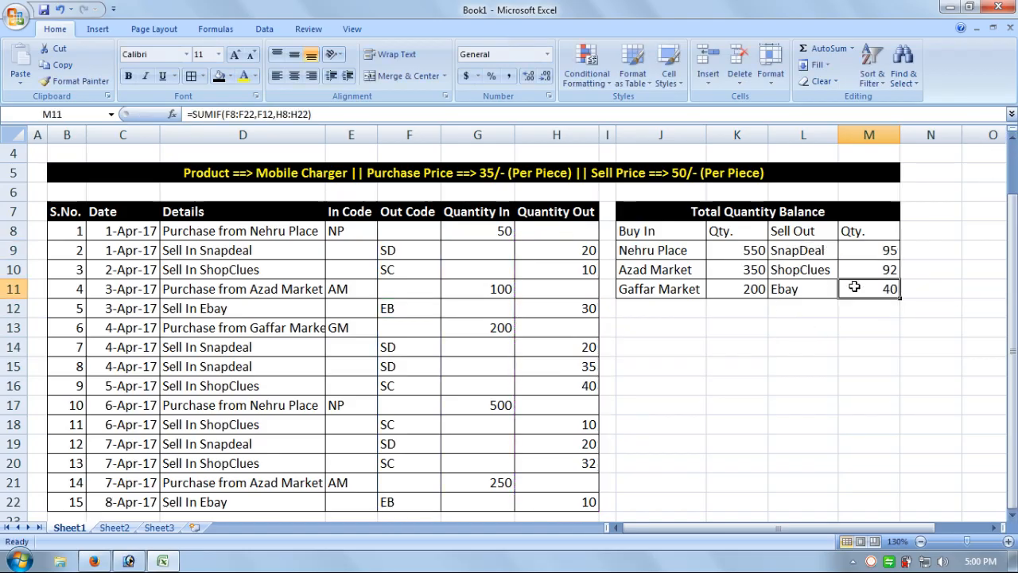
left_click(730, 234)
left_click(666, 253)
left_click(736, 262)
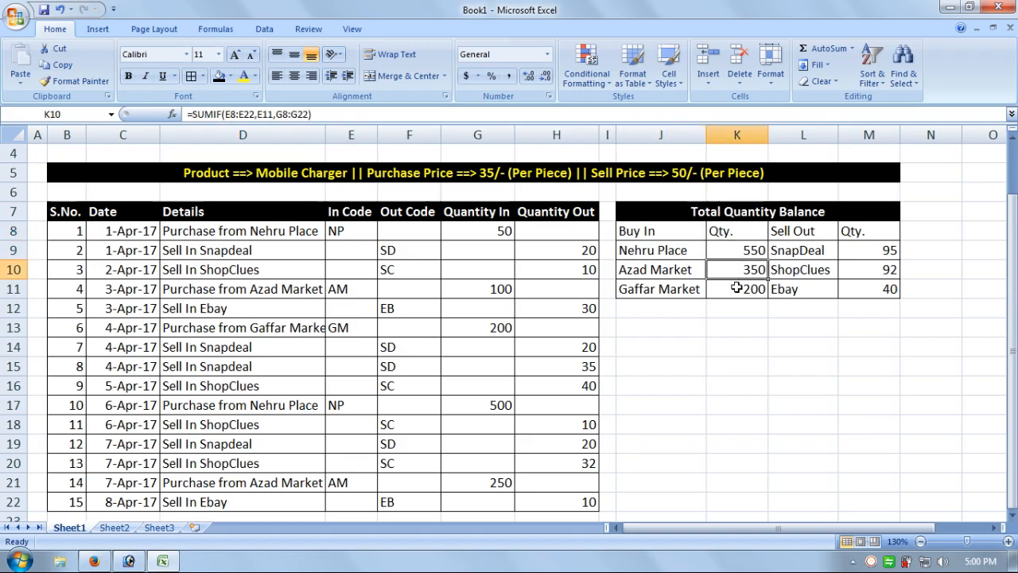
left_click(735, 282)
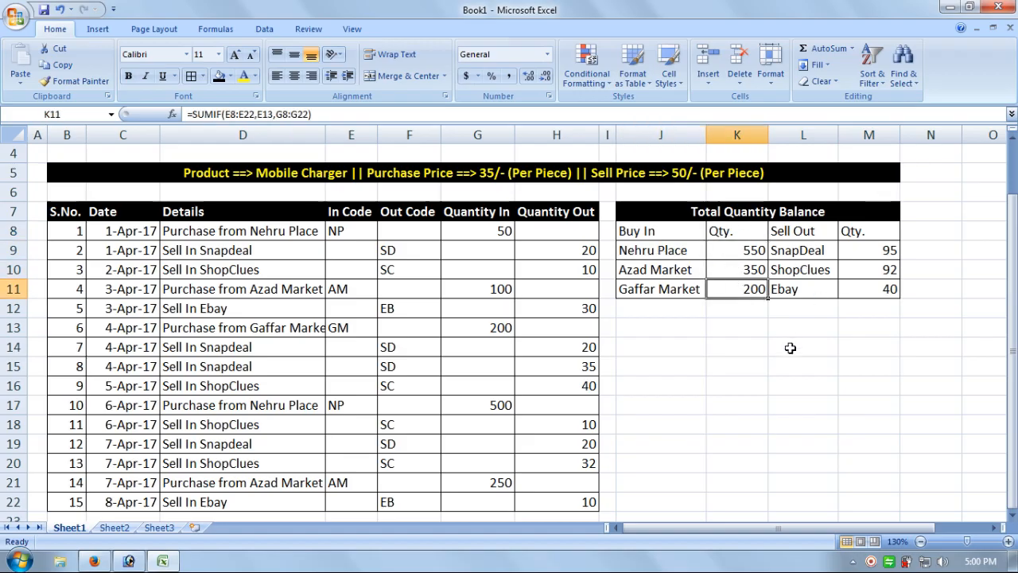
Add the label Total in J12, below Gaffar Market in the Total Quantity Balance table.
left_click(667, 307)
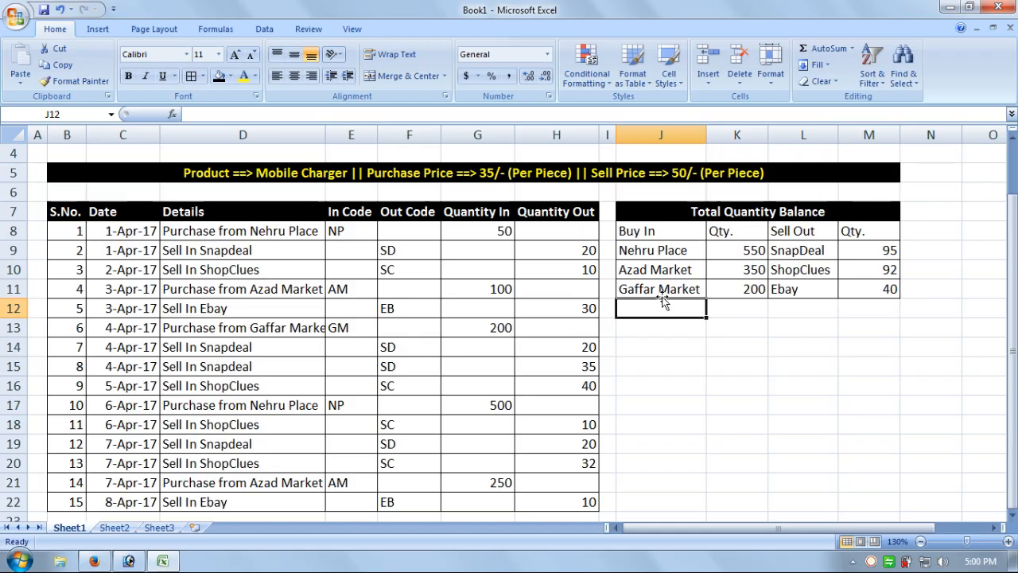
type("t")
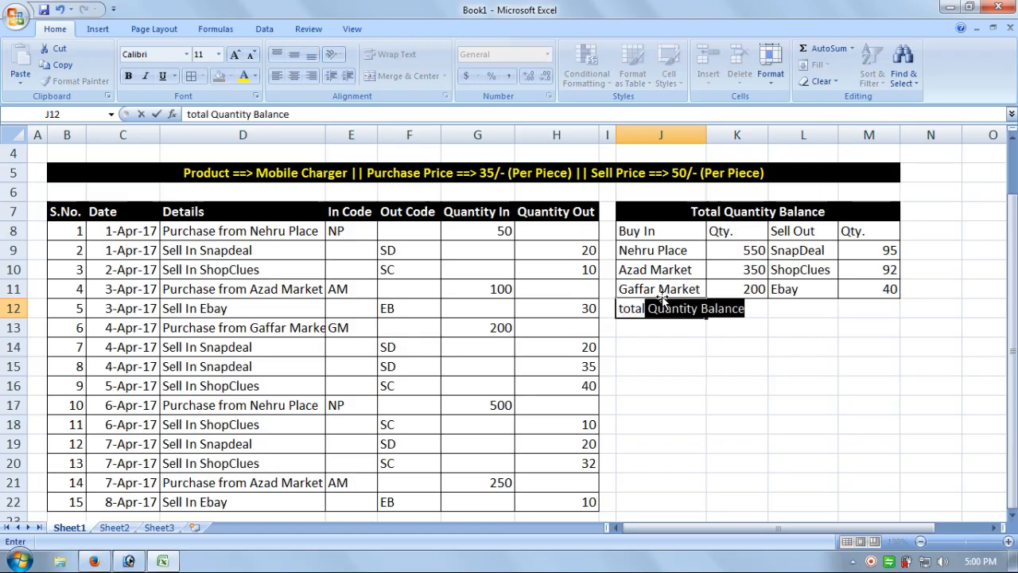
type("otal")
key("BackSpace")
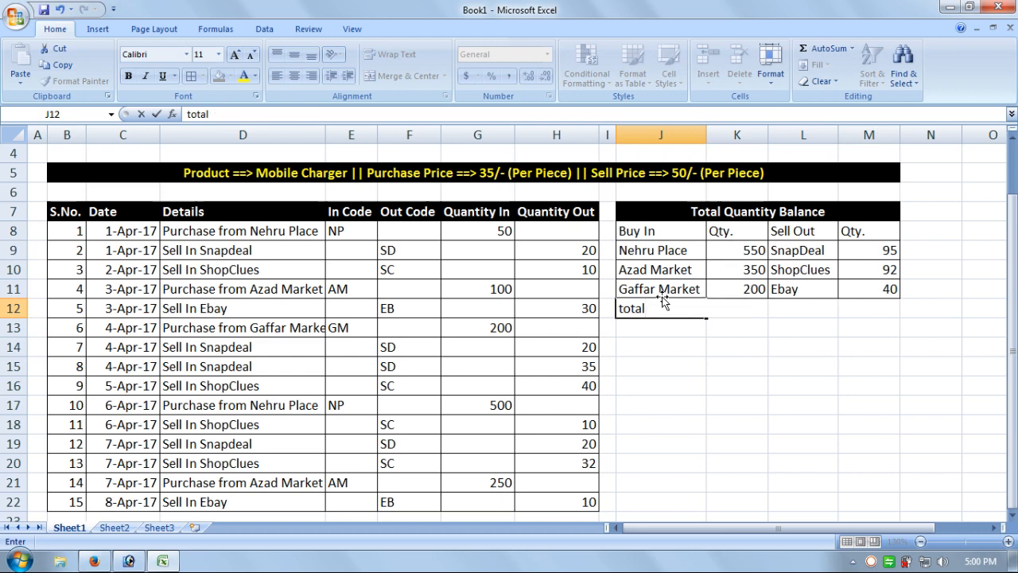
key("Left")
key("Left")
key("Right")
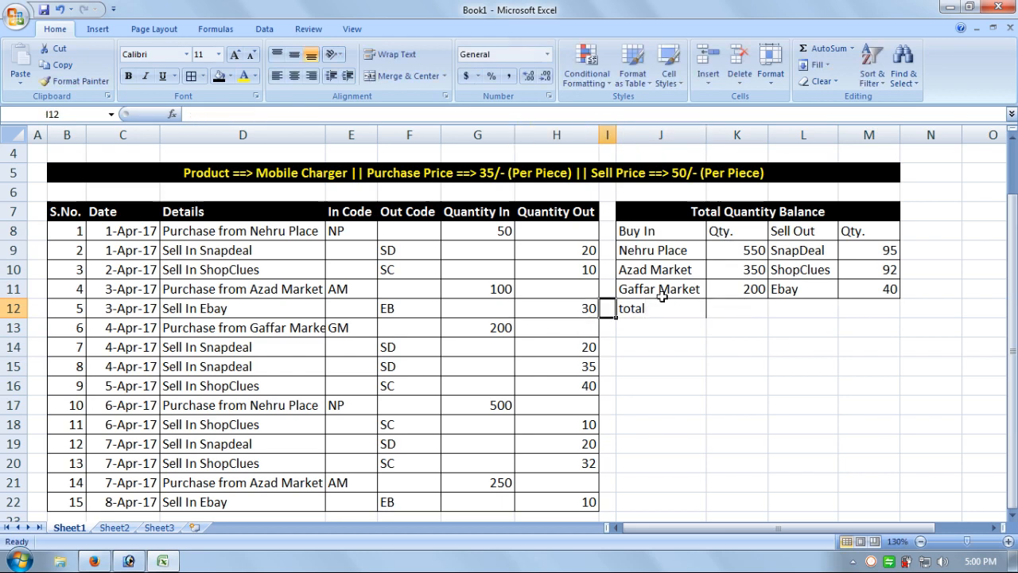
key("Right")
key("F2")
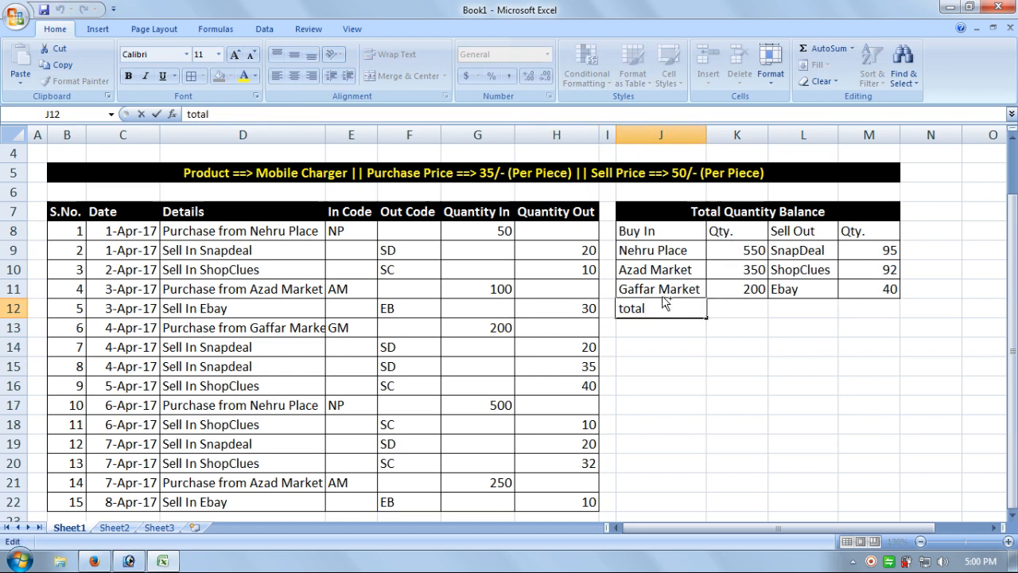
key("Delete")
type("T")
key("Return")
left_click(659, 291)
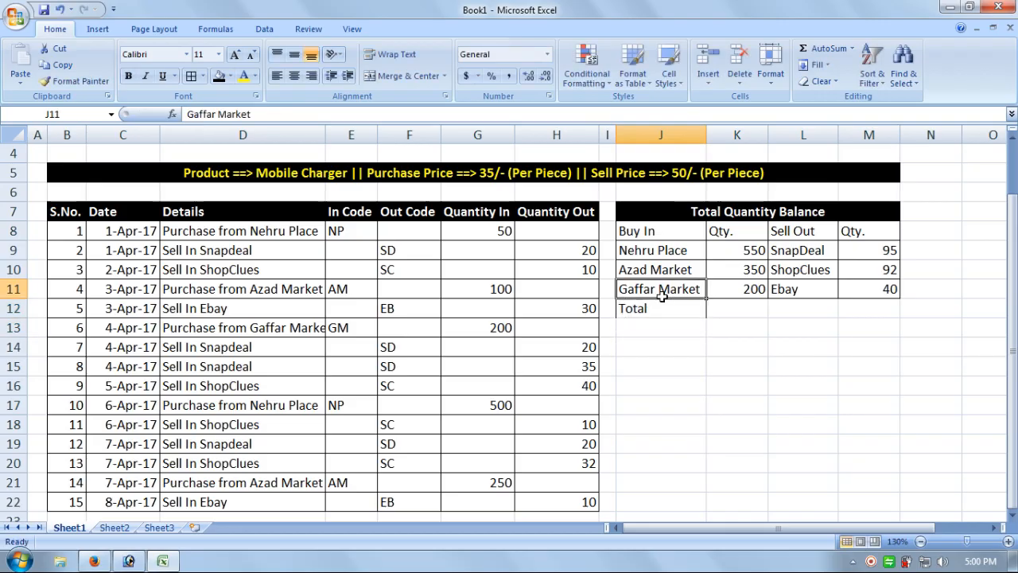
Copy the Total label from J12 into L12, below Ebay in the Sell Out column.
left_click(654, 308)
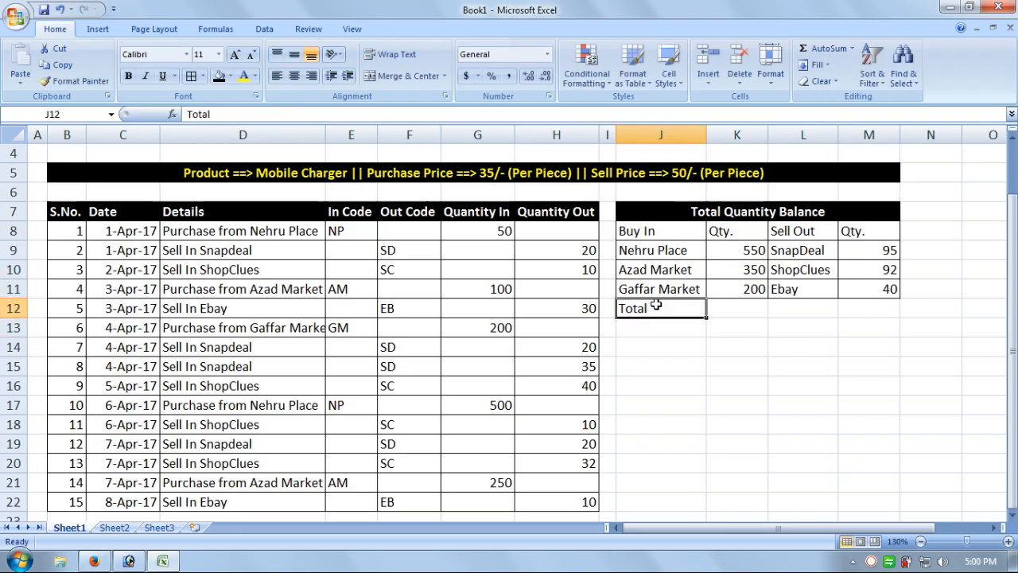
left_click(58, 64)
left_click(786, 309)
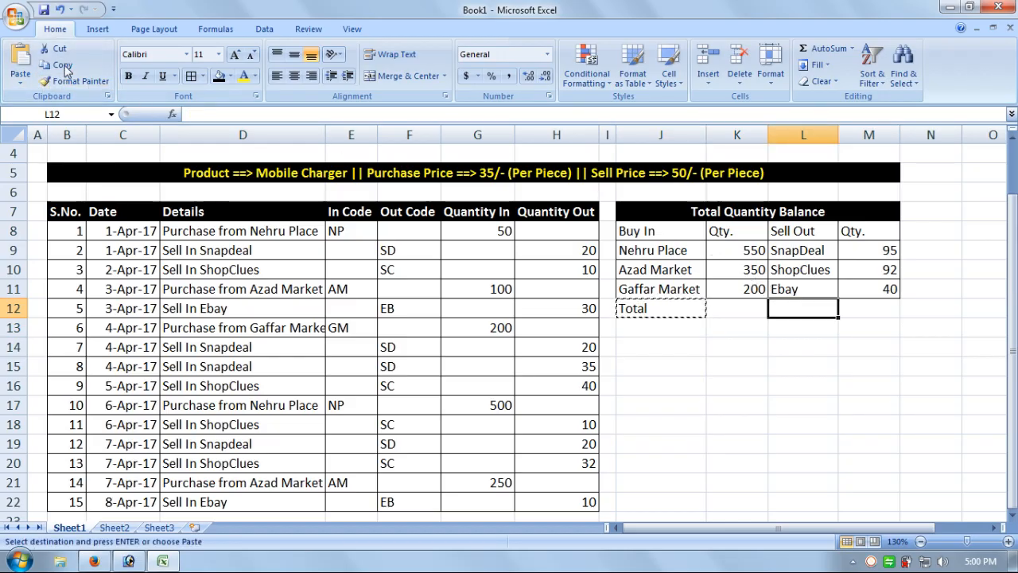
left_click(20, 64)
left_click(693, 379)
Enter a SUM formula over K9:K11 in K12 to total the Buy In quantities.
left_click(751, 307)
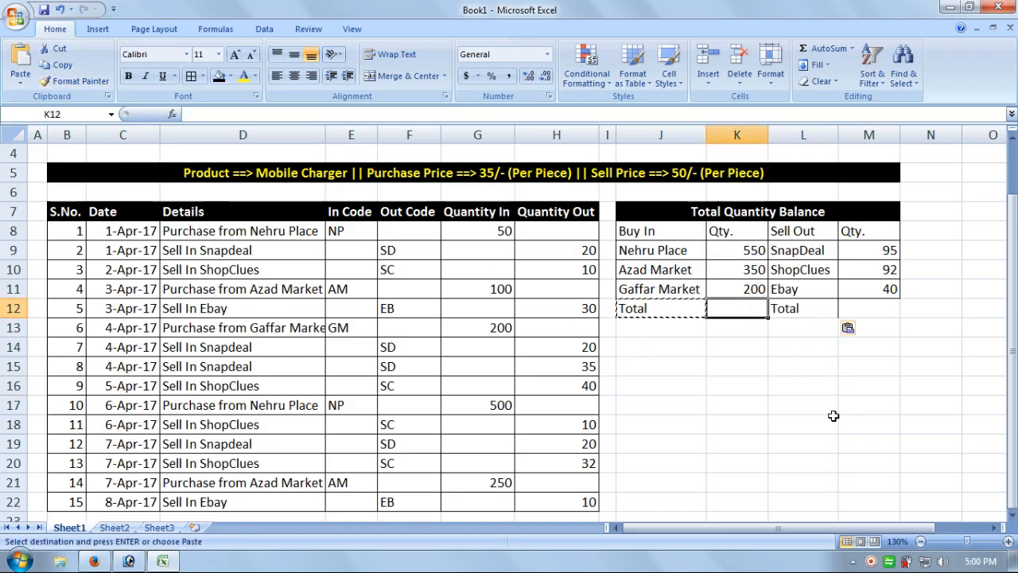
type("=sum")
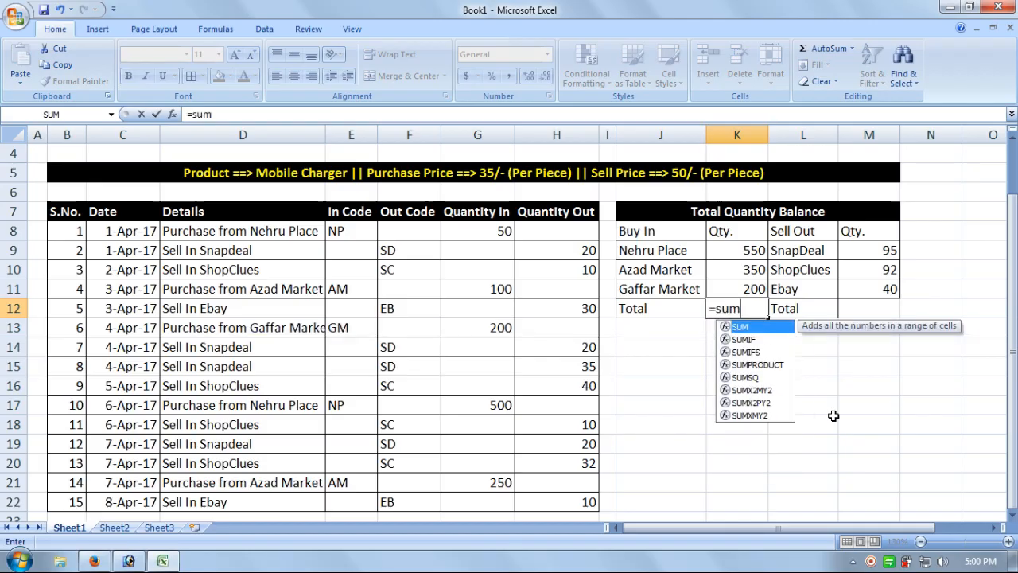
type("(")
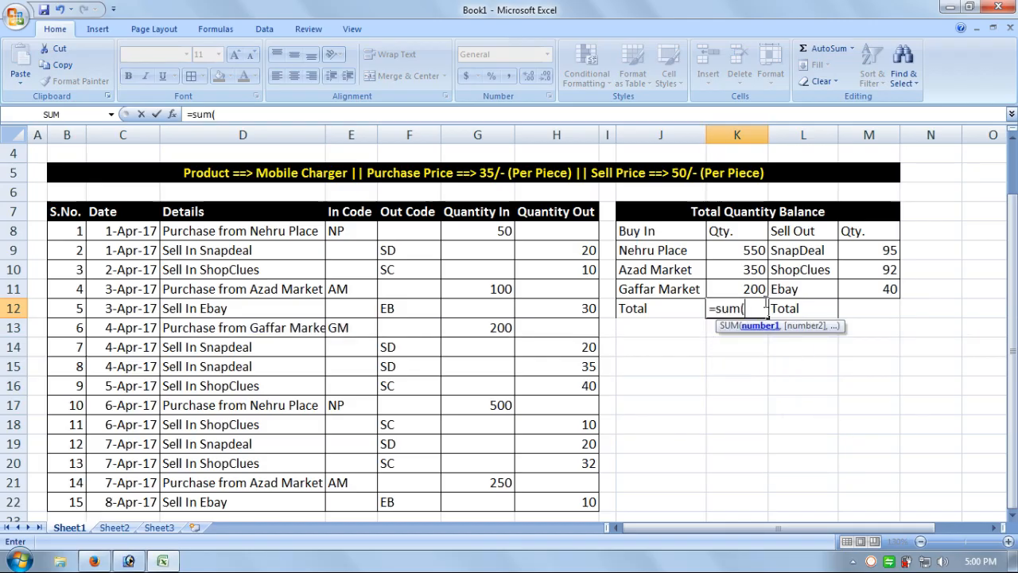
left_click_drag(754, 249, 754, 289)
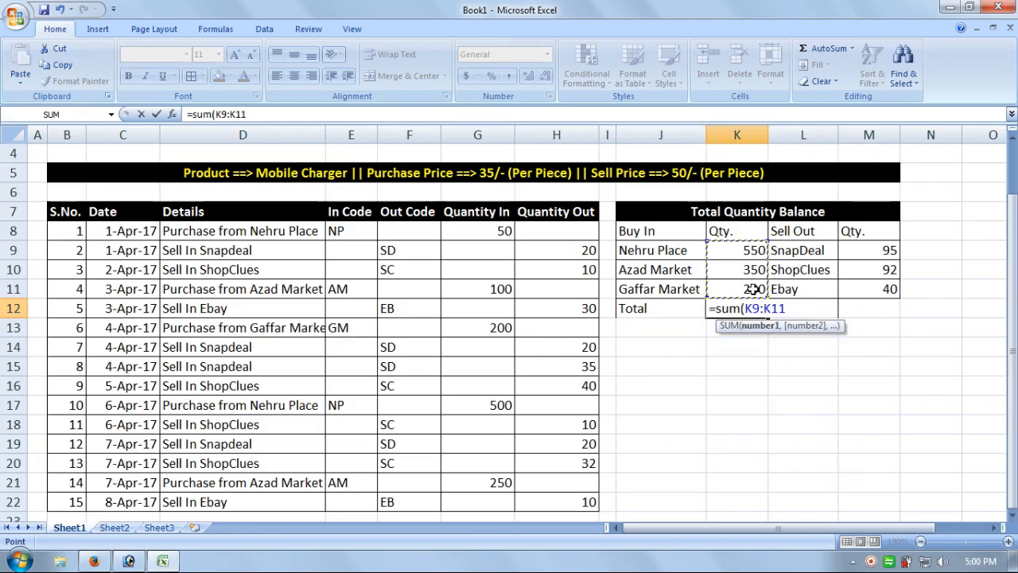
type(")")
key("Return")
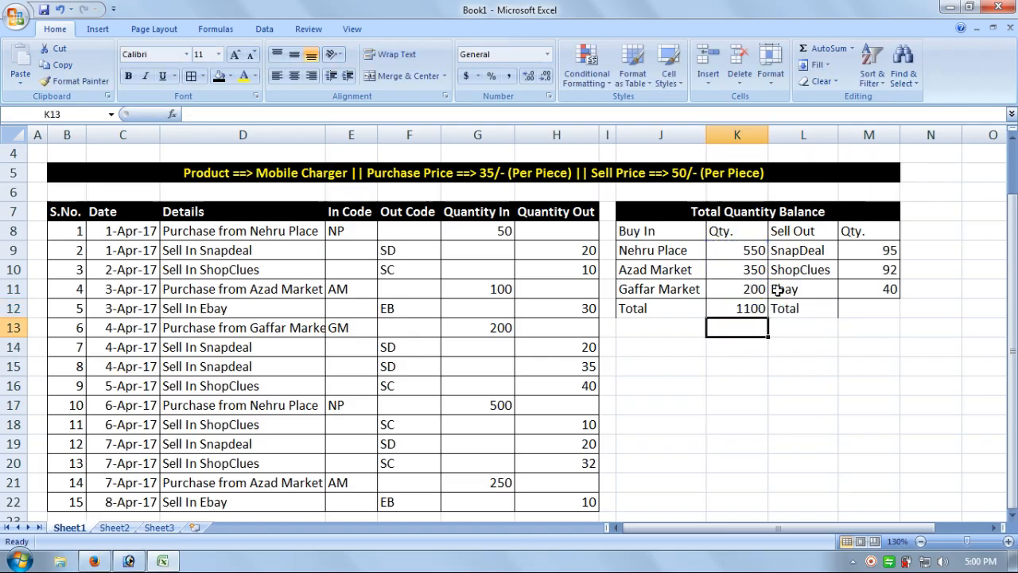
Enter a SUM formula over M9:M11 in M12 to total the Sell Out quantities.
left_click(875, 308)
type("=")
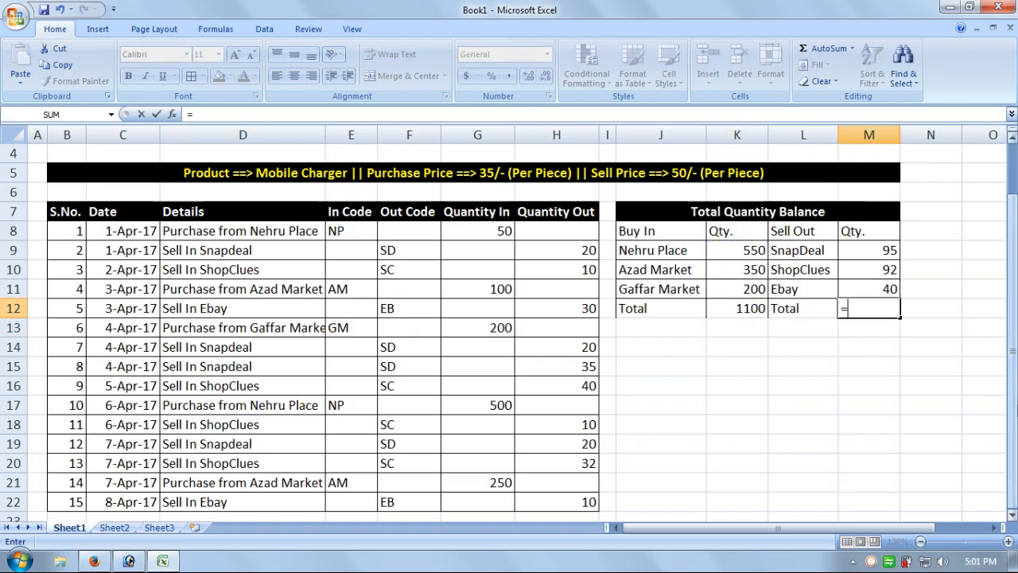
type("sum(")
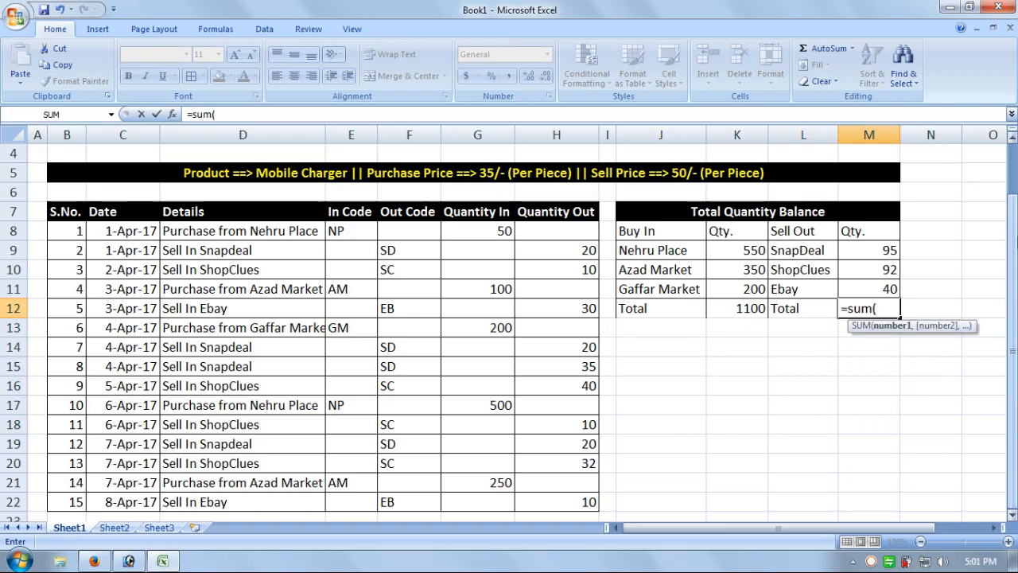
left_click_drag(858, 248, 859, 289)
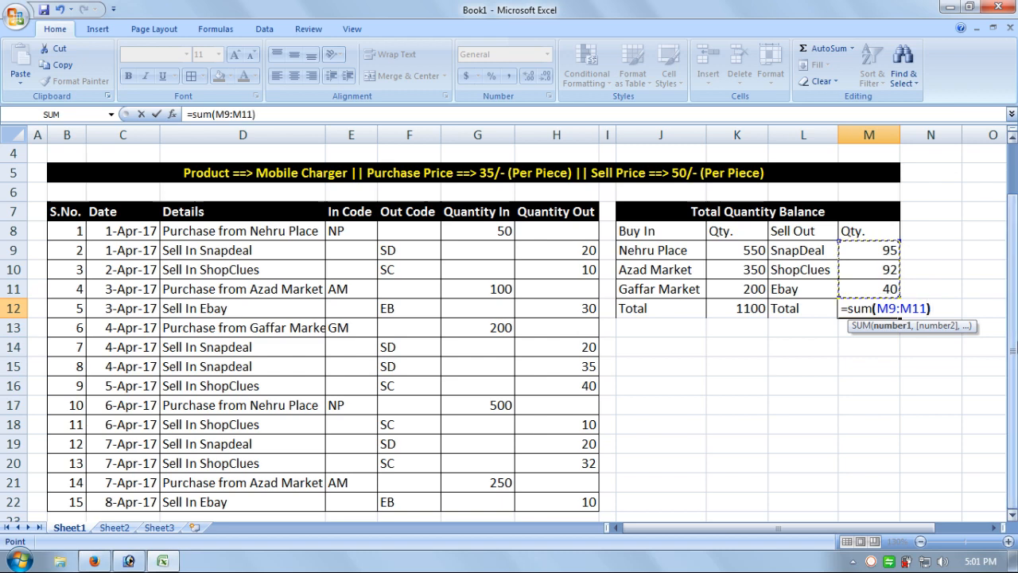
type(")")
key("Return")
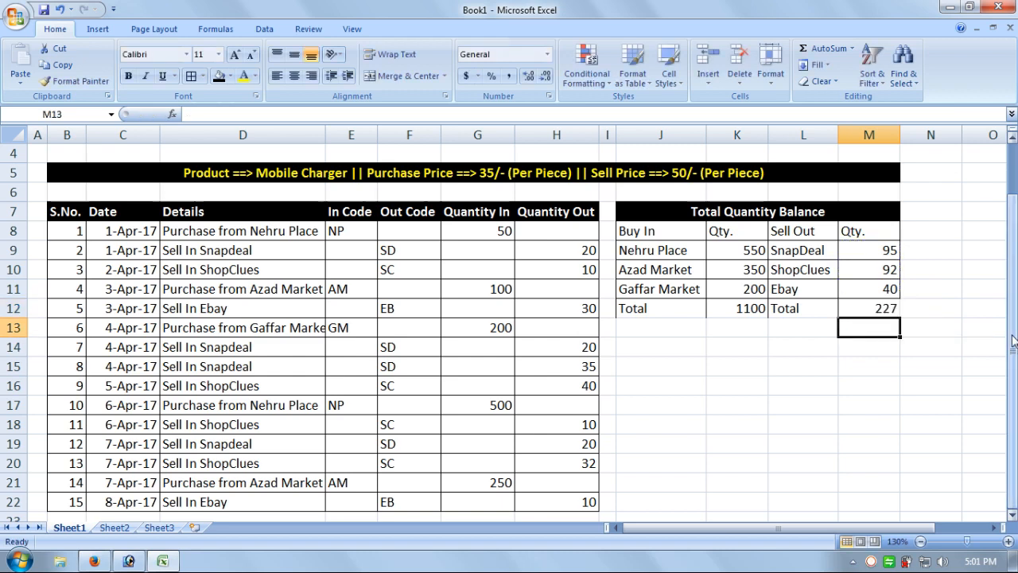
Format the Total label in L12 with a black fill and bold white text.
left_click(784, 307)
left_click(227, 80)
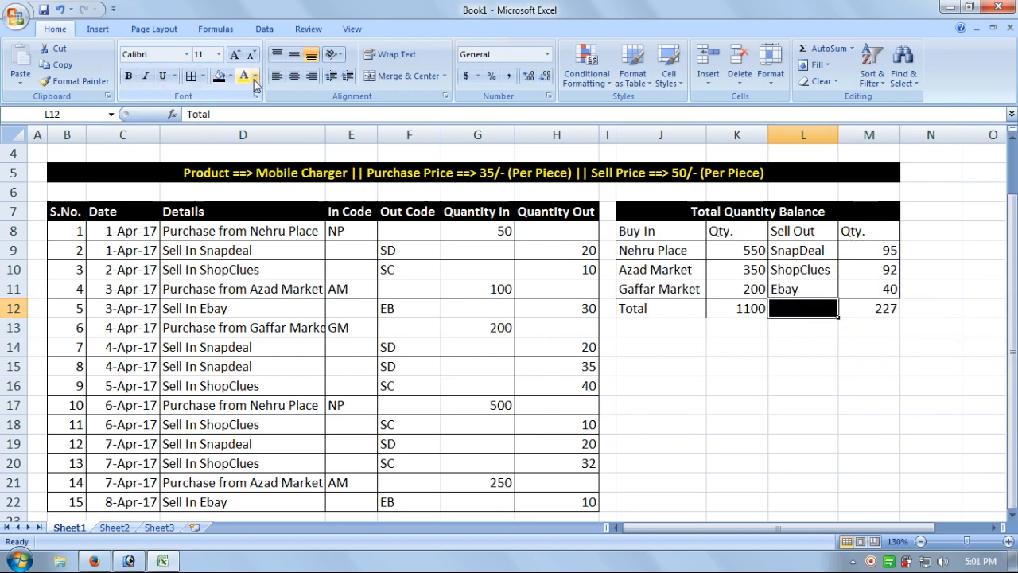
left_click(254, 77)
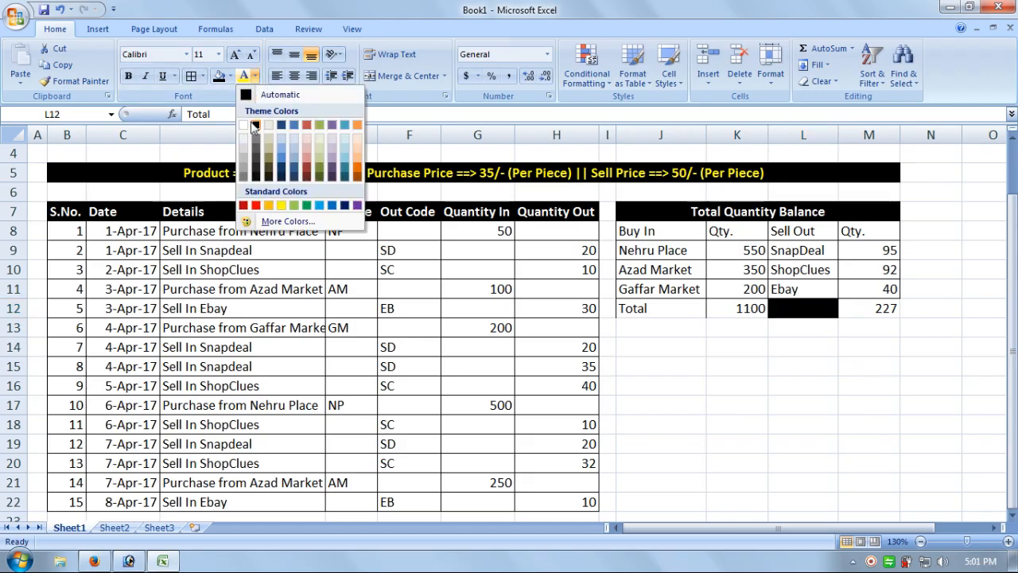
left_click(244, 125)
left_click(132, 76)
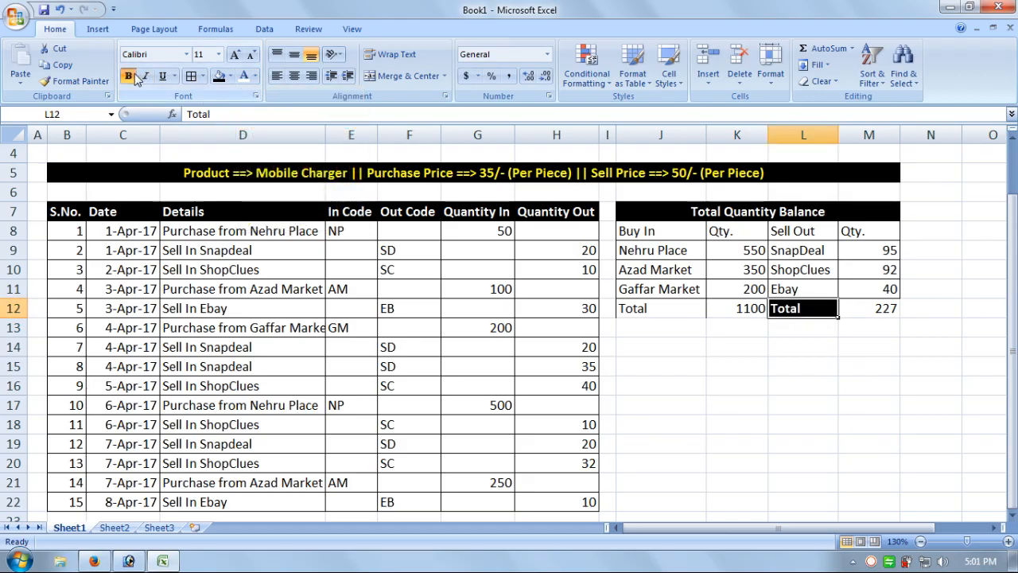
Format the Total label in J12 with a black fill and bold white text, and add borders to the Total row.
left_click(665, 309)
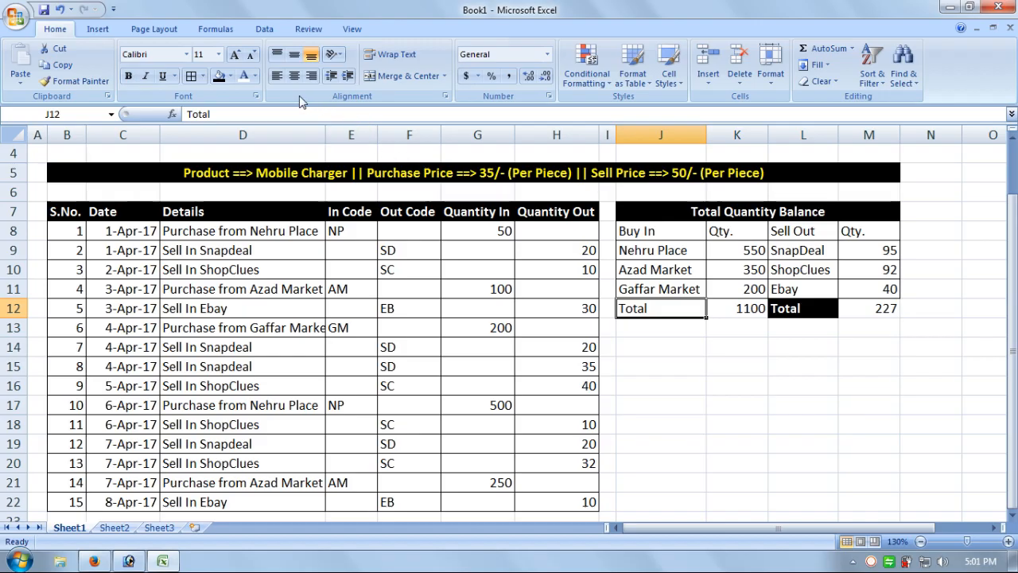
left_click(218, 75)
left_click(244, 76)
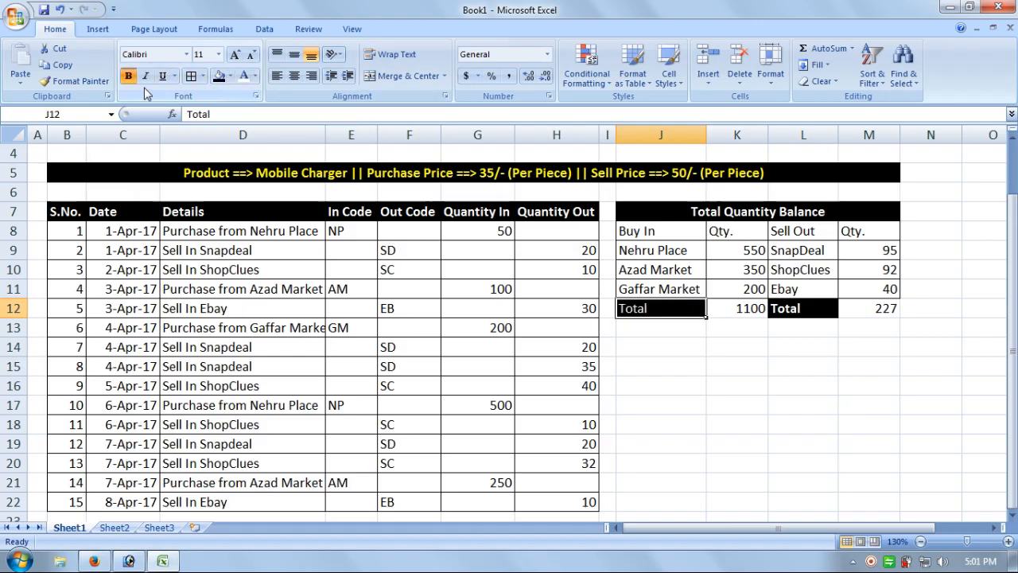
left_click(128, 76)
left_click_drag(884, 312, 678, 289)
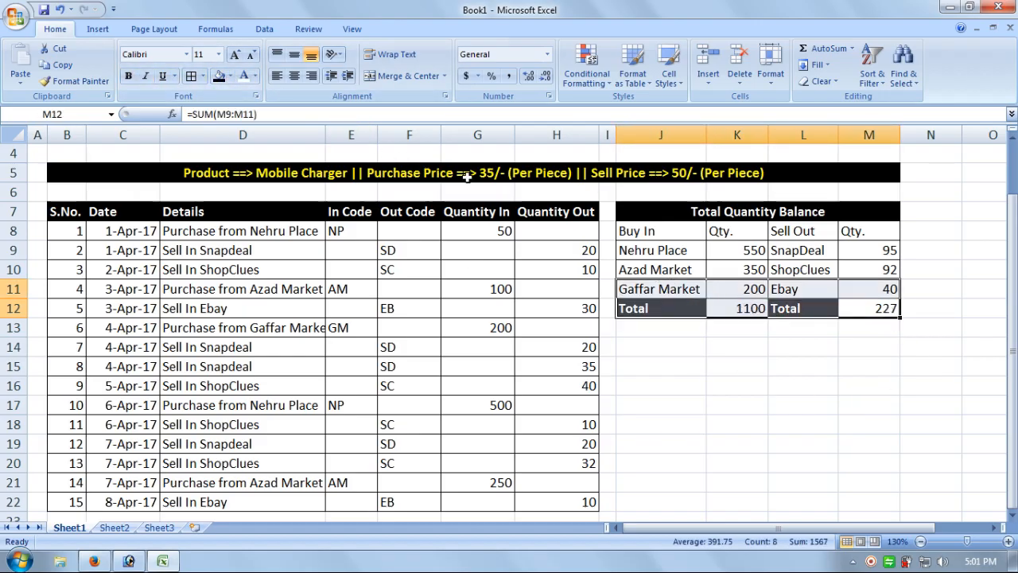
left_click(891, 436)
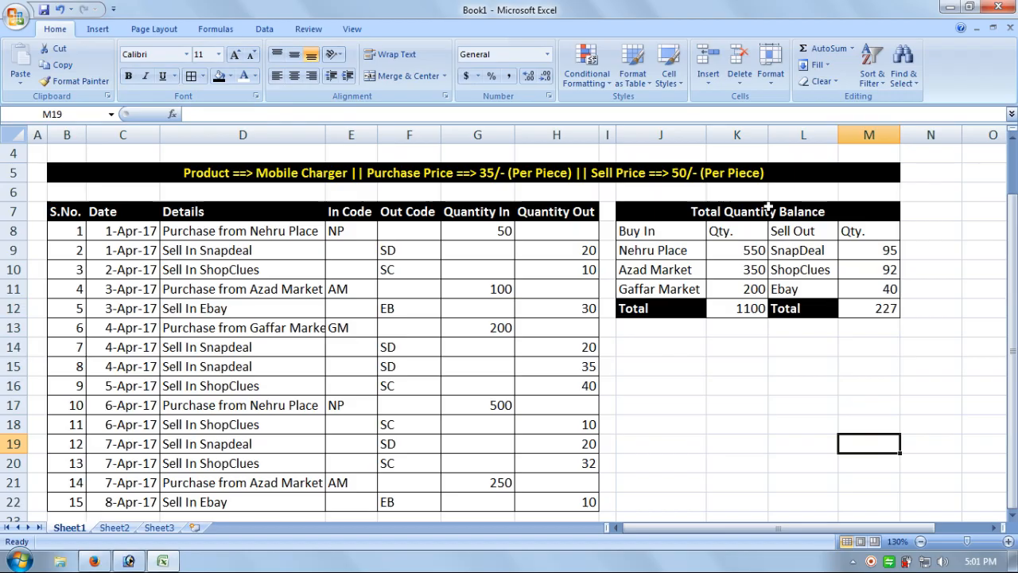
Merge and center J14:M14 and enter the heading Total Stocks Balance.
left_click_drag(651, 347, 839, 340)
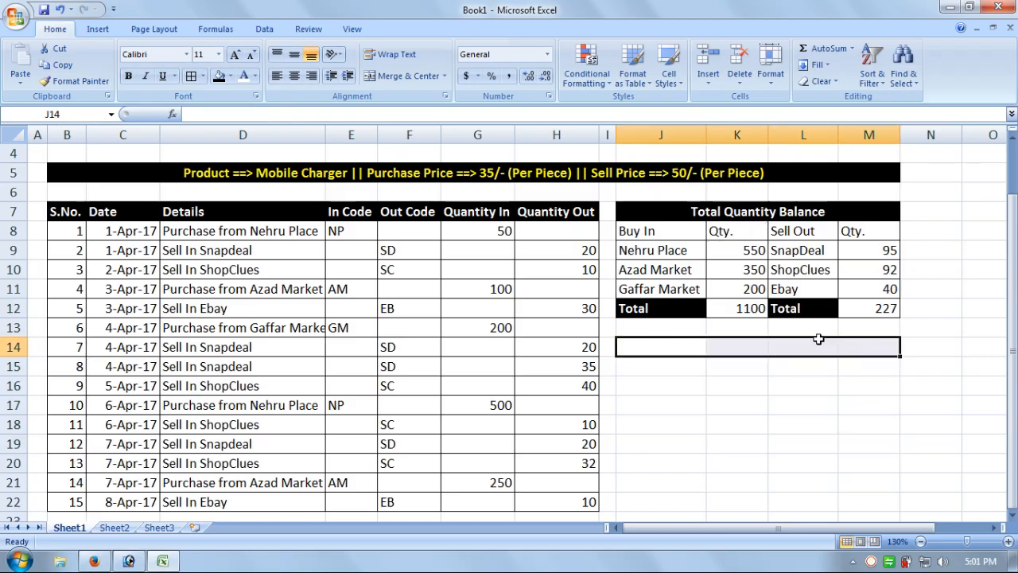
left_click(406, 75)
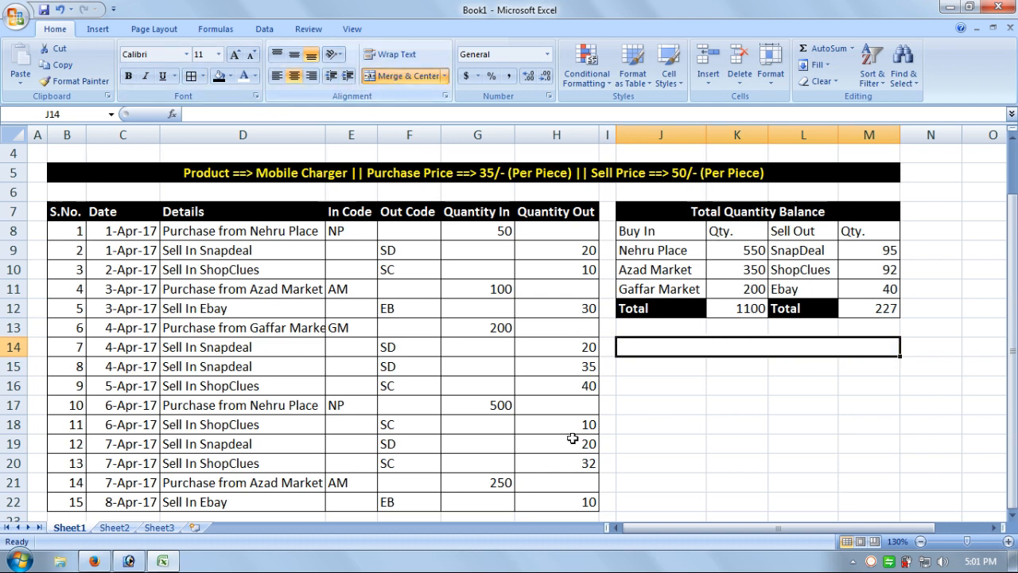
type("Toal")
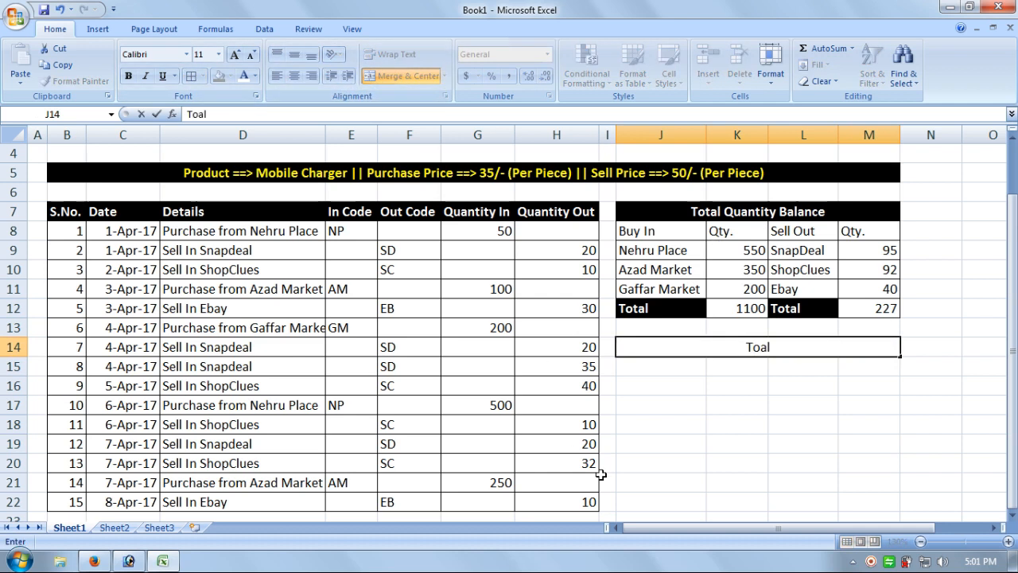
key("BackSpace")
key("BackSpace")
type("tal S")
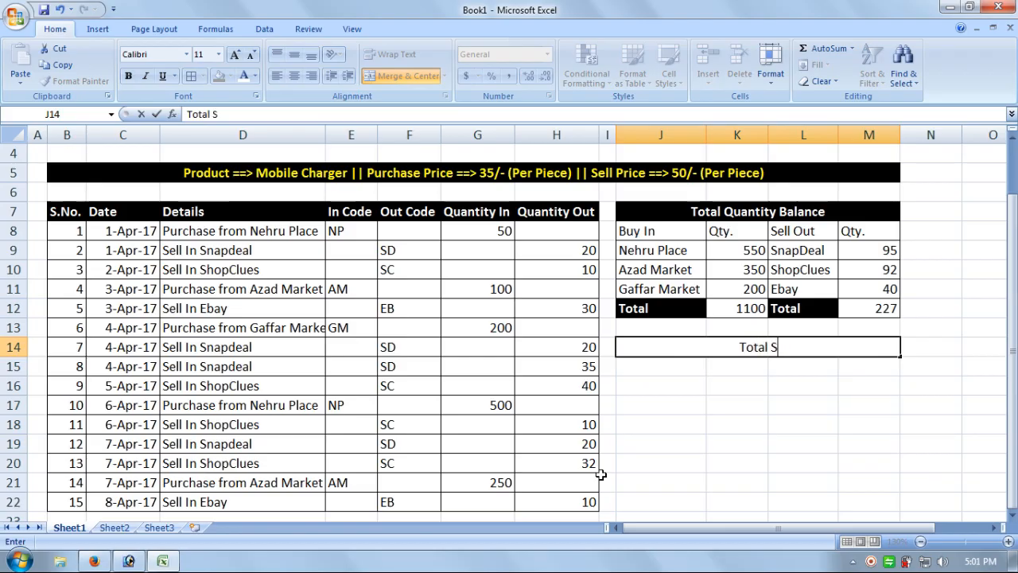
type("tocks")
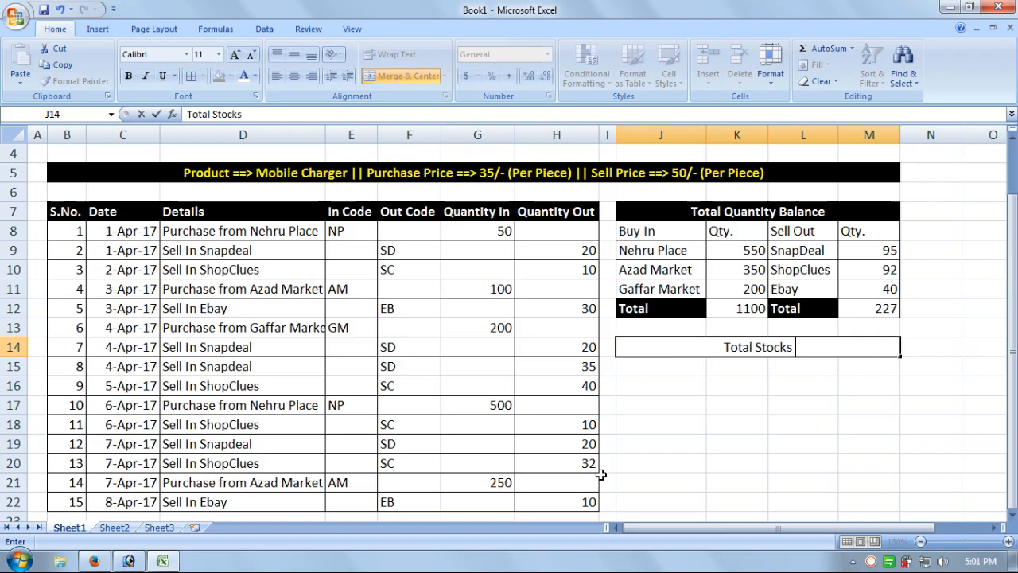
type(" B")
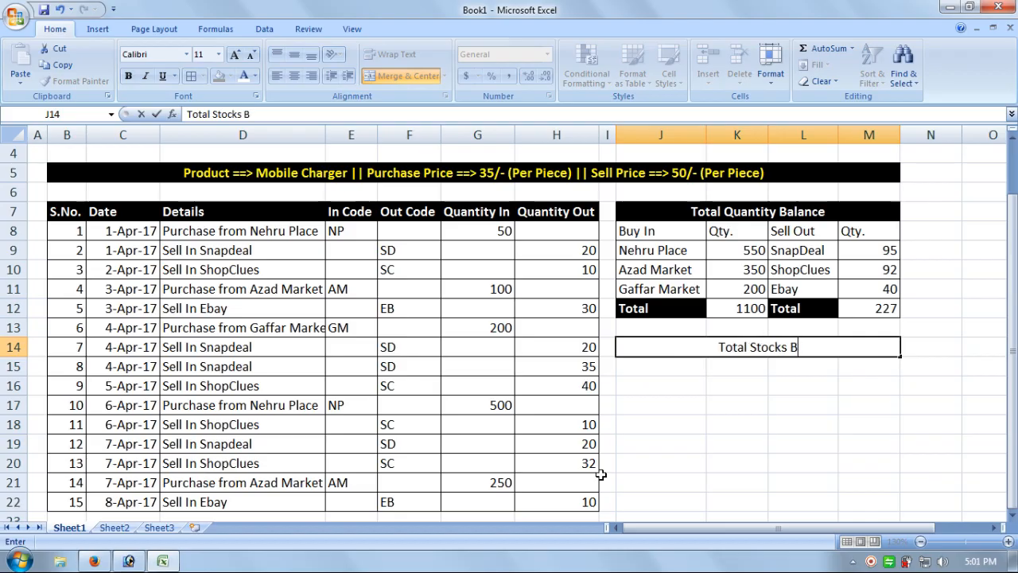
type("al")
type("ance")
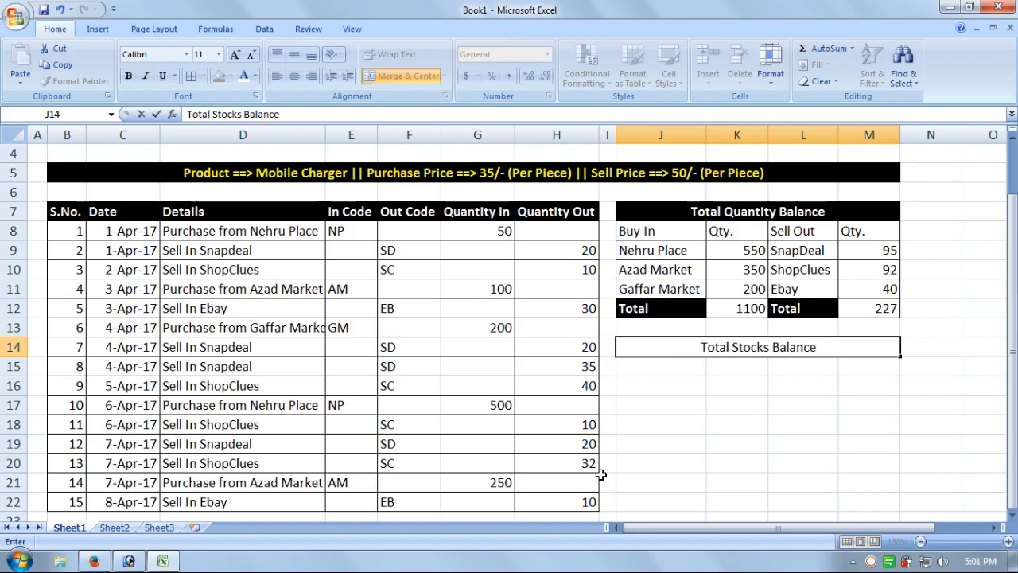
key("Return")
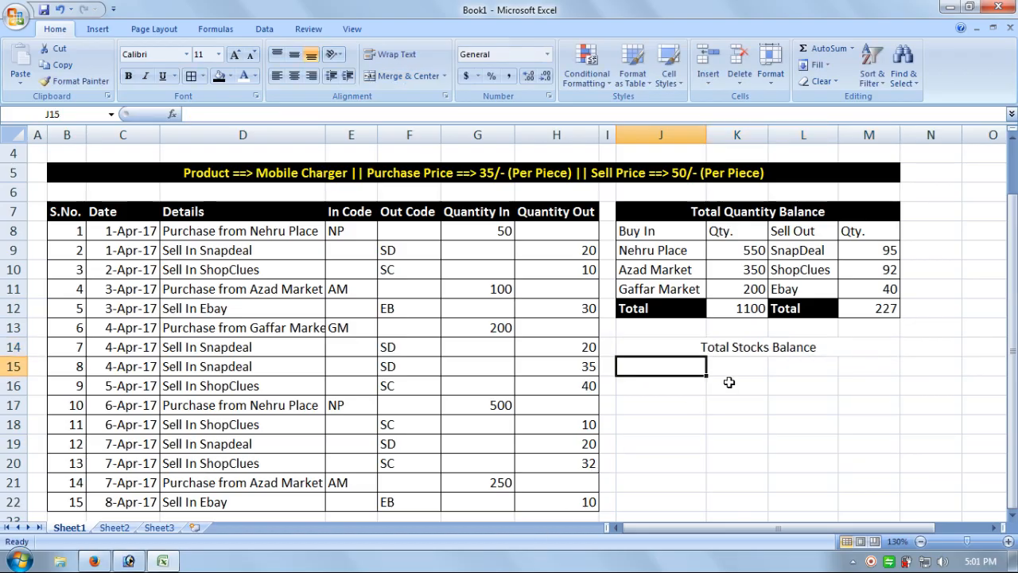
Format the Total Stocks Balance heading with a black fill and bold white text.
left_click(750, 354)
left_click(219, 75)
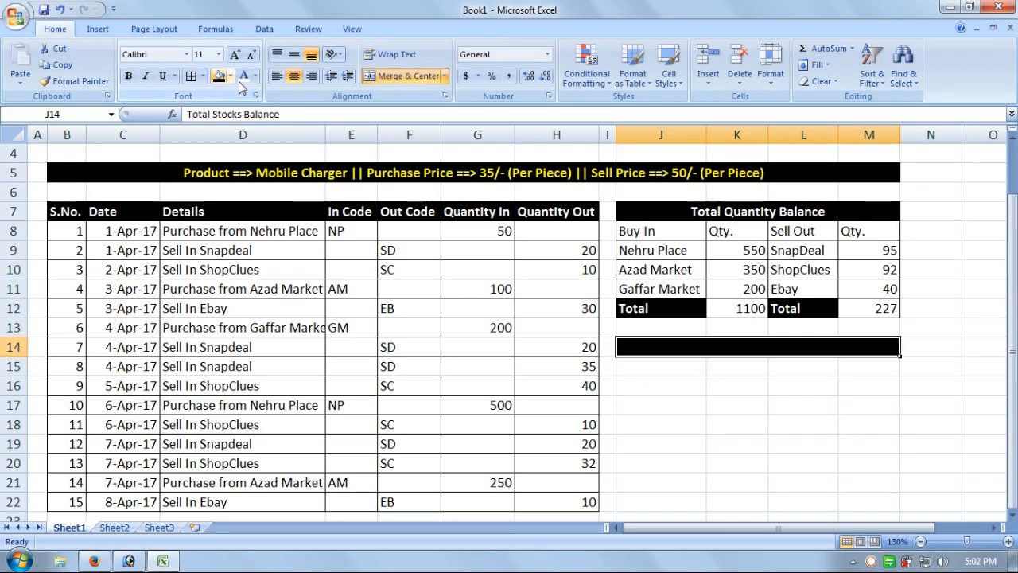
left_click(244, 76)
left_click(129, 76)
left_click(747, 441)
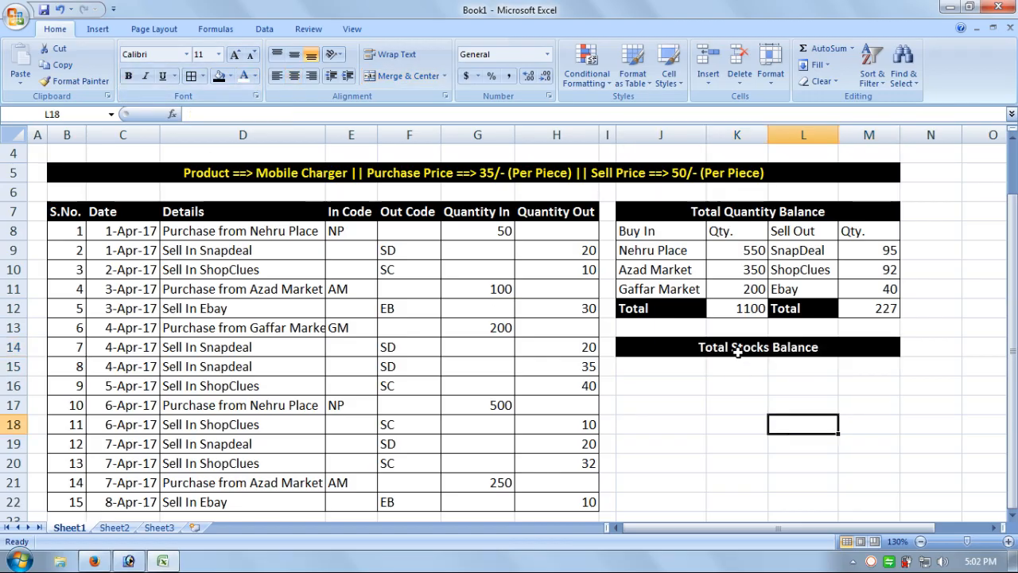
Merge columns J and K separately in rows 15, 16 and 17 beneath the Total Stocks Balance heading.
left_click(645, 371)
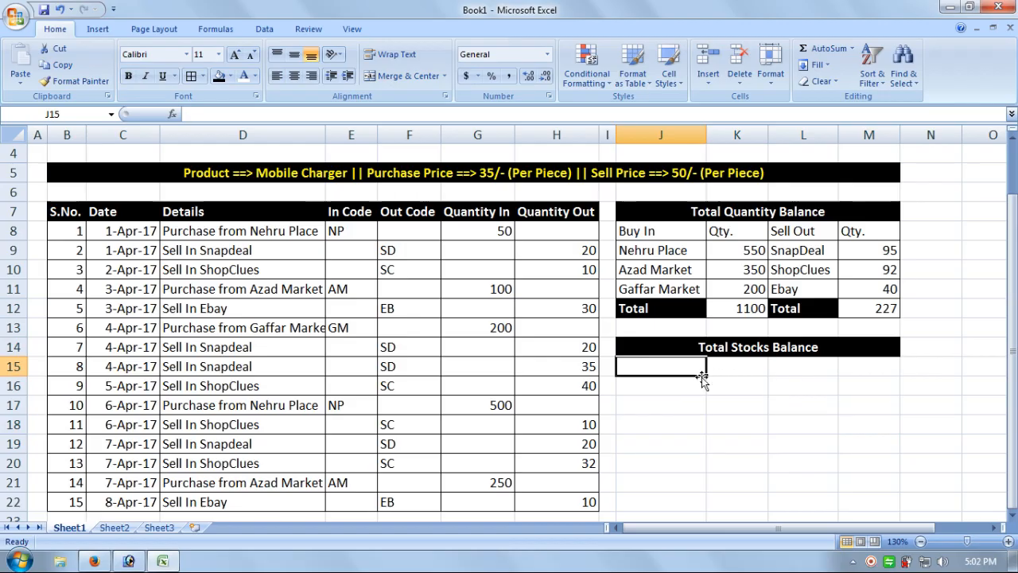
left_click_drag(693, 367, 718, 364)
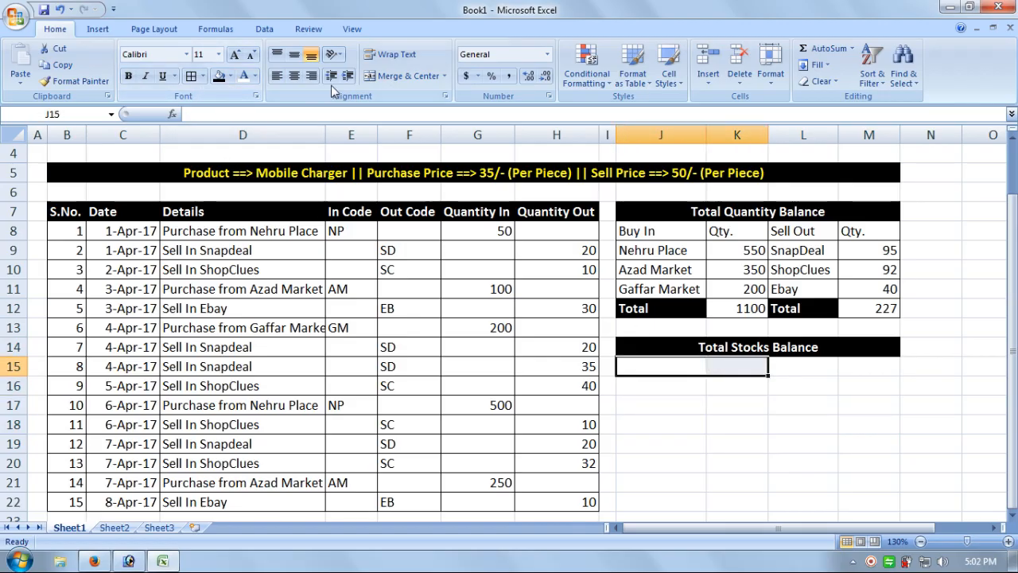
left_click(404, 76)
left_click_drag(665, 383, 719, 387)
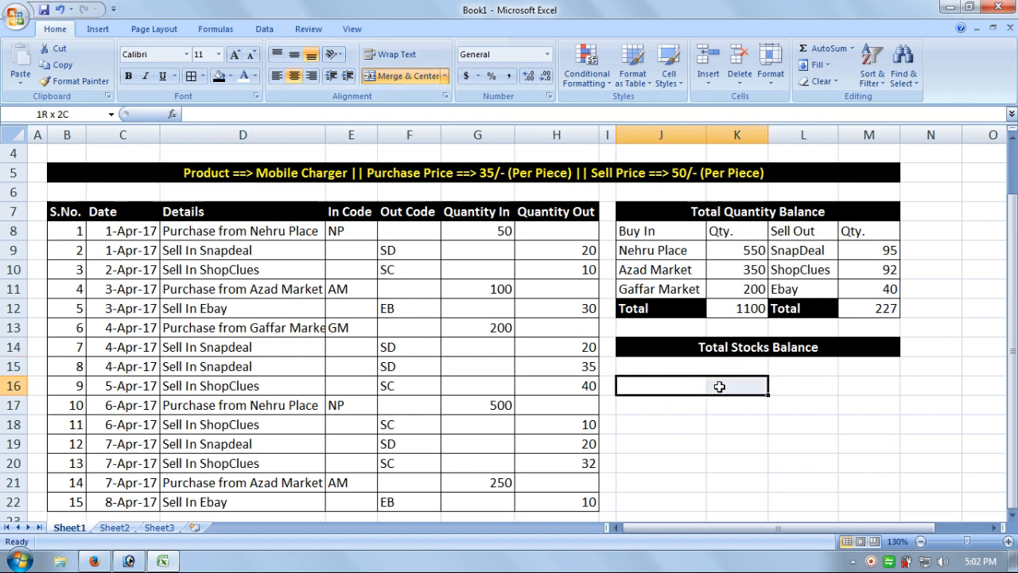
left_click(369, 76)
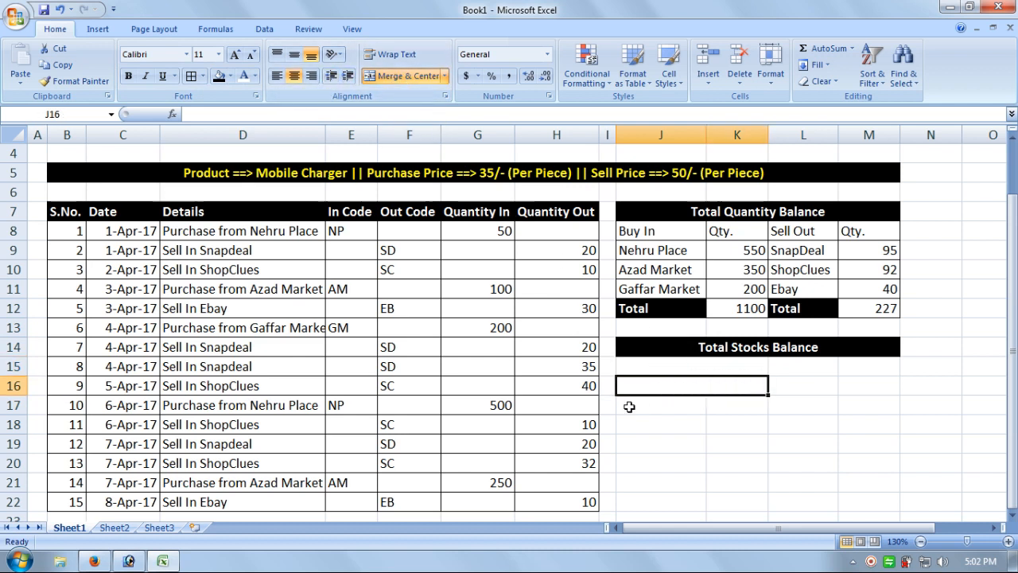
left_click_drag(636, 405, 711, 405)
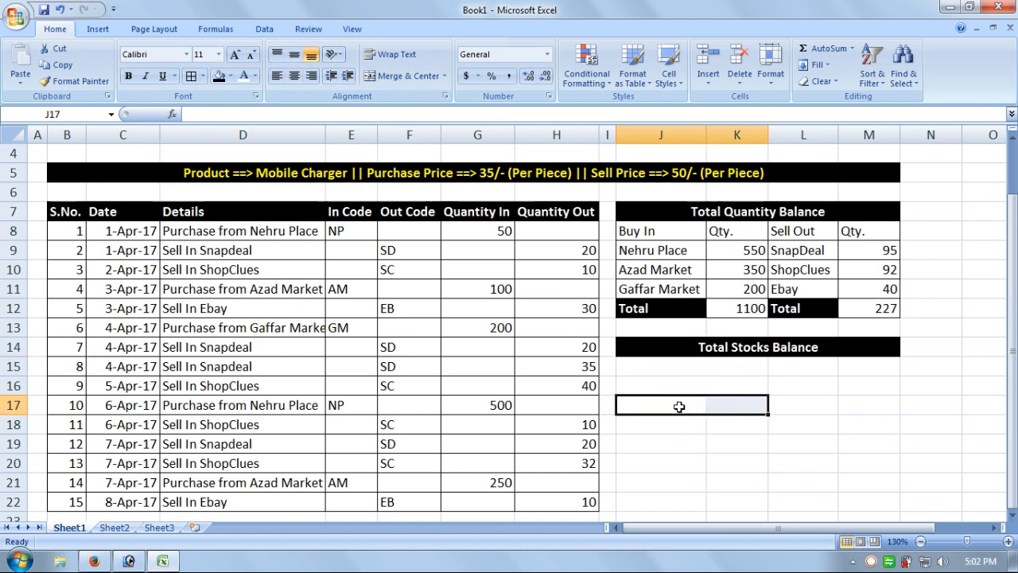
left_click(374, 75)
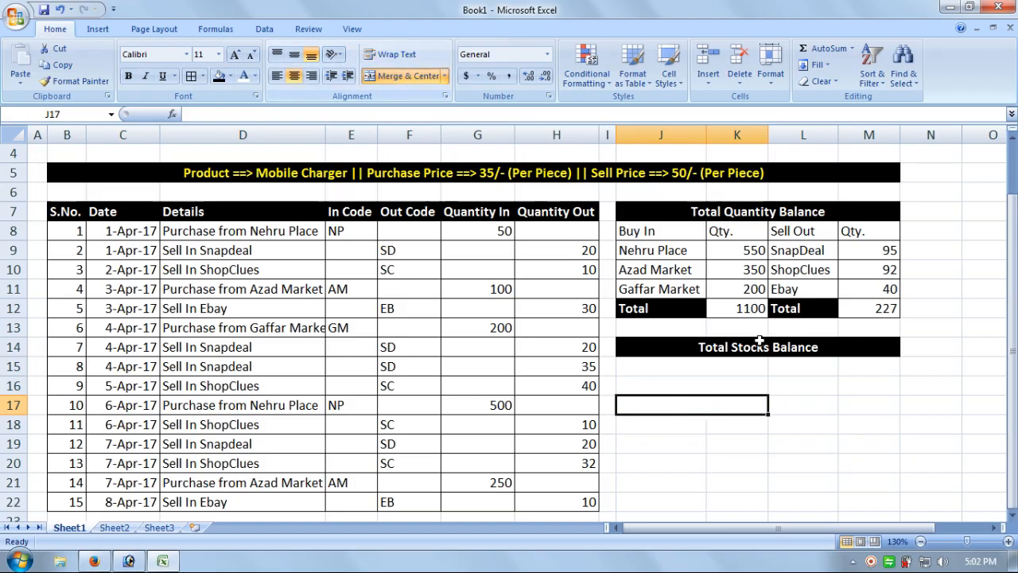
Copy the merged-cell formatting of J15:K17 onto L15:M17 with Format Painter.
left_click_drag(739, 366, 739, 396)
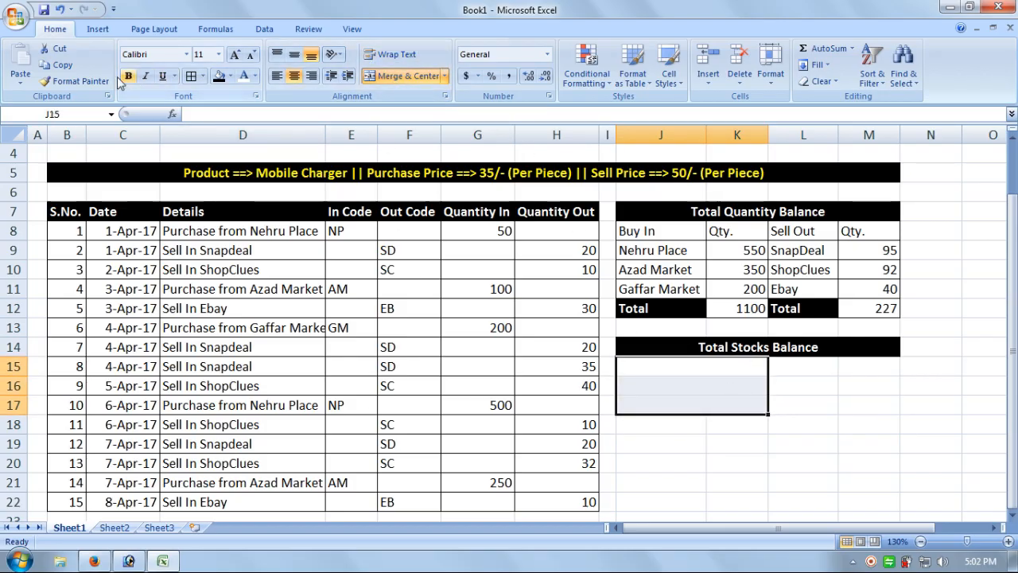
left_click(76, 81)
left_click_drag(810, 366, 841, 395)
left_click(836, 445)
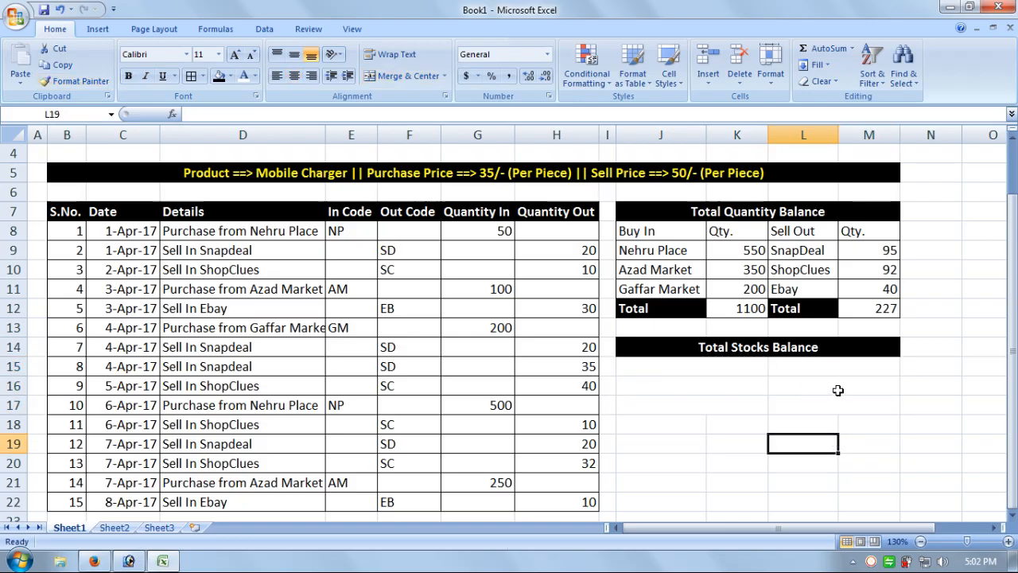
left_click(841, 390)
left_click(843, 370)
left_click(817, 400)
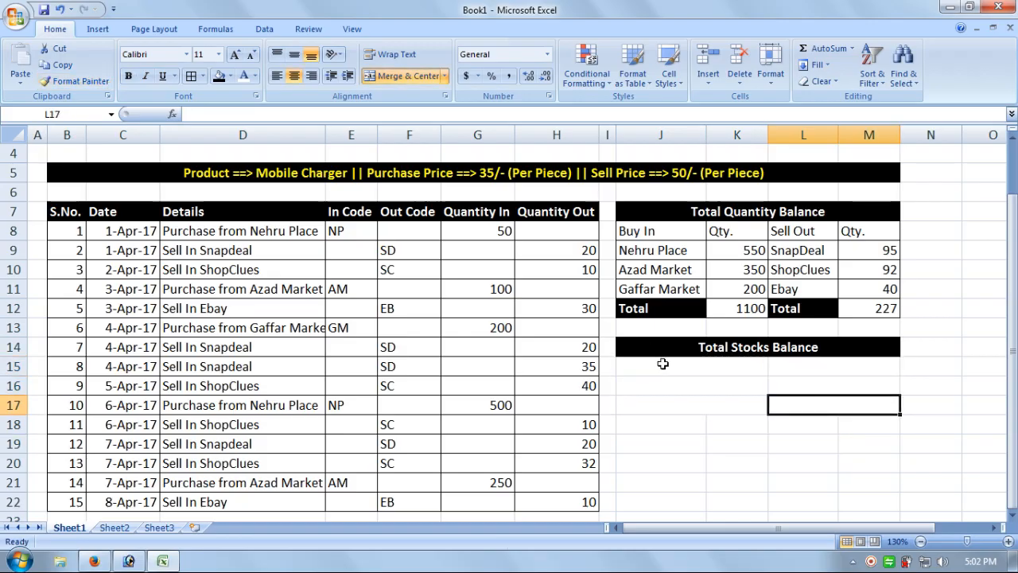
Add all borders to the Total Stocks Balance block J14:M17.
left_click_drag(663, 364, 734, 398)
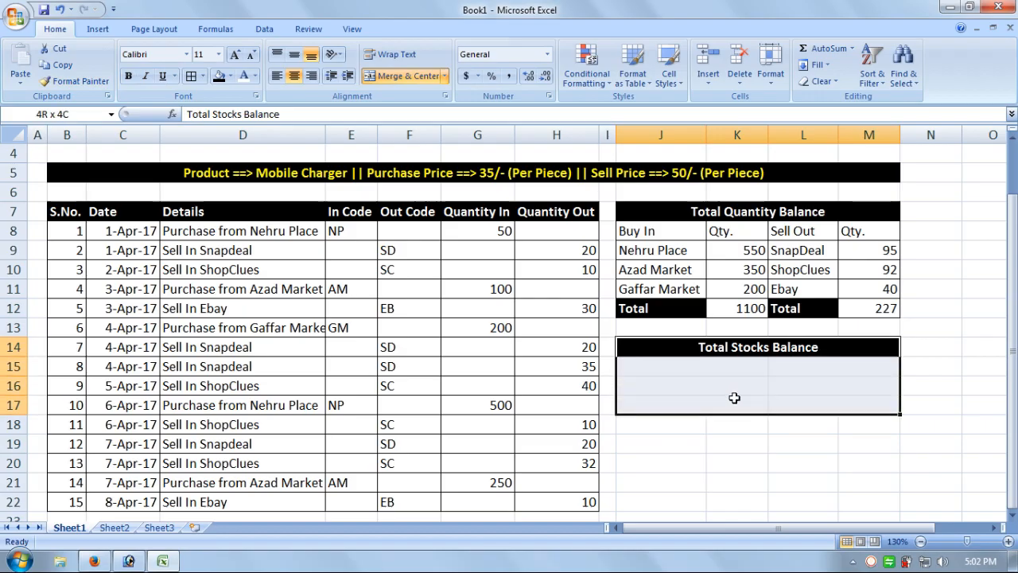
left_click(191, 76)
left_click(774, 463)
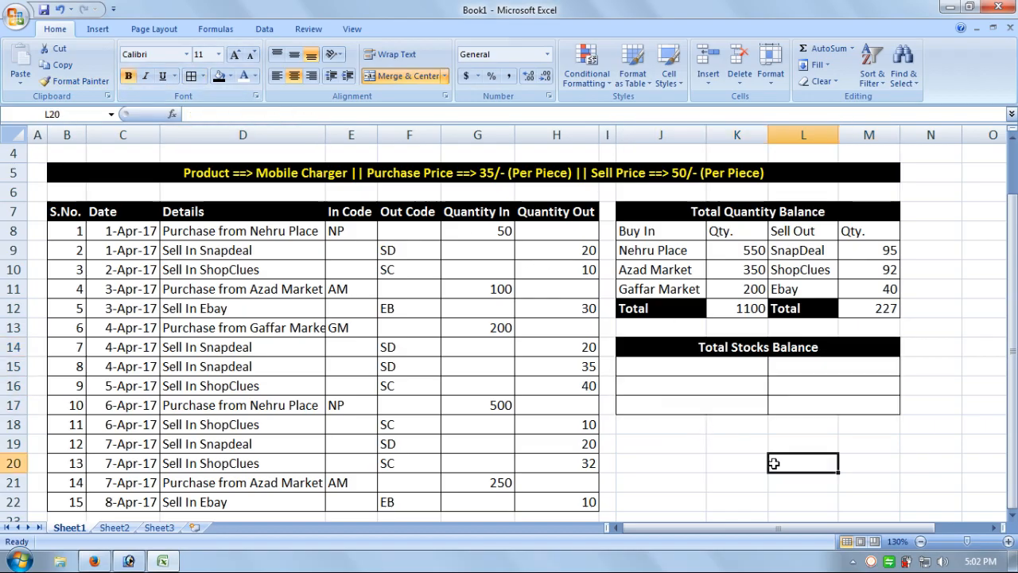
Enter the label Purchase Qty. in J15, directly beneath the Total Stocks Balance heading.
left_click(767, 371)
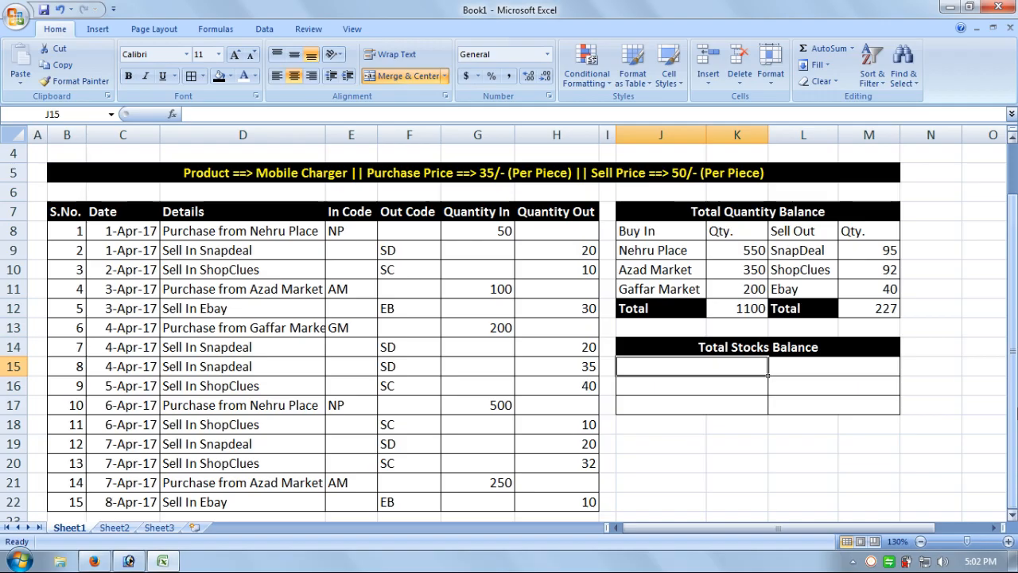
type("Purch")
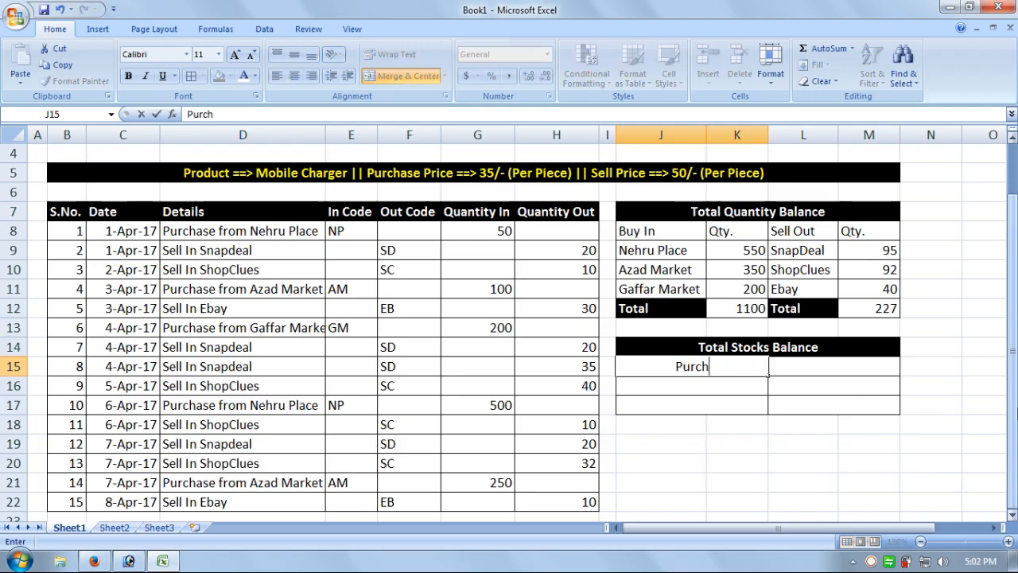
type("ase")
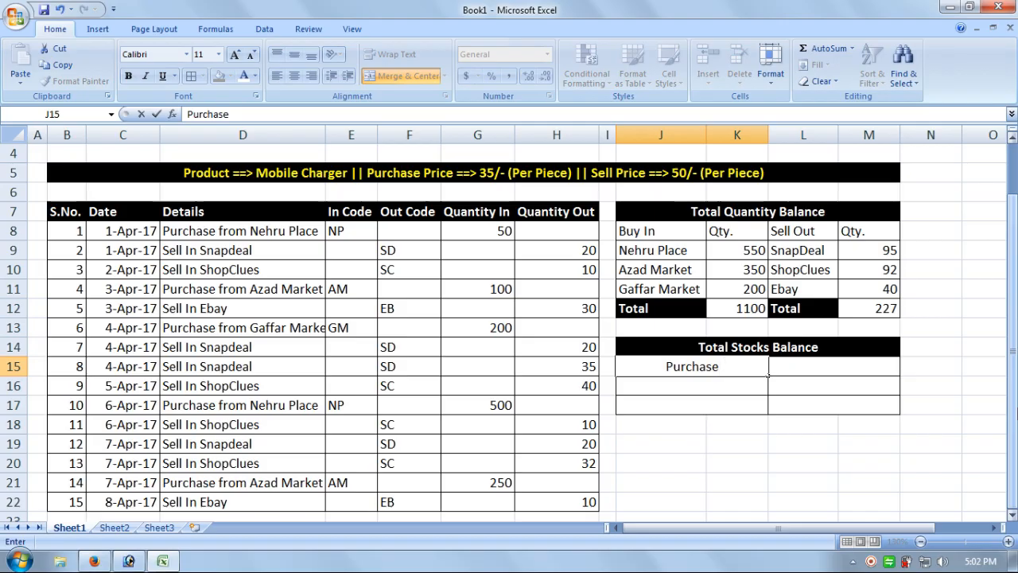
type(" Qty")
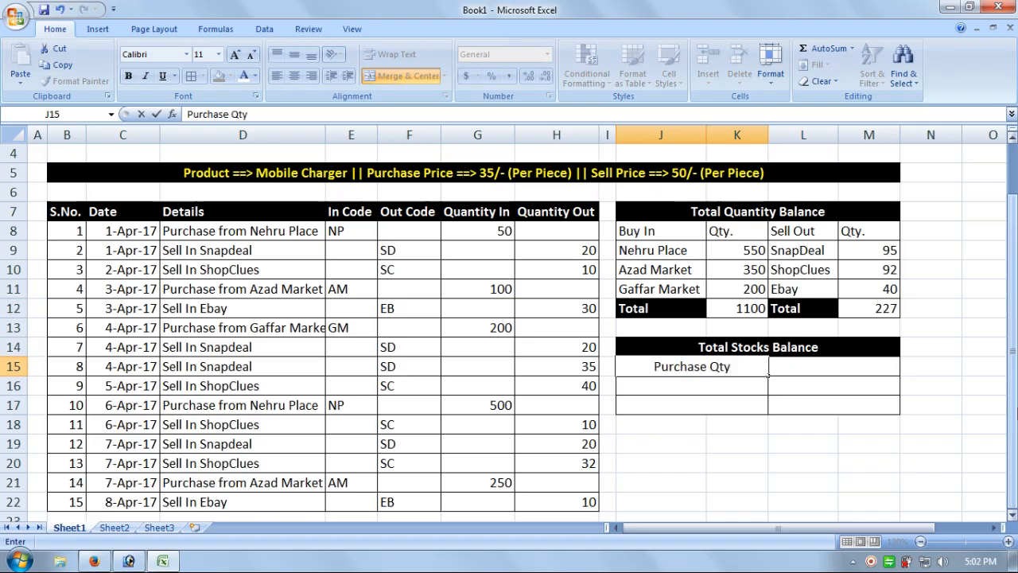
type(".")
key("Return")
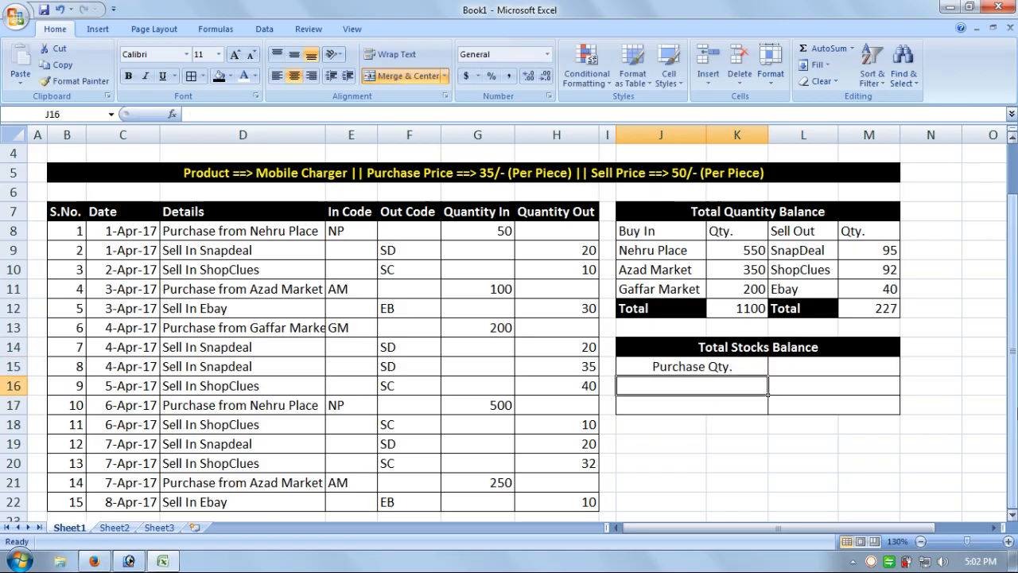
Enter the labels Sales Qty. in J16 and Stocks in J17.
type("Sales")
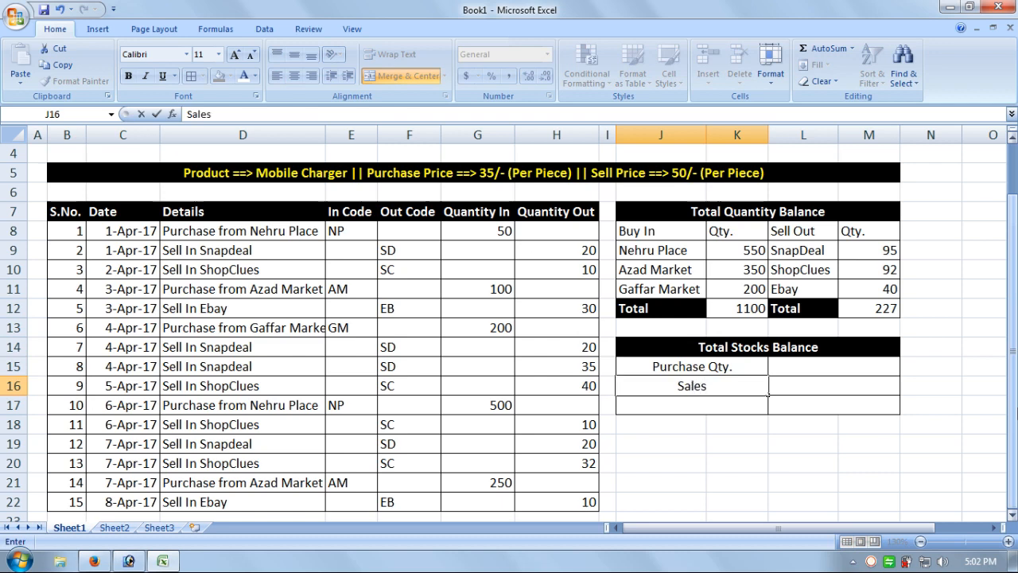
type(" Qty")
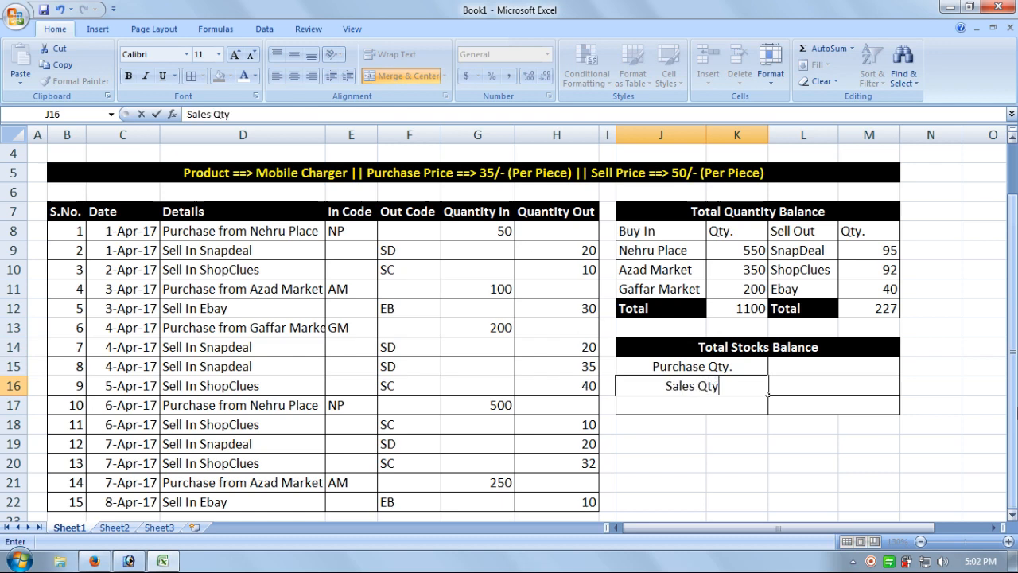
type(".")
key("Return")
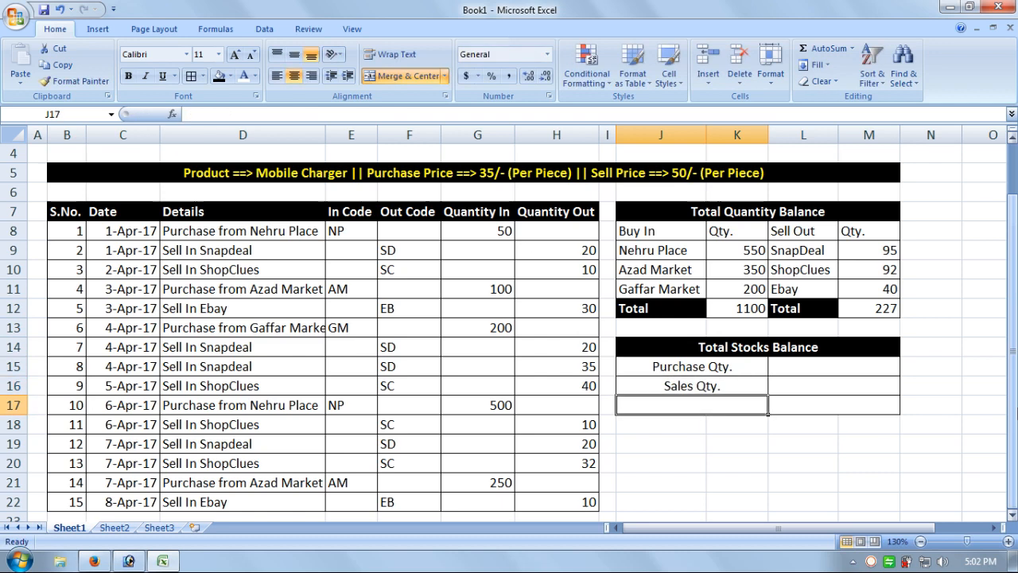
type("Stovcks")
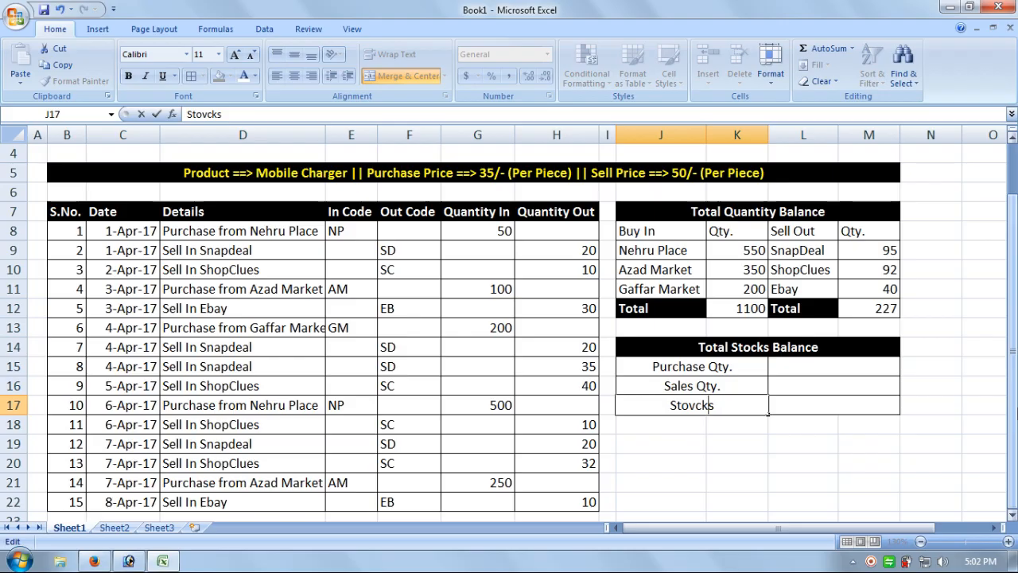
key("BackSpace")
key("Return")
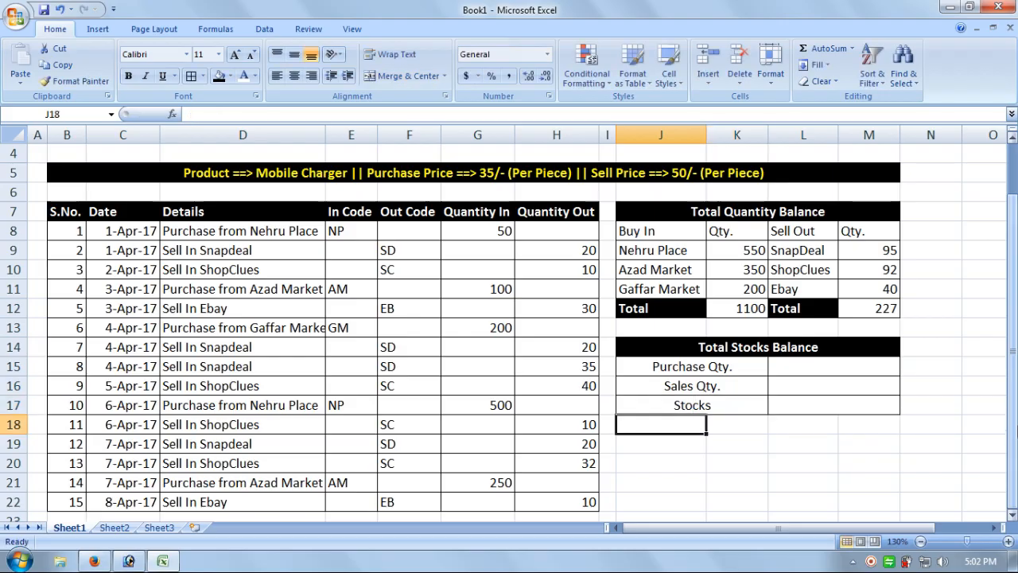
Link the Purchase Qty. value in L15 to K12 and the Sales Qty. value in L16 to M12.
left_click(827, 368)
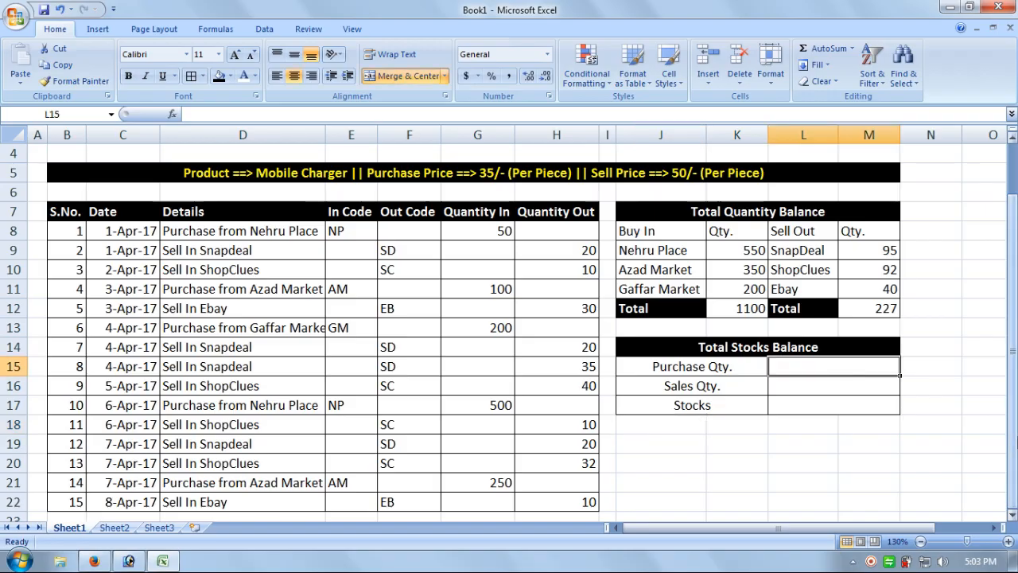
type("=")
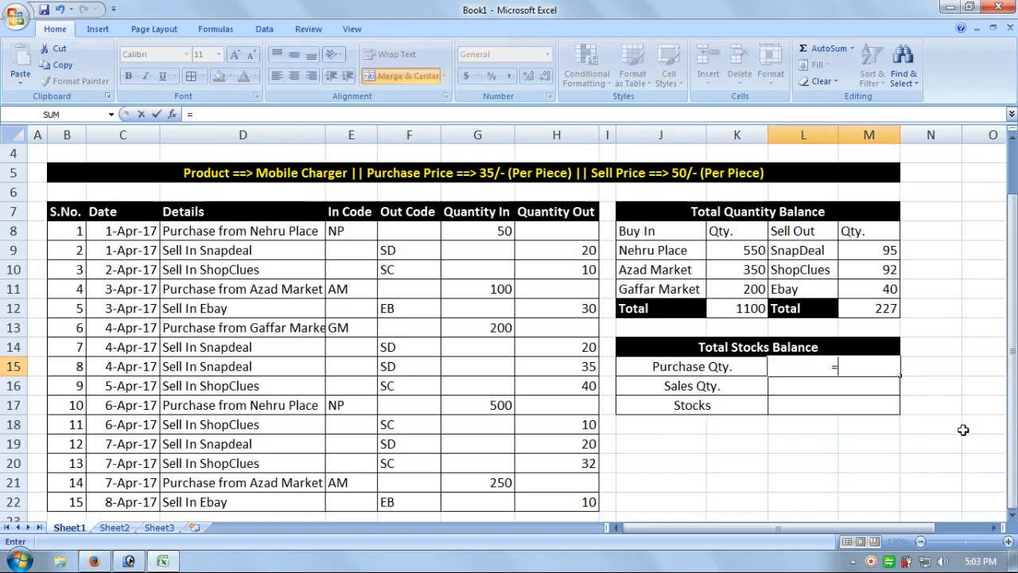
left_click(720, 309)
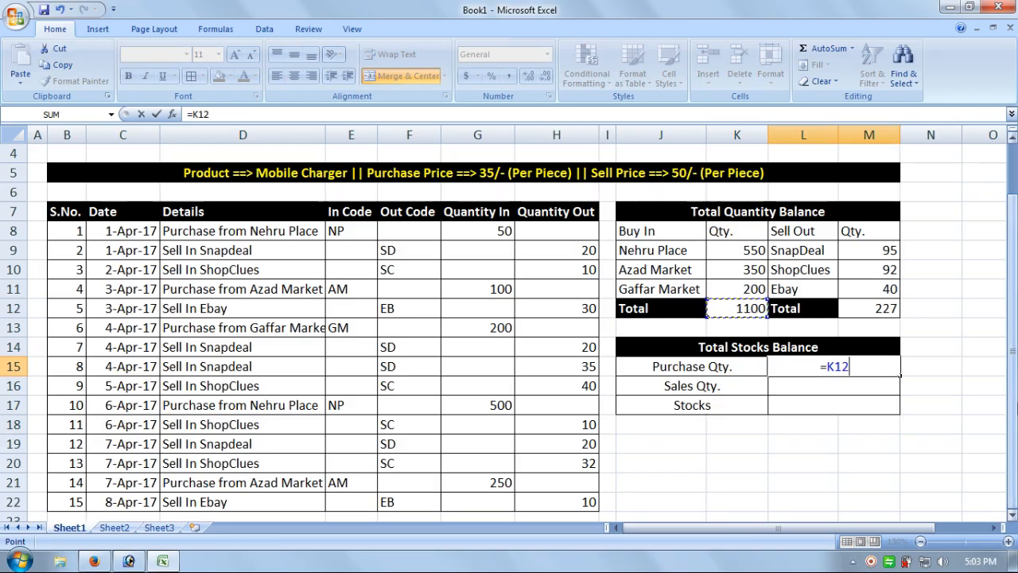
key("Return")
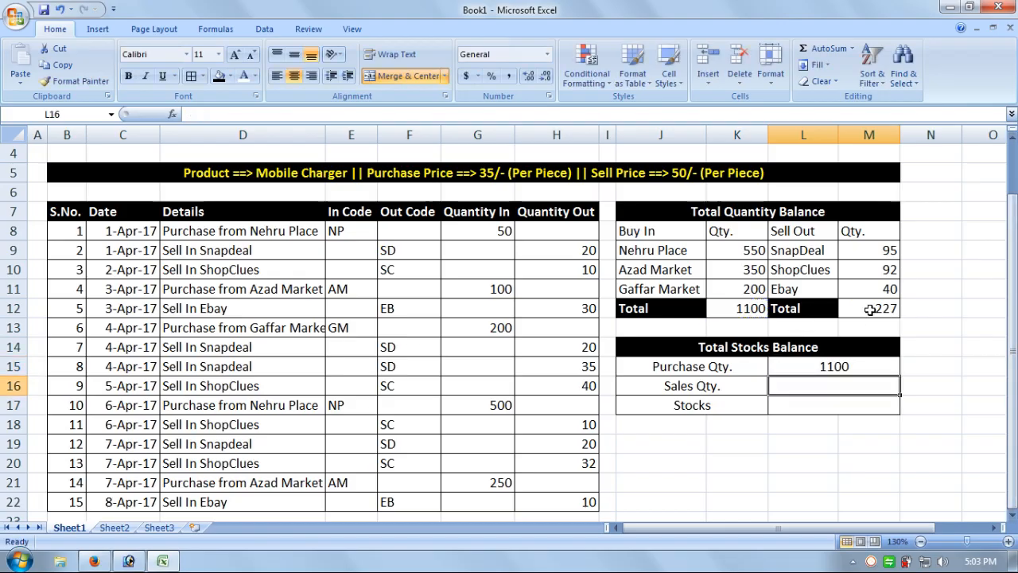
type("=")
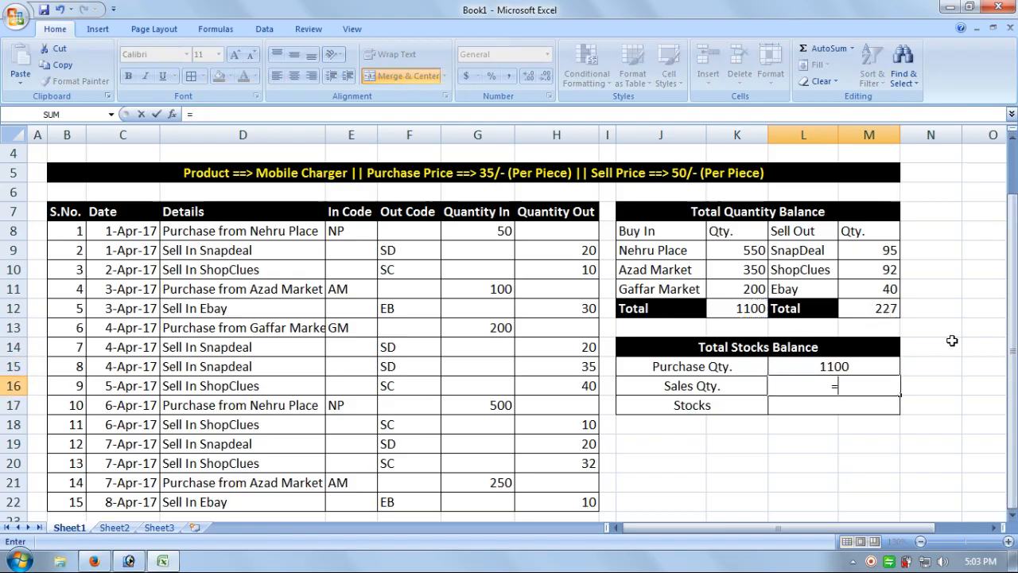
left_click(883, 309)
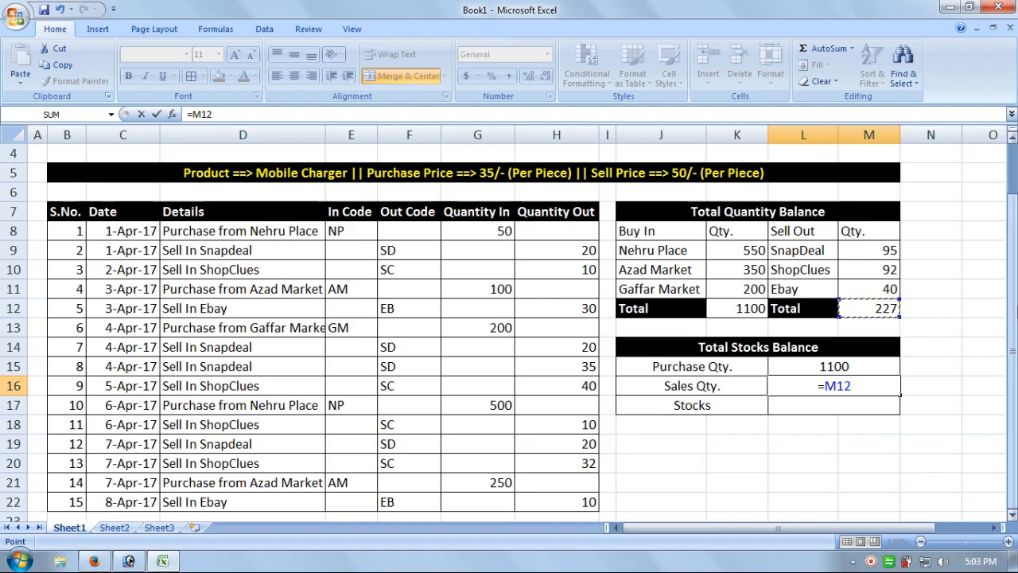
key("Return")
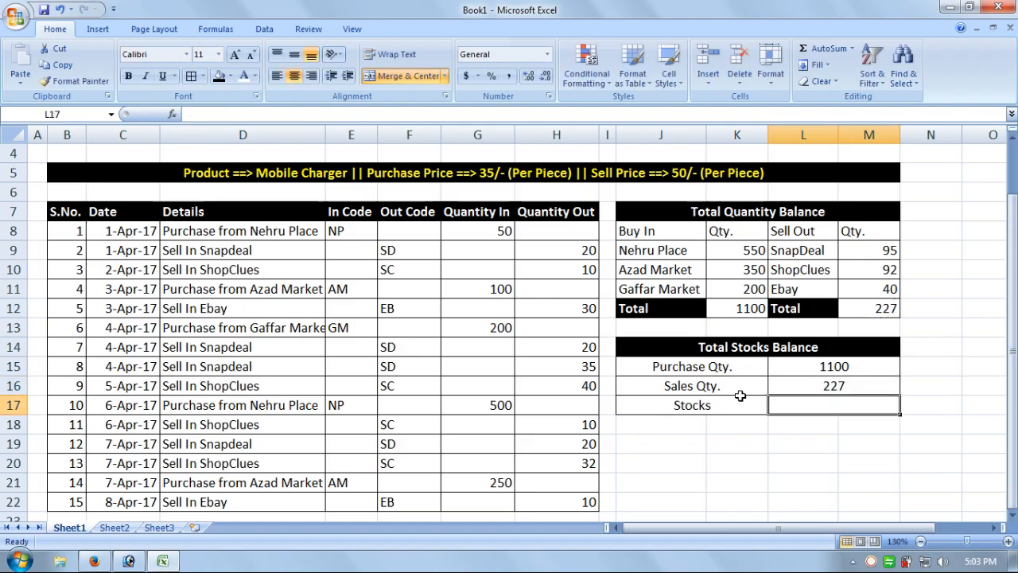
Calculate Stocks in L17 with the formula =L15-L16.
type("=")
left_click(833, 366)
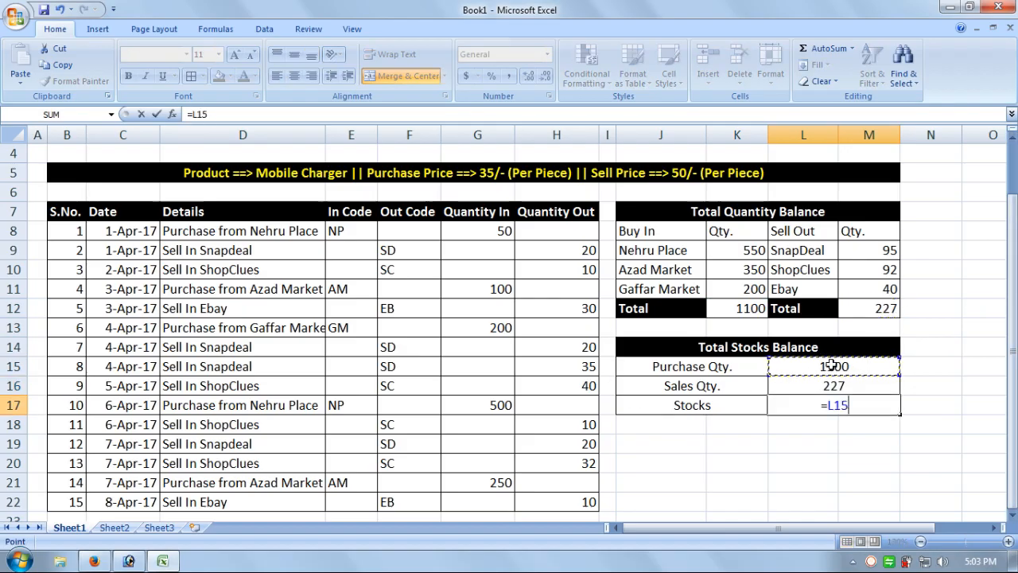
type("-")
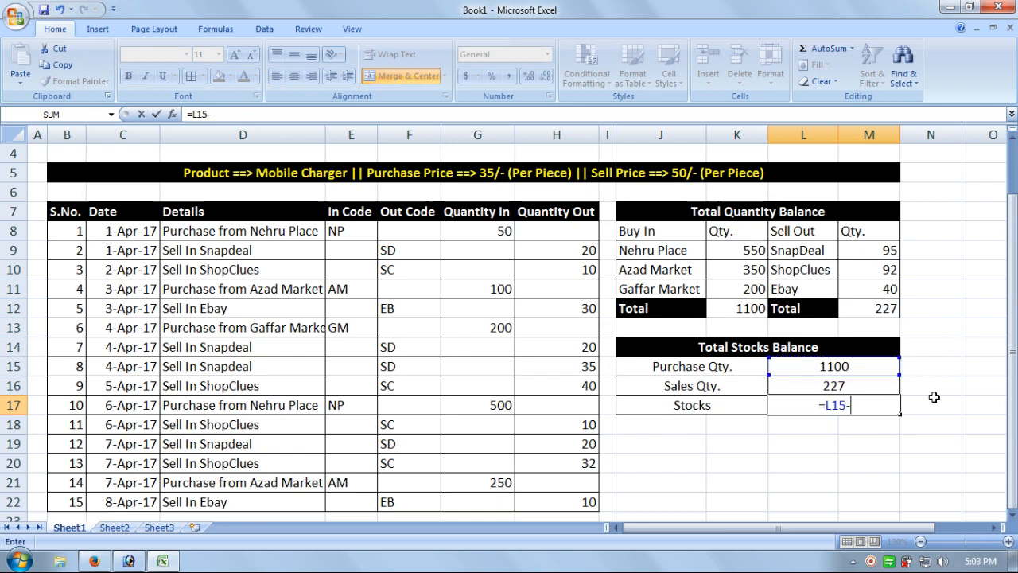
left_click(864, 387)
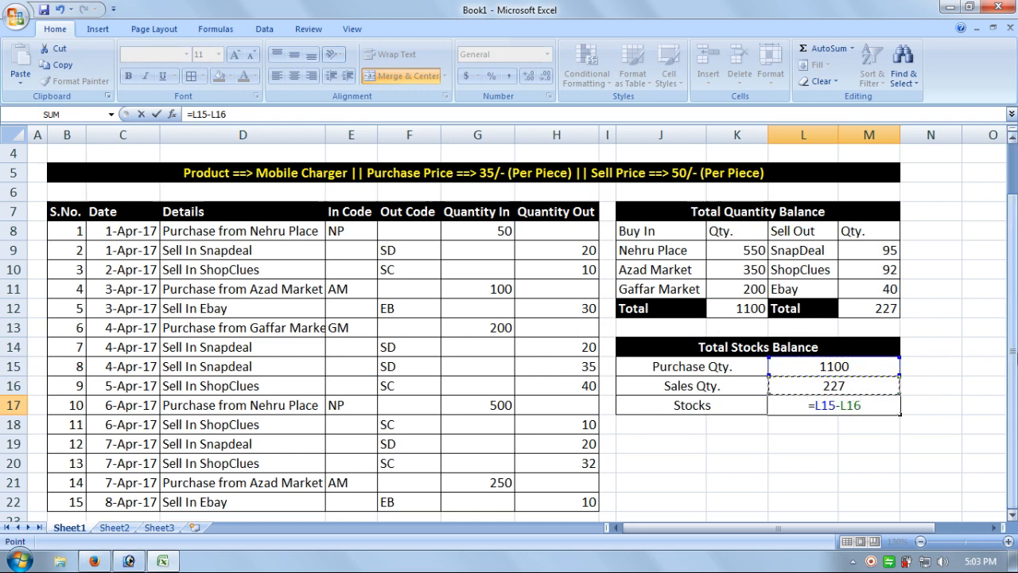
key("Return")
key("Up")
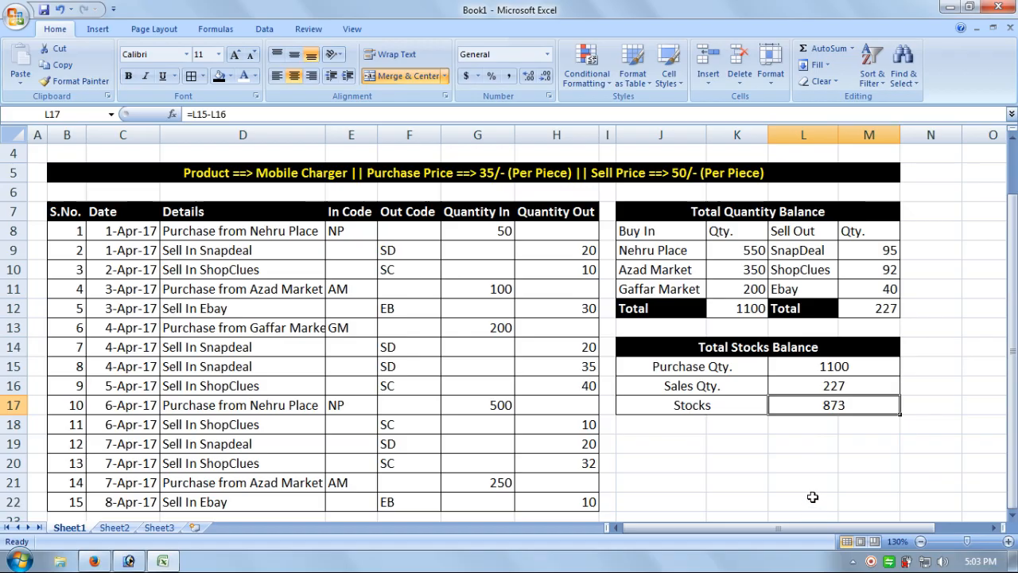
Merge and center J19:M19 and format it with a black fill and bold white text.
left_click(639, 447)
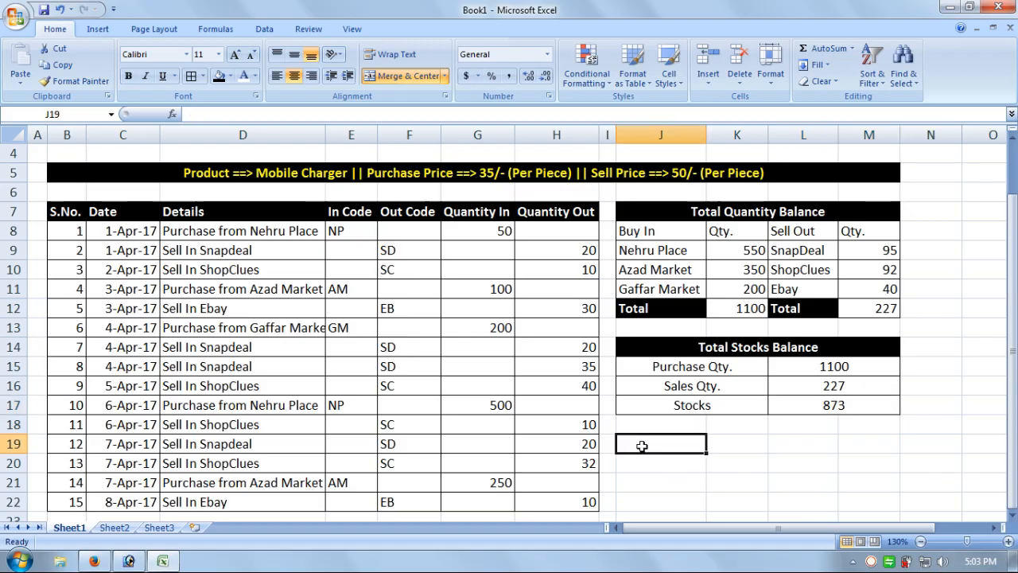
left_click_drag(642, 446, 868, 444)
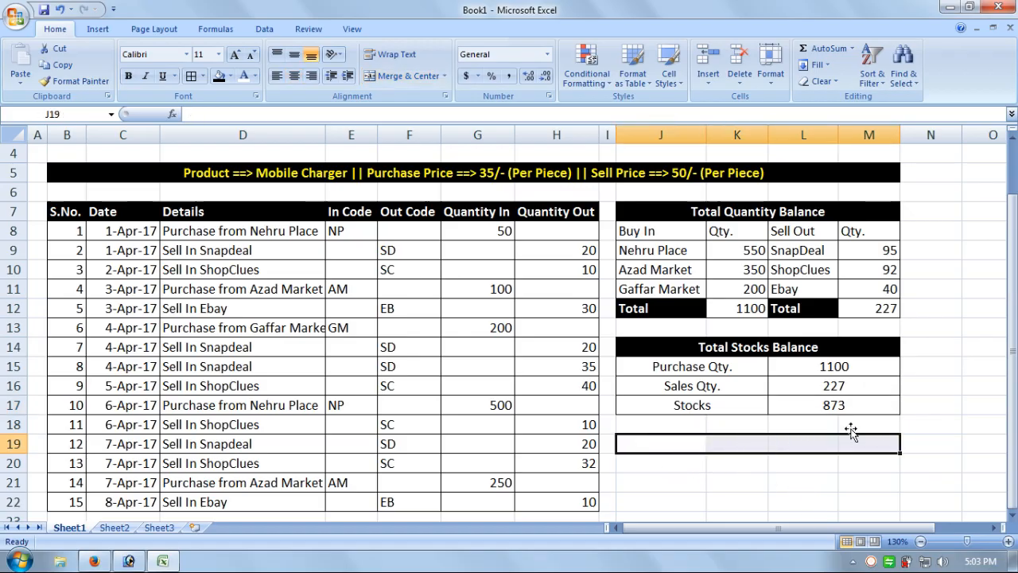
left_click(395, 80)
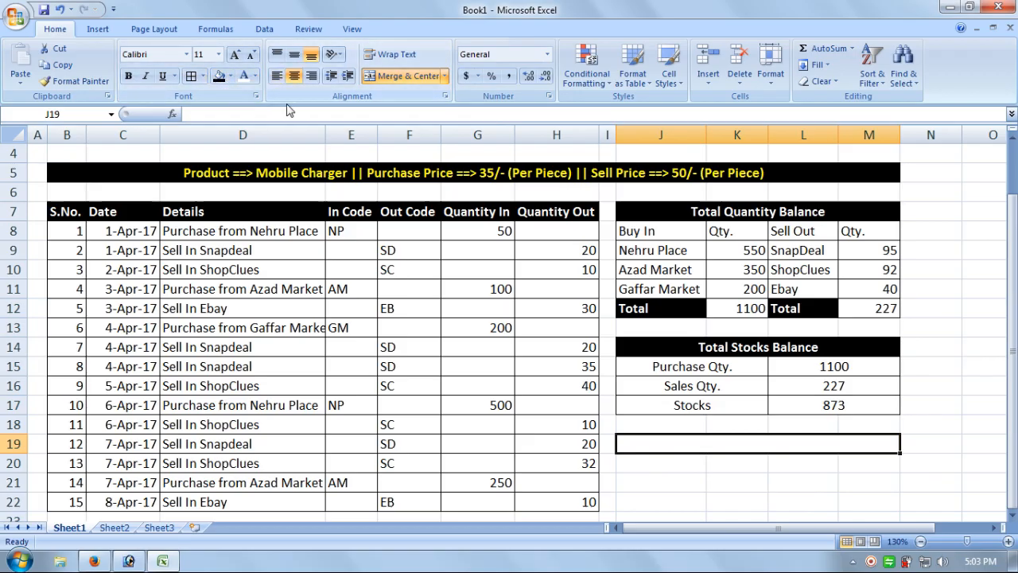
left_click(219, 77)
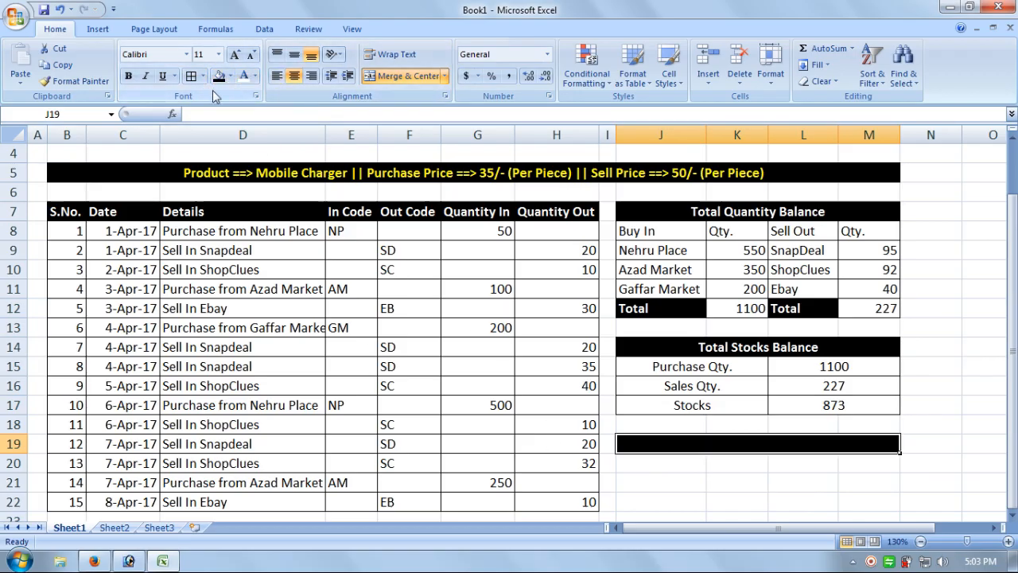
left_click(128, 76)
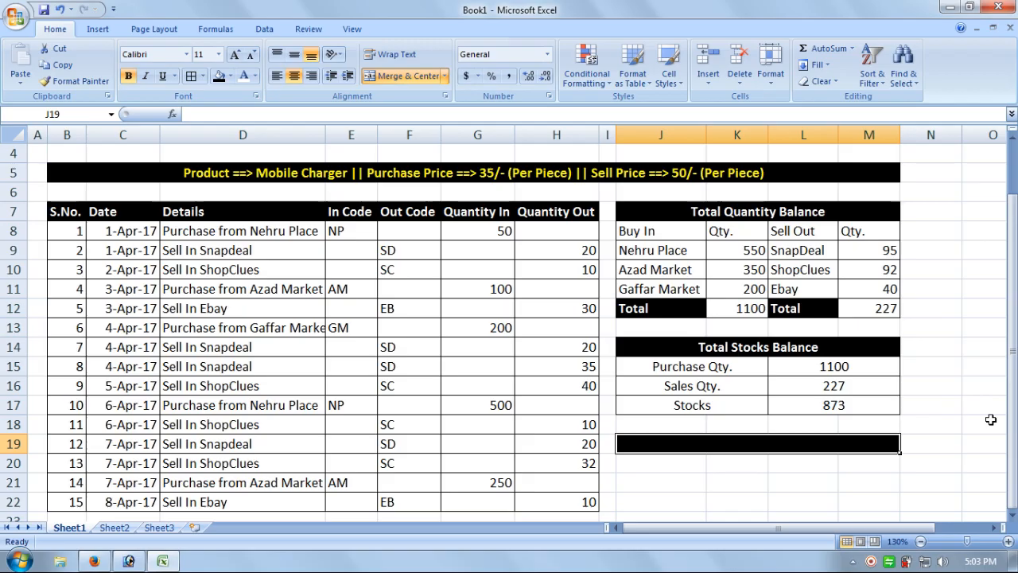
Enter the heading Total Amounts Report in the merged cell J19.
type("To")
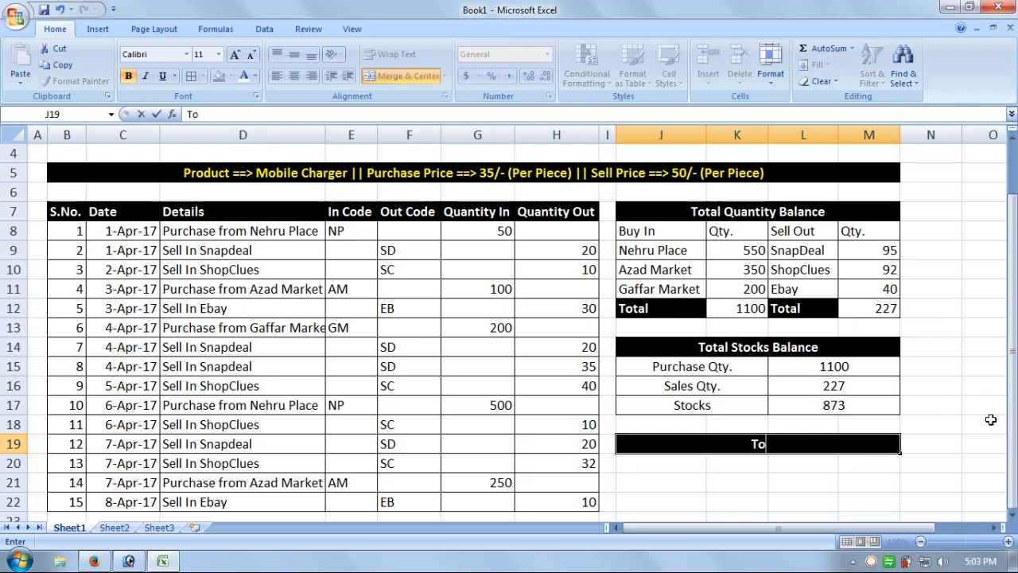
type("tal Amounts")
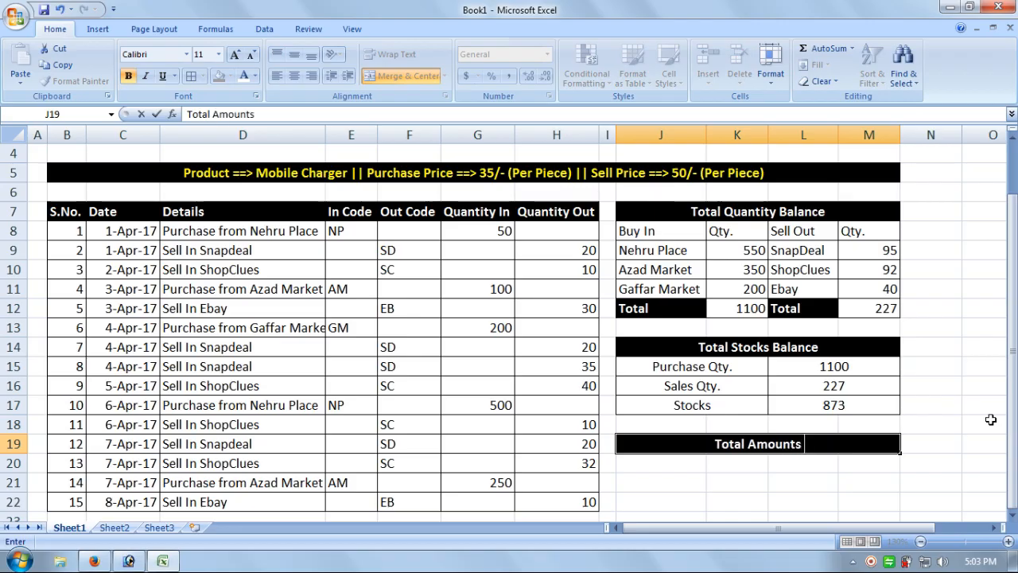
type(" Repor")
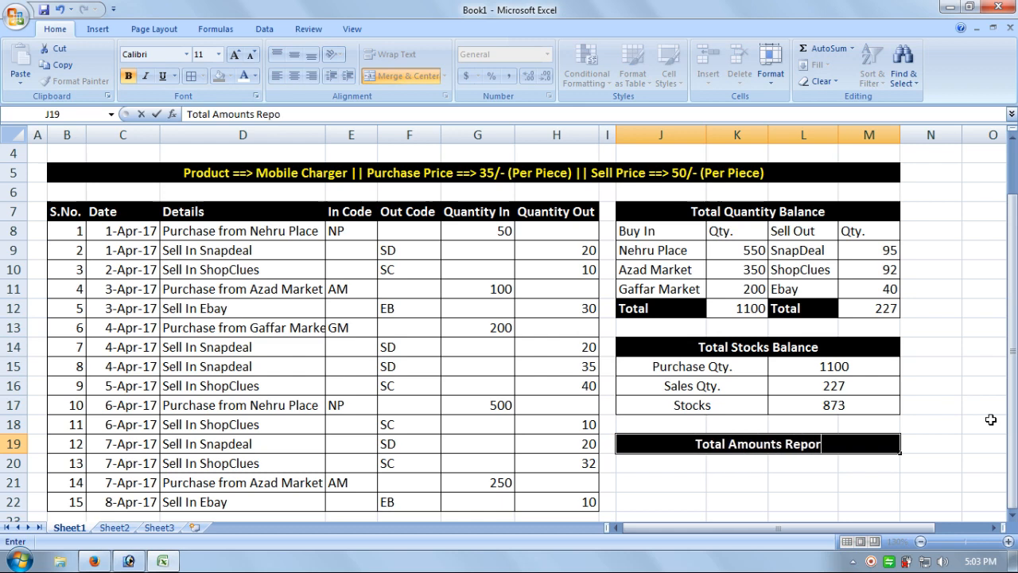
type("t")
key("Return")
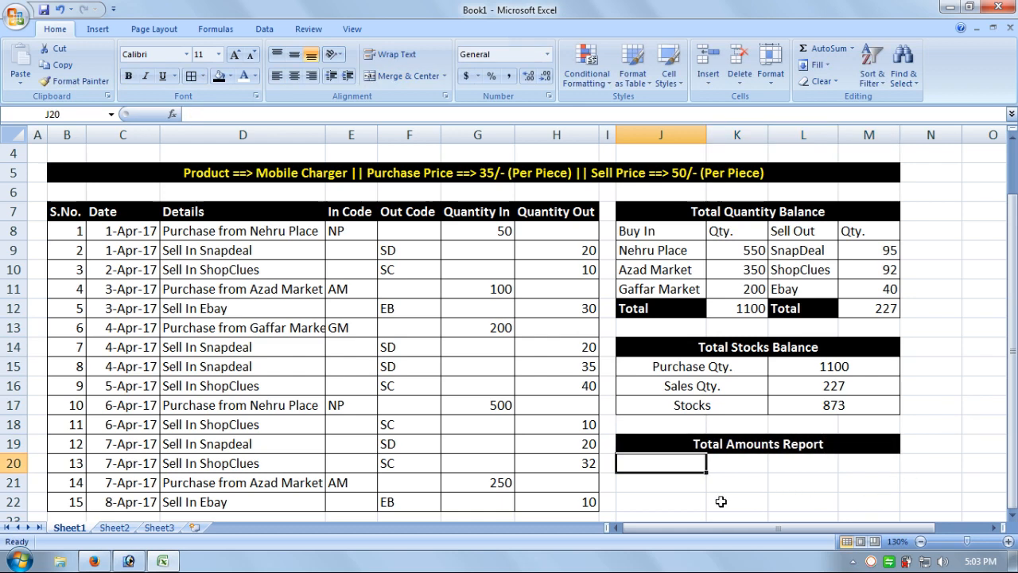
Copy the formatting of the Total Stocks Balance cells J15:M17 onto J20:M22 under the Total Amounts Report heading.
left_click_drag(655, 366, 803, 409)
left_click(72, 81)
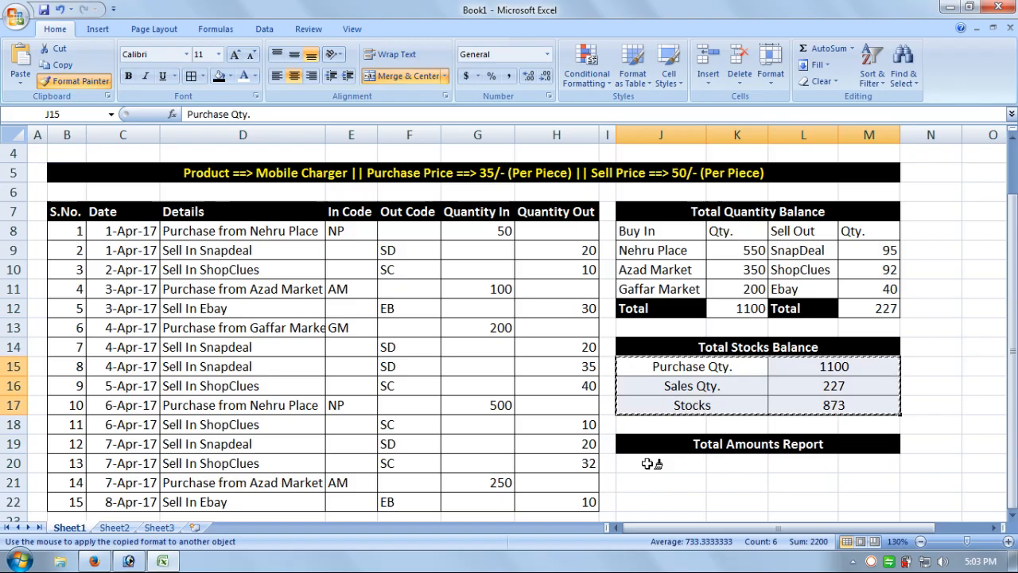
mouse_move(650, 463)
left_mouse_down()
mouse_move(668, 497)
mouse_move(846, 494)
left_mouse_up()
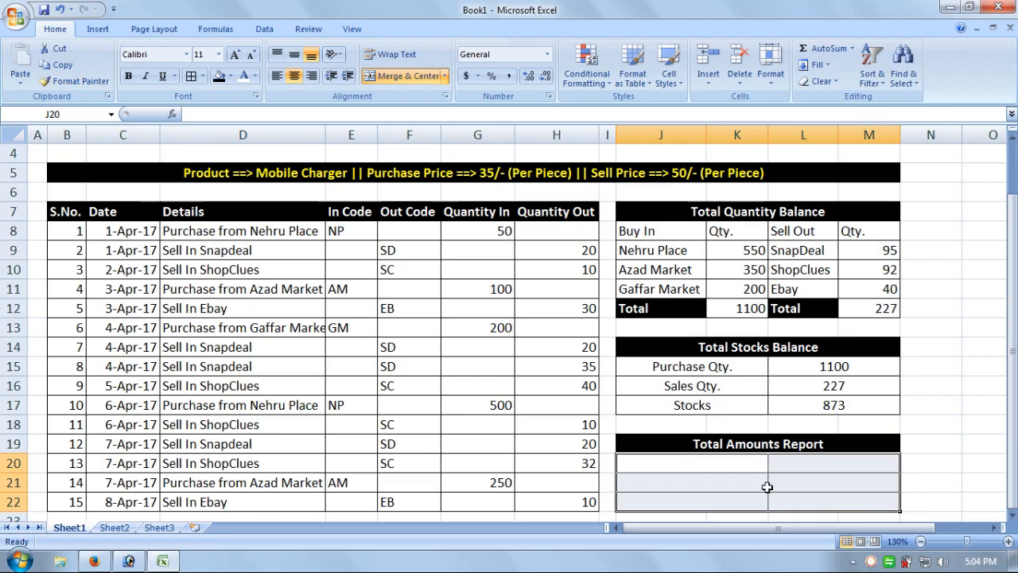
Enter the labels Total Buy, Total Sell and Balance Amount in J20, J21 and J22.
left_click(715, 470)
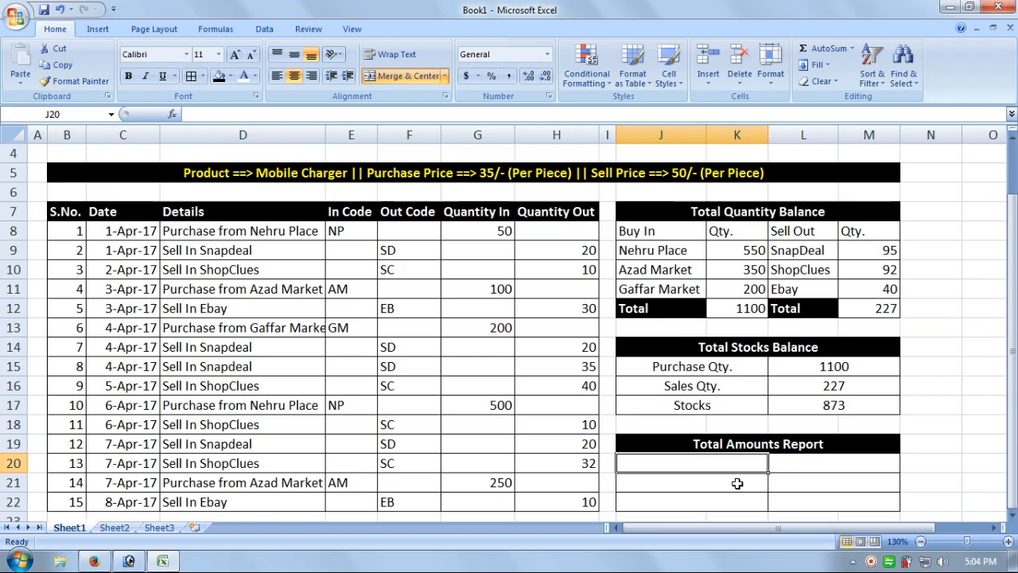
type("Total")
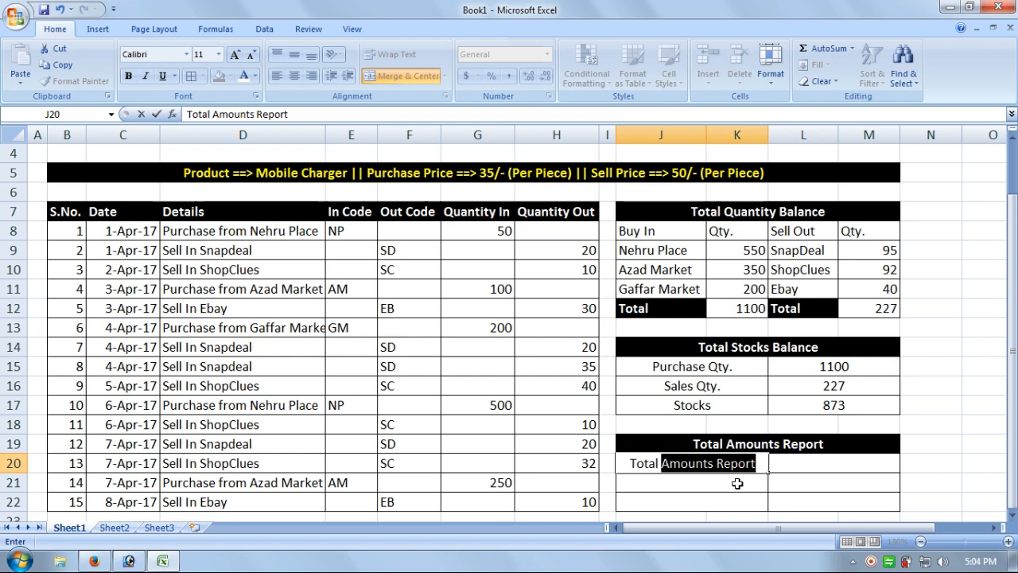
type(" Buy")
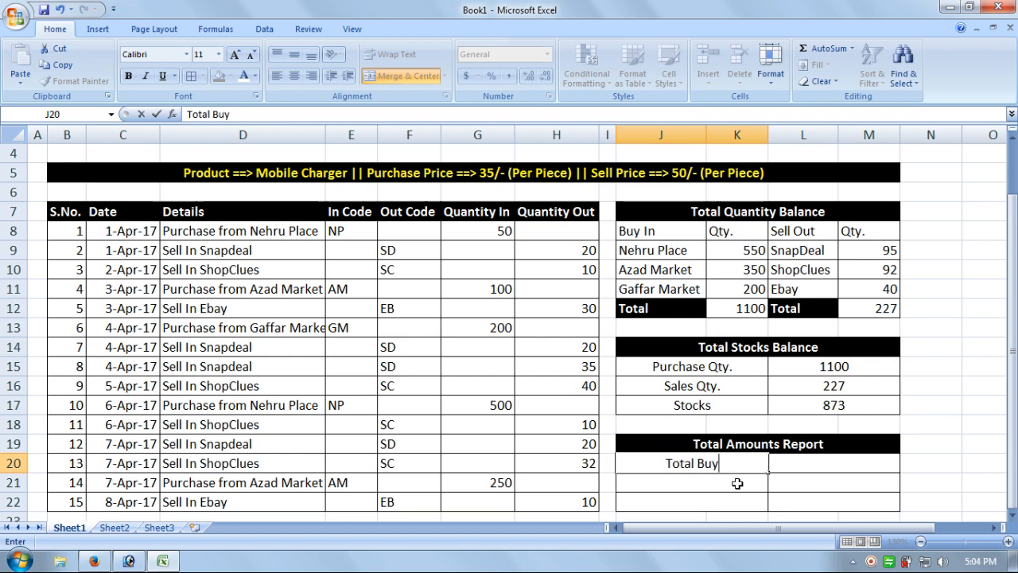
key("Return")
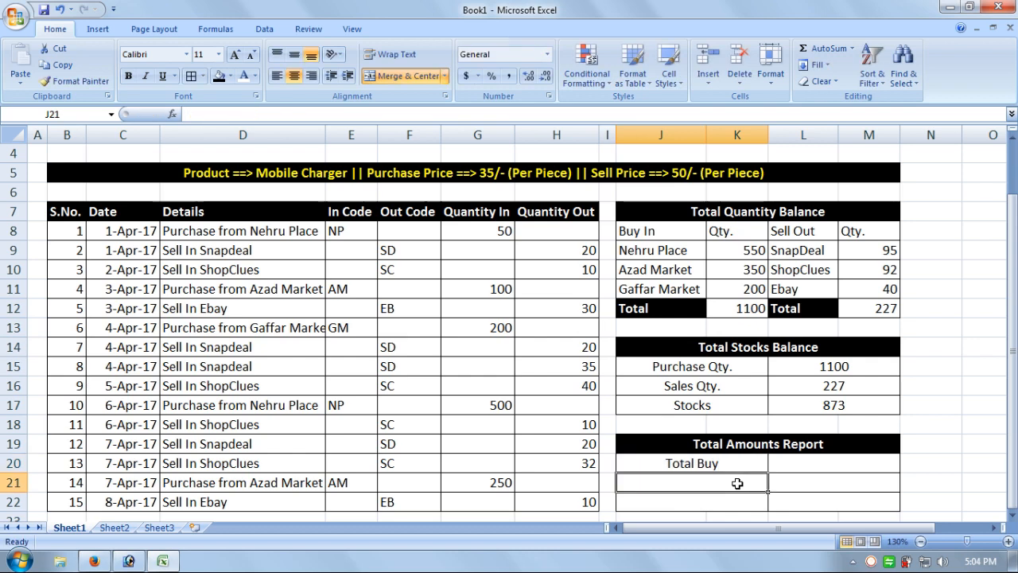
type("Tot")
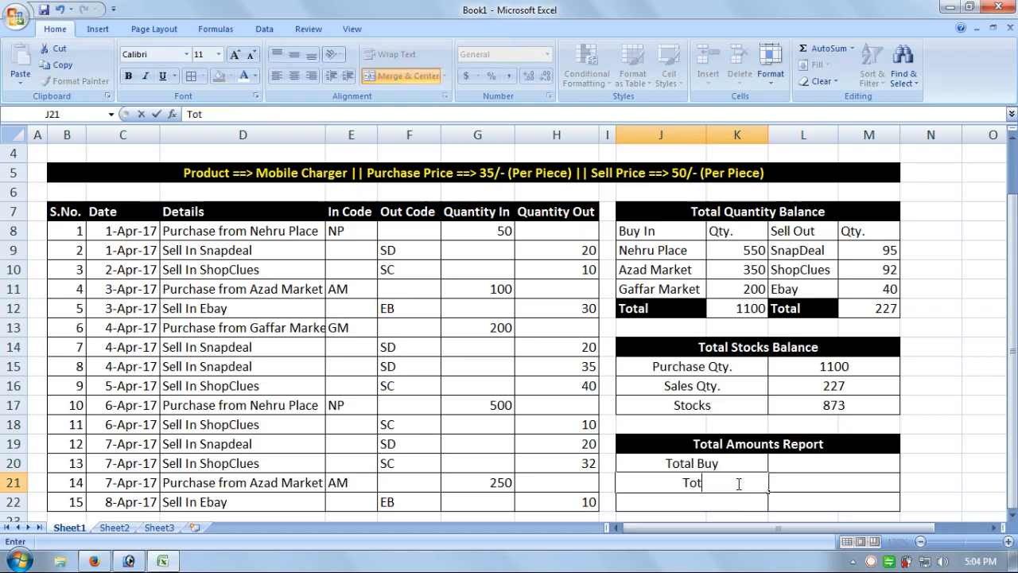
type("al Sell")
key("Return")
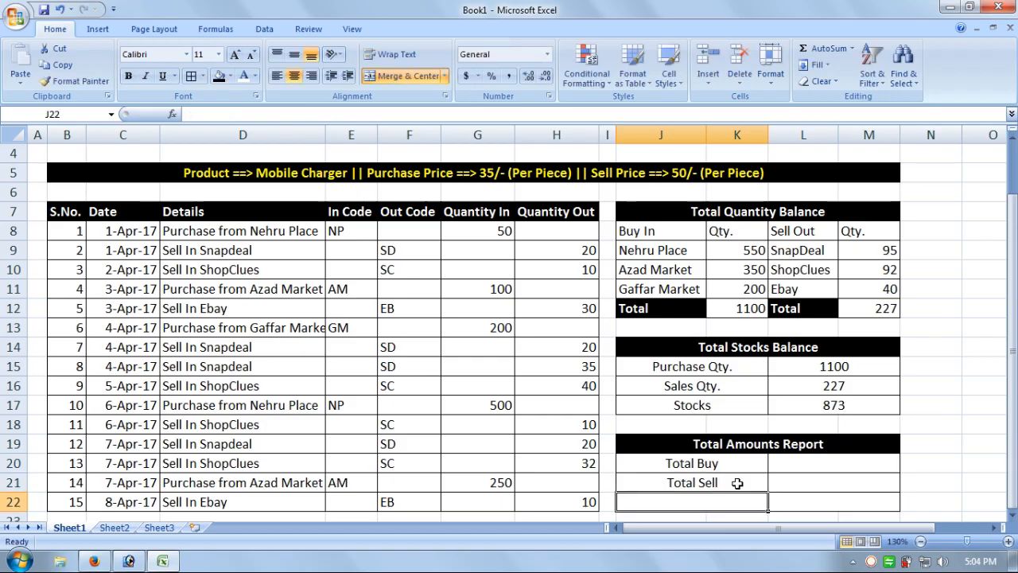
type("Bal")
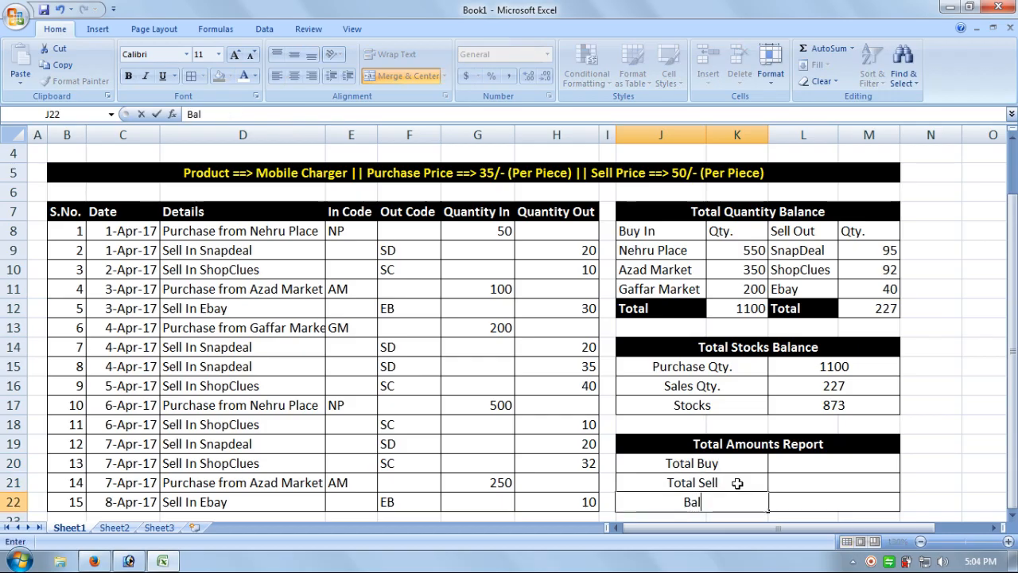
type("ance")
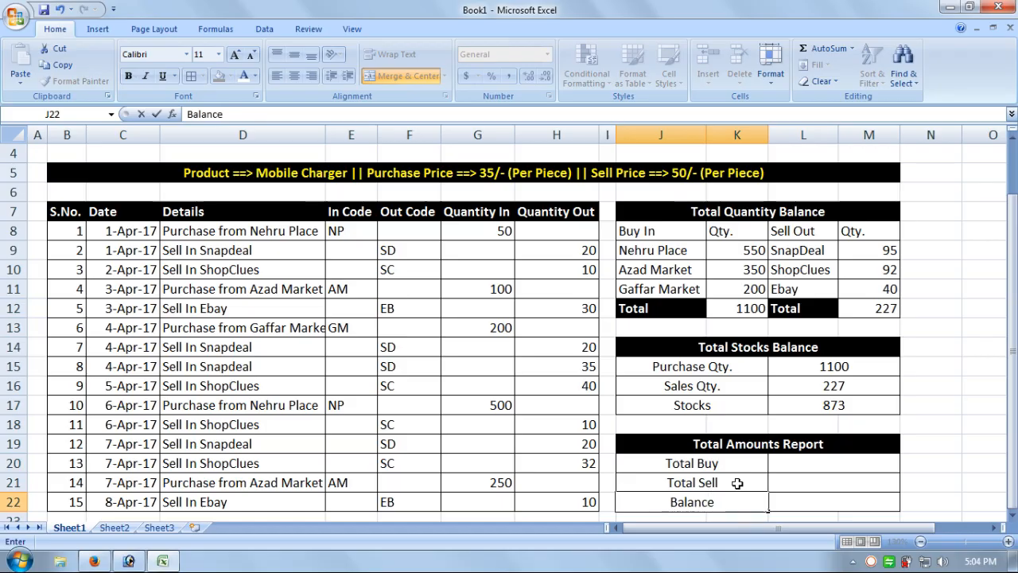
type(" Amount")
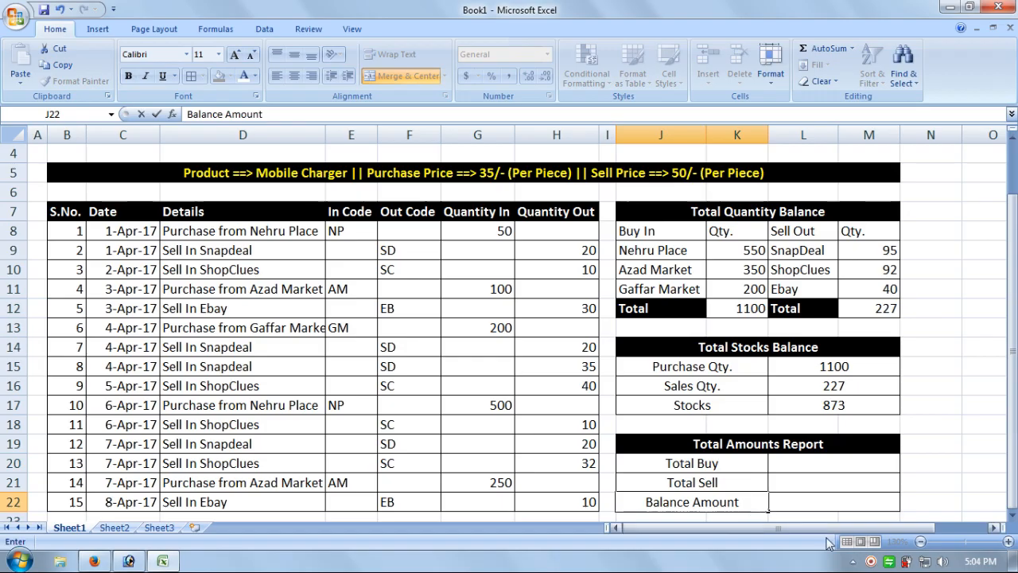
Calculate the Total Buy amount in L20 with the formula =L15*35.
left_click(851, 469)
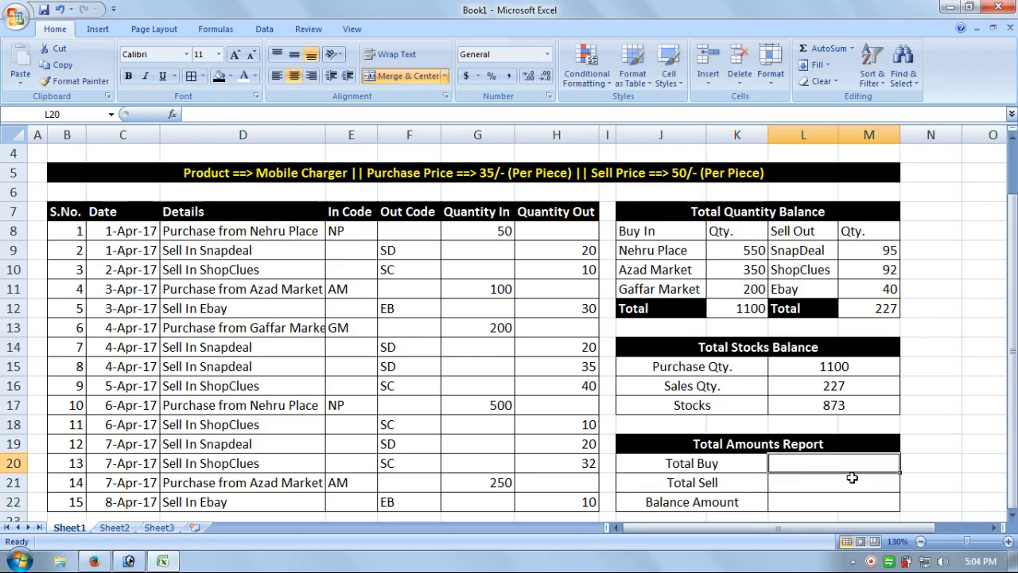
type("=")
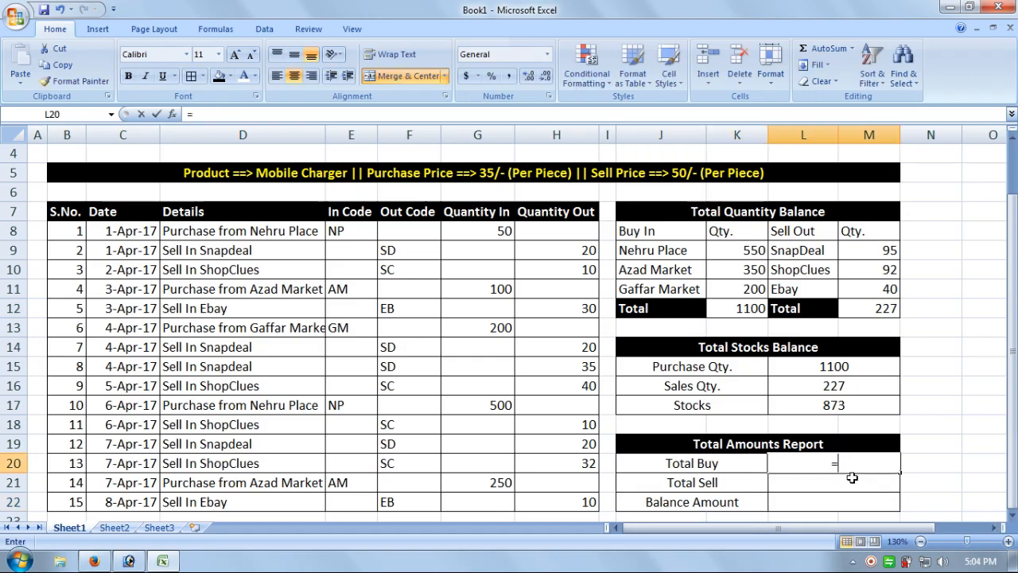
left_click(857, 367)
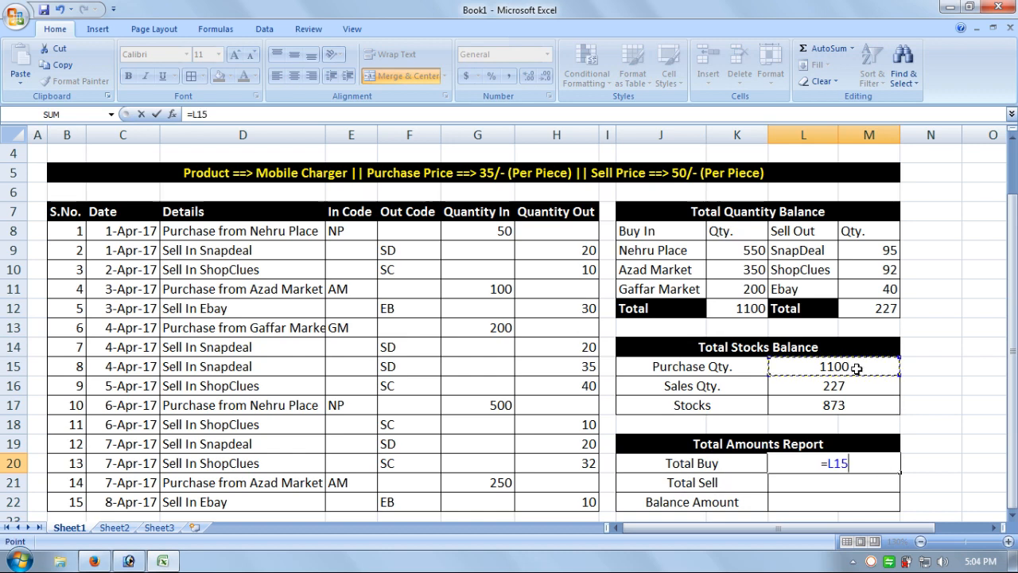
type("*")
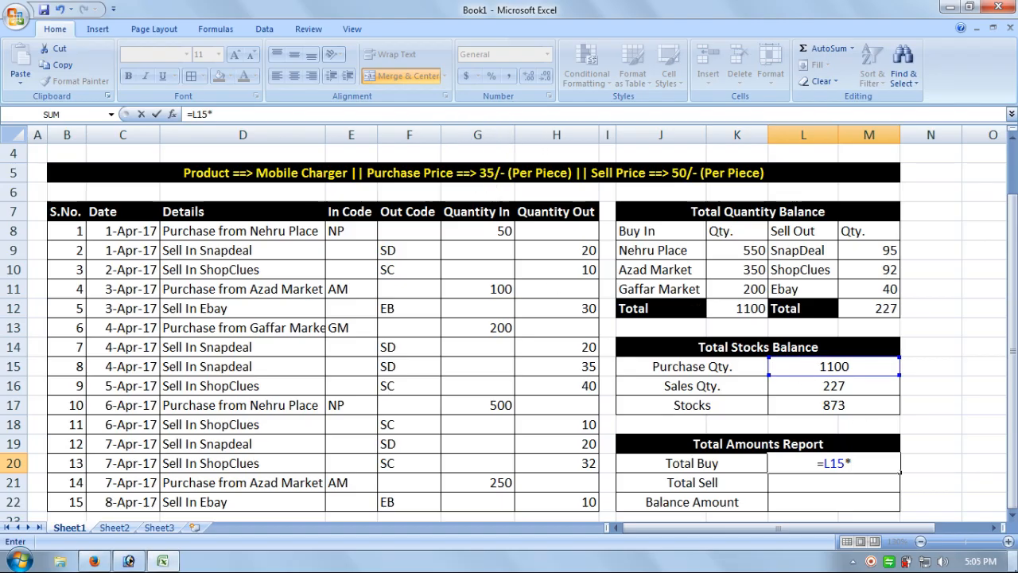
type("35")
key("Return")
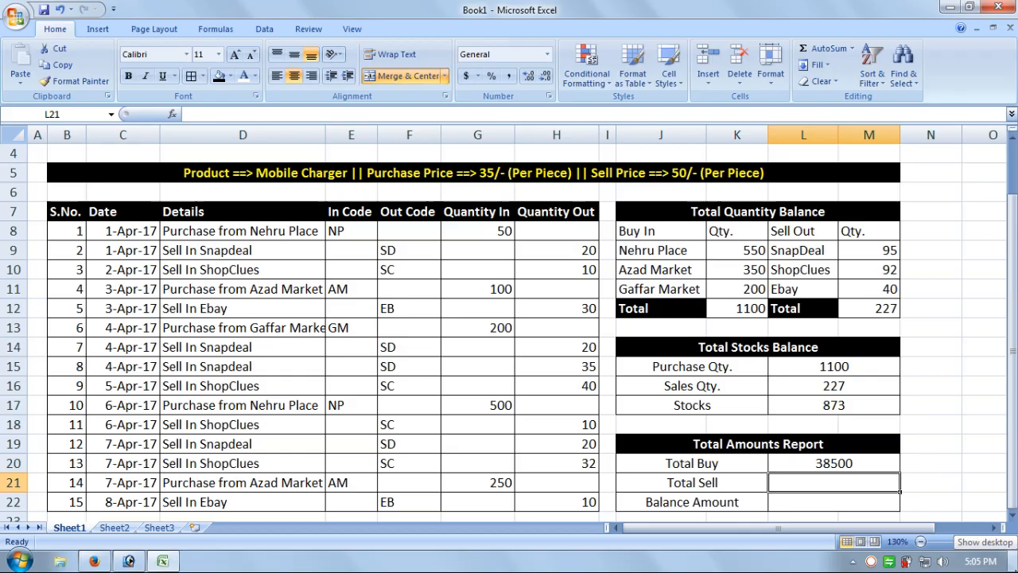
Calculate the Total Sell amount in L21 with the formula =L16*50.
type("=")
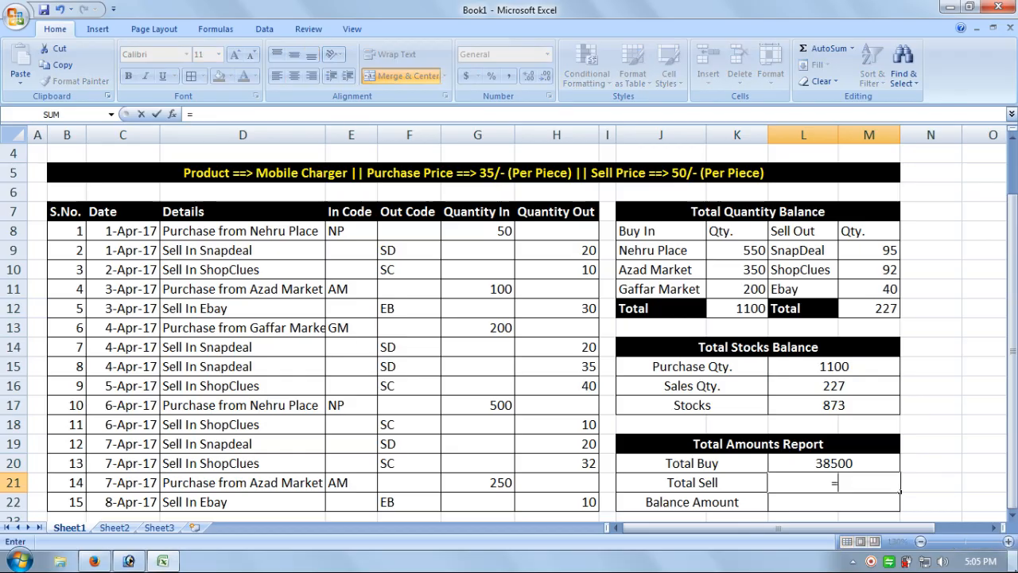
left_click(833, 385)
type("*")
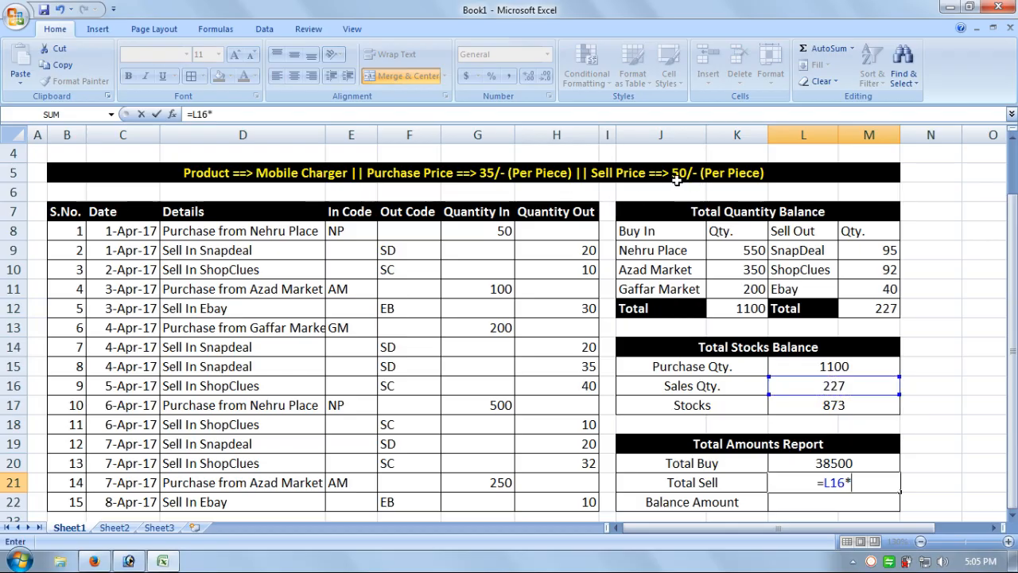
type("50")
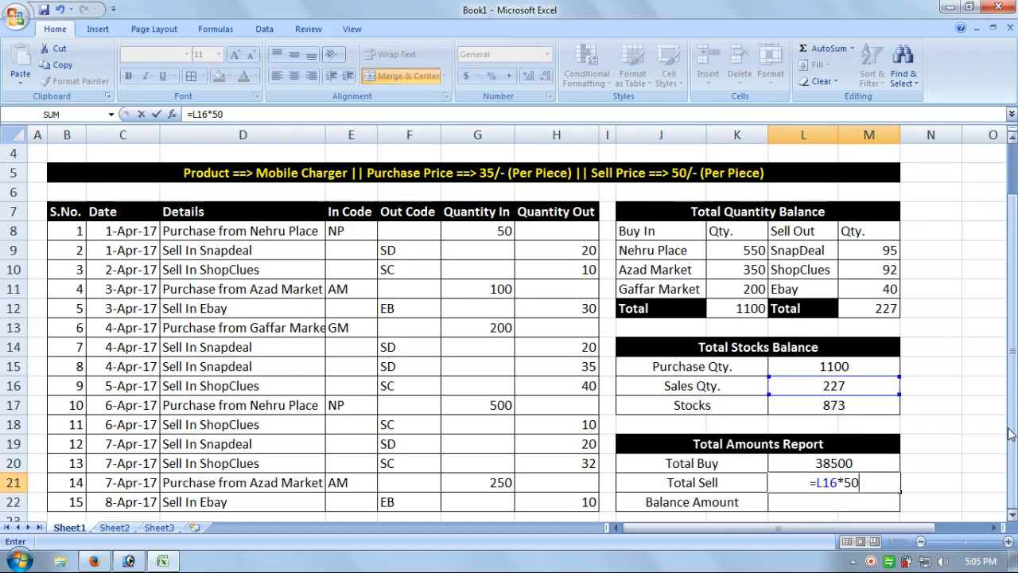
key("Return")
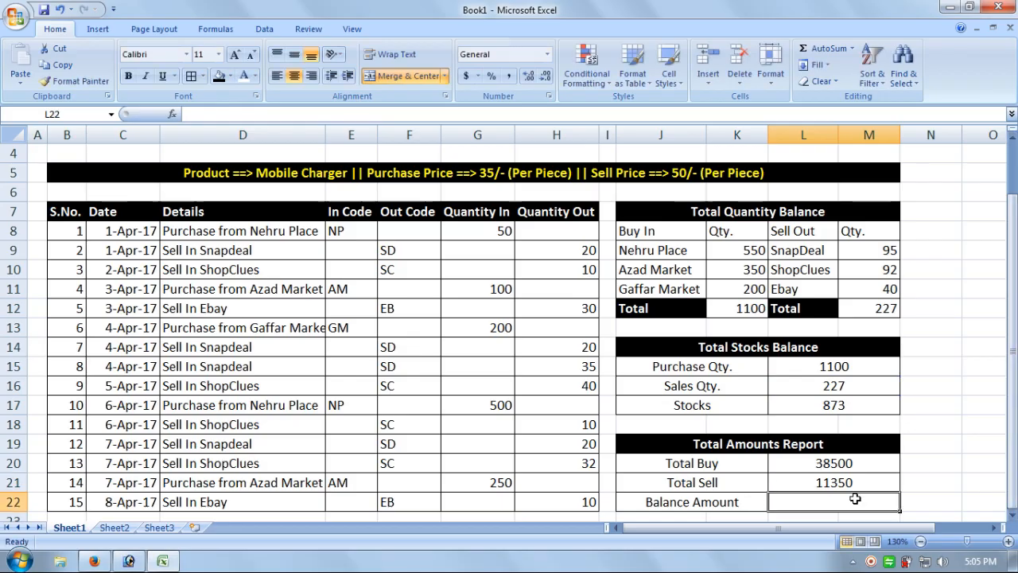
Try the formula =L20-L21 for the Balance Amount in L22 and clear the cell again.
type("=")
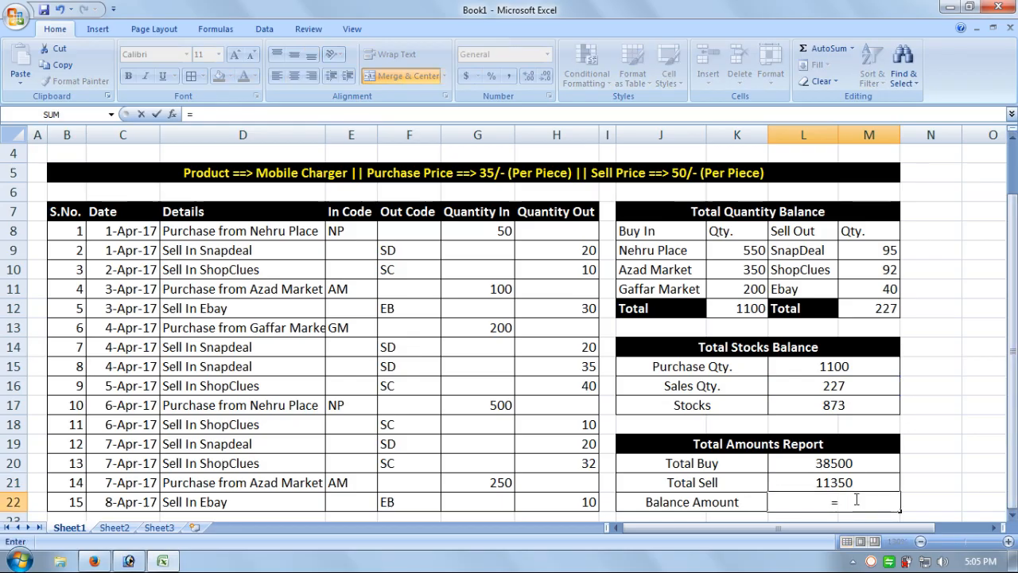
left_click(846, 463)
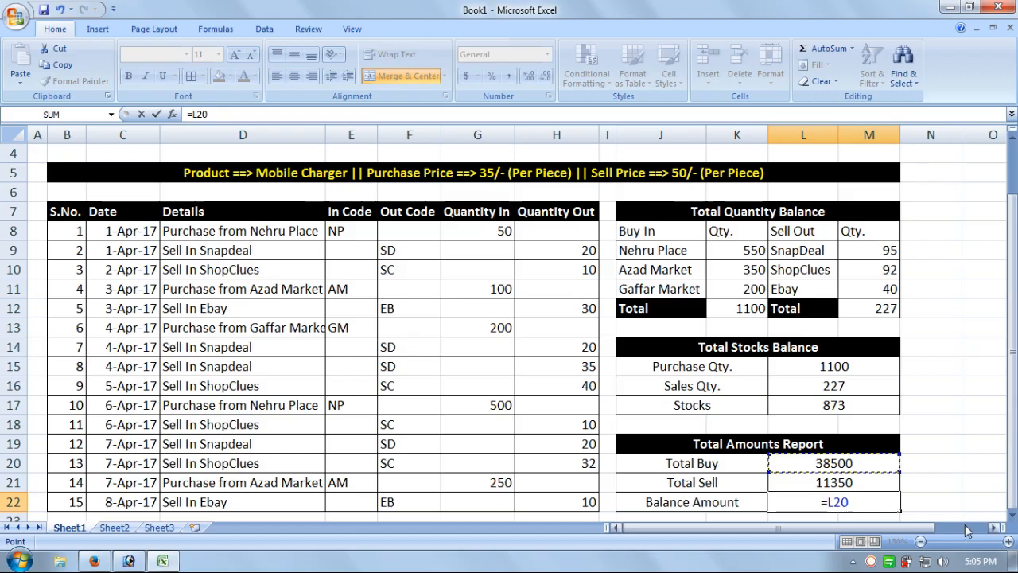
type("-")
left_click(859, 483)
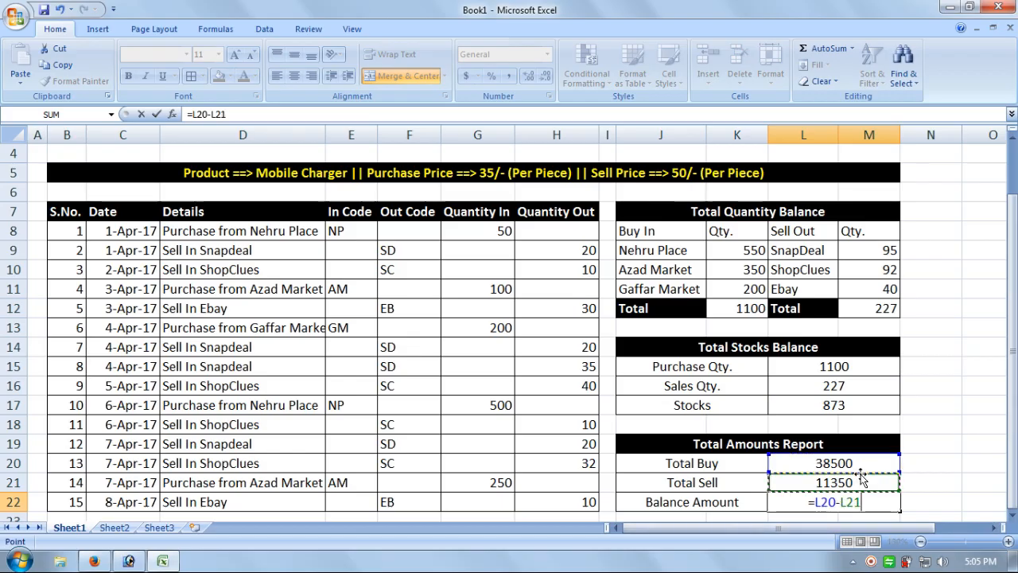
key("Return")
left_click(856, 481)
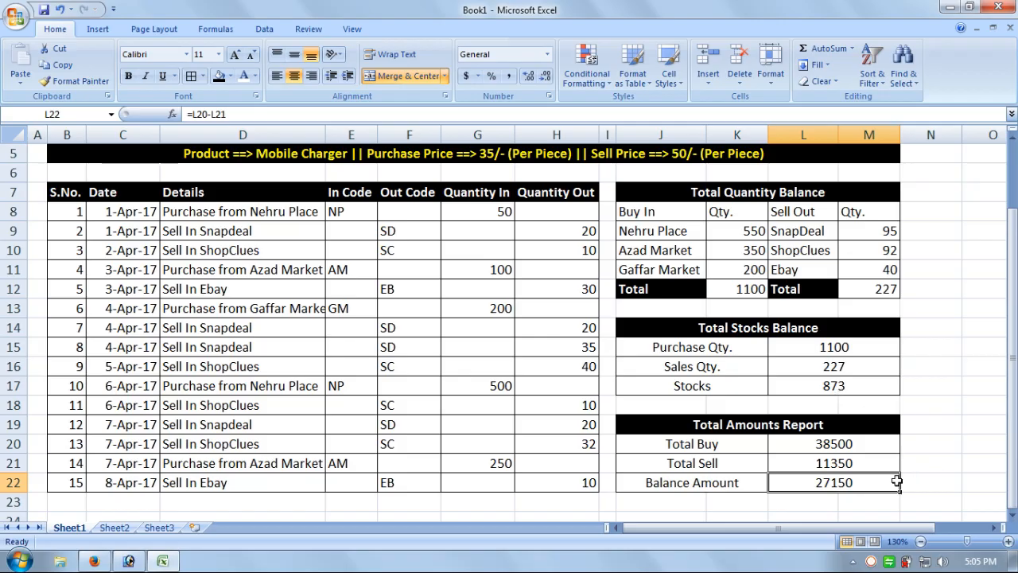
key("Delete")
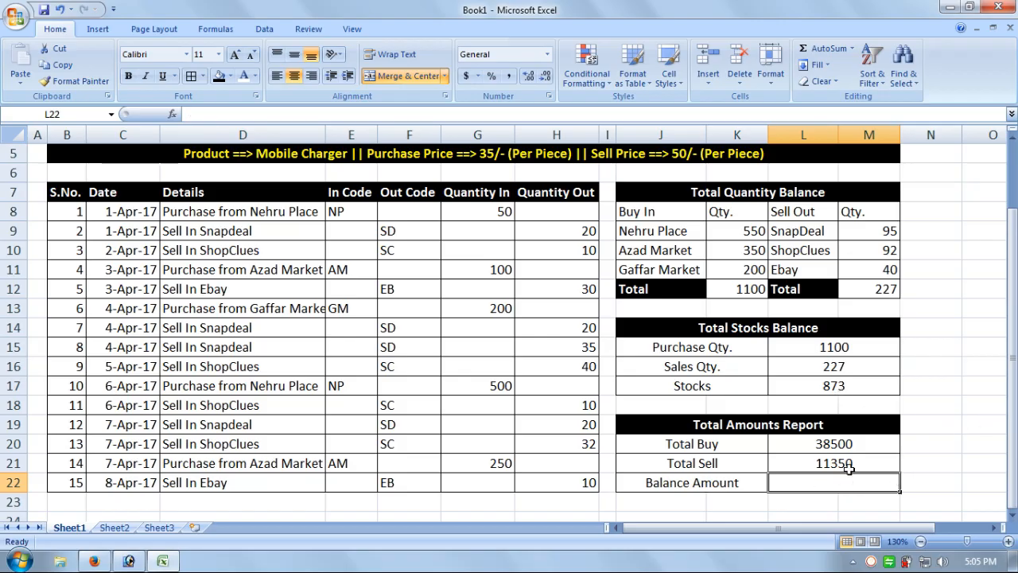
Calculate the Balance Amount in L22 from the remaining stock with the formula =L17*35.
type("=")
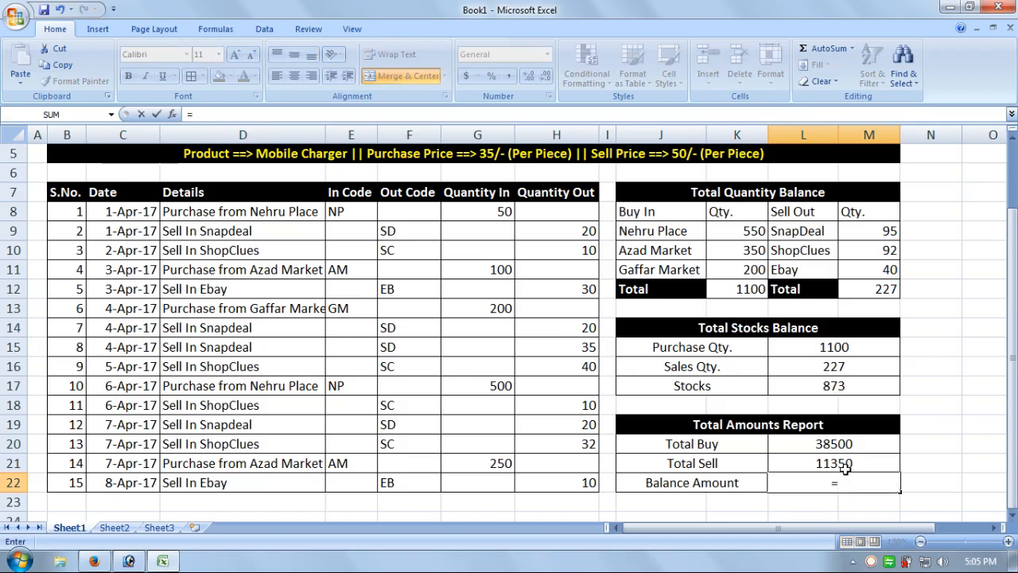
left_click(844, 385)
type("*")
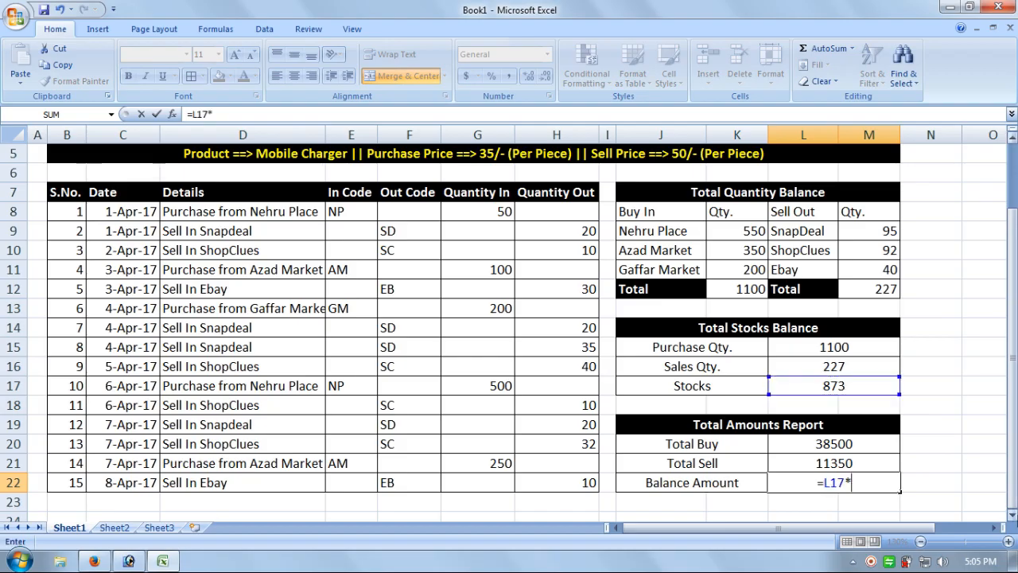
type("35")
key("Return")
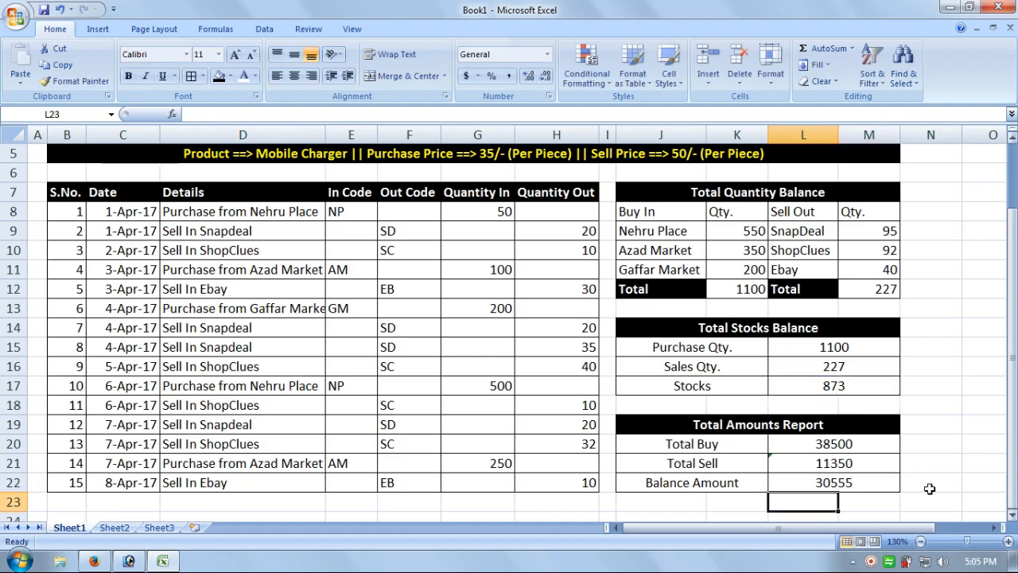
left_click(859, 486)
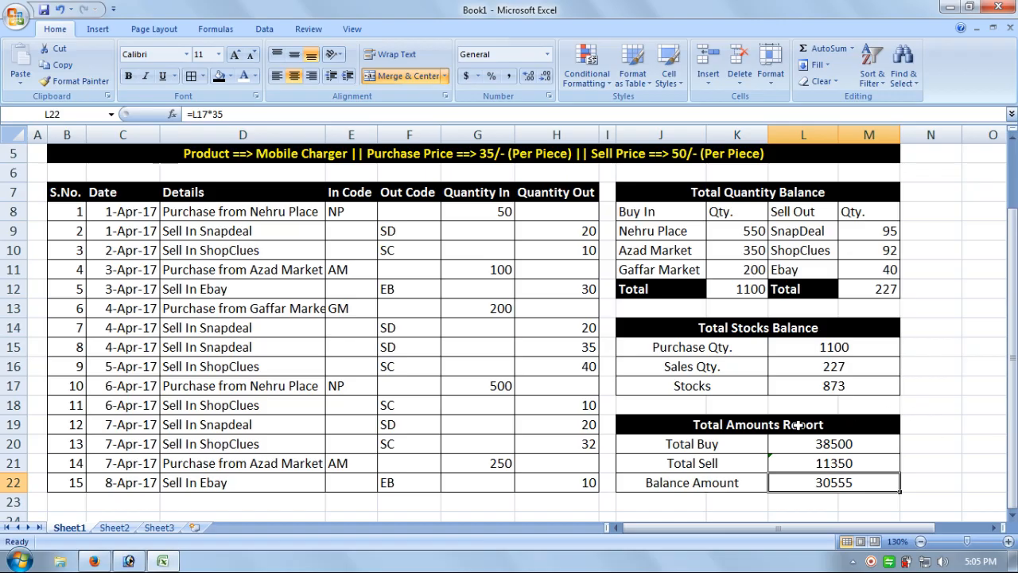
Merge and center the range B2:M3 above the product line.
left_click_drag(1012, 398, 1012, 322)
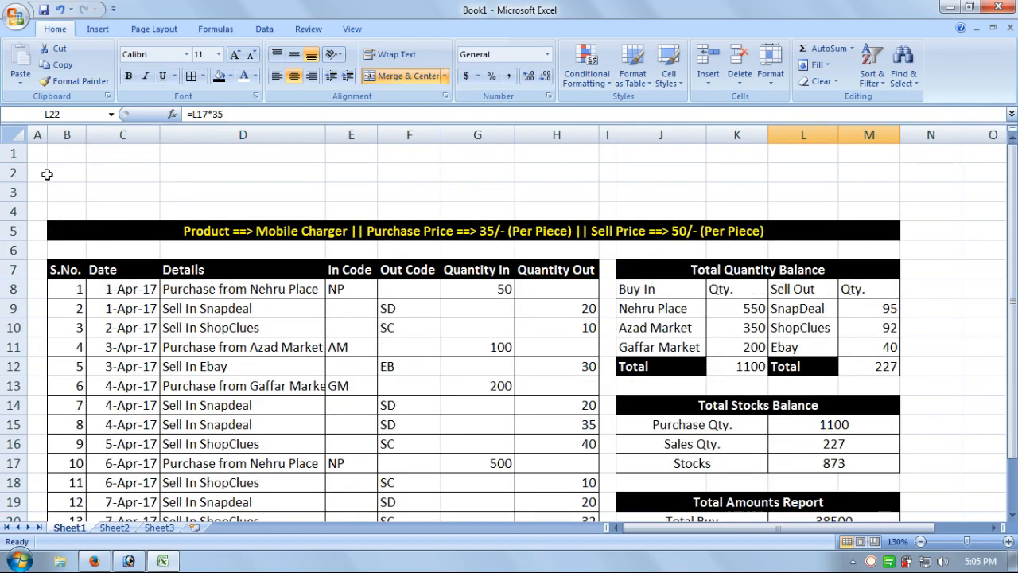
left_click_drag(53, 171, 859, 195)
left_click(409, 76)
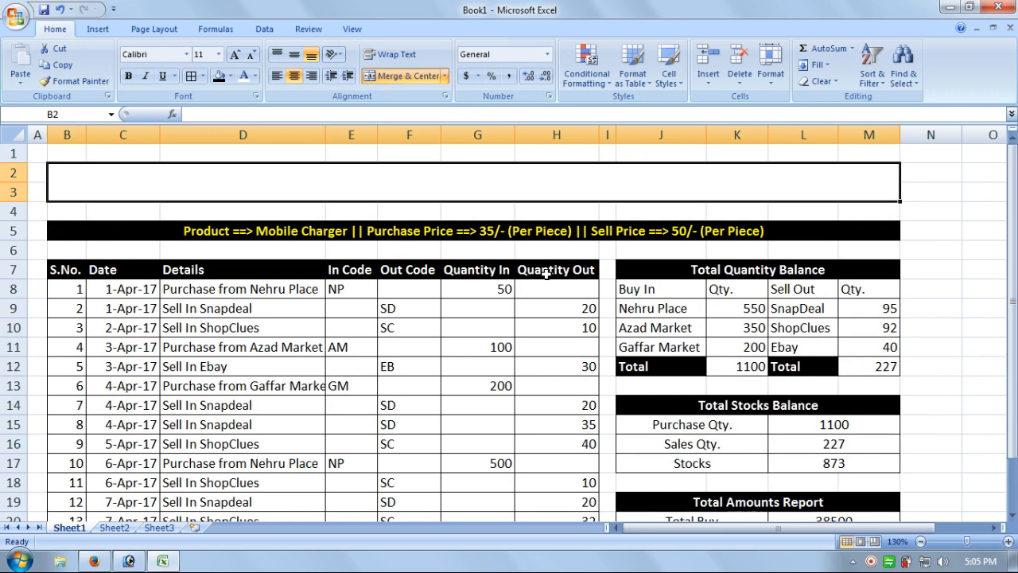
Enter the sheet title "DATABASE OF STOCKS MAINTAIN" in the merged cell B2.
type("dA")
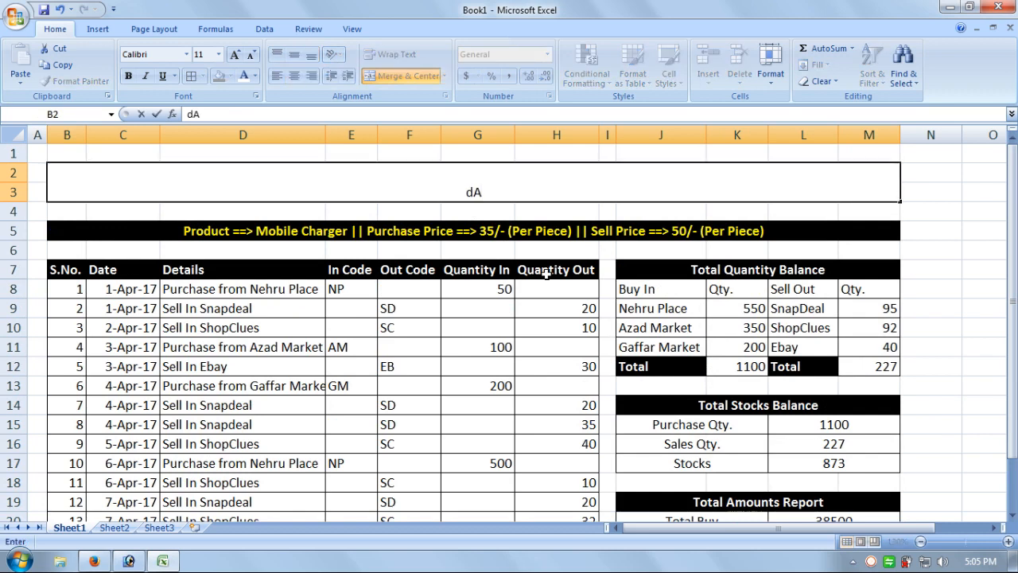
type("T")
key("BackSpace")
key("BackSpace")
key("BackSpace")
type("DATABAS")
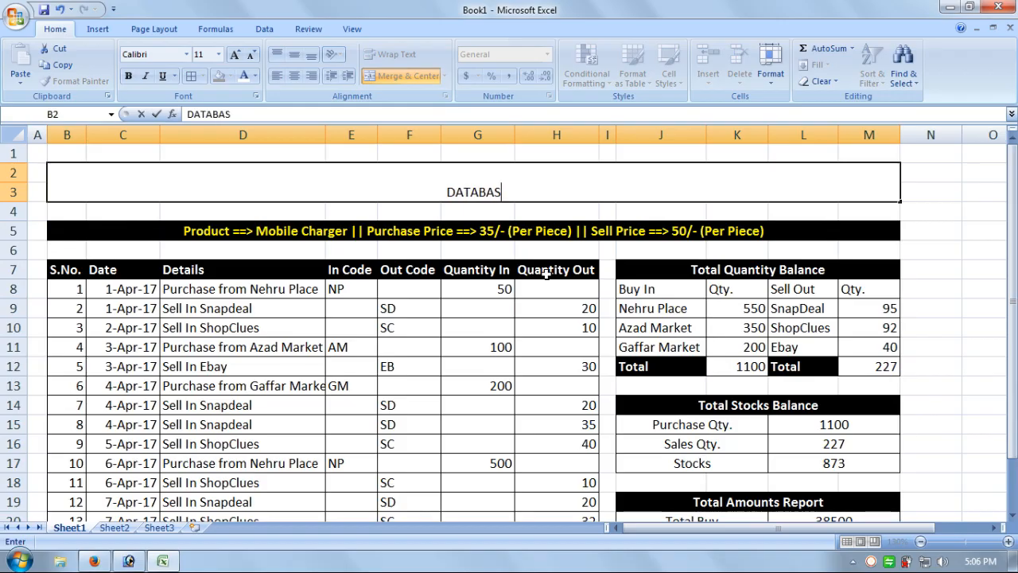
type("E OF")
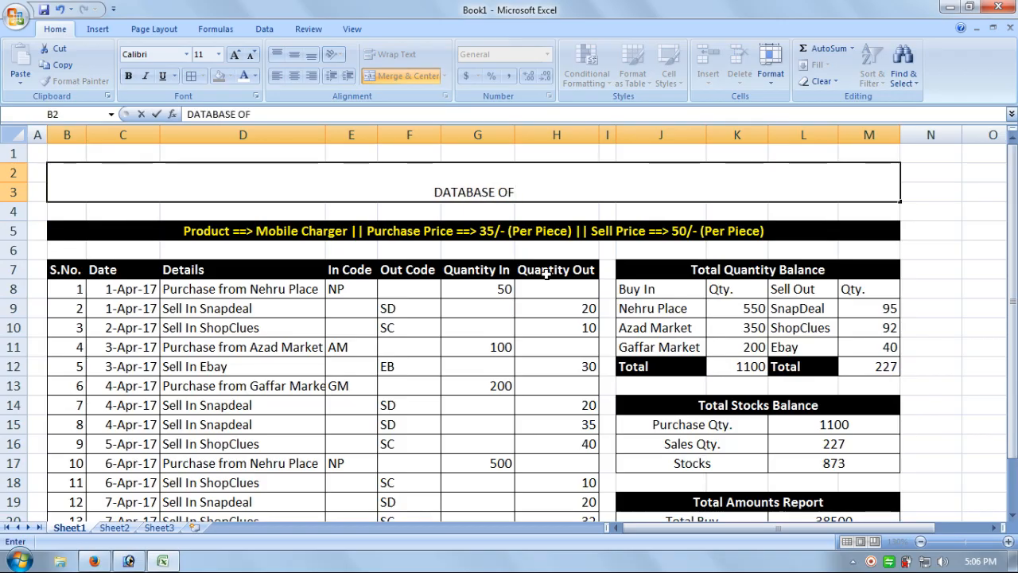
type(" STOC")
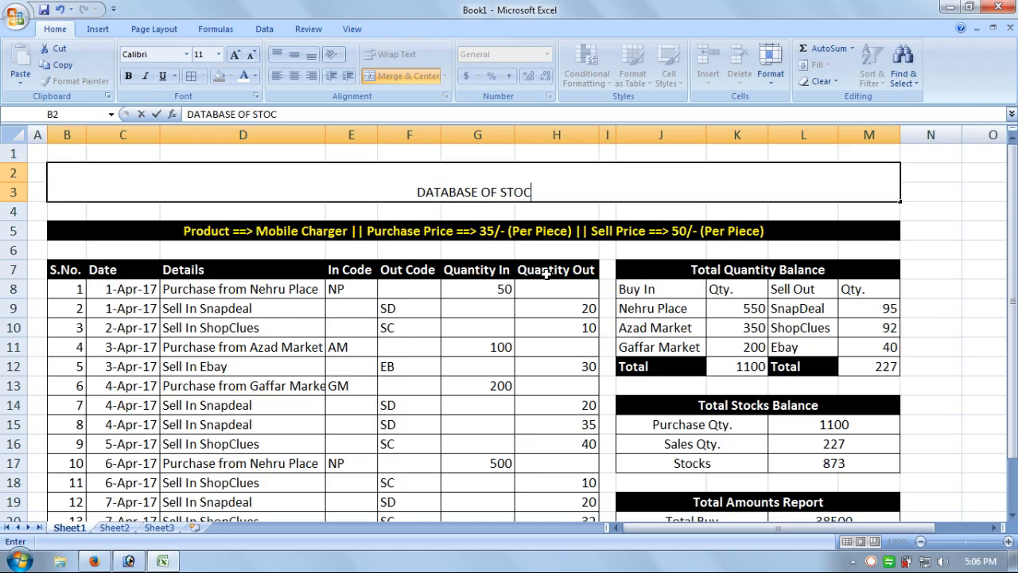
type("KS")
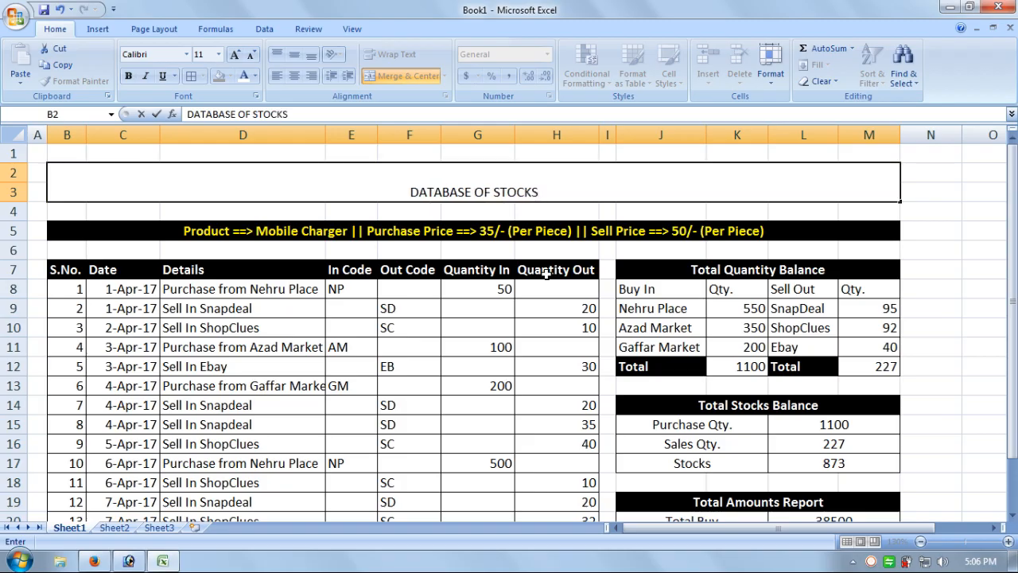
type(" ,")
key("BackSpace")
type("M")
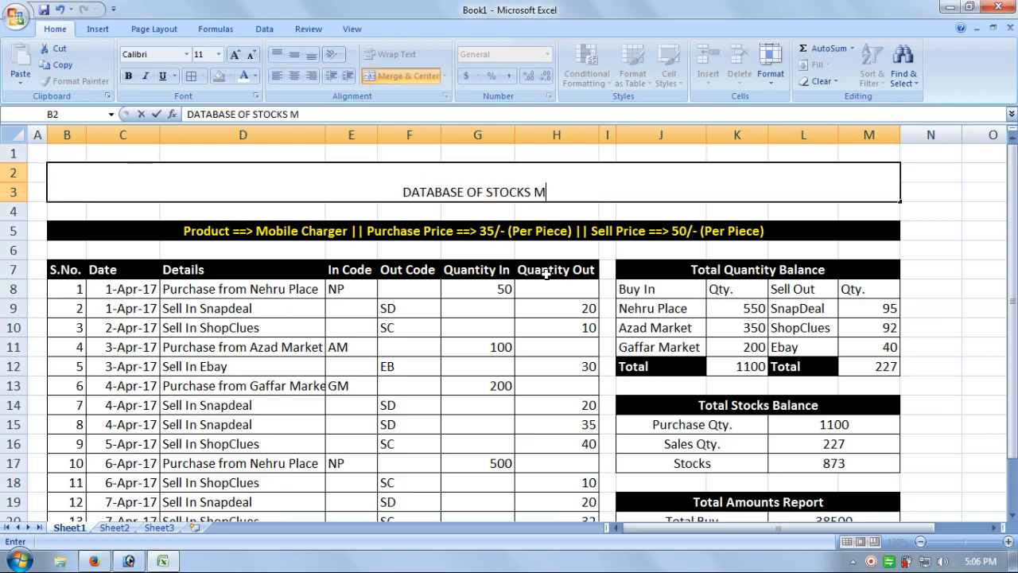
type("AINTAIN")
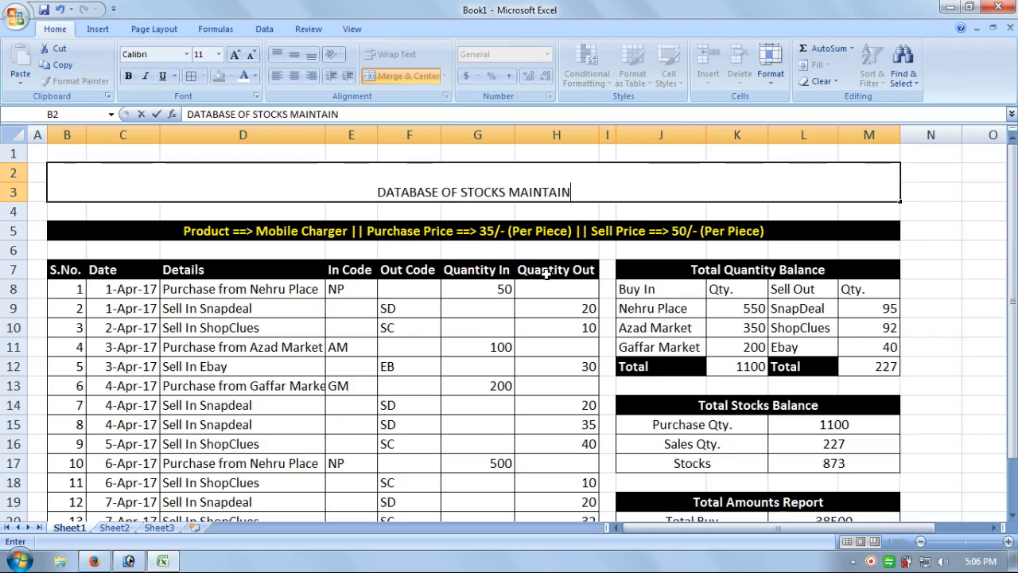
left_click(933, 198)
Middle-align the title vertically in its merged cell and enlarge its font to 20 pt.
left_click(492, 174)
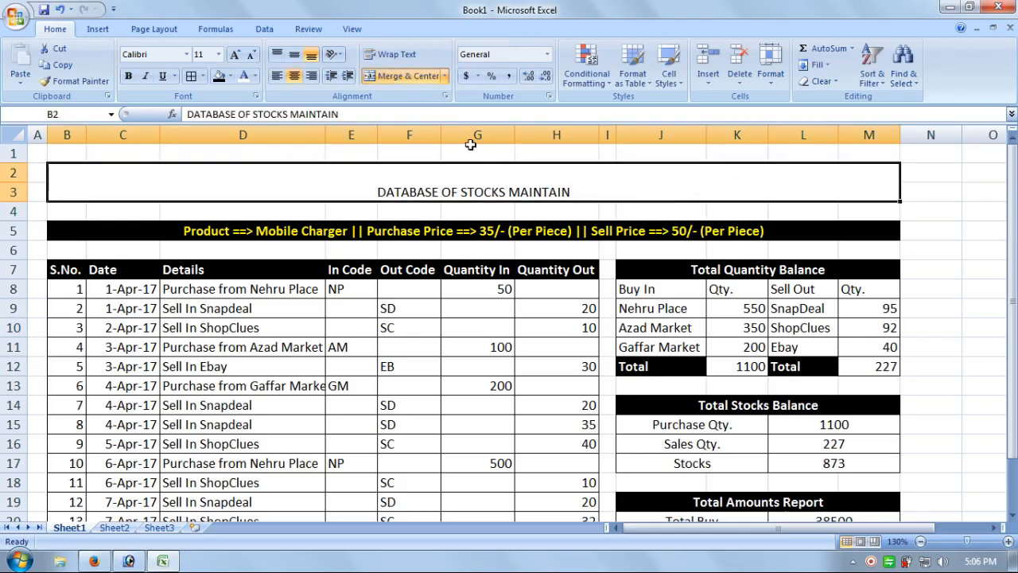
left_click(294, 54)
left_click(235, 54)
left_click(235, 54)
left_click(234, 54)
left_click(234, 54)
left_click(234, 55)
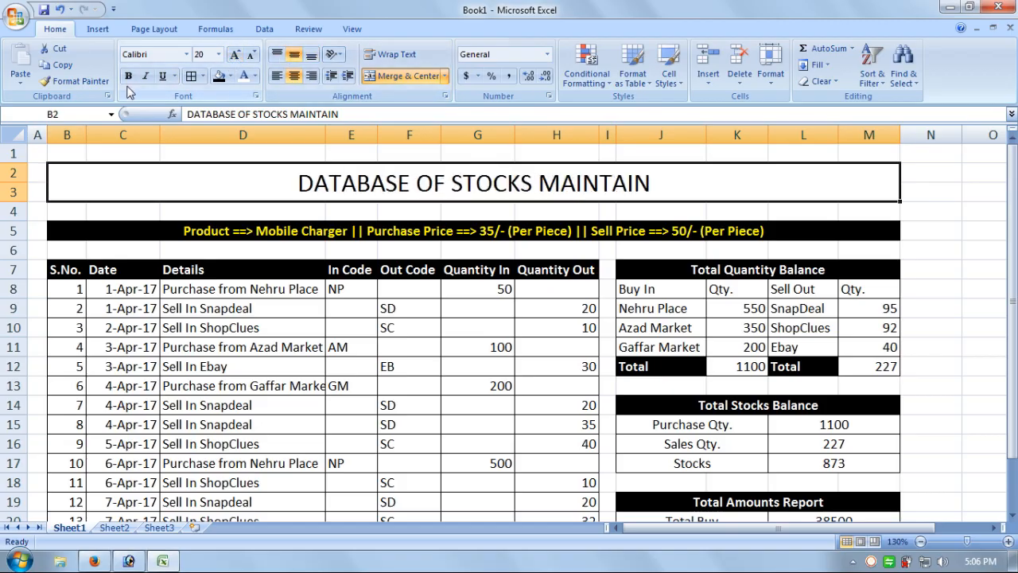
Make the title bold and increase its font size to 22 pt.
left_click(145, 76)
left_click(128, 76)
left_click(145, 75)
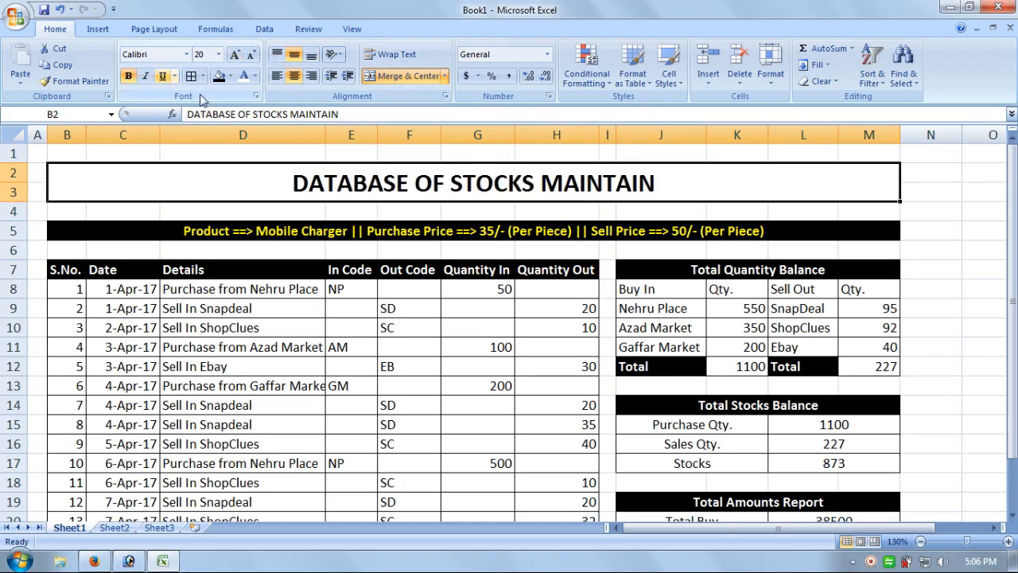
left_click(236, 54)
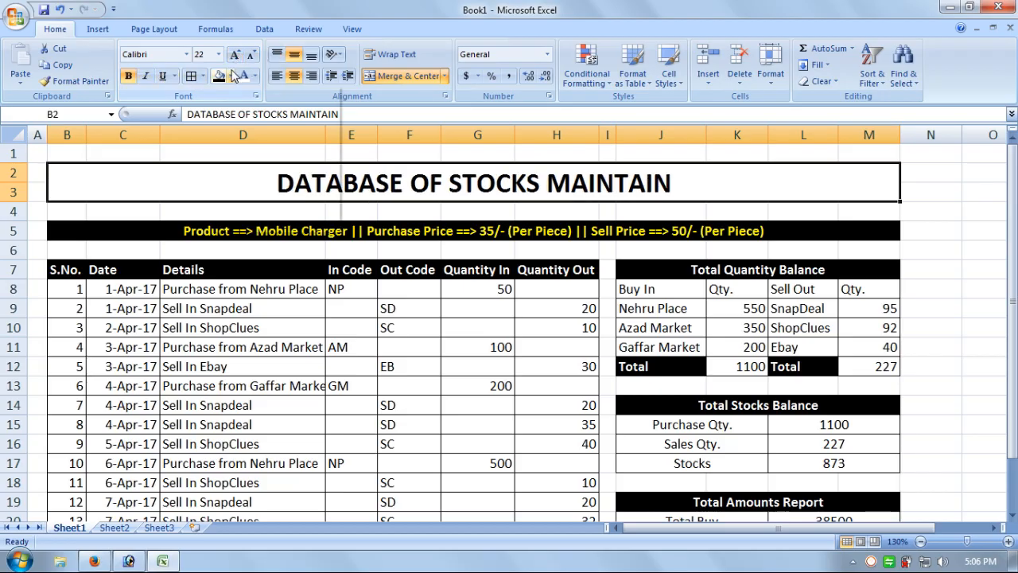
Give the title cell a dark blue fill with white text and enlarge the font by one more size.
left_click(230, 76)
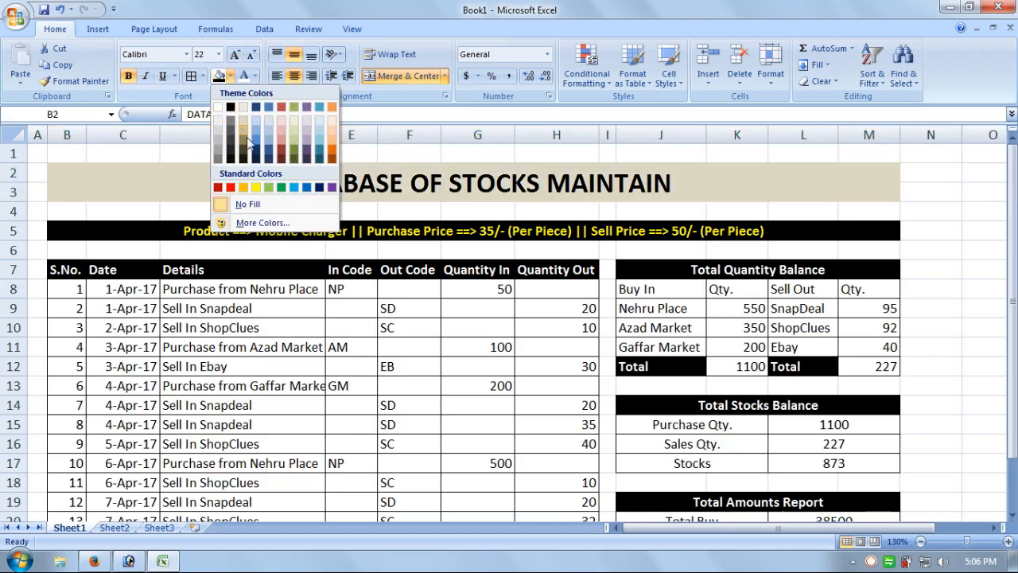
left_click(318, 187)
left_click(254, 76)
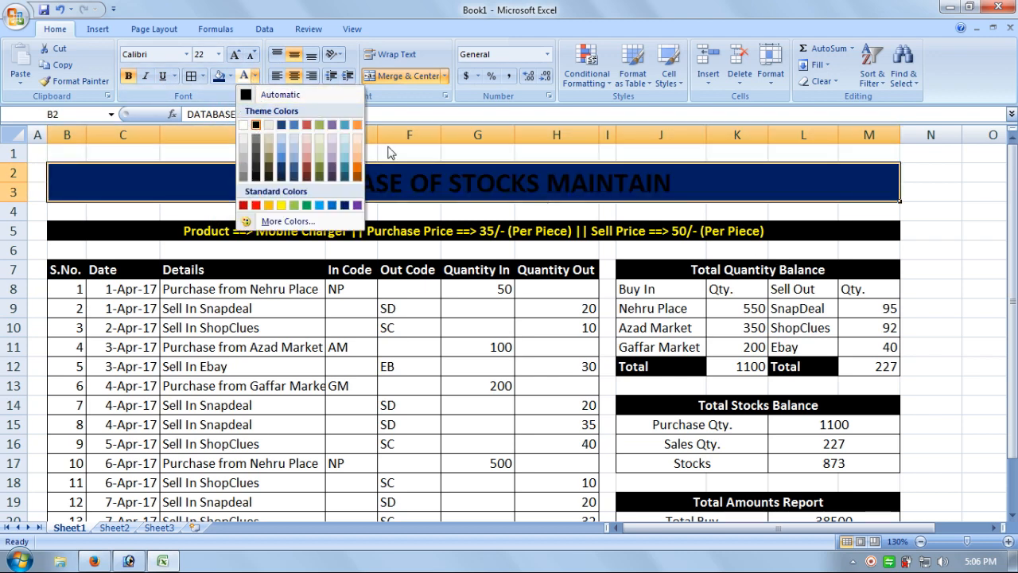
left_click(244, 125)
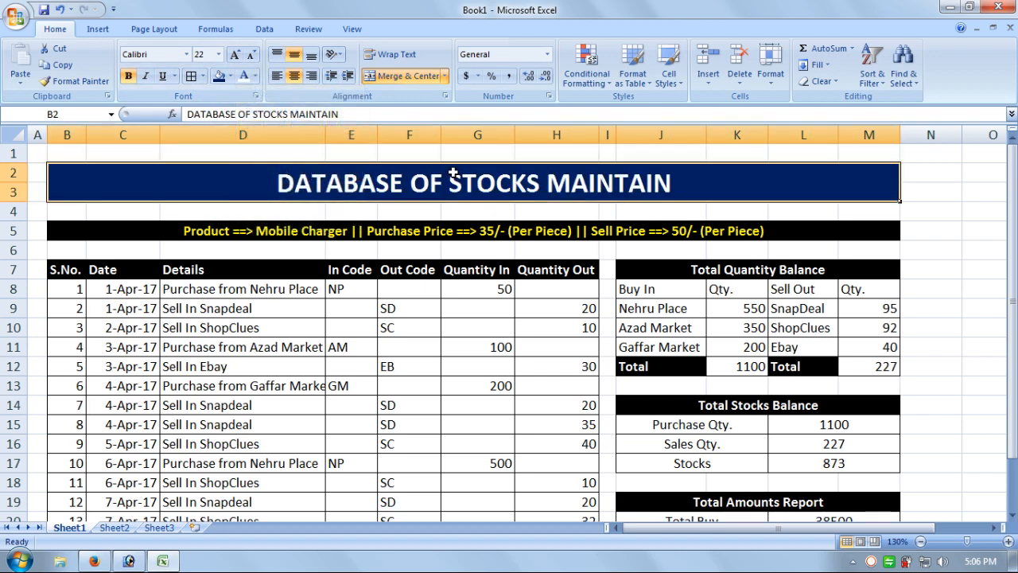
left_click(235, 54)
left_click(930, 250)
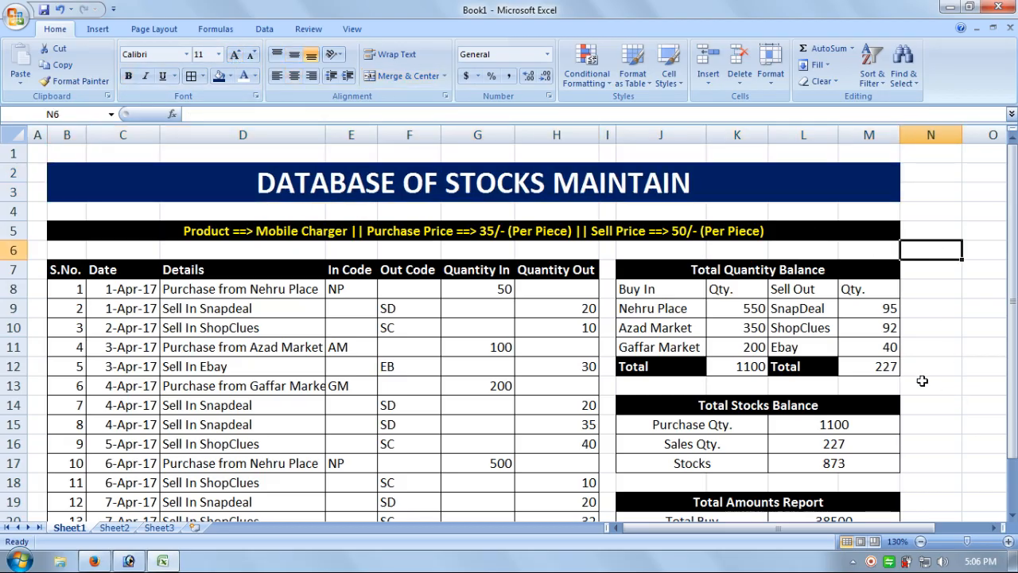
Narrow column N to a slim margin and zoom the view to fit the range A1:N22.
left_click(945, 446)
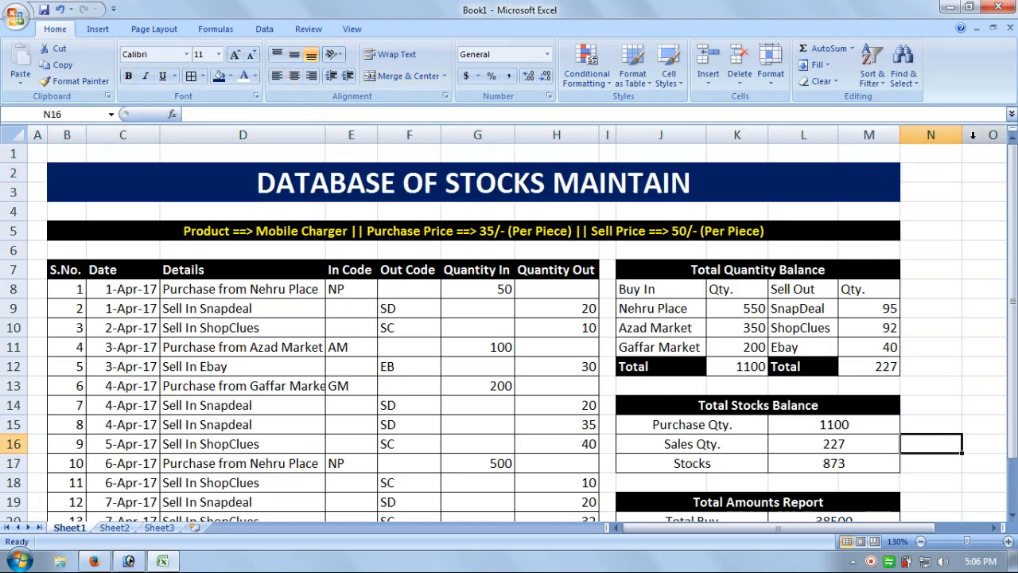
left_click_drag(962, 135, 923, 136)
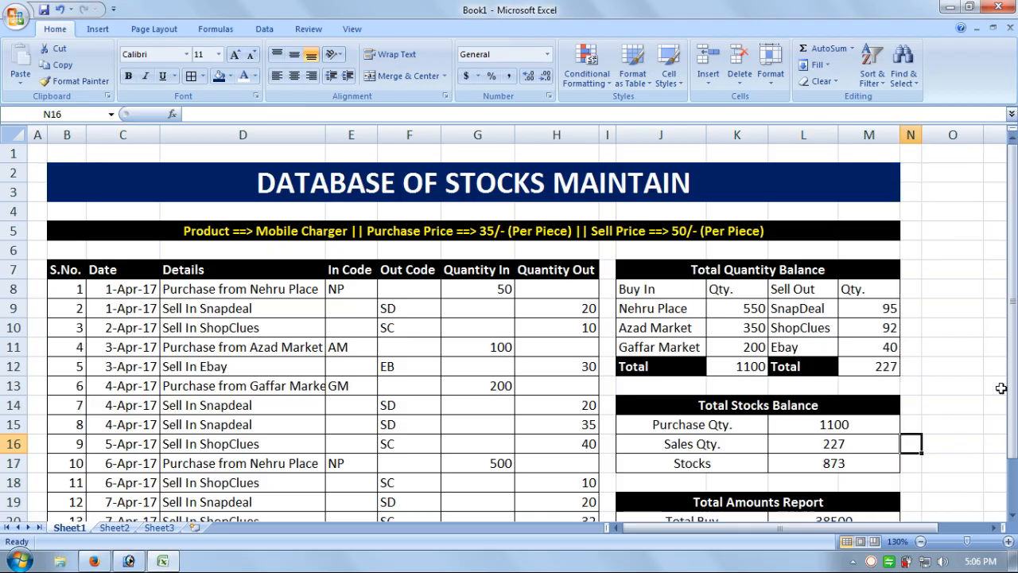
left_click_drag(1013, 387, 1013, 437)
left_click(917, 502)
left_click_drag(916, 502, 32, 151)
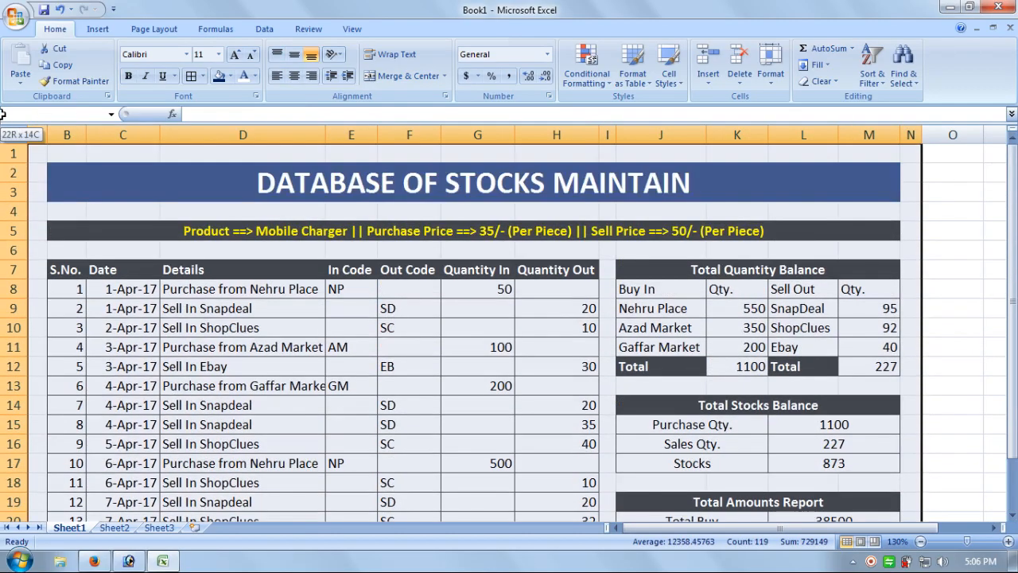
left_click(352, 29)
left_click(418, 73)
left_click(960, 304)
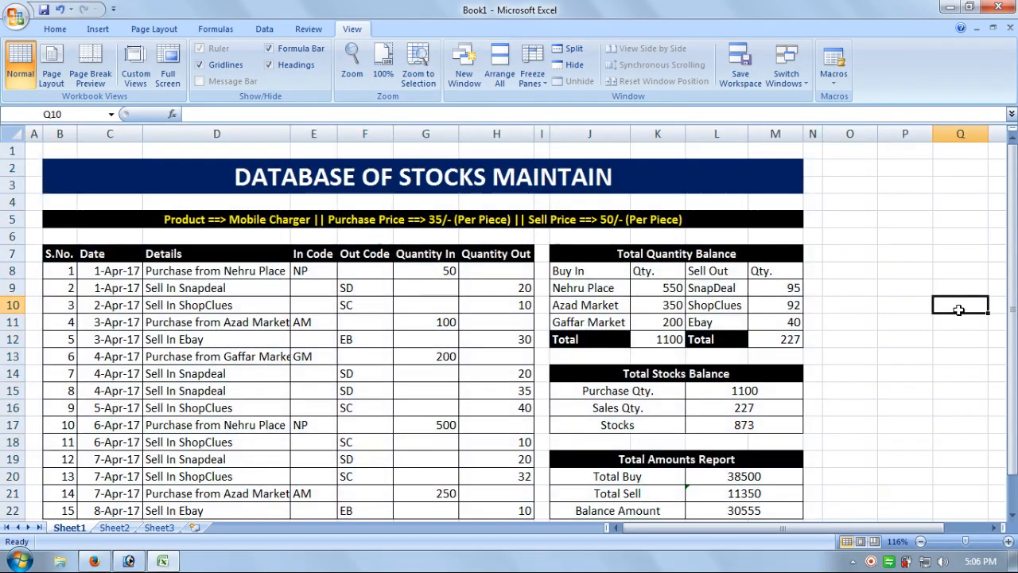
left_click_drag(1013, 326, 1013, 342)
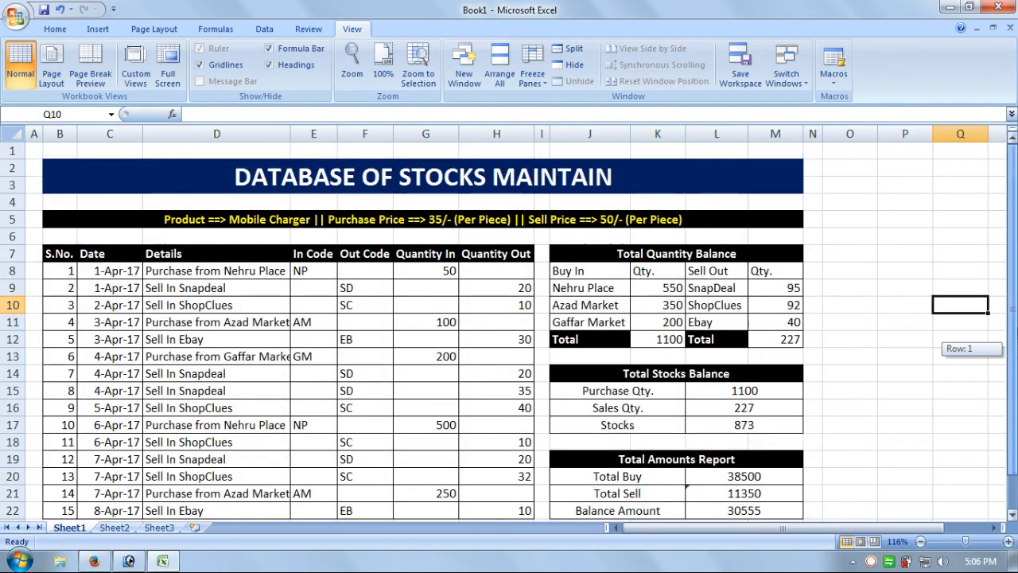
left_click(898, 304)
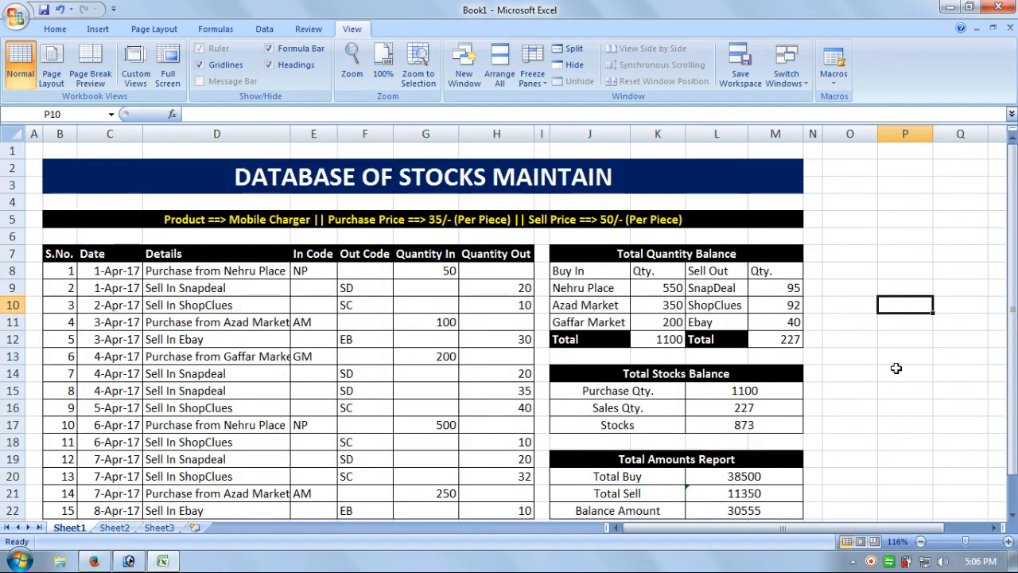
left_click(896, 368)
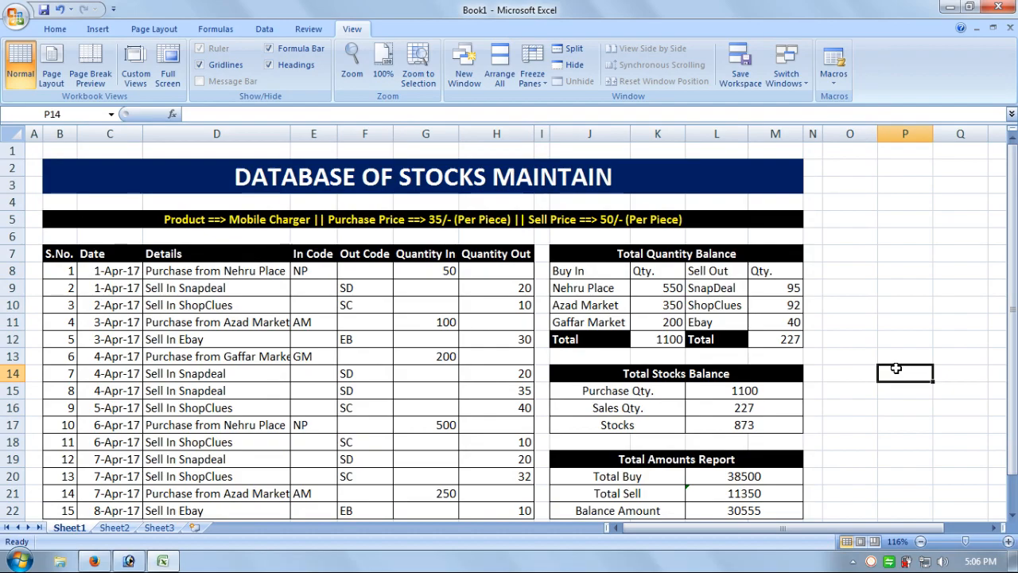